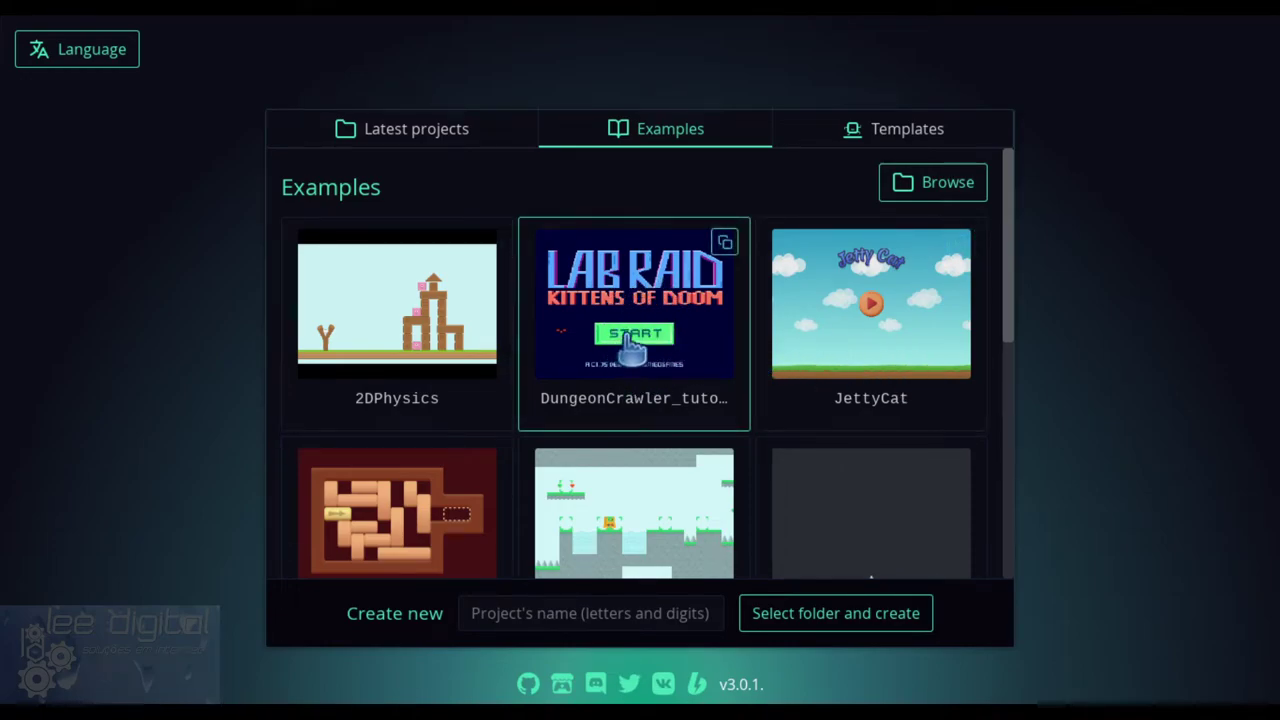
- Open the DungeonCrawler tutorial example from its target file instead of the recovery file, and show the main menu
left_click(668, 356)
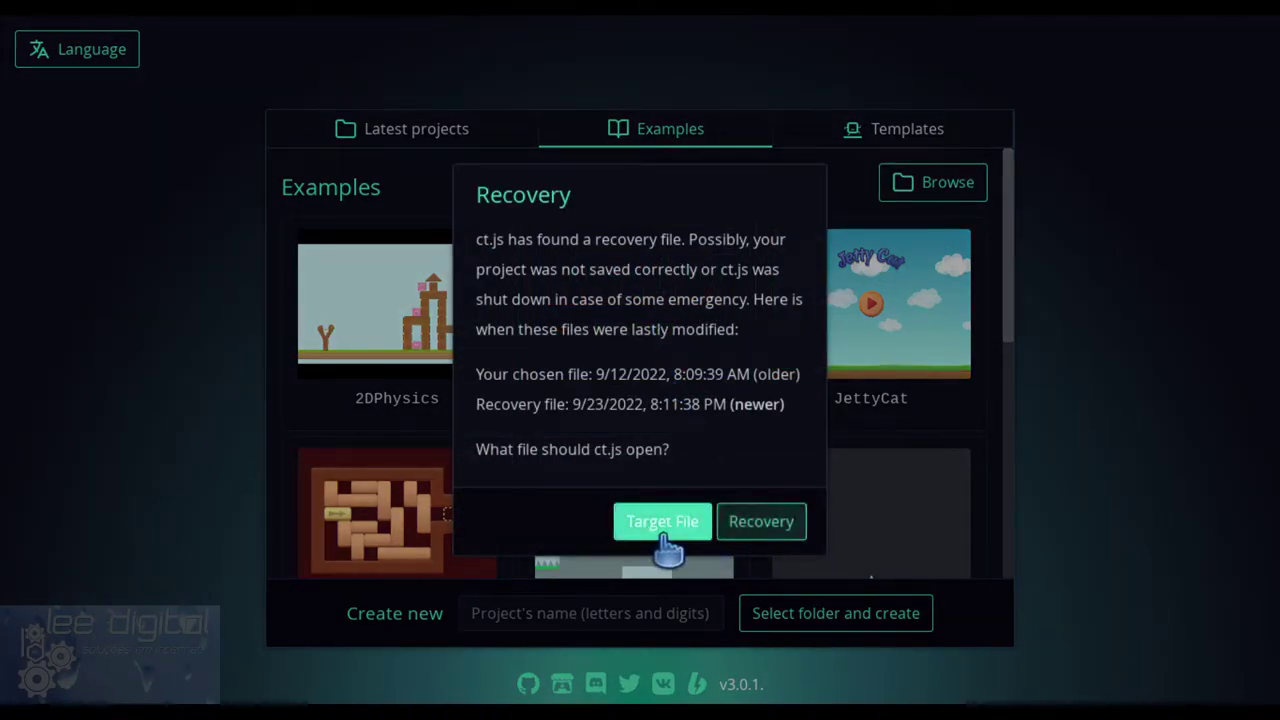
left_click(666, 530)
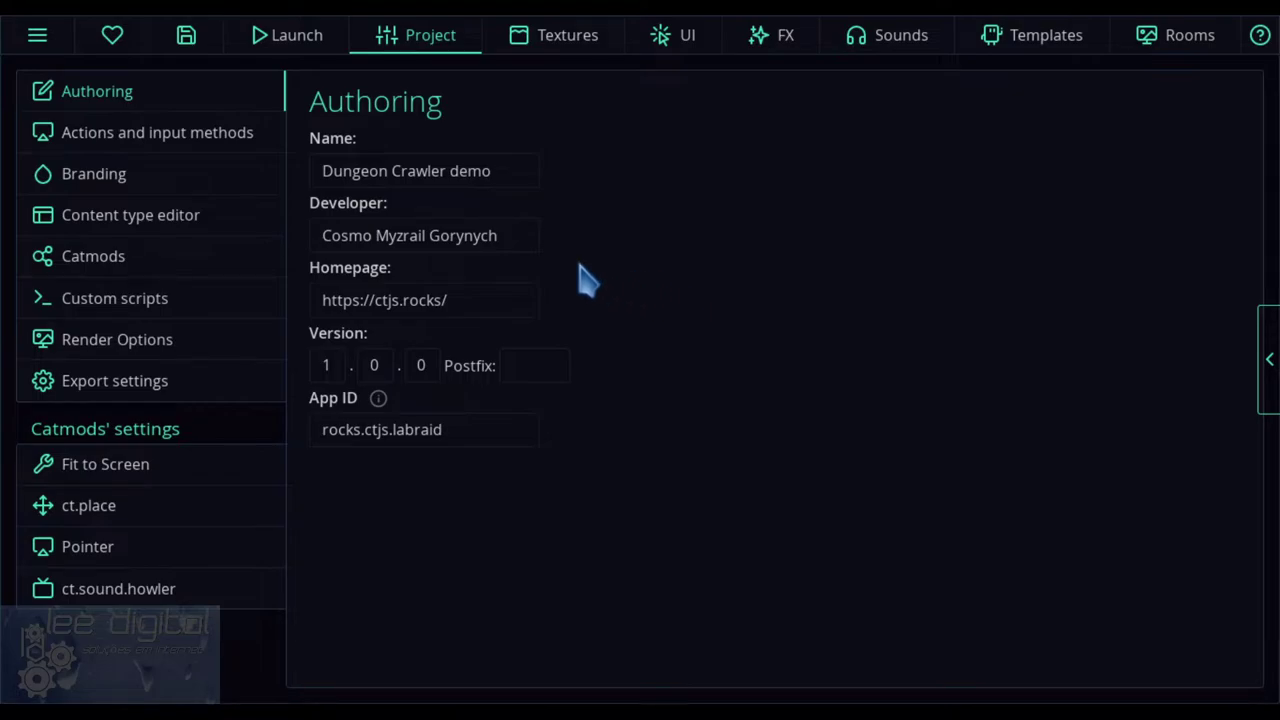
left_click(38, 42)
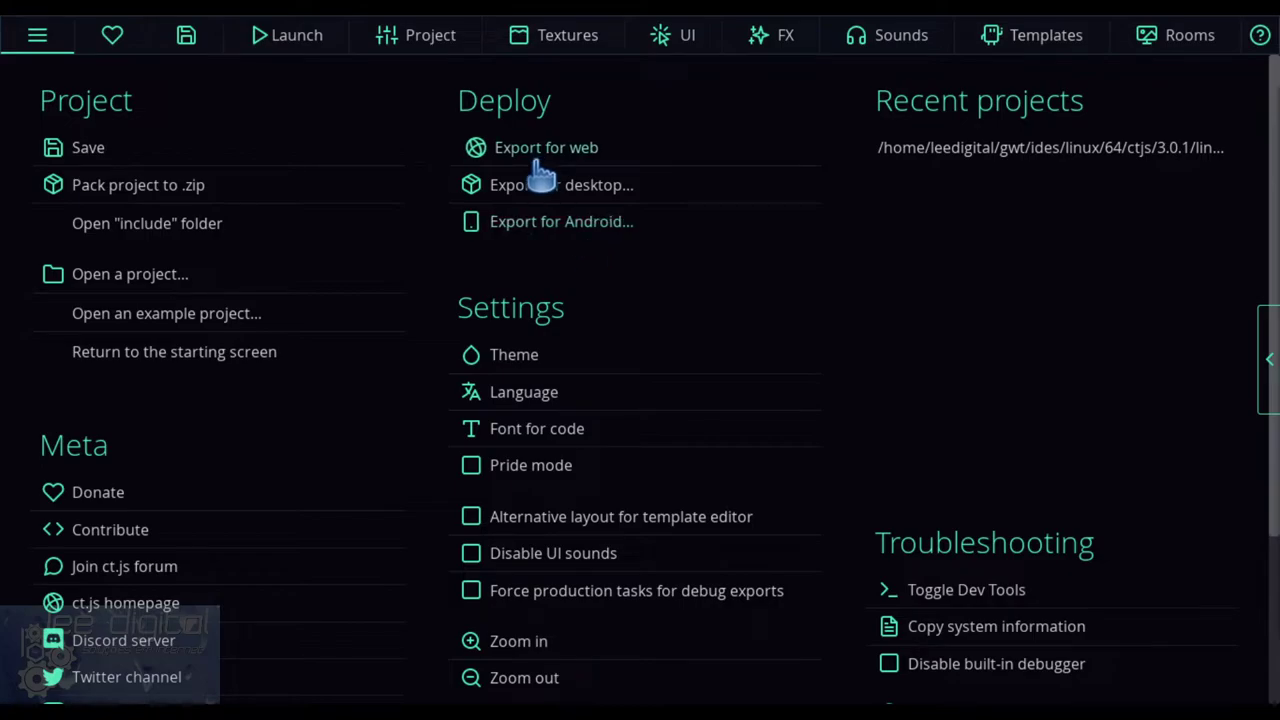
- Open the built-in ct.js documentation beside the project, glancing at the global notepad, and switch the documentation to the dark theme
left_click(1268, 360)
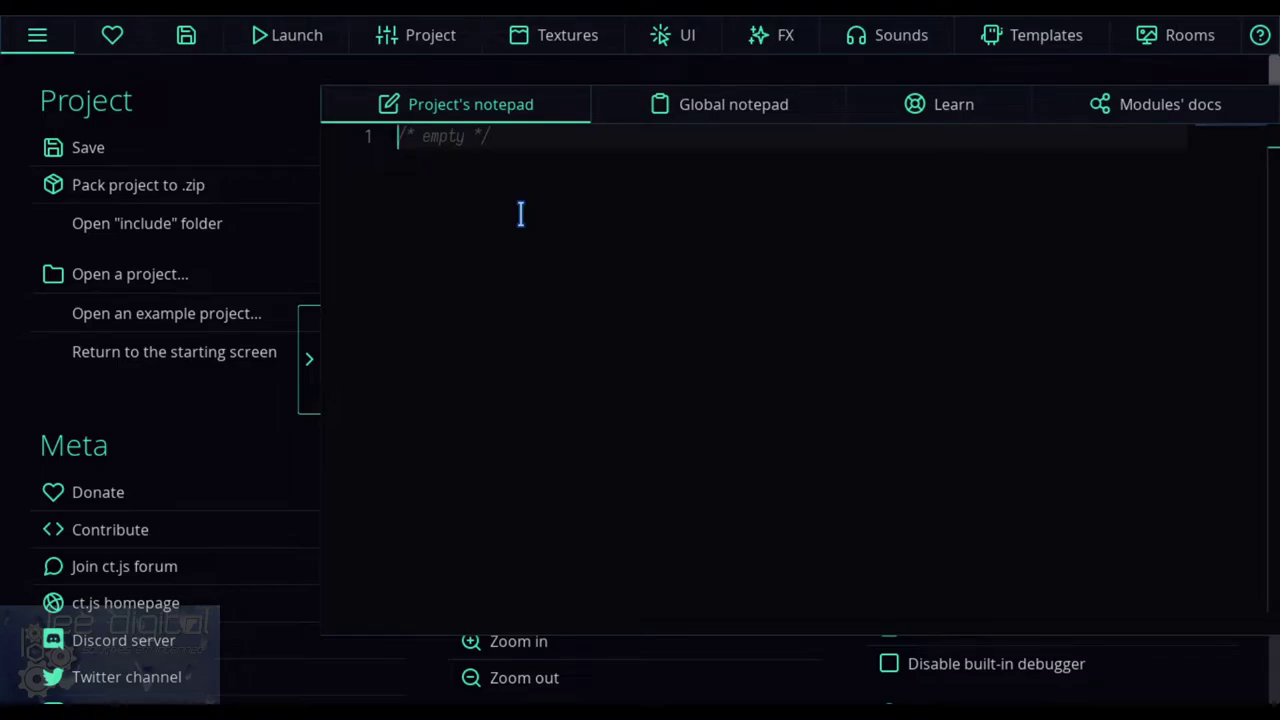
left_click(709, 124)
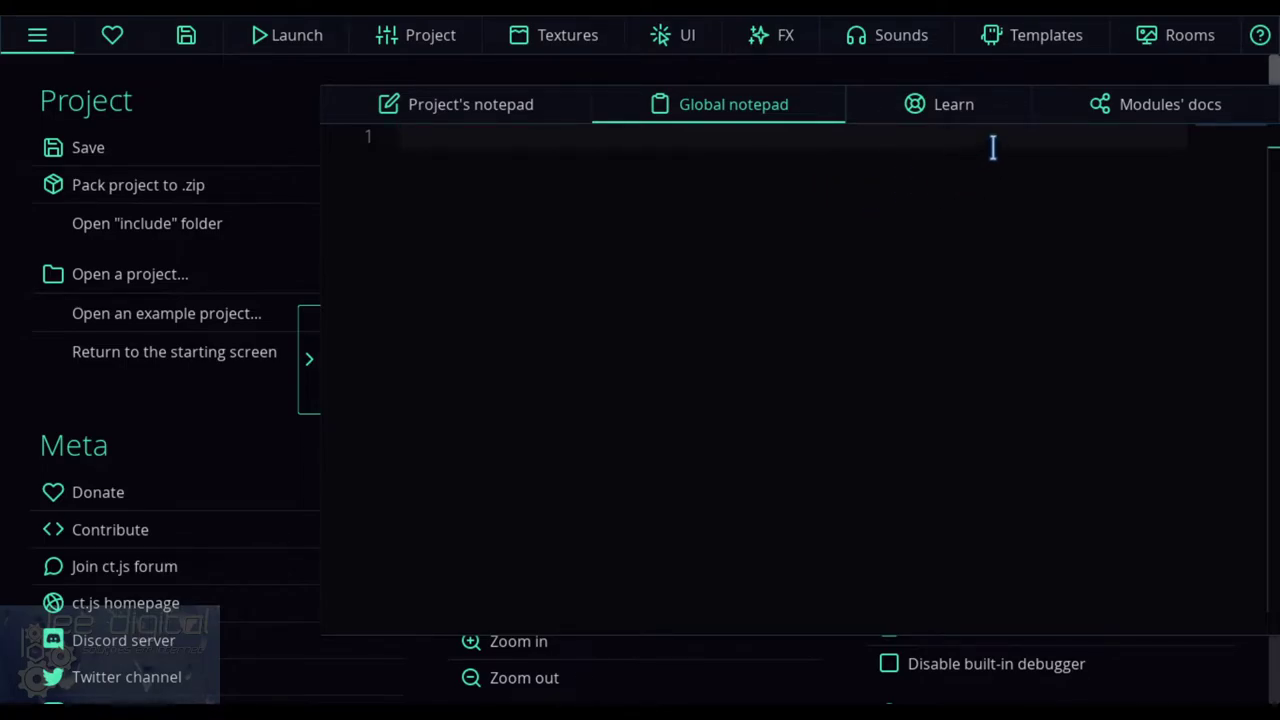
left_click(966, 113)
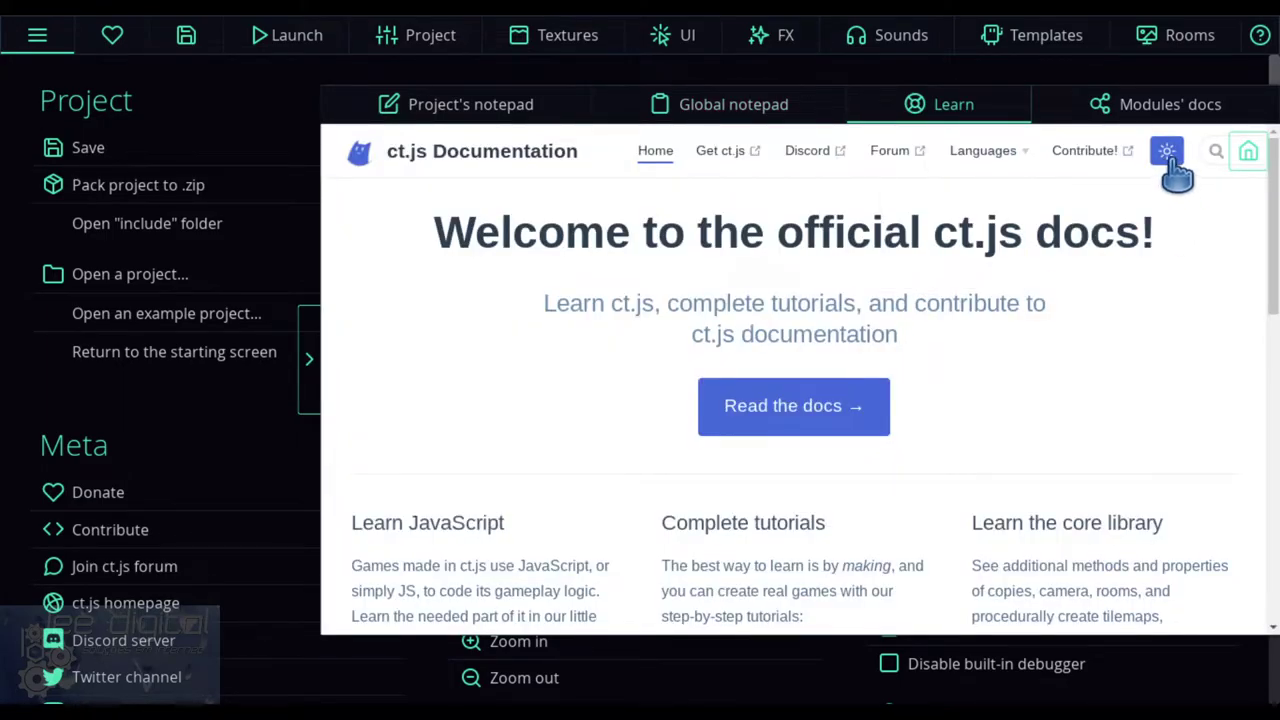
left_click(1167, 152)
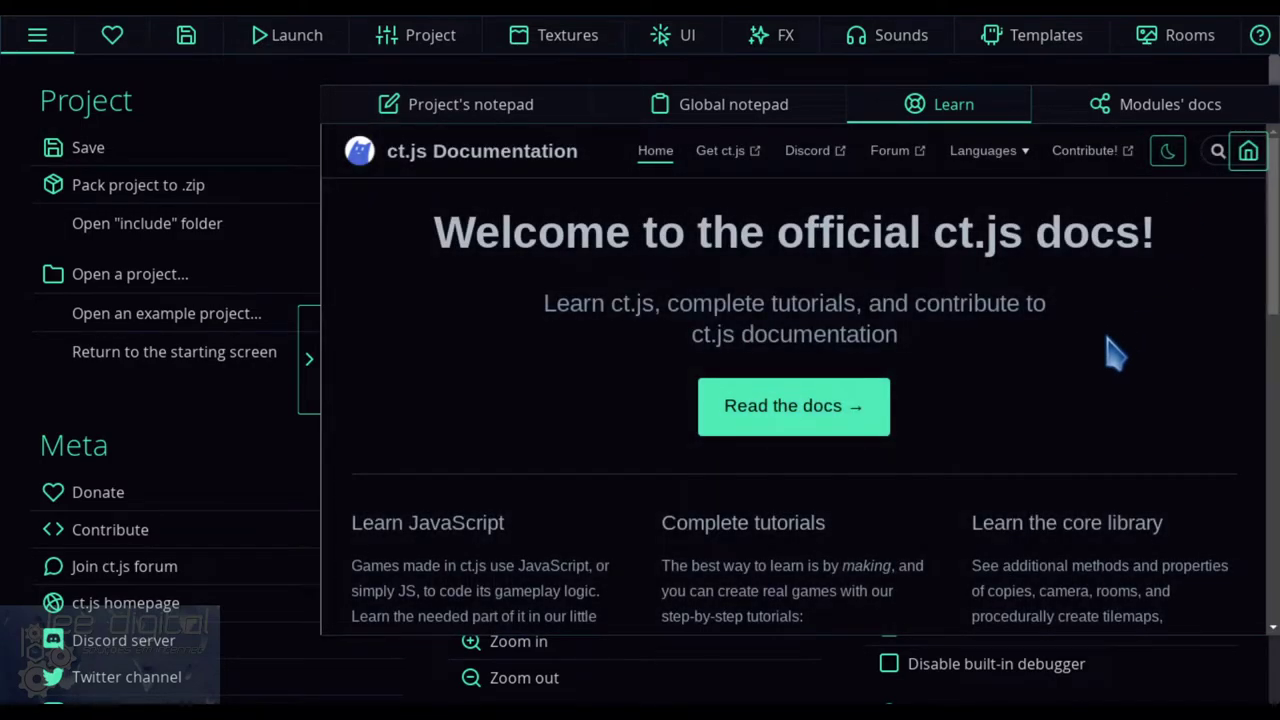
- Change the documentation language to Português - Brasil
mouse_move(1017, 155)
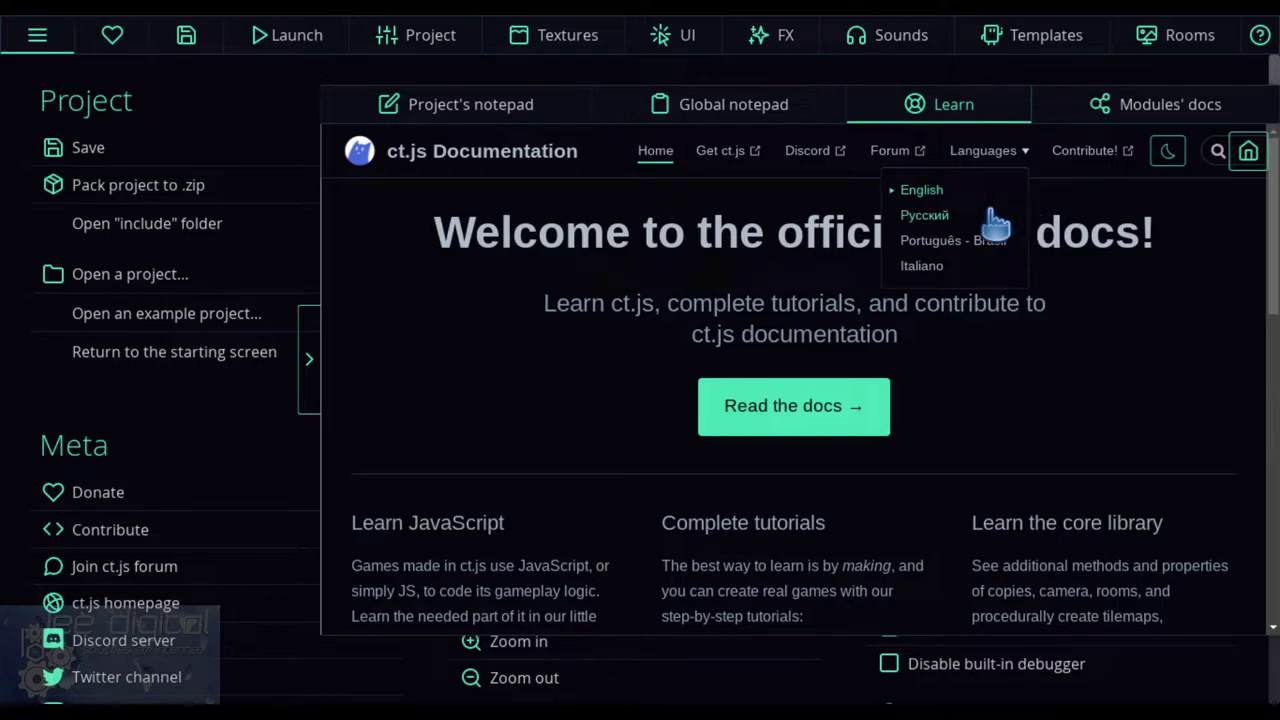
mouse_move(980, 175)
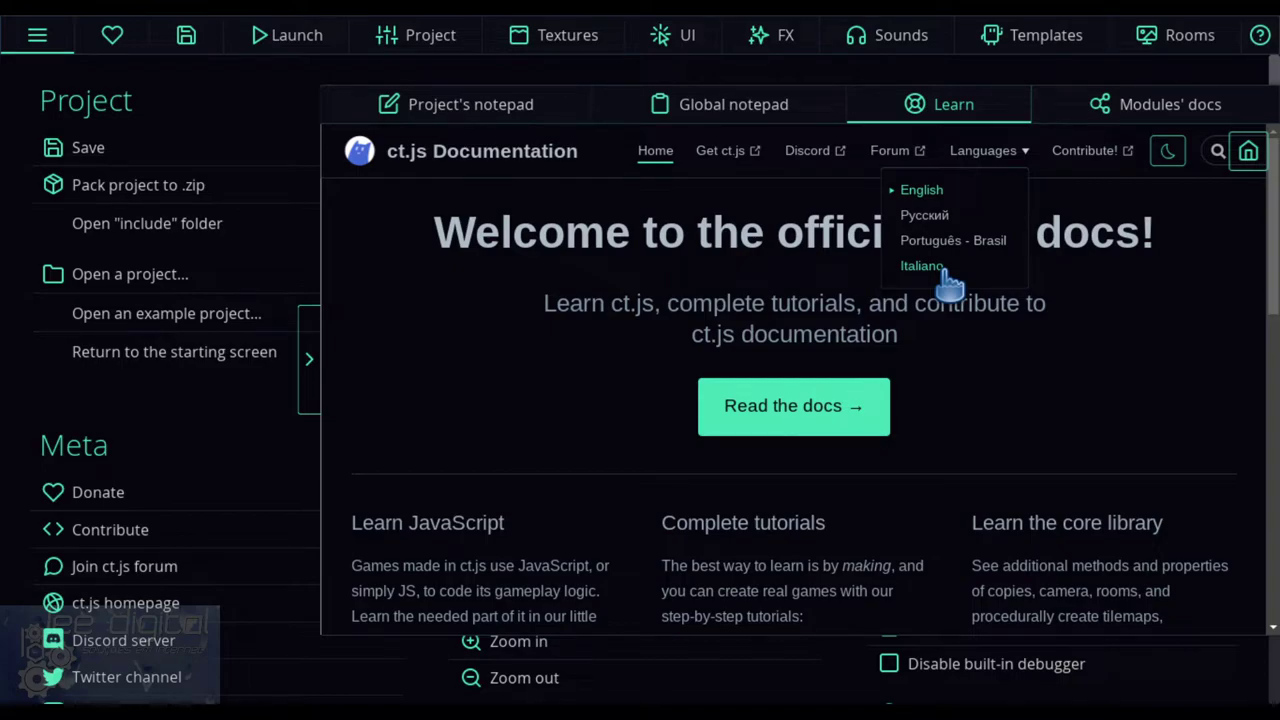
left_click(945, 242)
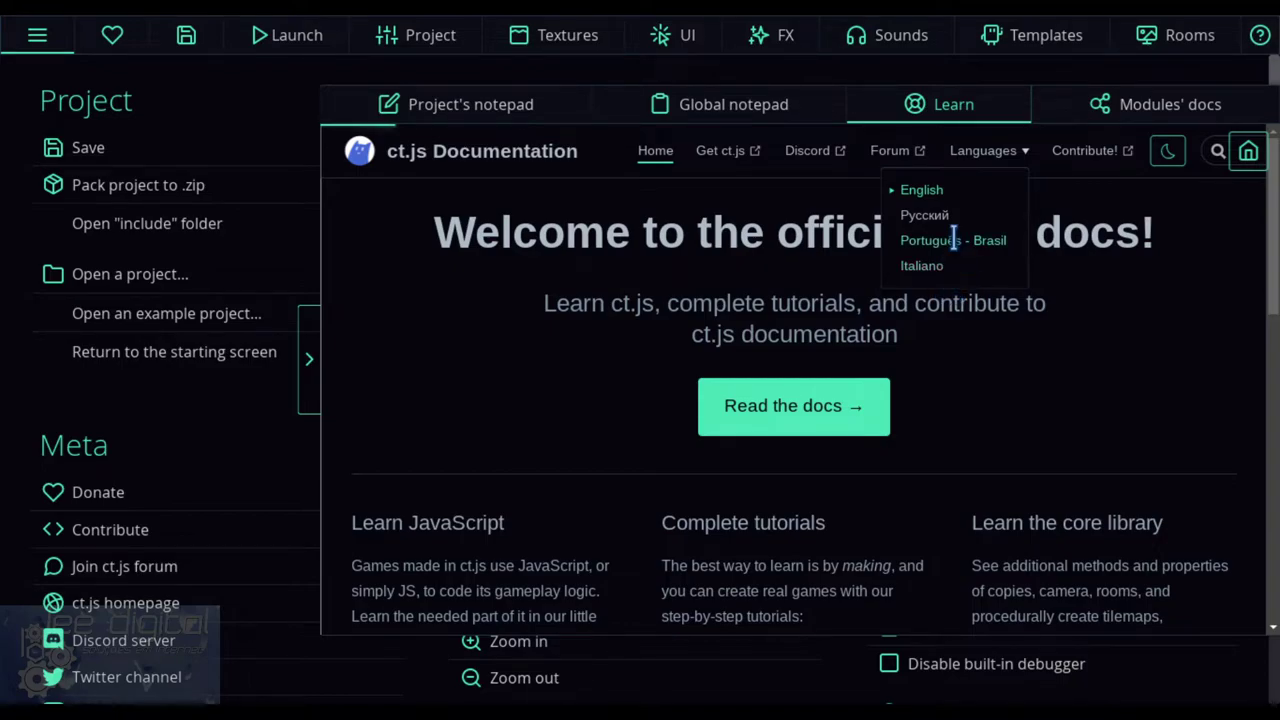
- Look through the Portuguese documentation home page, including its tutorials, version changes, cheatsheet and community sections
scroll(985, 330, "down", 3)
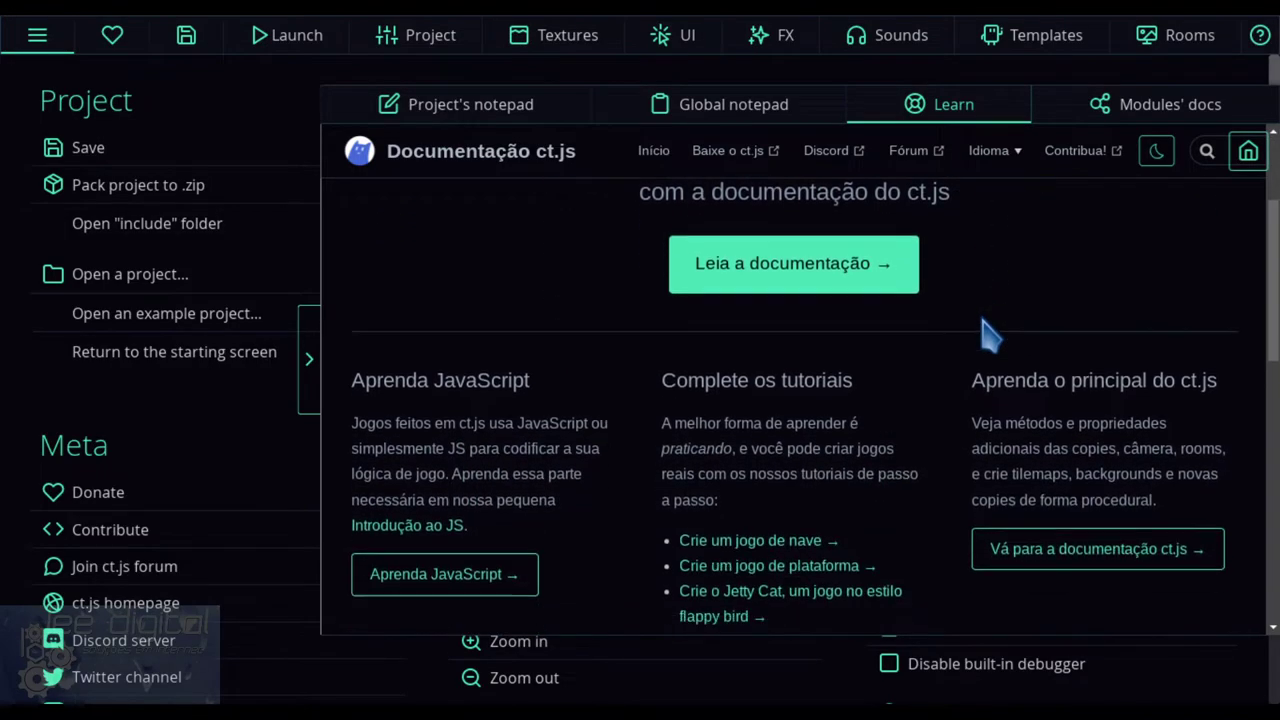
scroll(985, 335, "down", 2)
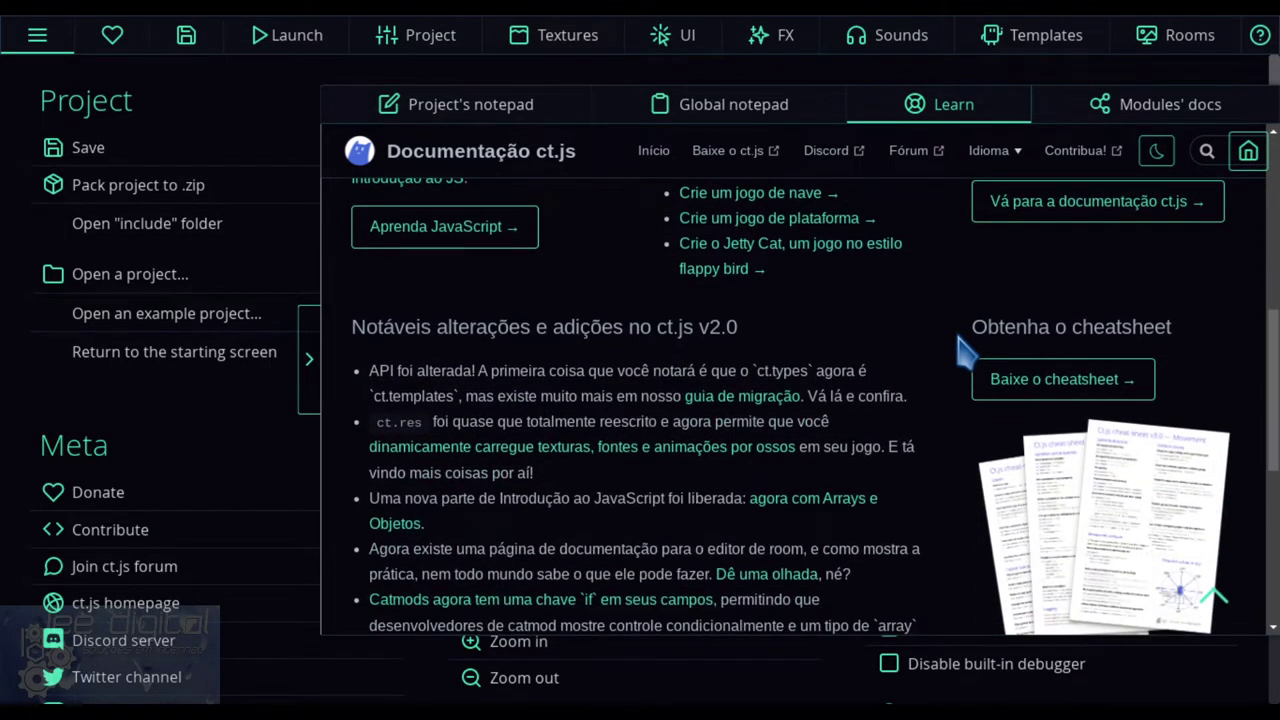
scroll(965, 350, "down", 2)
scroll(960, 354, "down", 3)
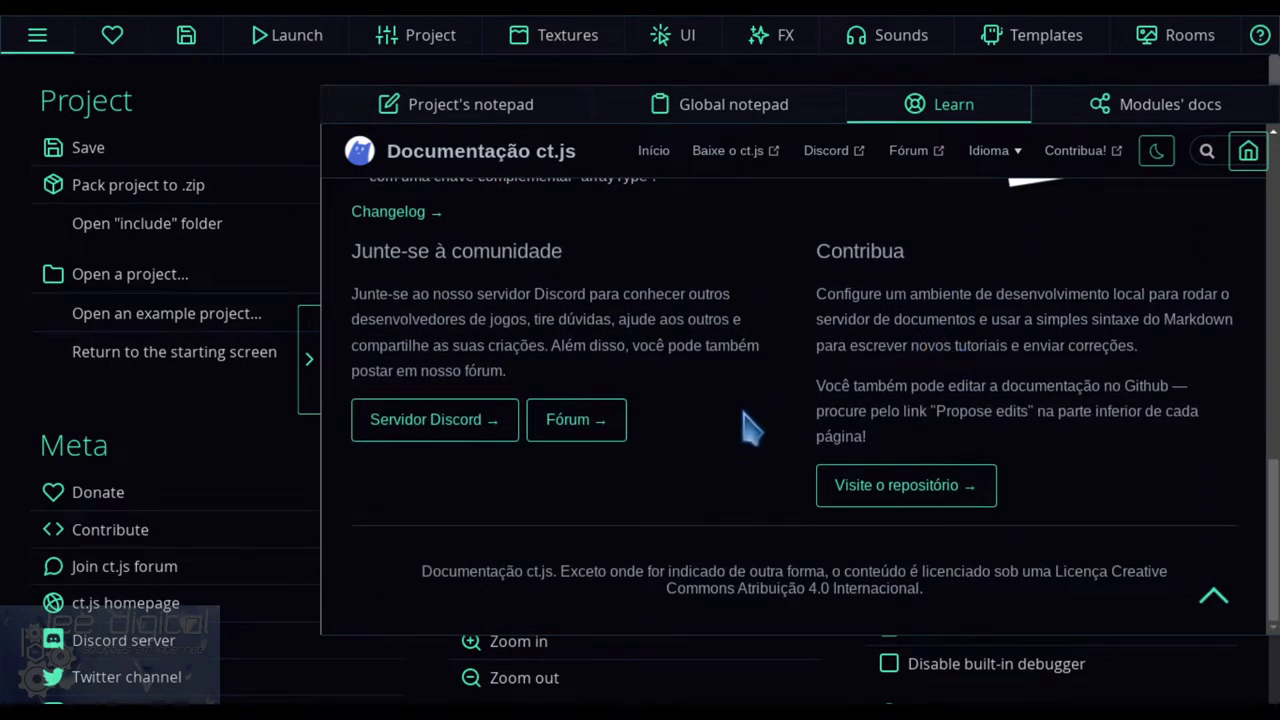
scroll(763, 435, "up", 3)
scroll(878, 405, "up", 3)
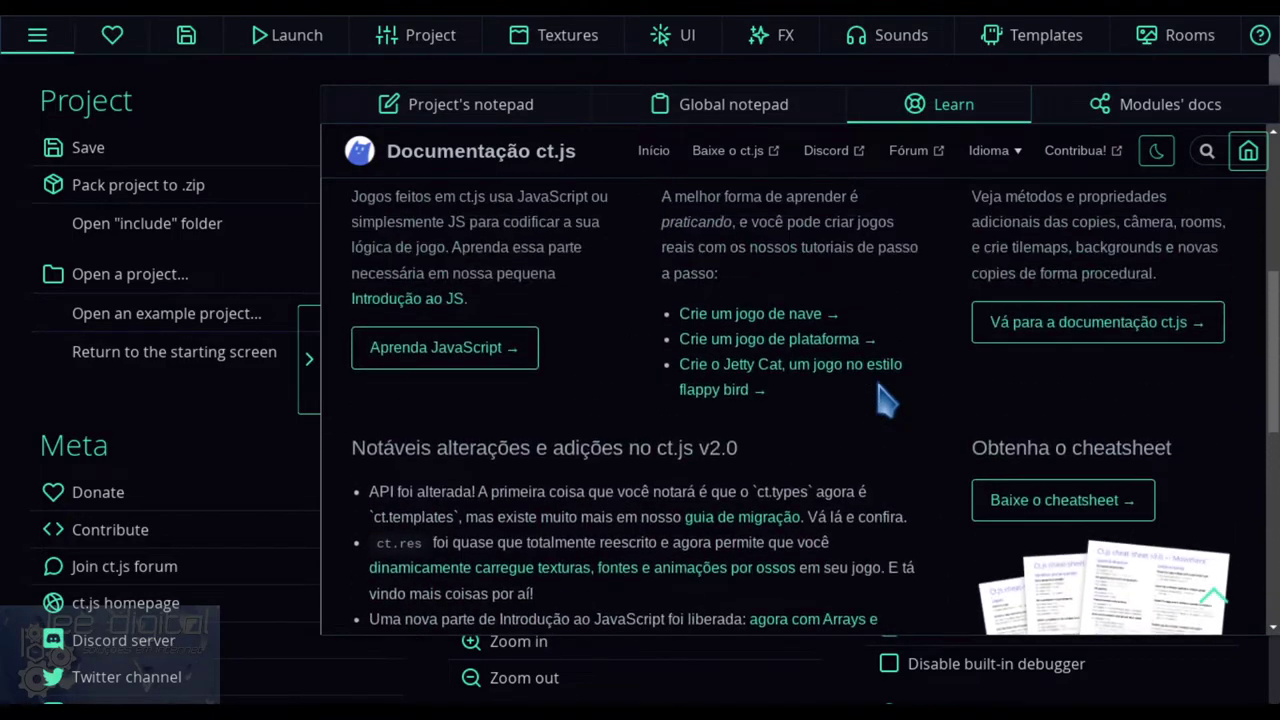
scroll(914, 372, "up", 1)
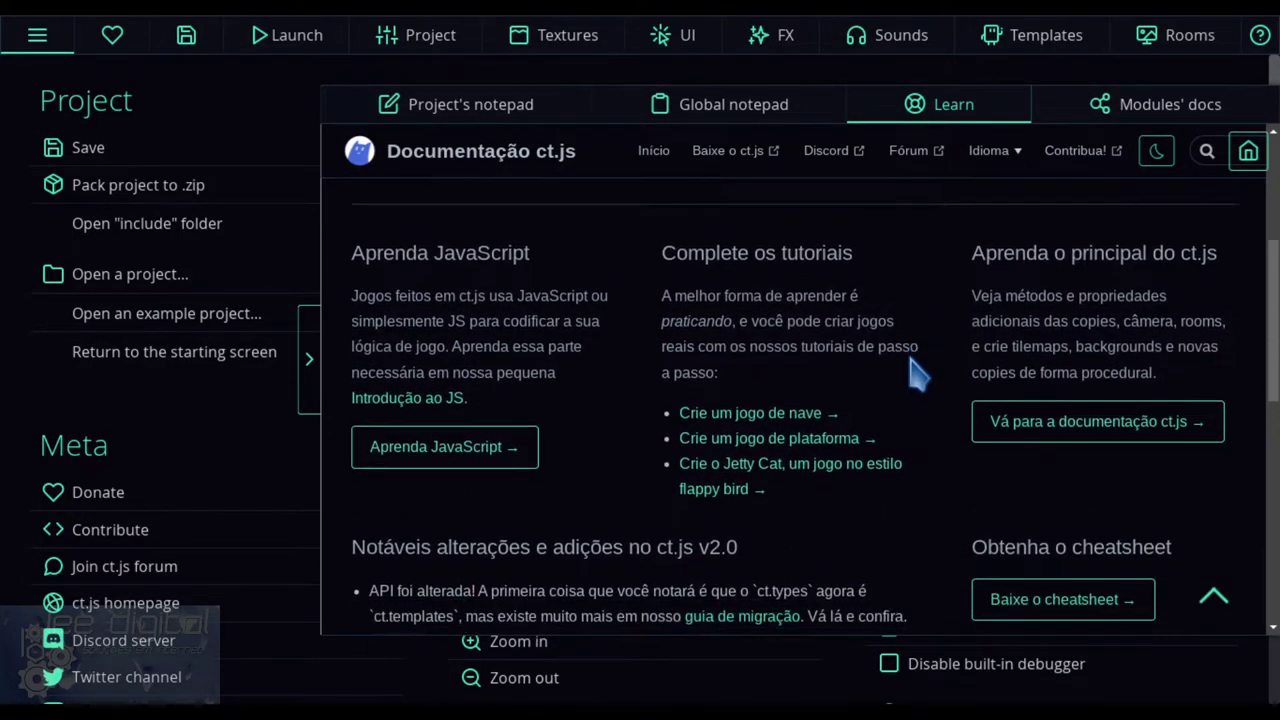
scroll(914, 372, "up", 1)
scroll(971, 371, "up", 1)
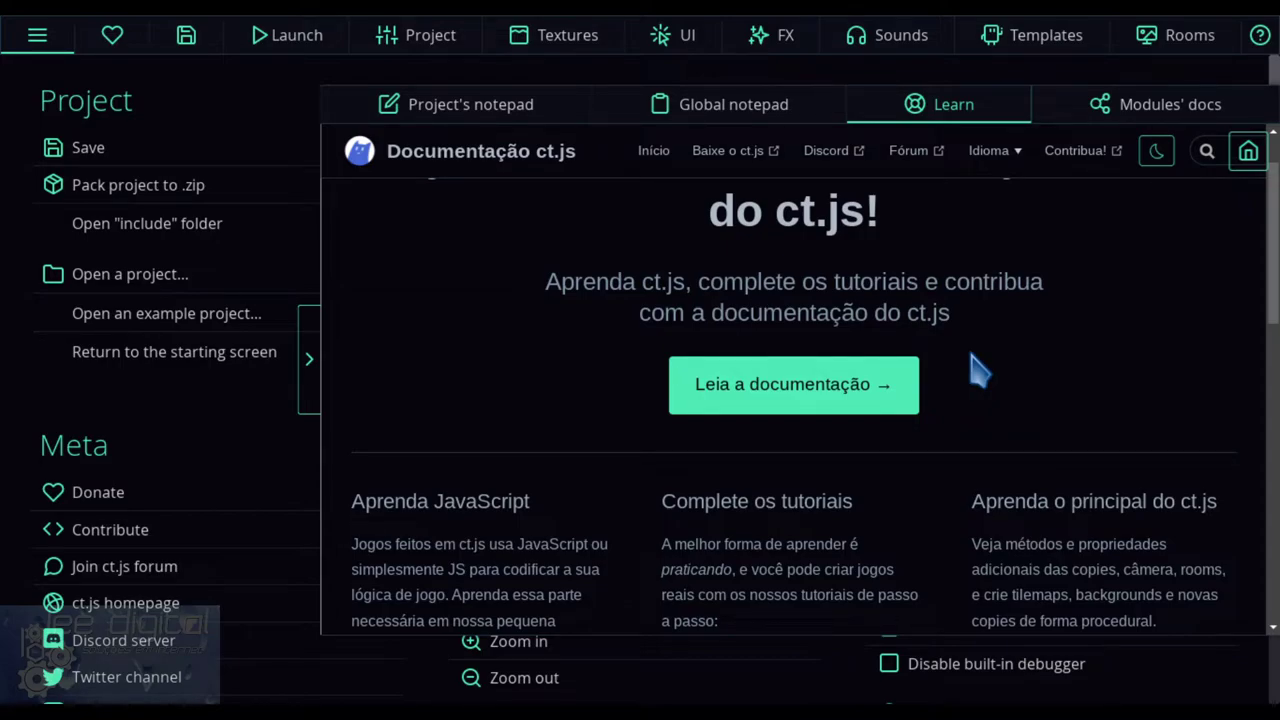
scroll(938, 363, "up", 1)
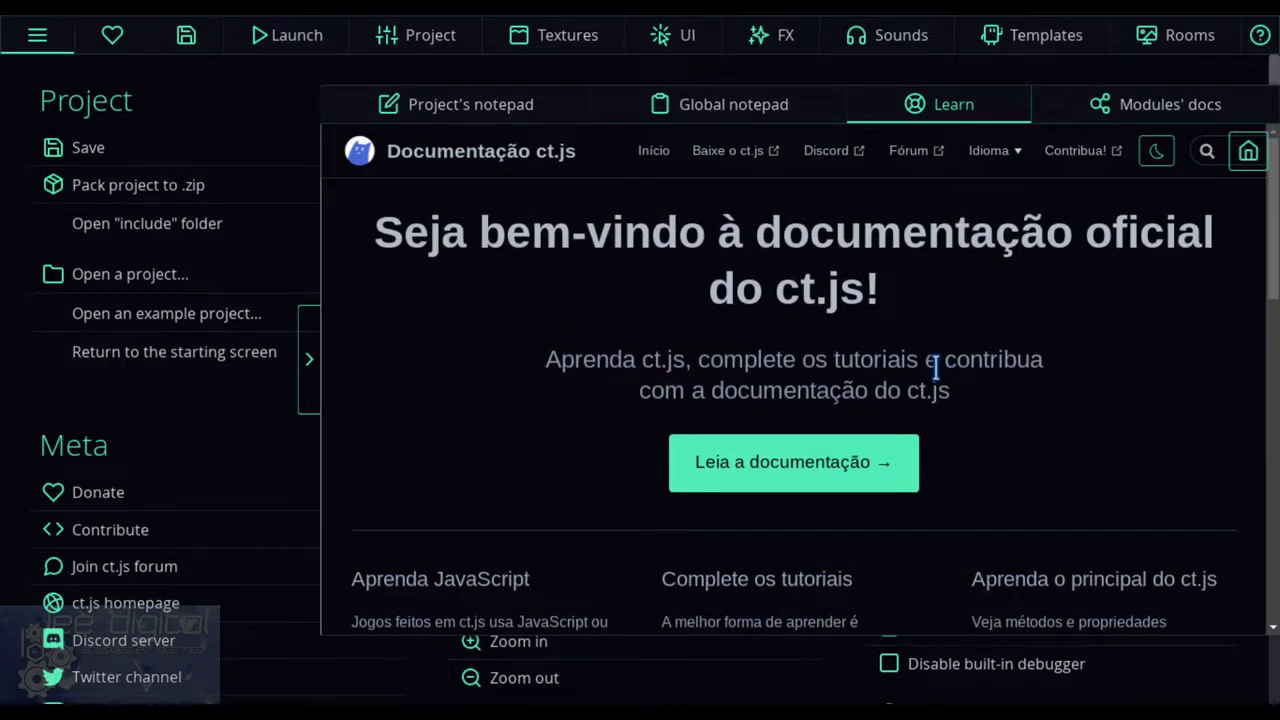
scroll(863, 480, "down", 1)
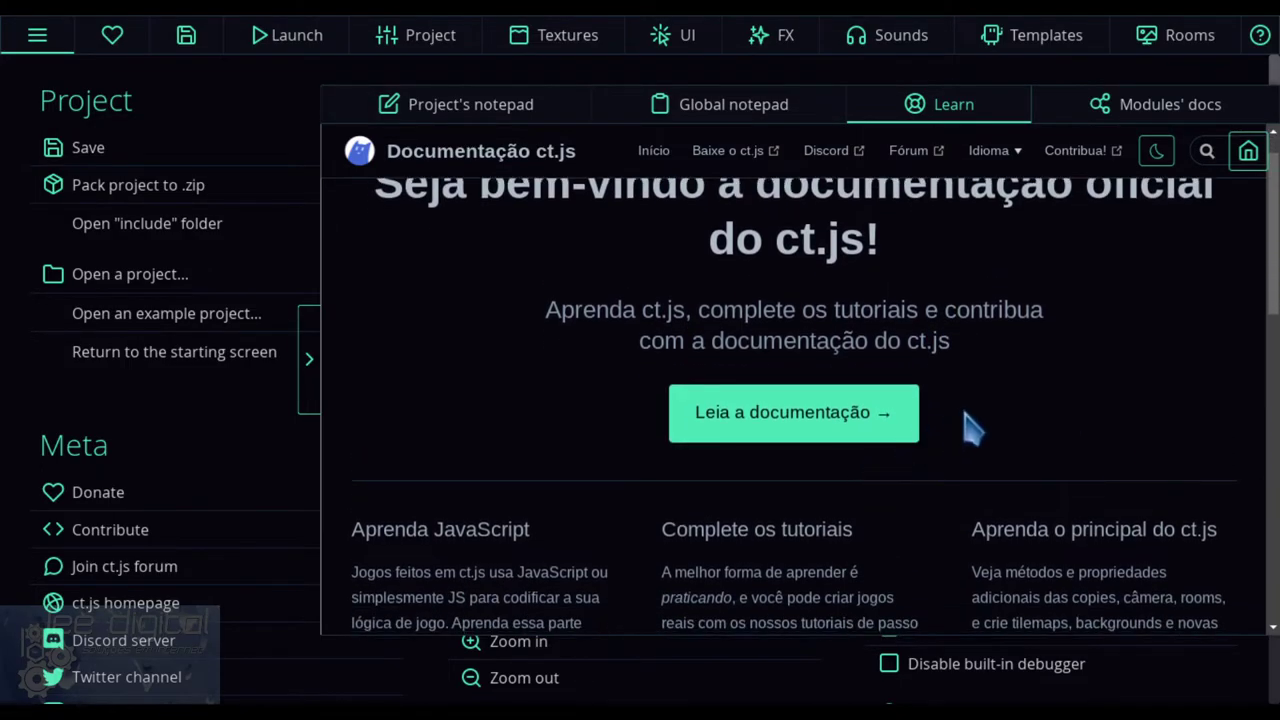
- Open the full documentation and survey its list of topics, checking what the Material técnico section contains
left_click(795, 422)
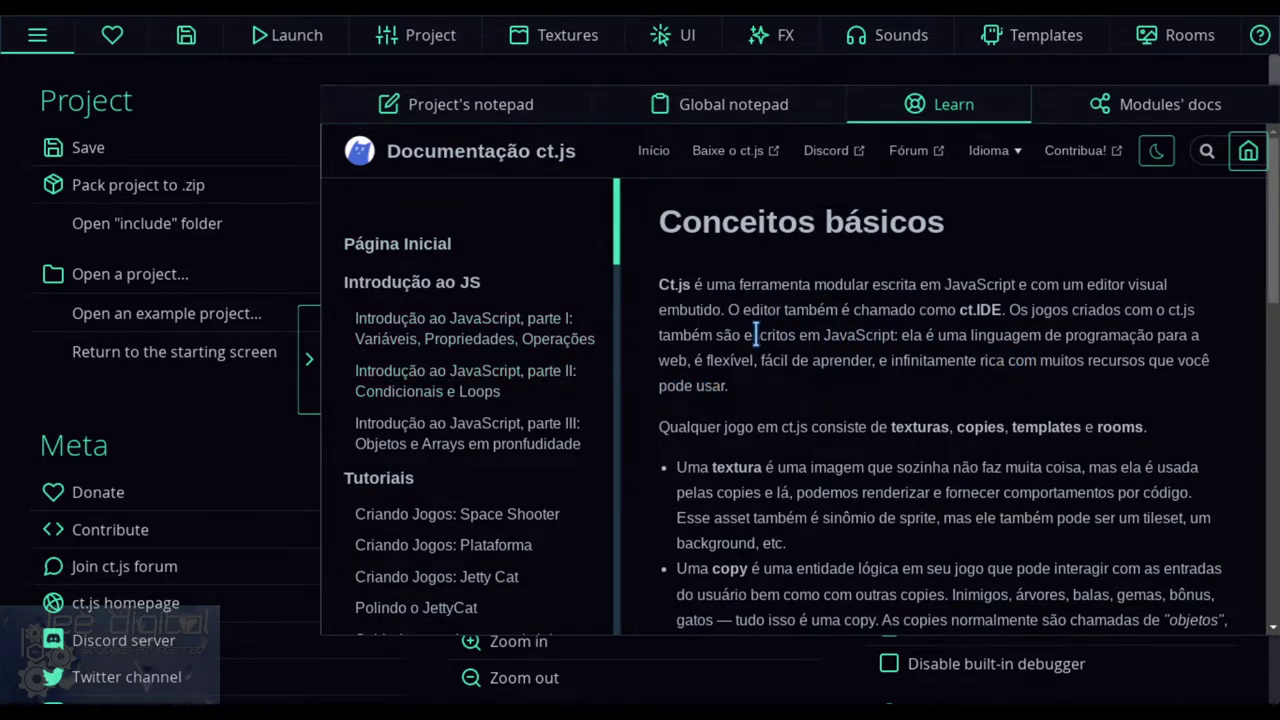
scroll(548, 381, "down", 2)
scroll(553, 381, "down", 2)
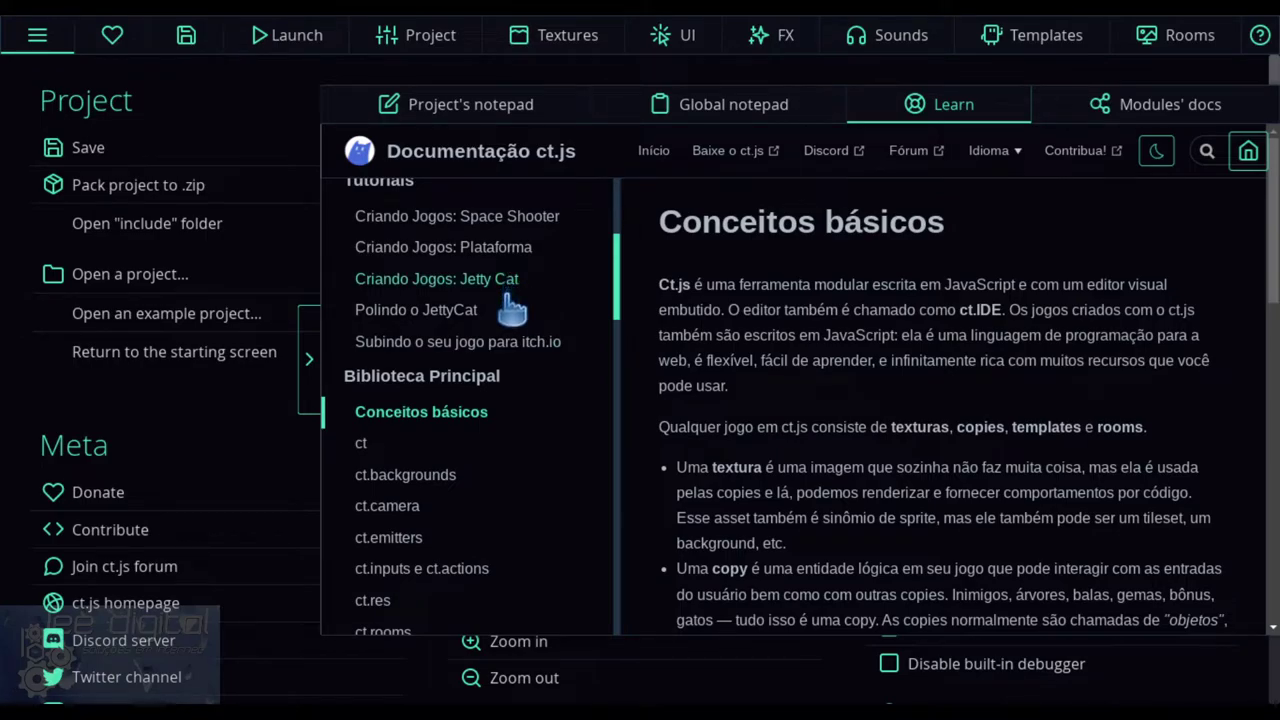
scroll(516, 360, "down", 1)
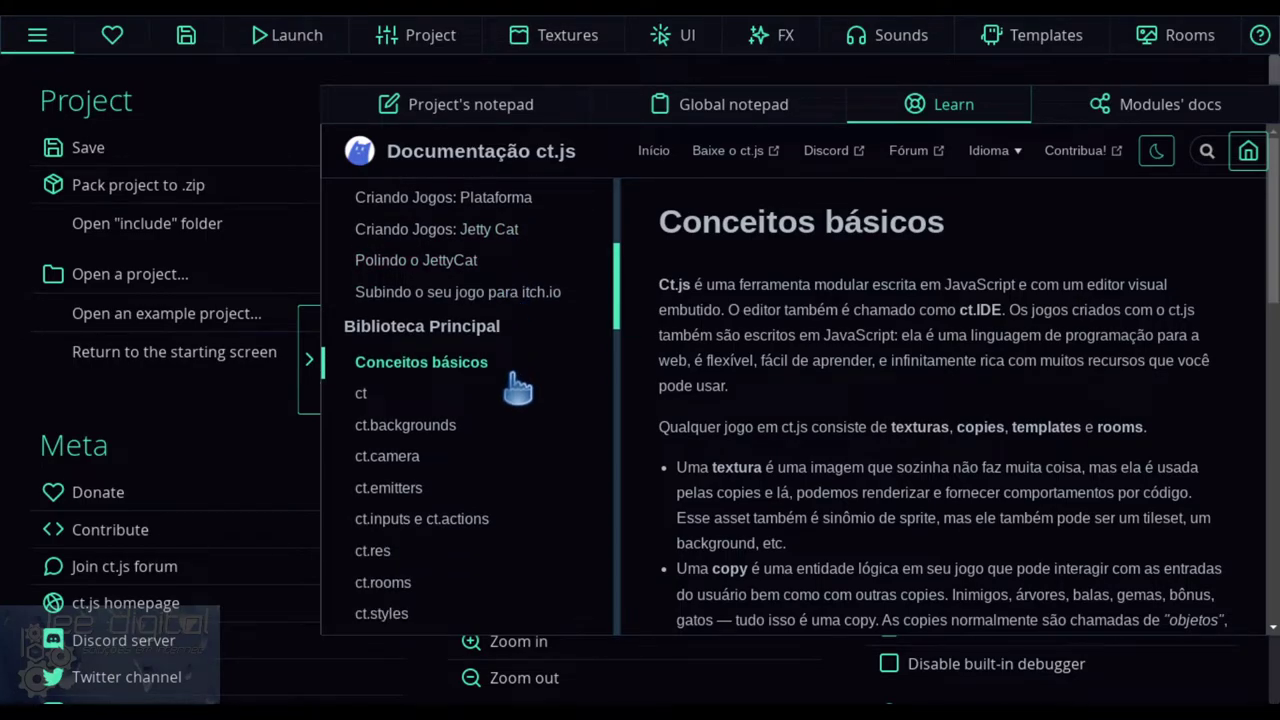
scroll(516, 388, "down", 10)
scroll(502, 425, "down", 1)
scroll(500, 428, "down", 8)
scroll(522, 420, "down", 6)
scroll(530, 422, "down", 4)
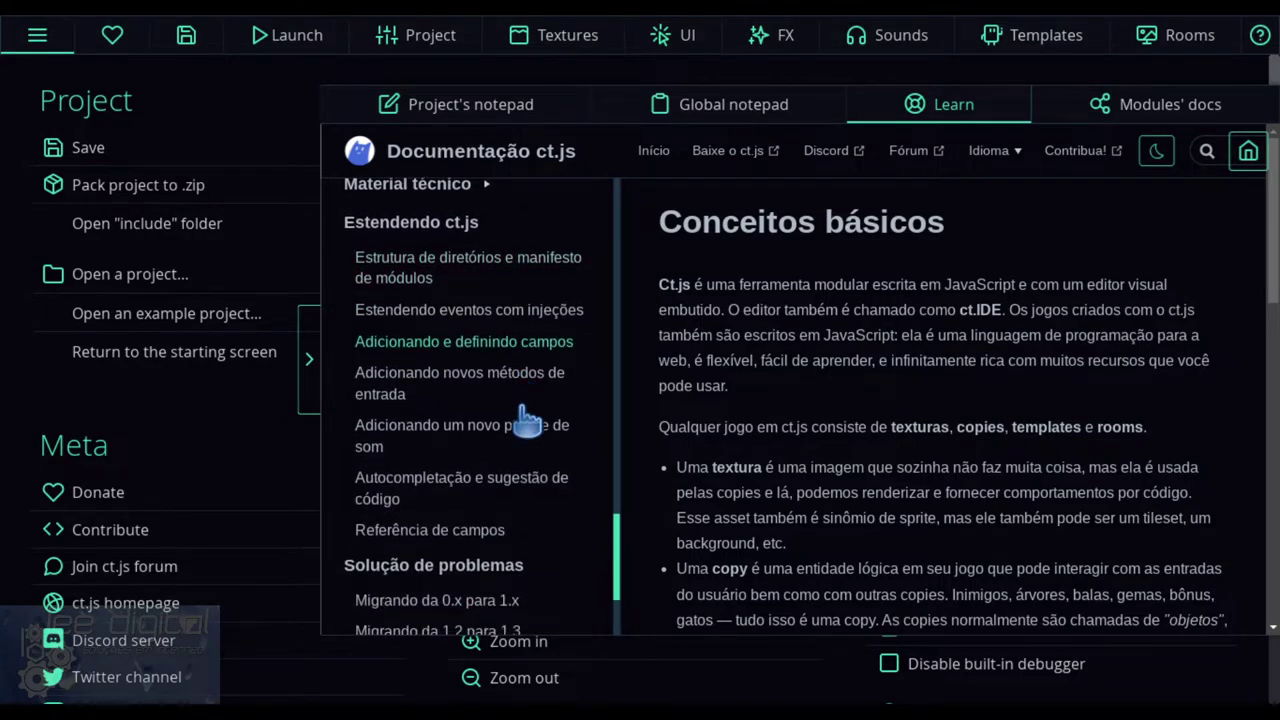
scroll(555, 395, "down", 4)
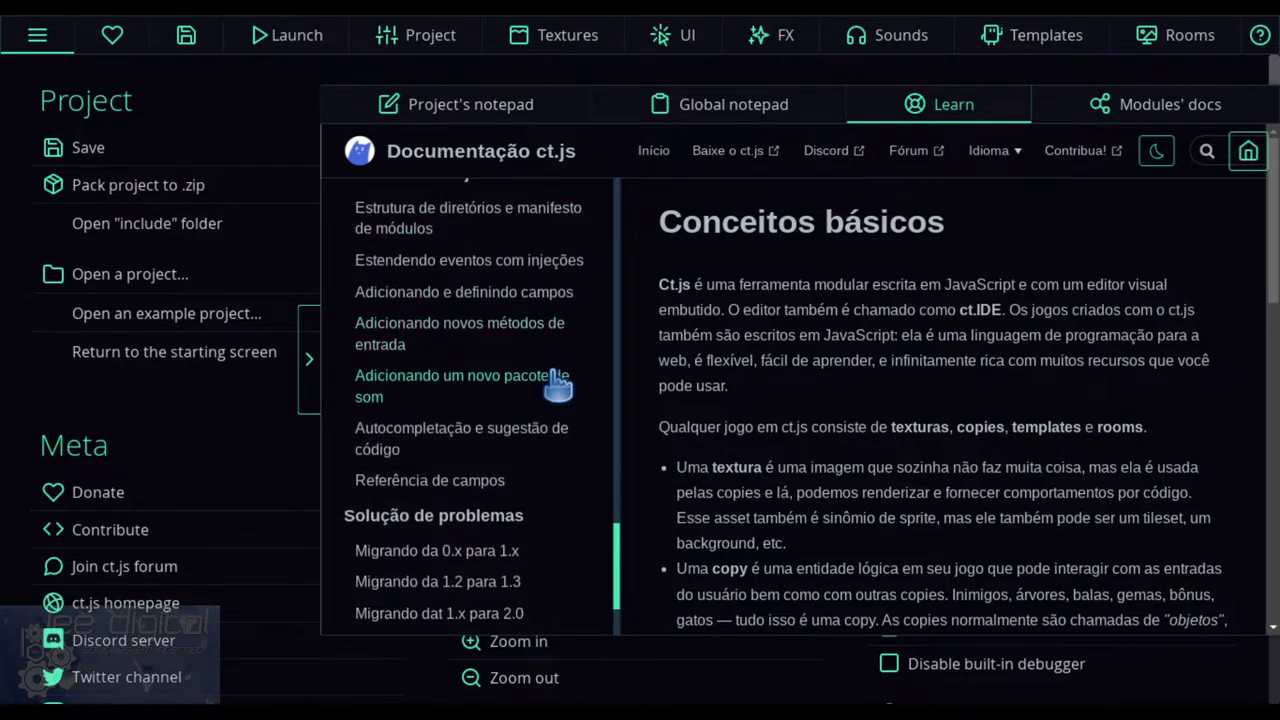
scroll(560, 385, "up", 4)
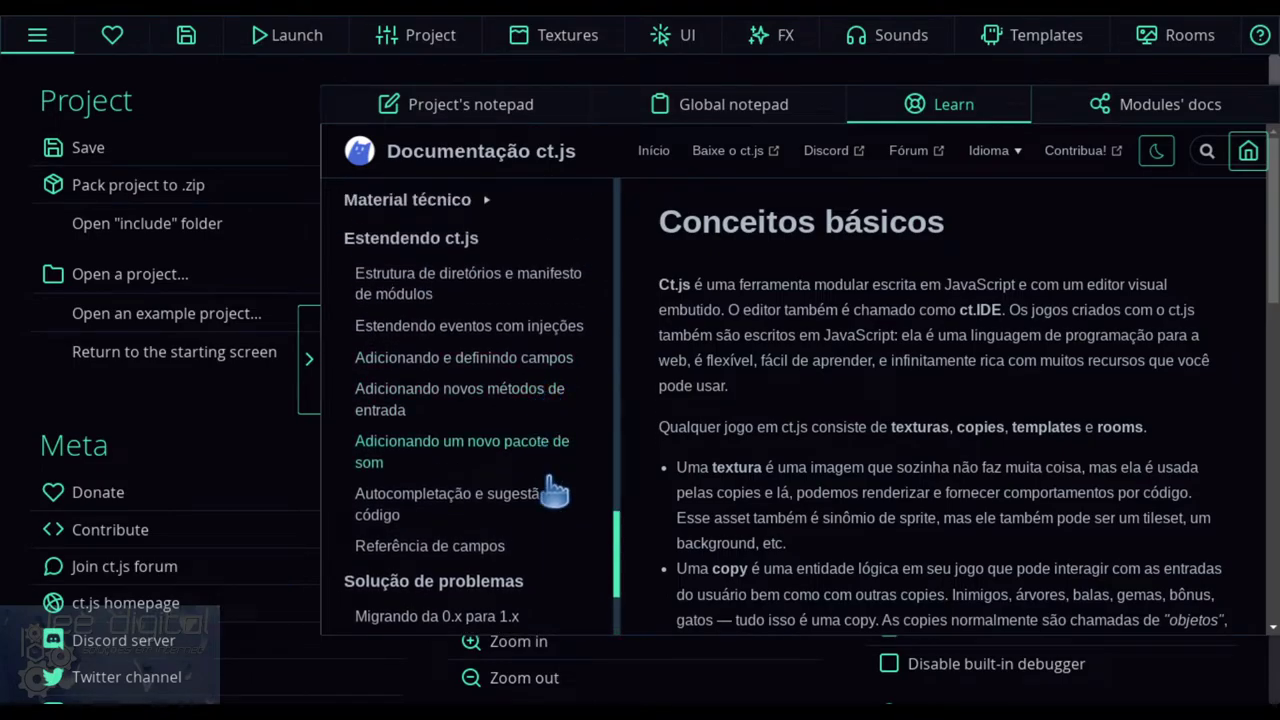
scroll(535, 495, "up", 4)
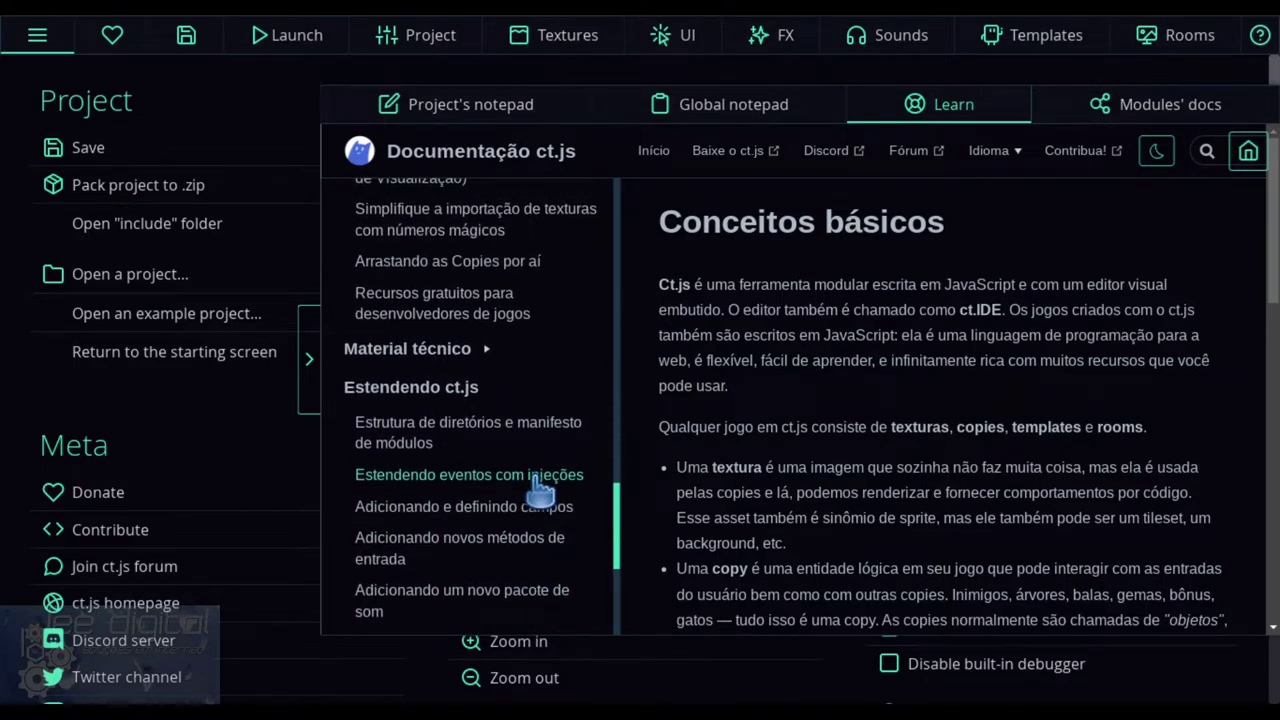
left_click(490, 403)
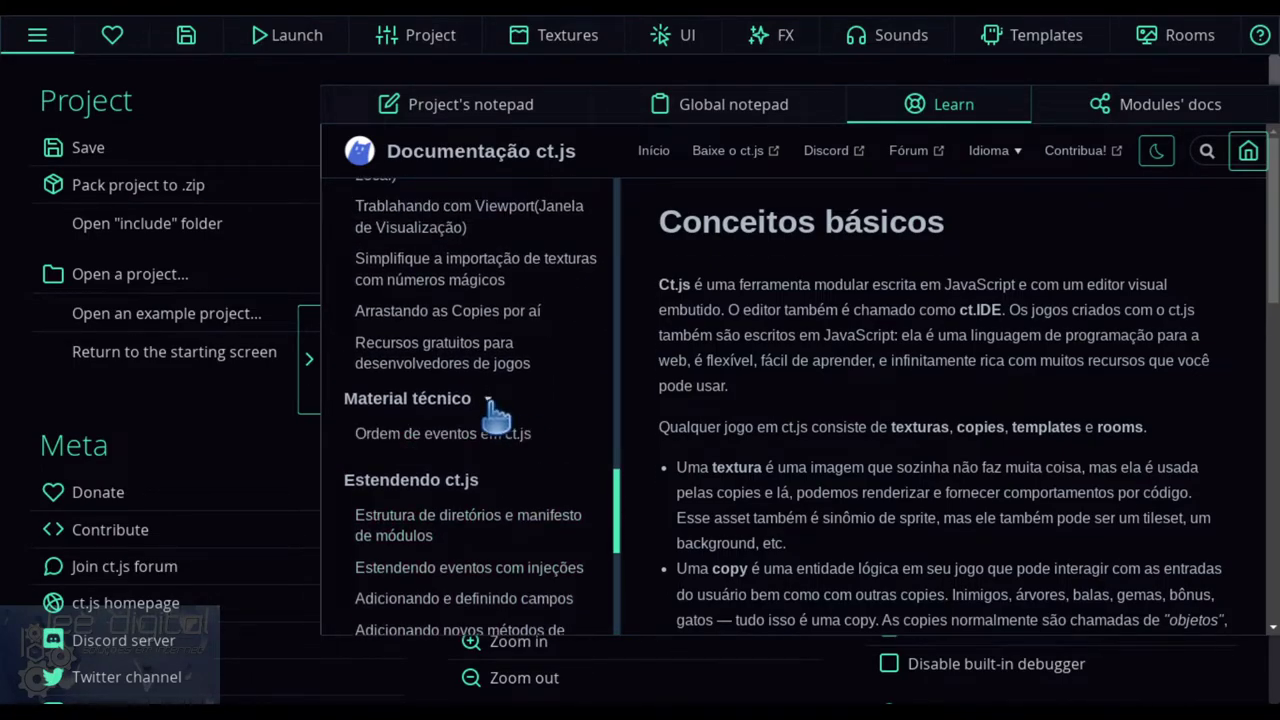
left_click(503, 405)
- Open the Exportando o seu jogo page under Trabalhando com o editor and review its contents list of export topics
scroll(531, 409, "up", 1)
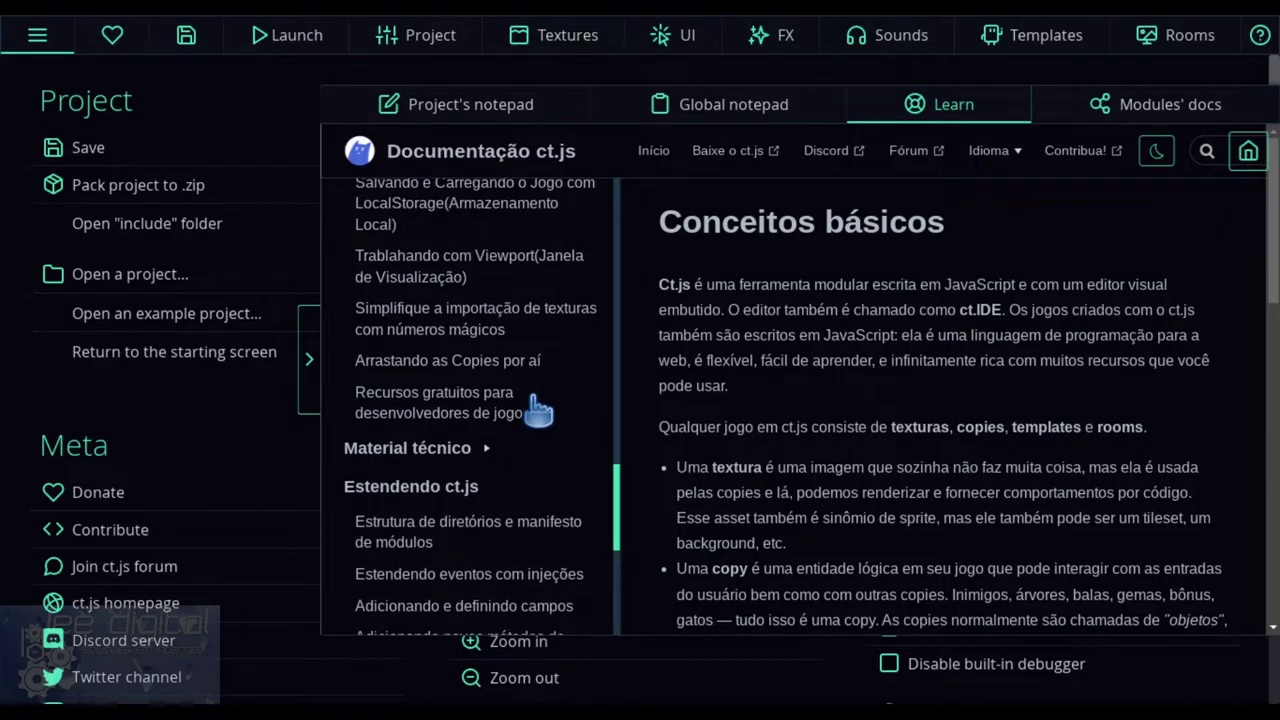
scroll(540, 415, "up", 1)
scroll(540, 415, "up", 4)
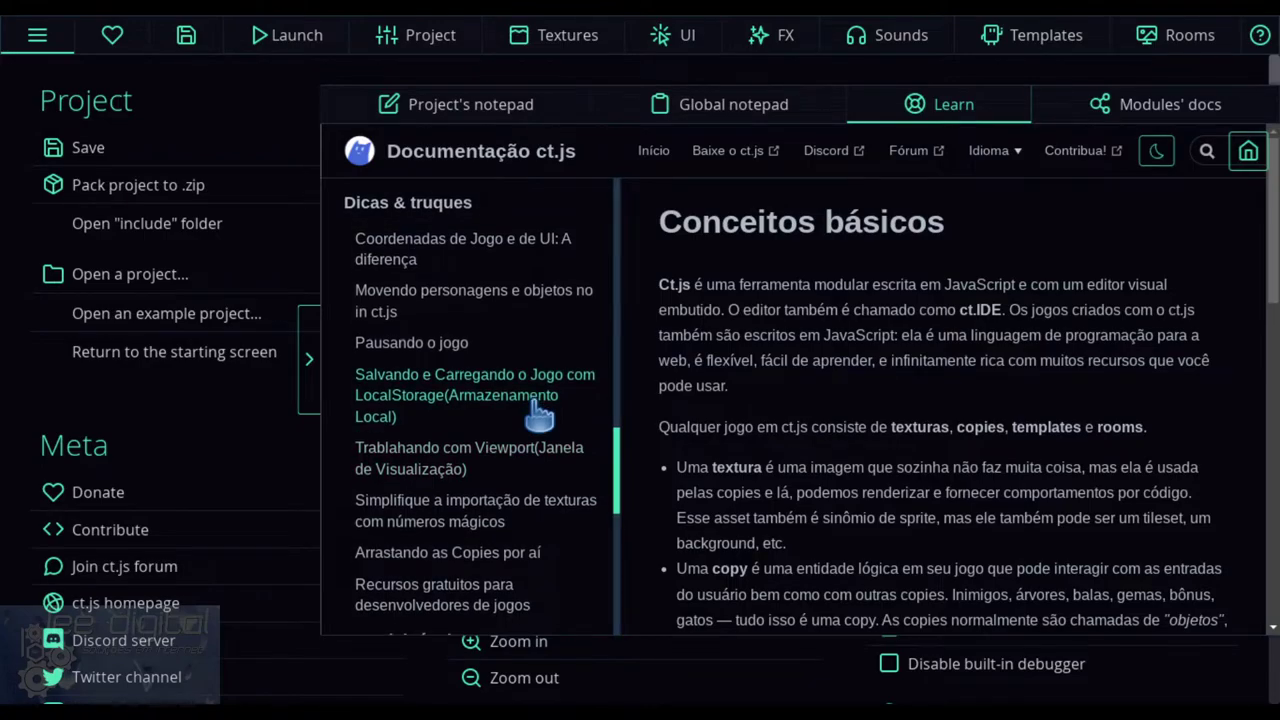
scroll(539, 414, "down", 1)
scroll(540, 415, "up", 3)
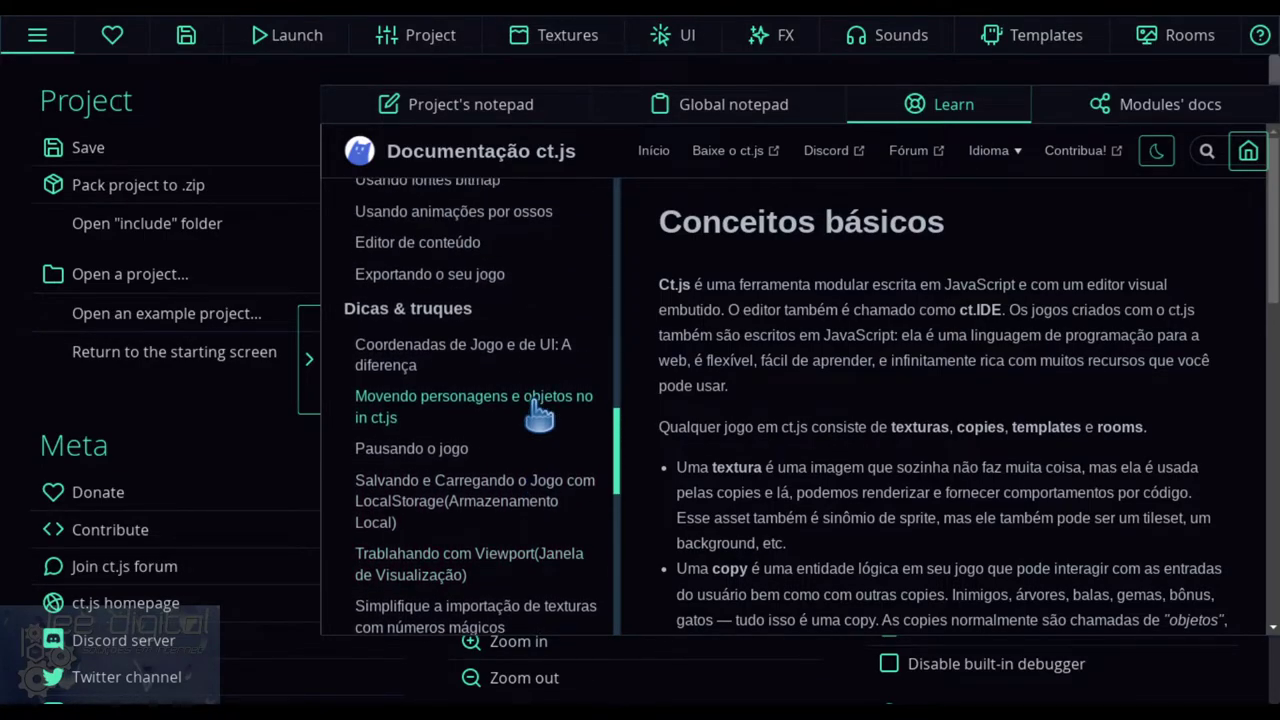
scroll(540, 415, "up", 1)
scroll(540, 415, "up", 1)
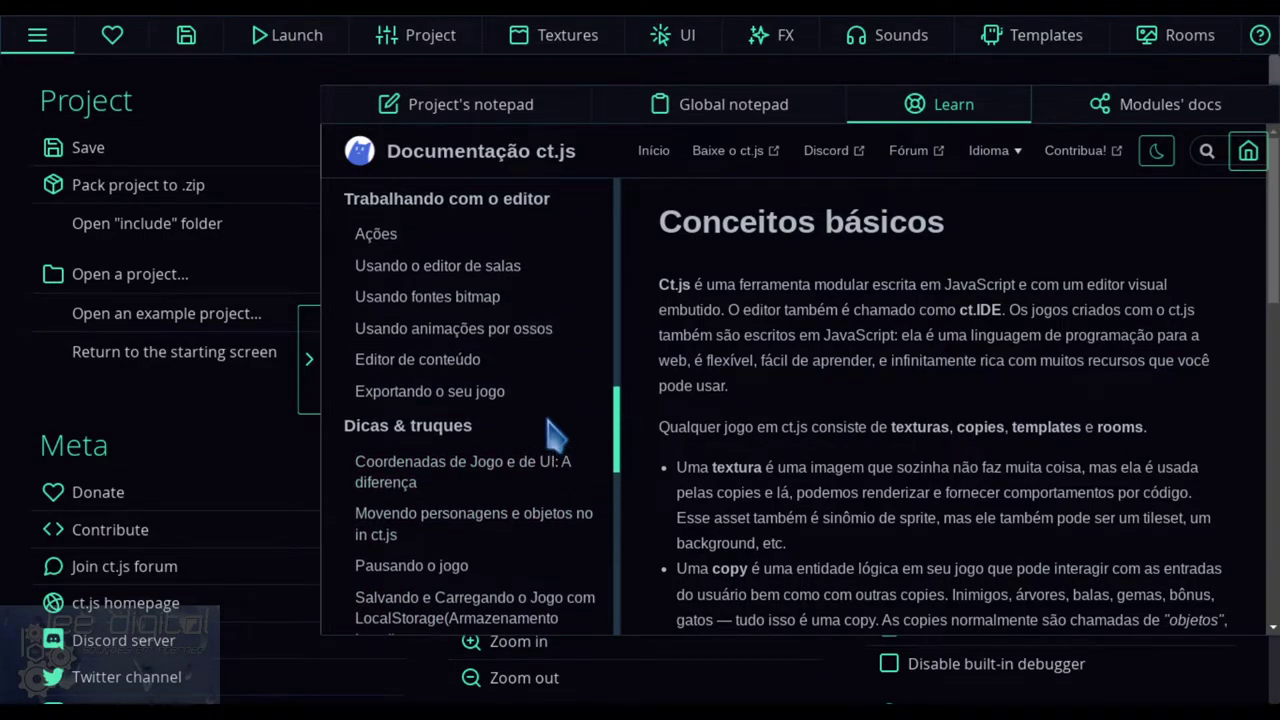
scroll(550, 433, "up", 1)
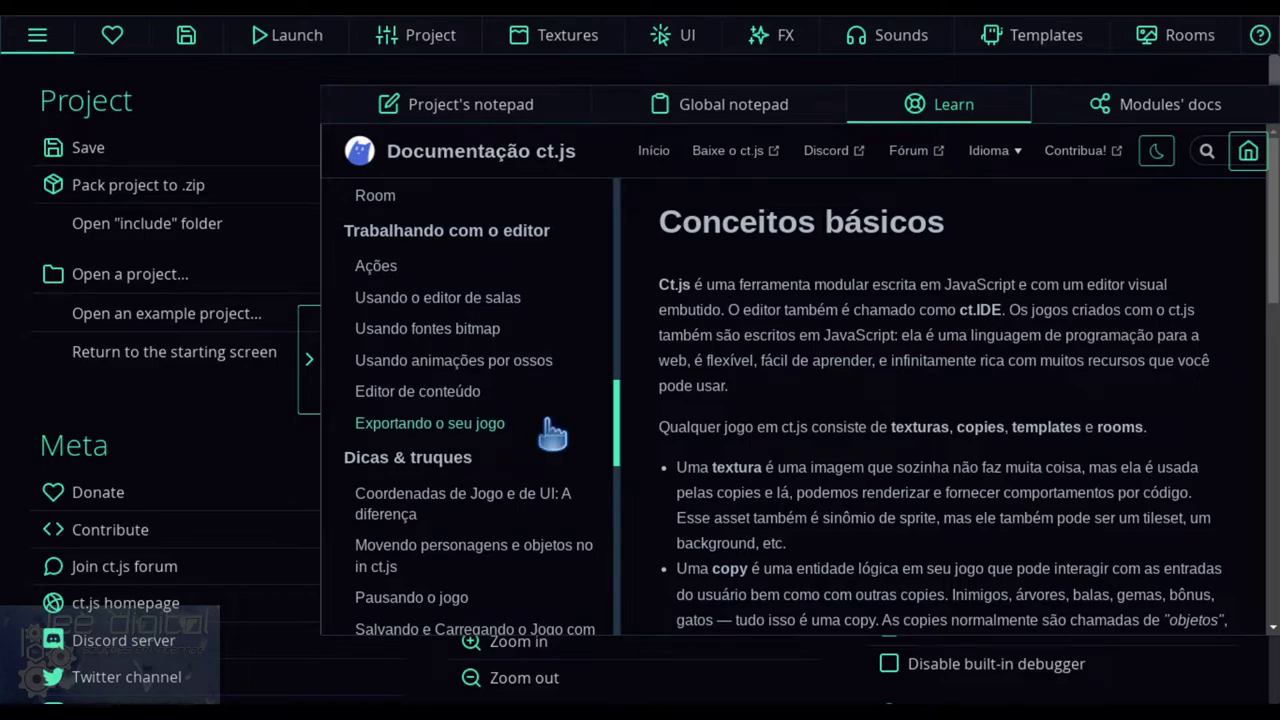
left_click(458, 433)
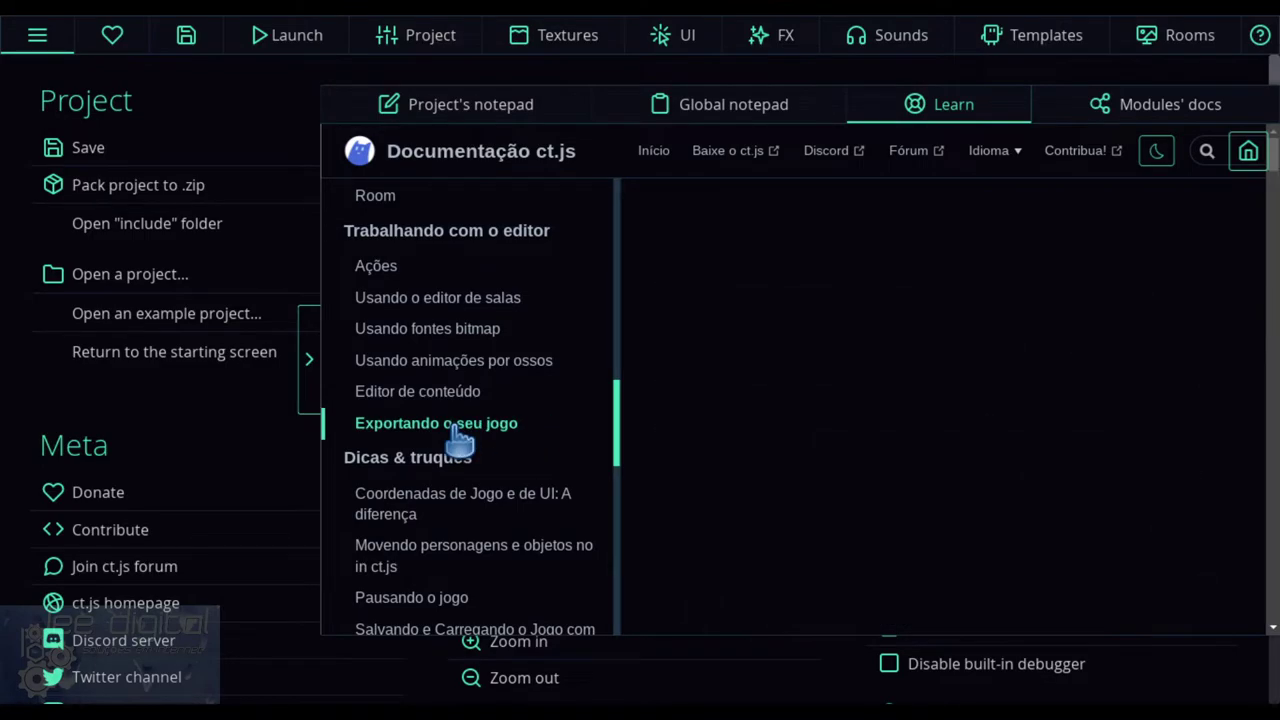
scroll(938, 407, "down", 3)
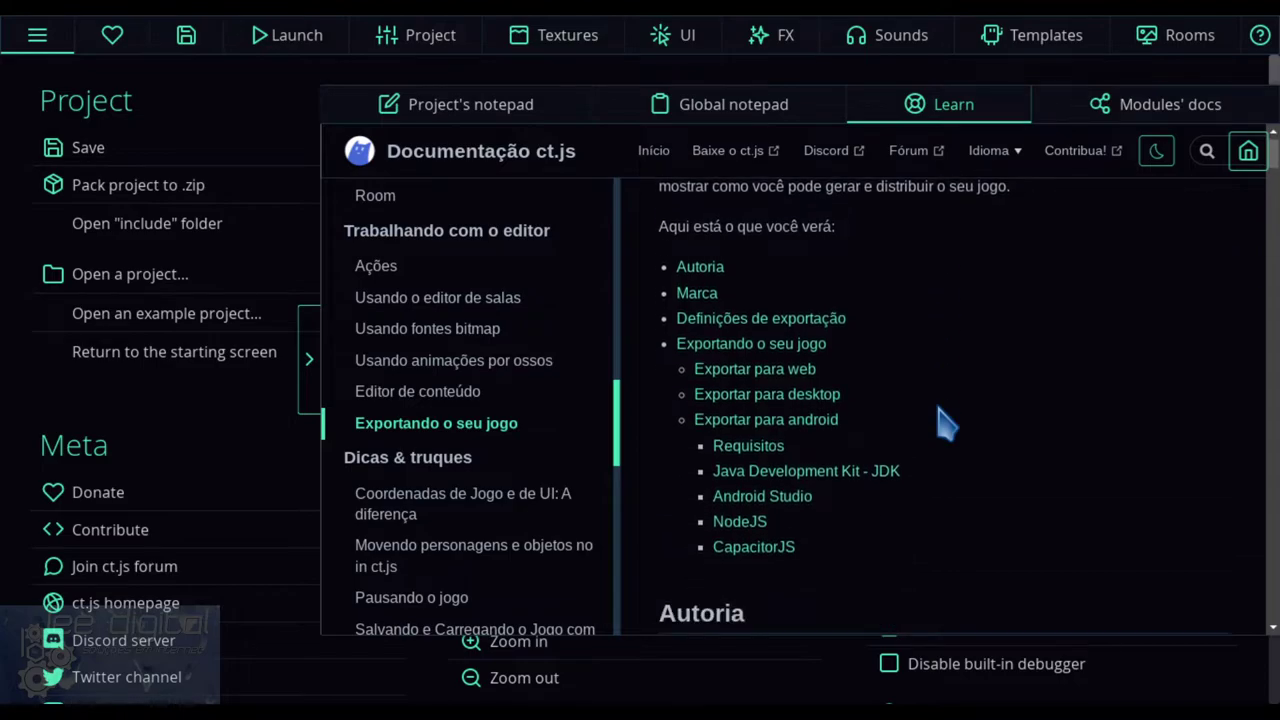
scroll(938, 407, "down", 1)
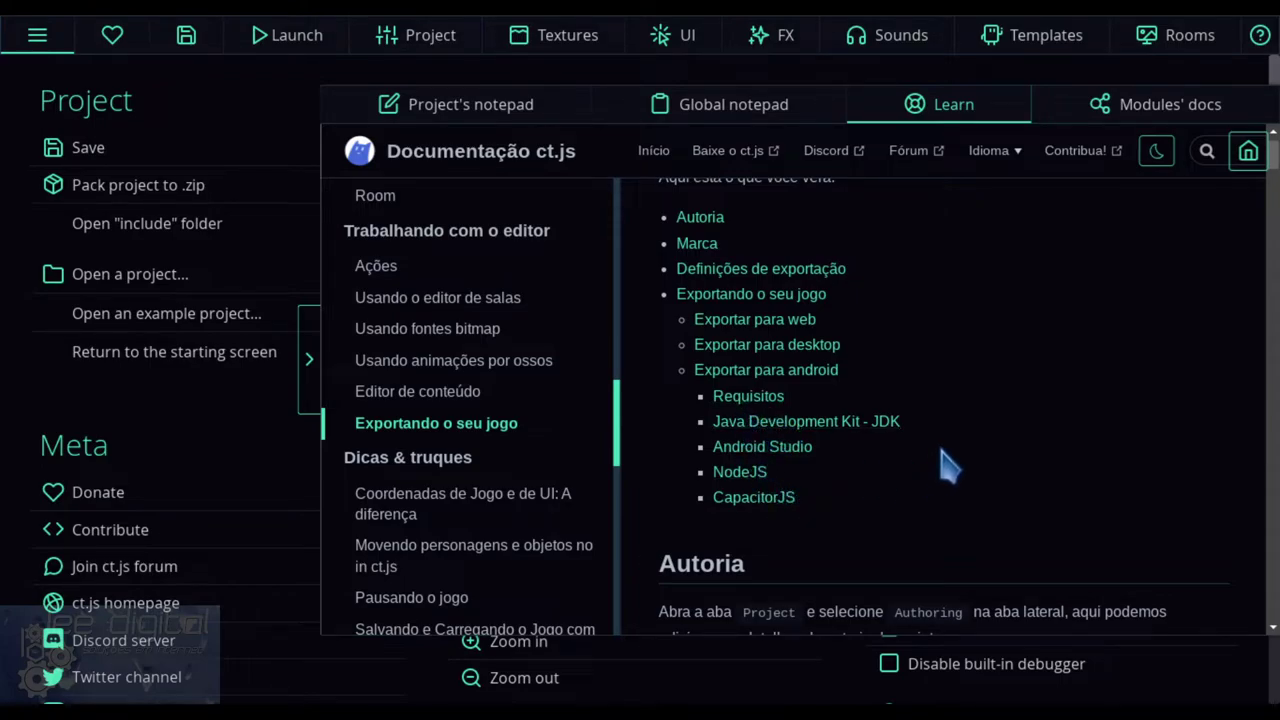
scroll(948, 465, "down", 1)
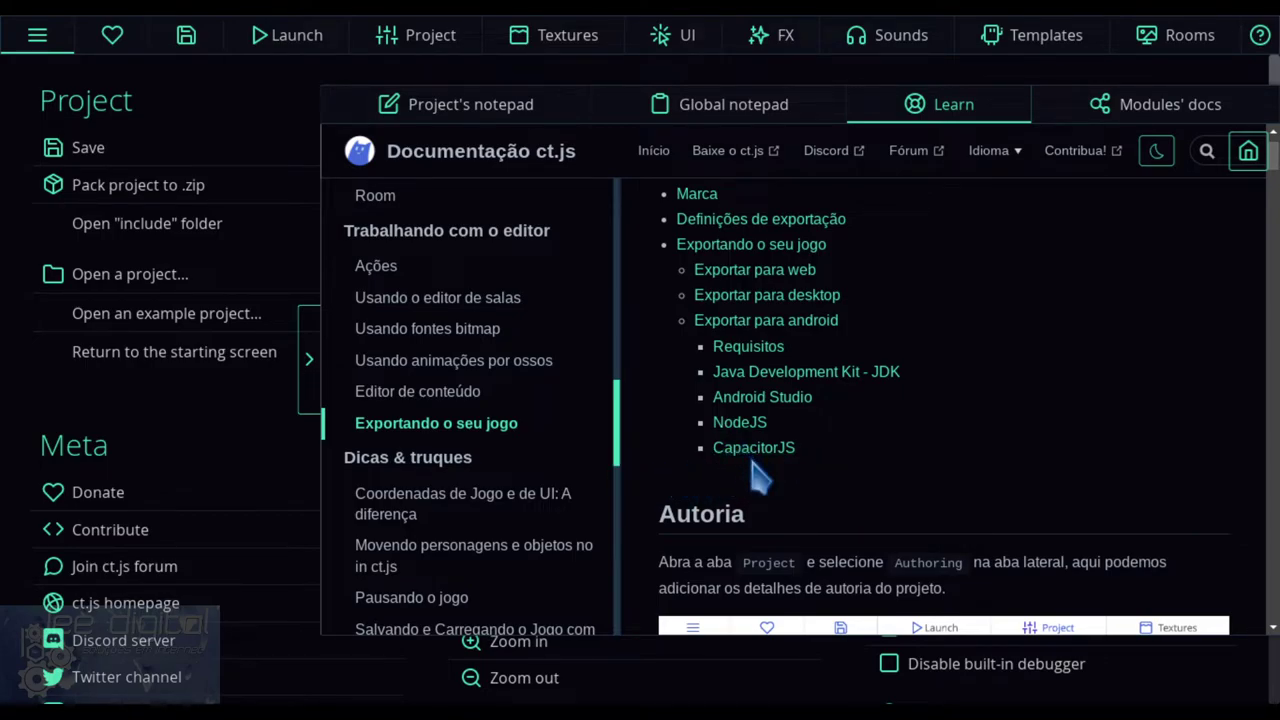
- Jump to the CapacitorJS section of the Android export topics, read its npm installation instructions and return to the page's beginning
scroll(828, 452, "down", 1)
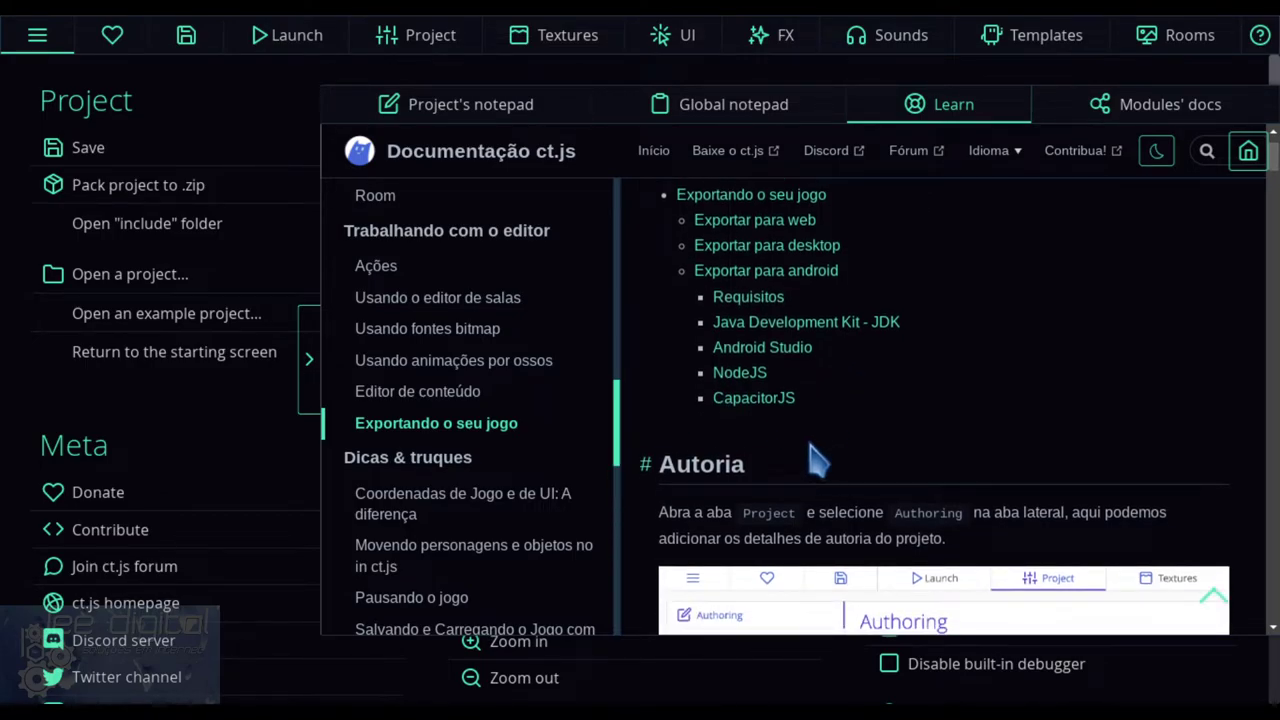
left_click(745, 402)
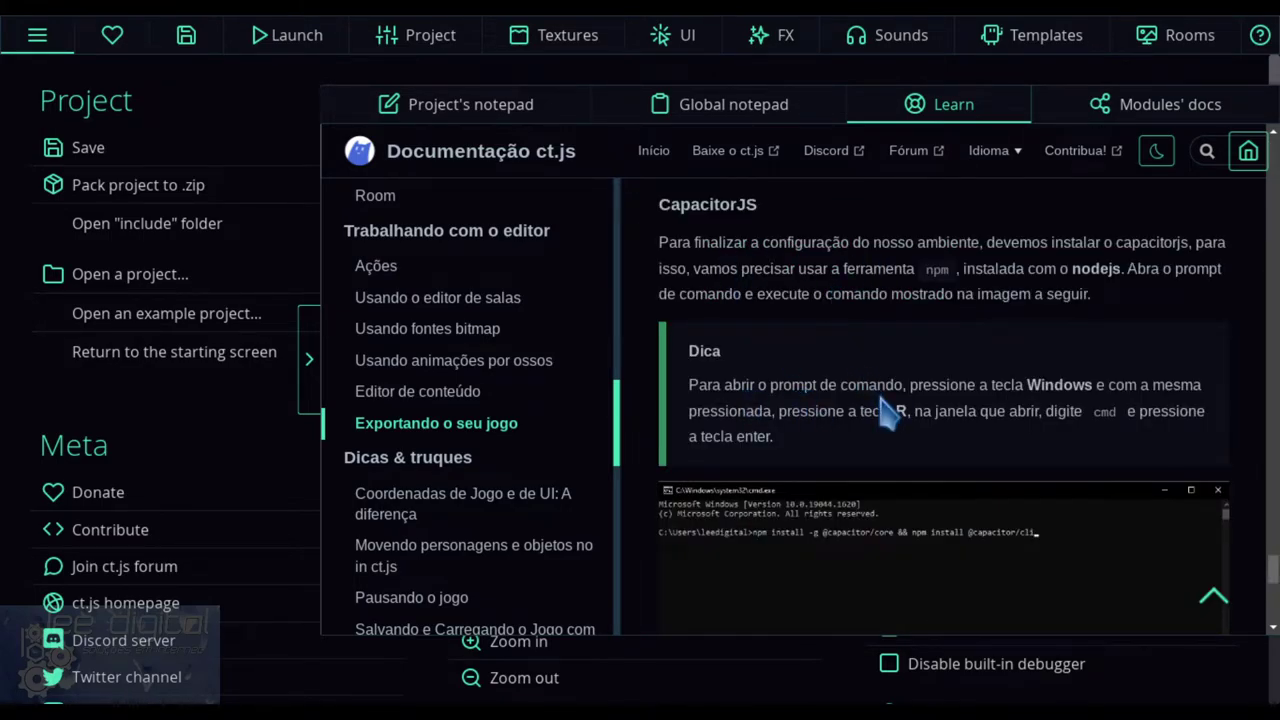
scroll(882, 402, "down", 1)
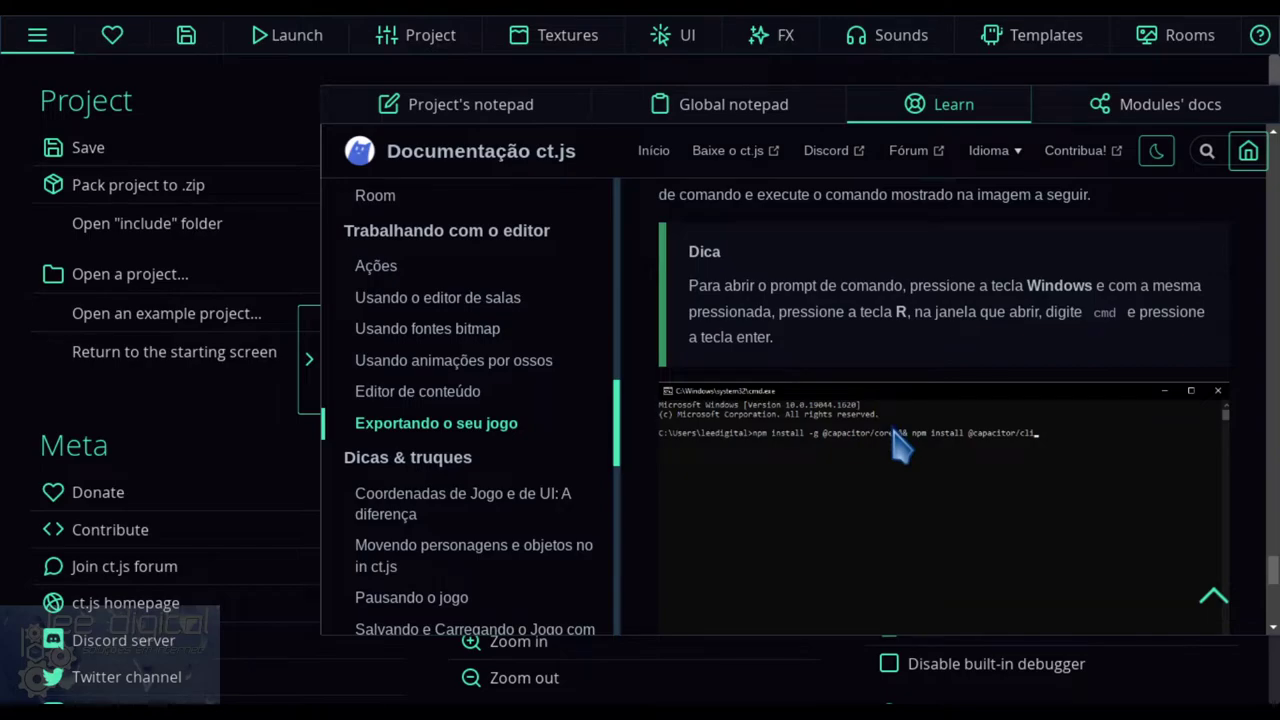
scroll(900, 450, "down", 1)
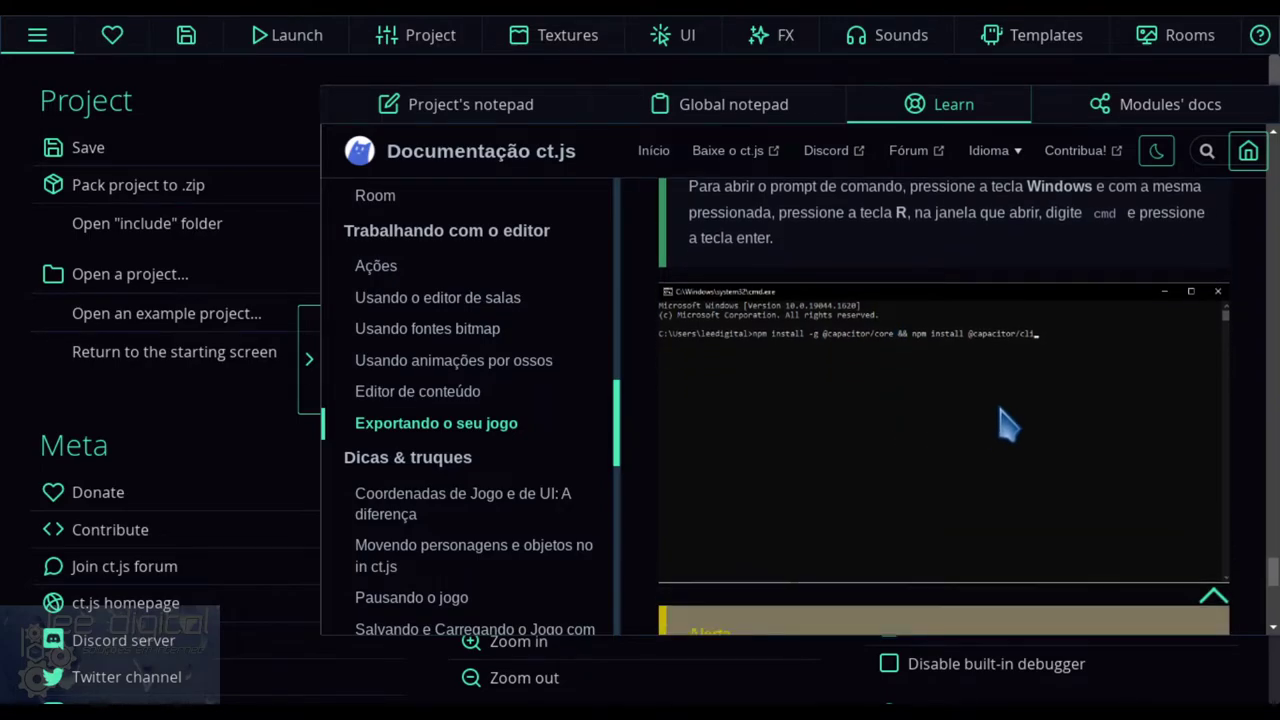
scroll(934, 463, "down", 1)
scroll(936, 463, "up", 4)
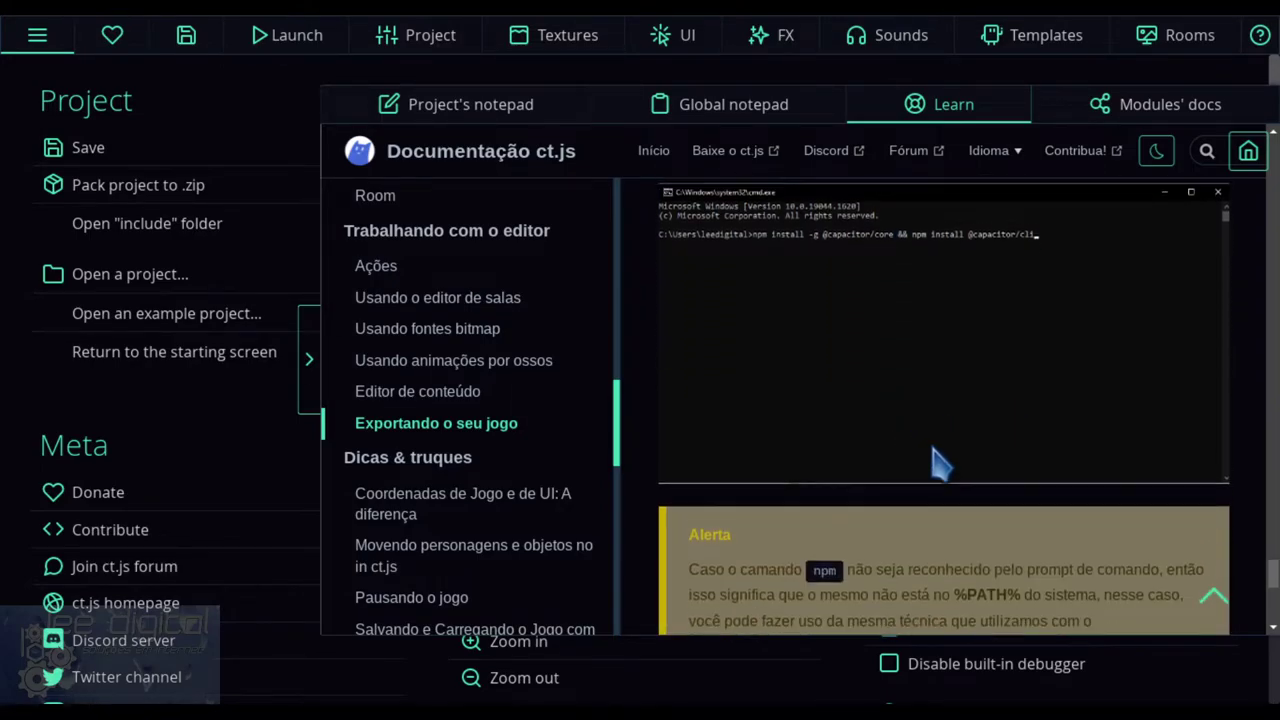
scroll(934, 463, "up", 10)
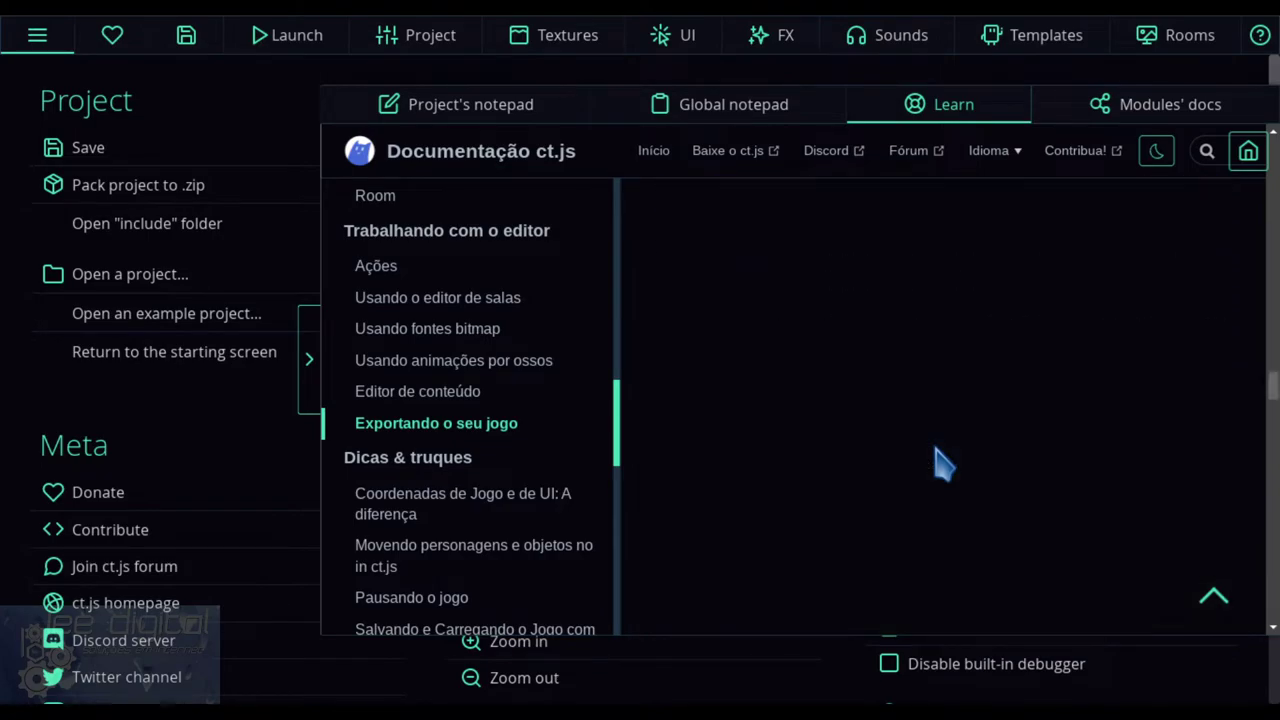
- Switch the documentation to English to compare its export topics, and return it to Português - Brasil
mouse_move(1022, 172)
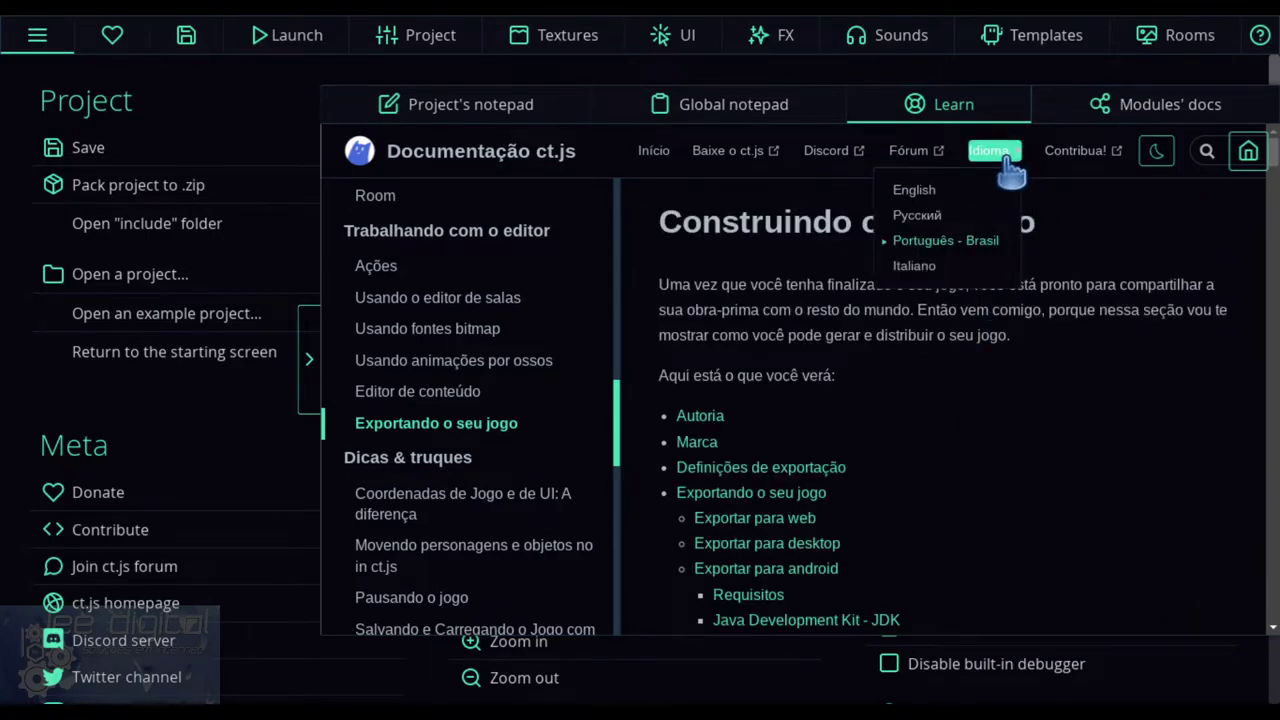
left_click(917, 190)
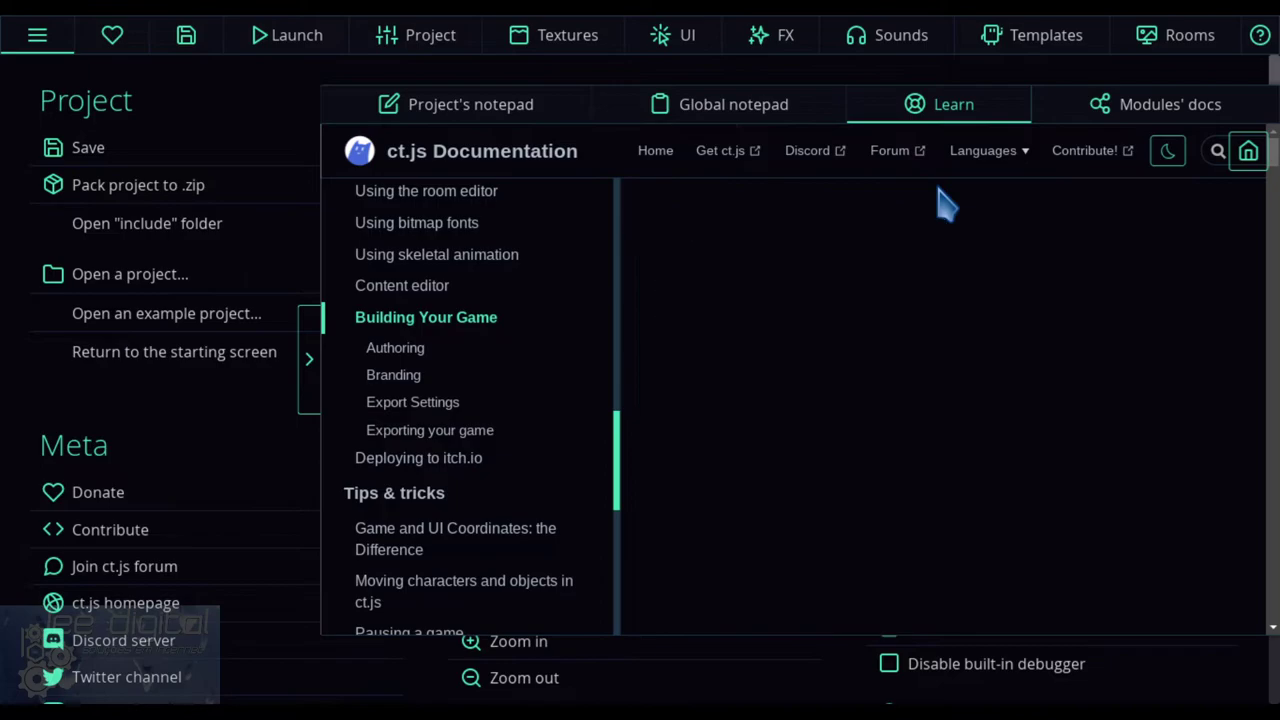
scroll(910, 410, "down", 1)
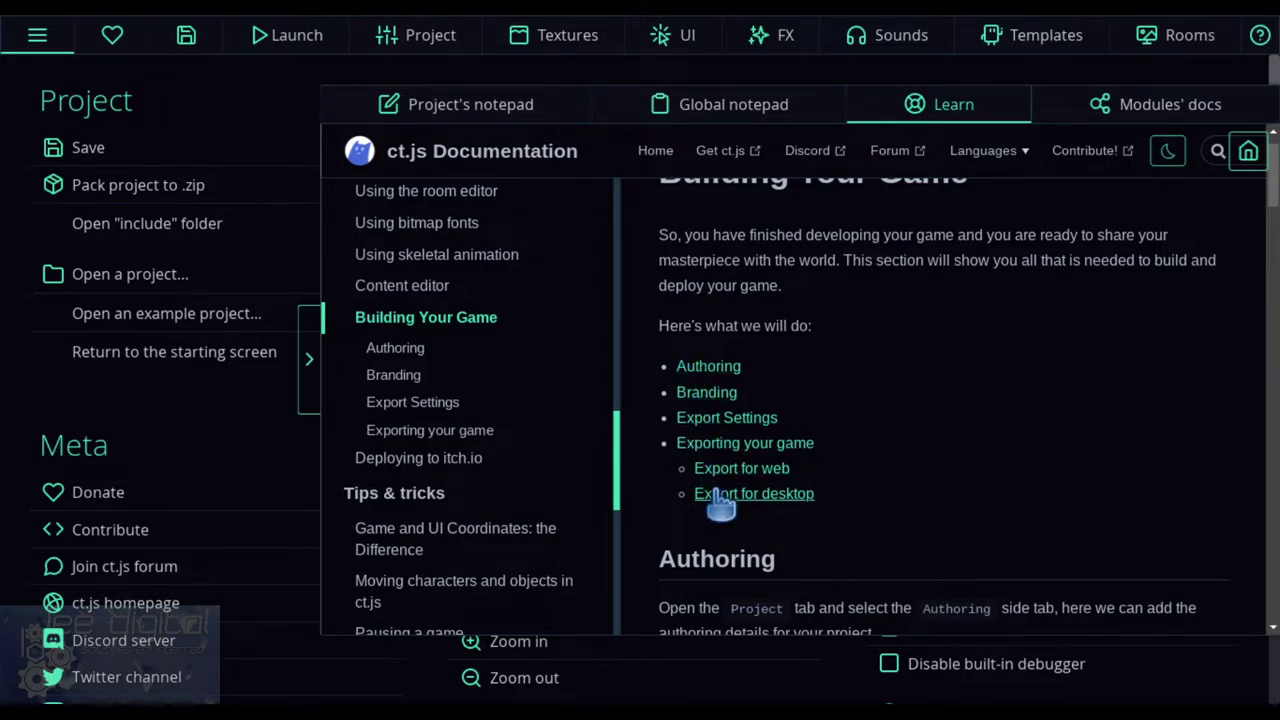
mouse_move(988, 158)
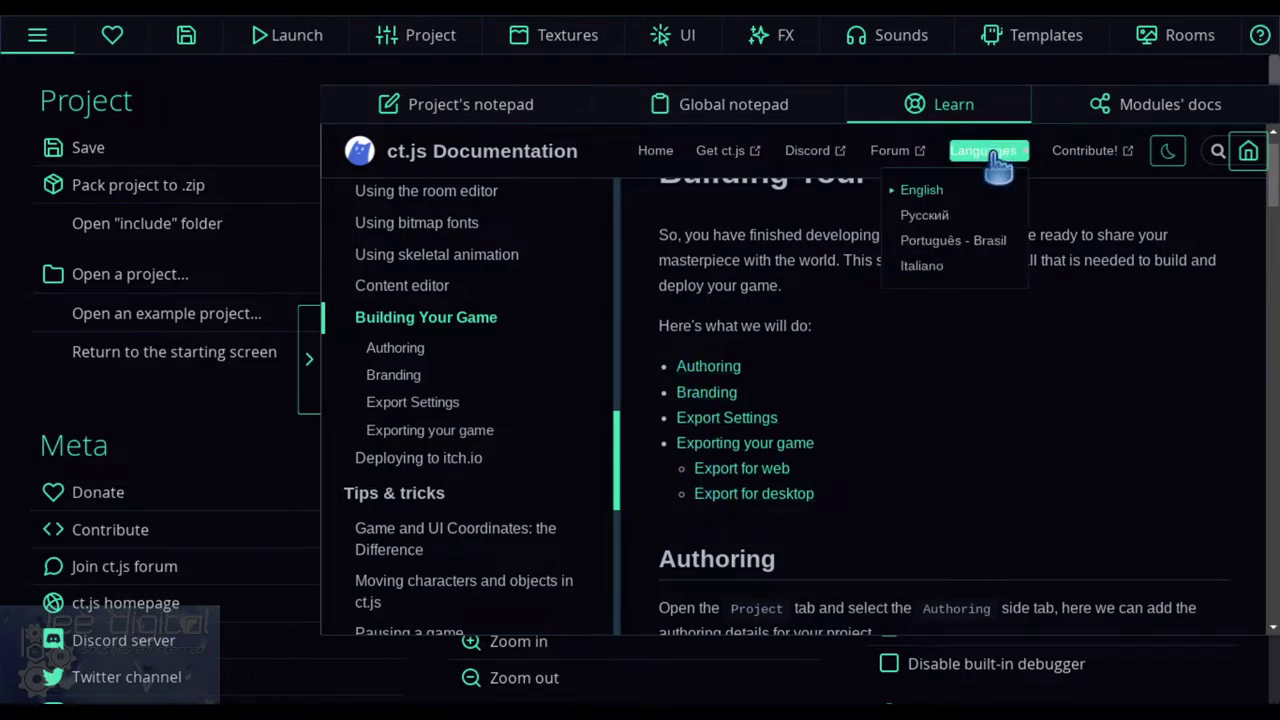
left_click(972, 242)
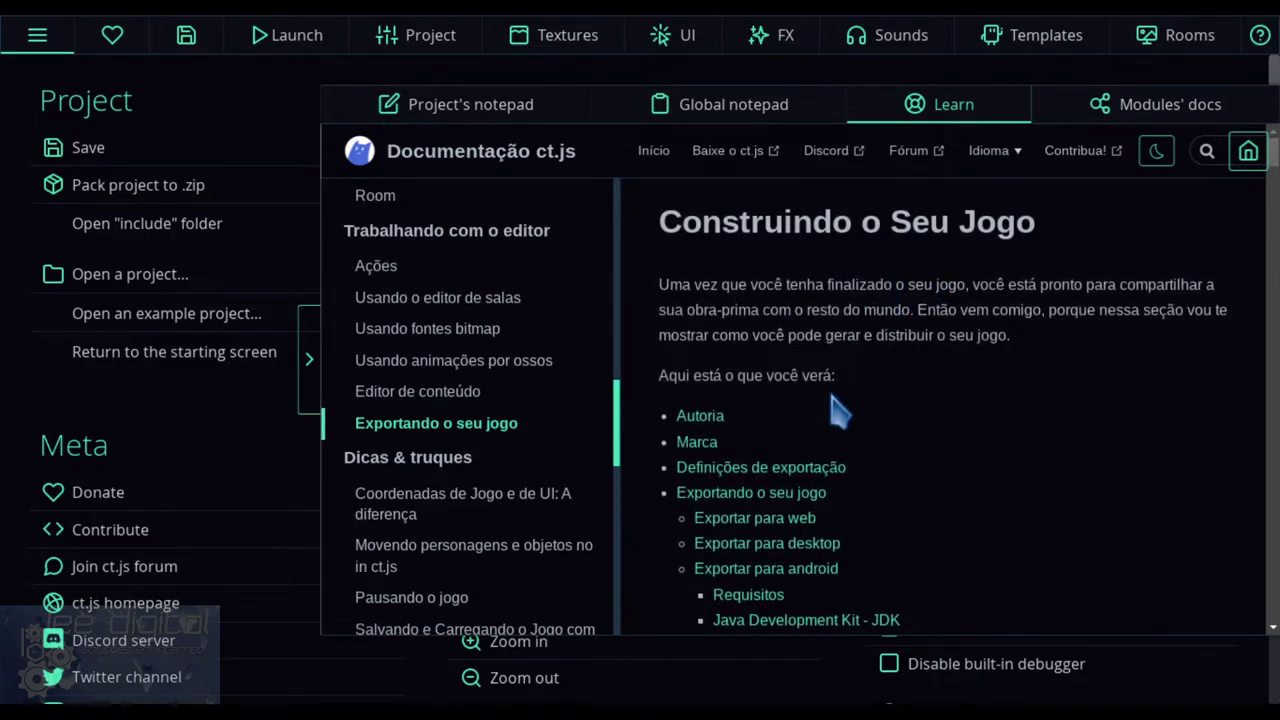
scroll(830, 405, "down", 3)
scroll(829, 428, "down", 1)
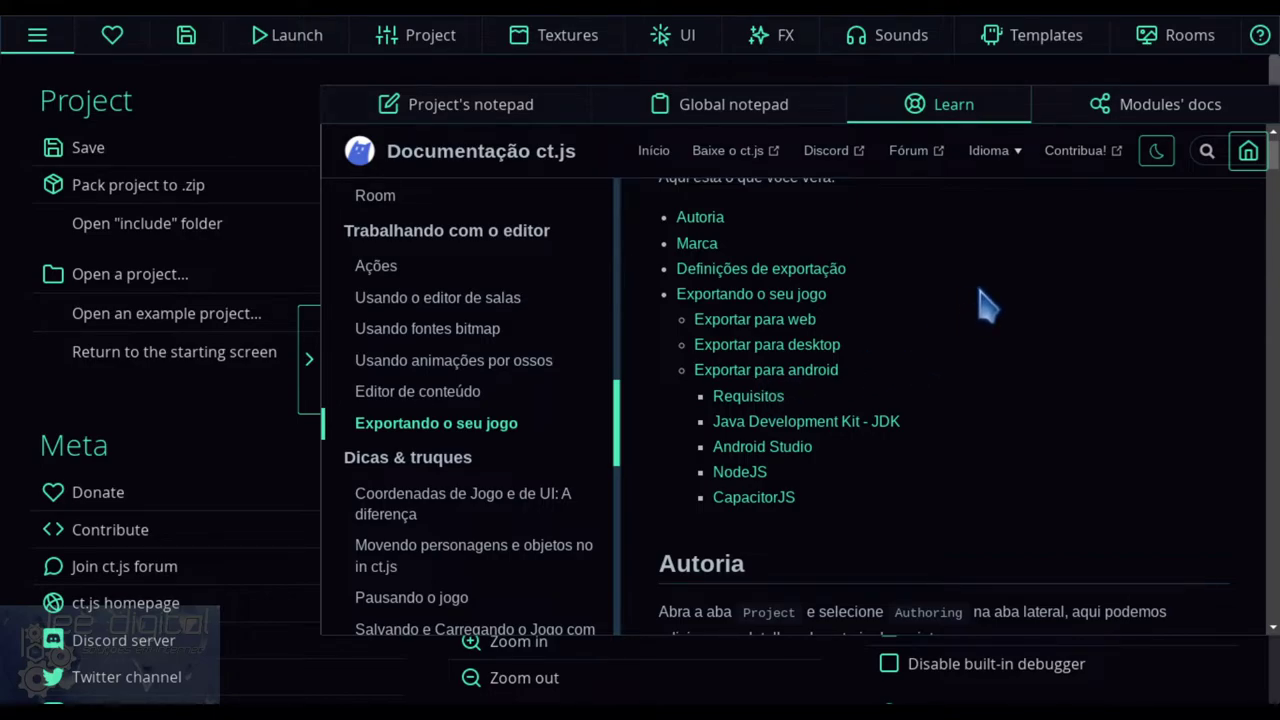
- Open the modules' documentation and survey the full list of modules and their subpages
left_click(1136, 122)
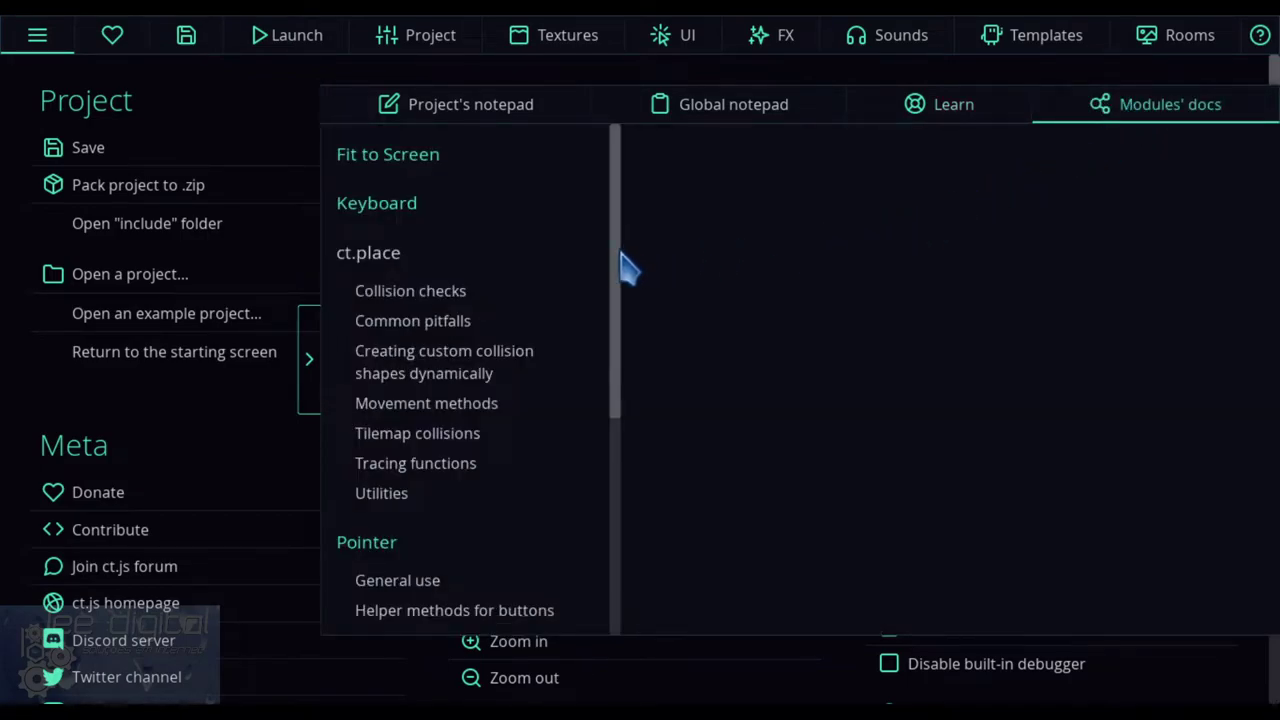
scroll(529, 289, "down", 5)
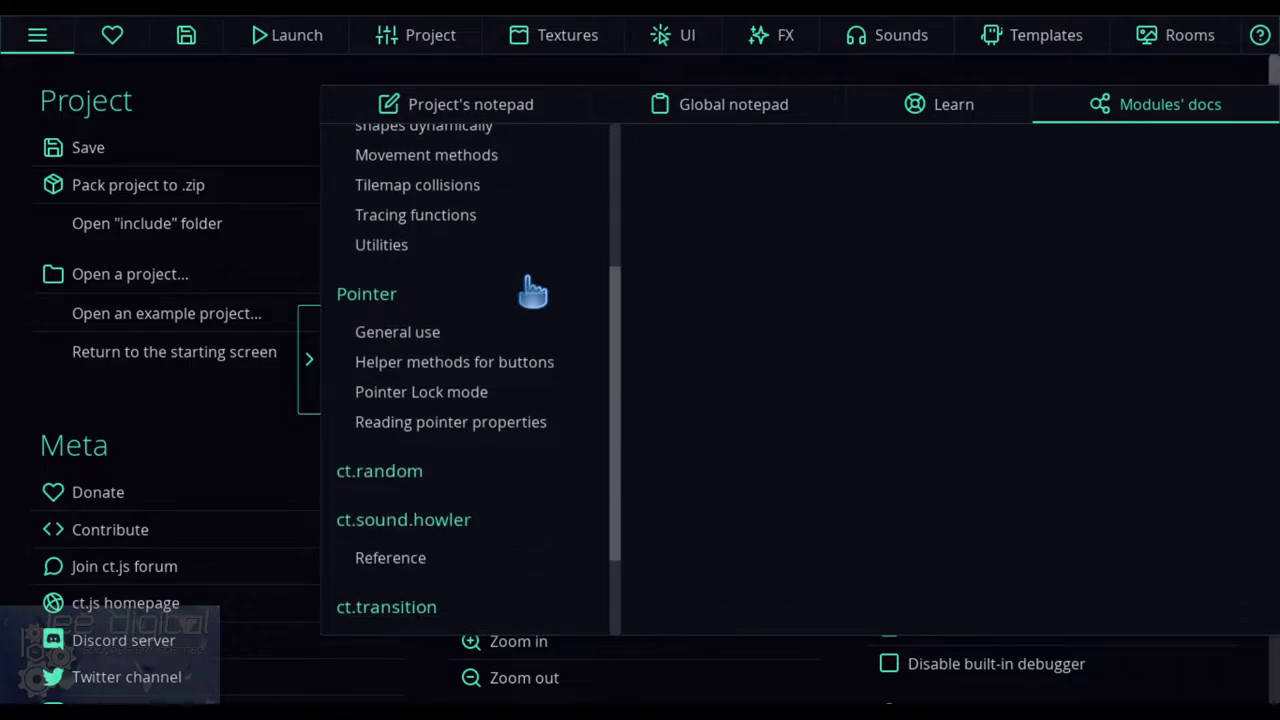
scroll(530, 281, "down", 3)
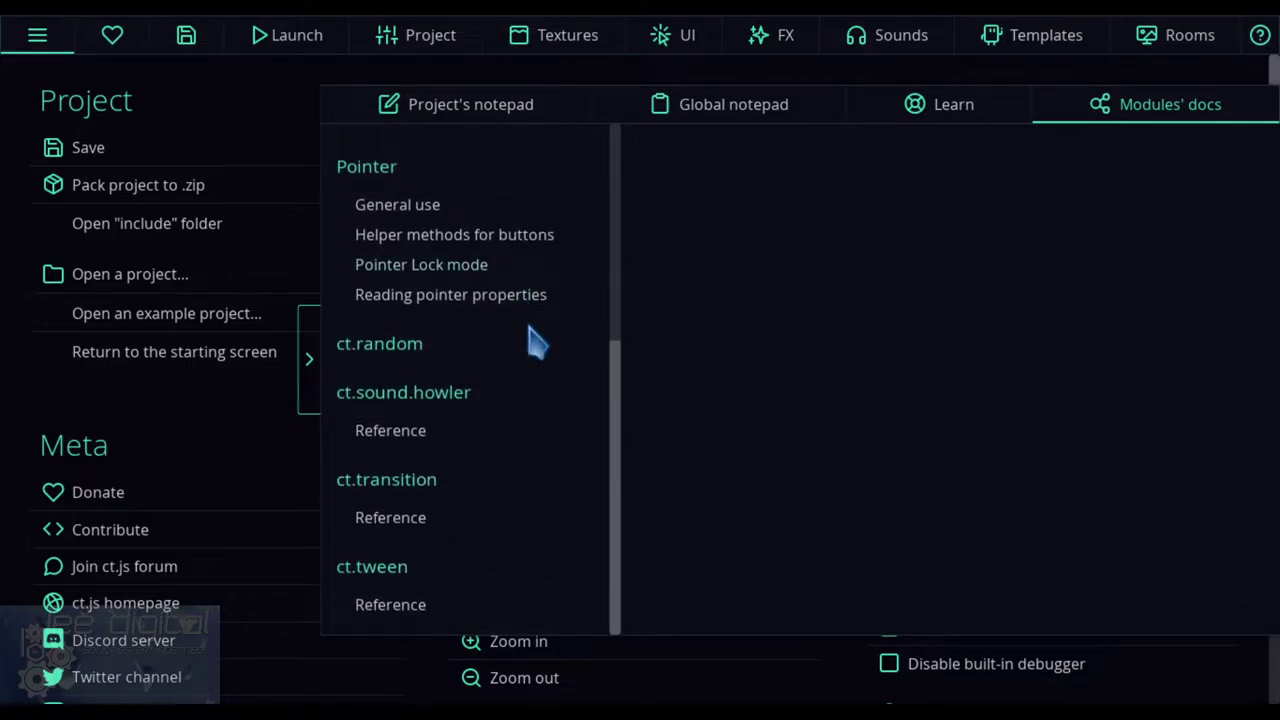
scroll(530, 329, "up", 5)
scroll(535, 340, "up", 3)
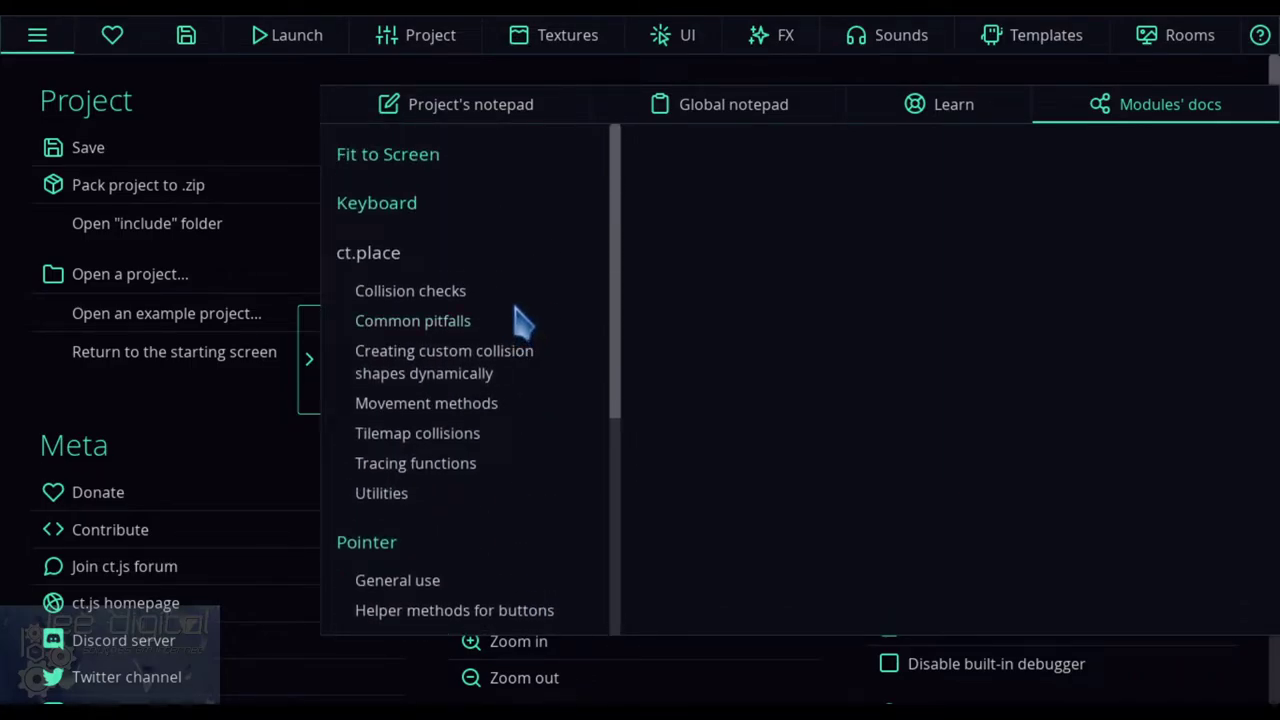
- Open the Fit to Screen module page and read through its methods
left_click(415, 160)
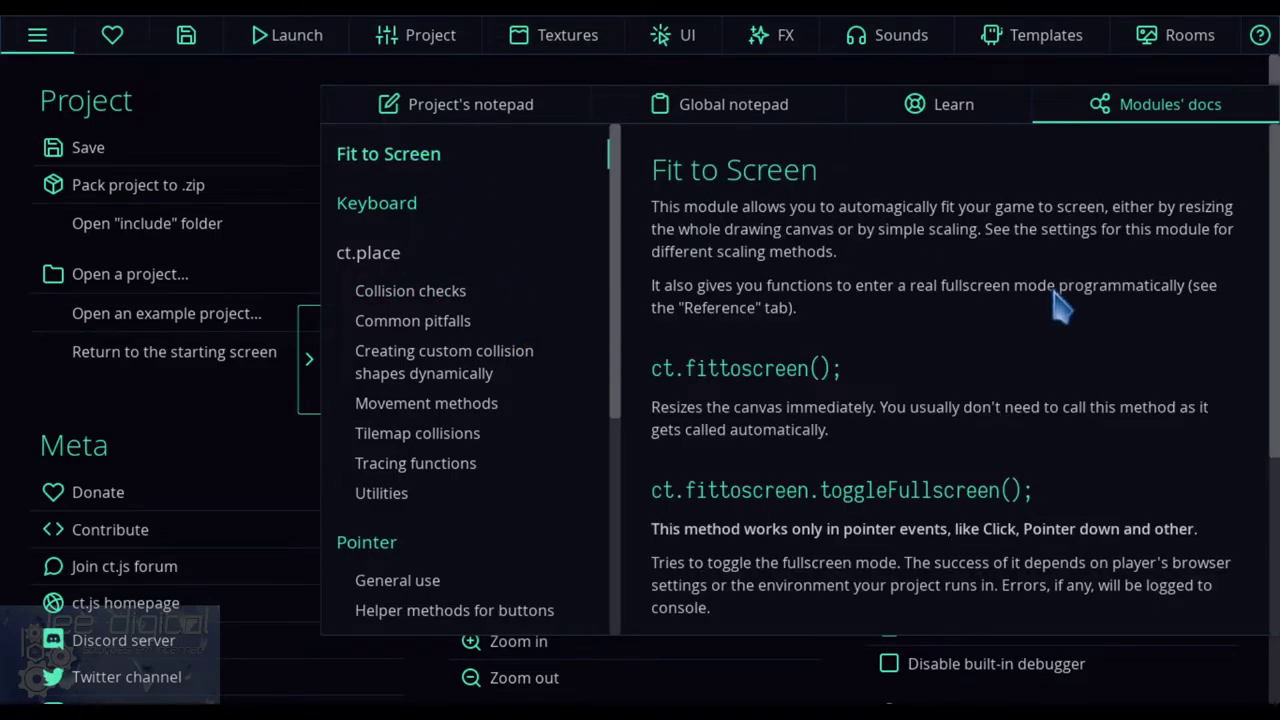
scroll(1068, 313, "down", 3)
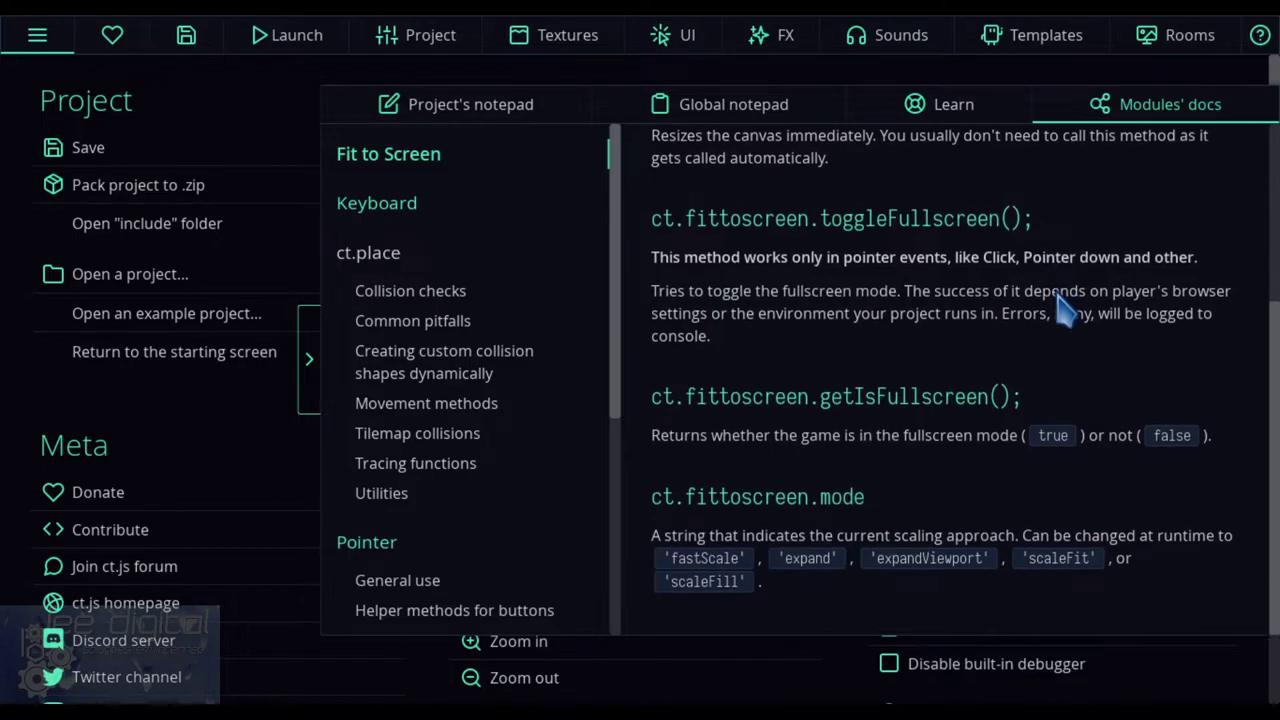
scroll(1065, 313, "up", 3)
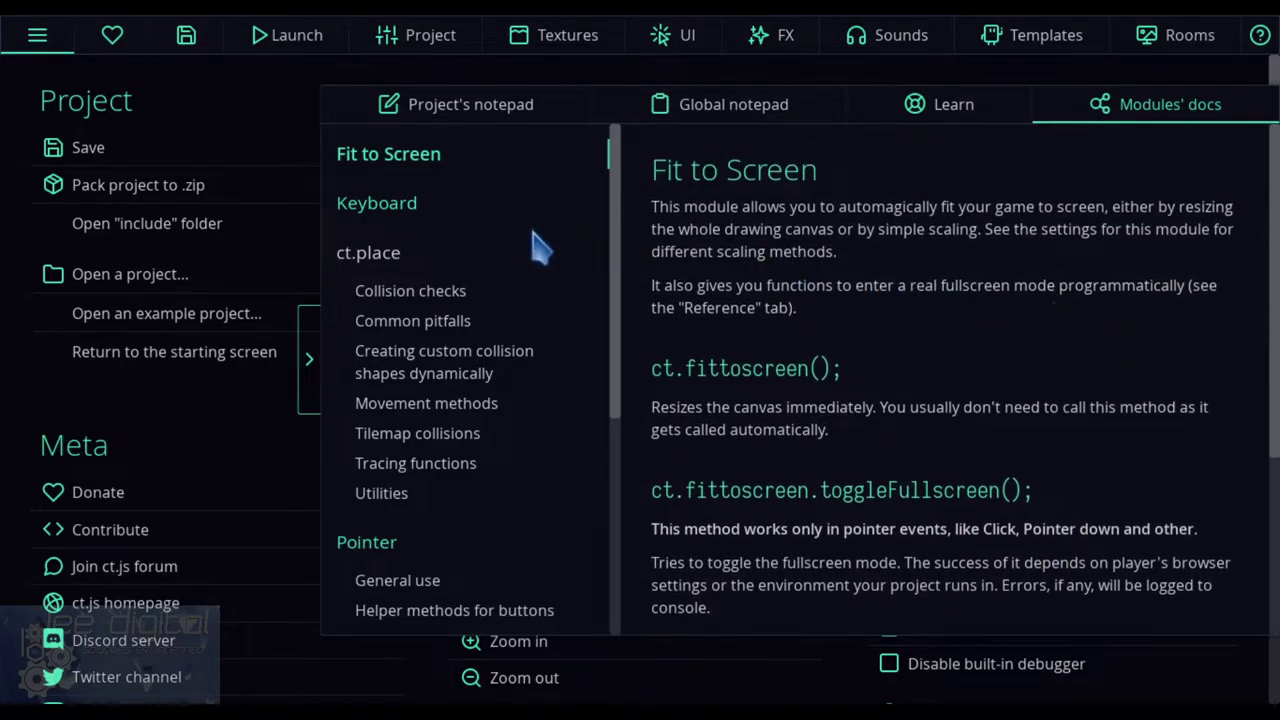
- Read through the Collision checks page of the ct.place module, and collapse the documentation panel
left_click(436, 296)
scroll(925, 318, "down", 6)
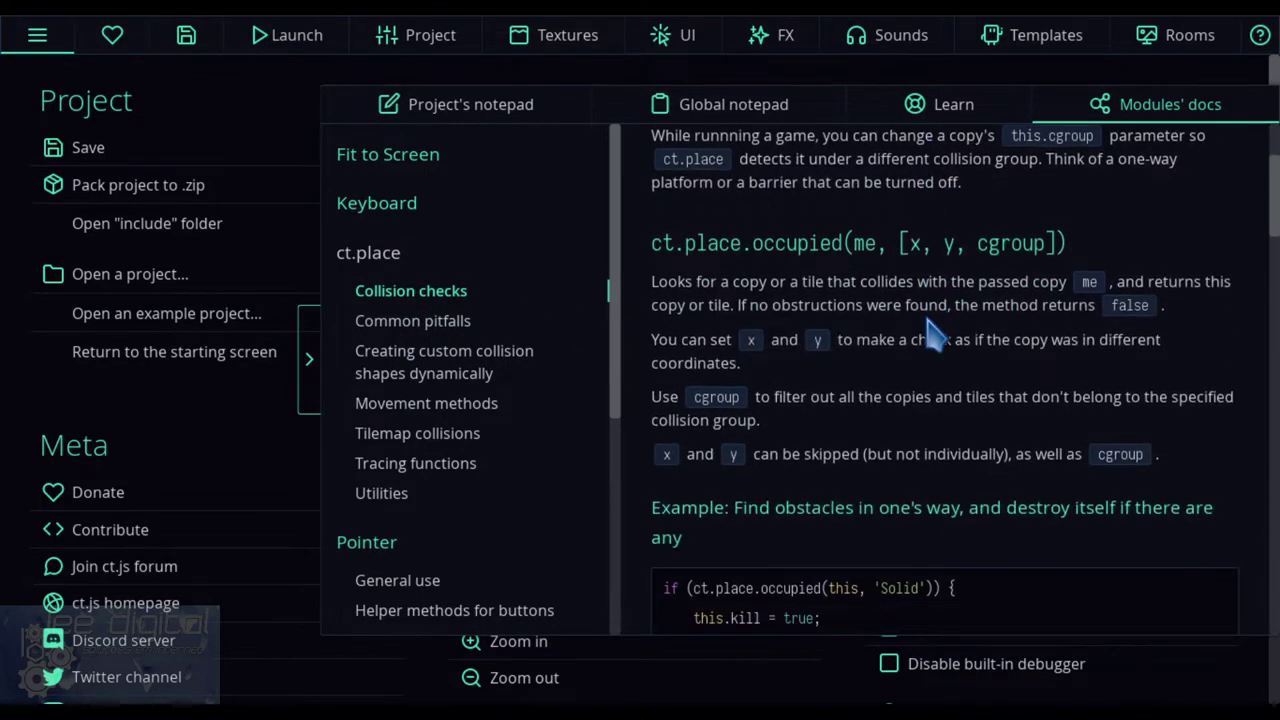
scroll(928, 332, "down", 3)
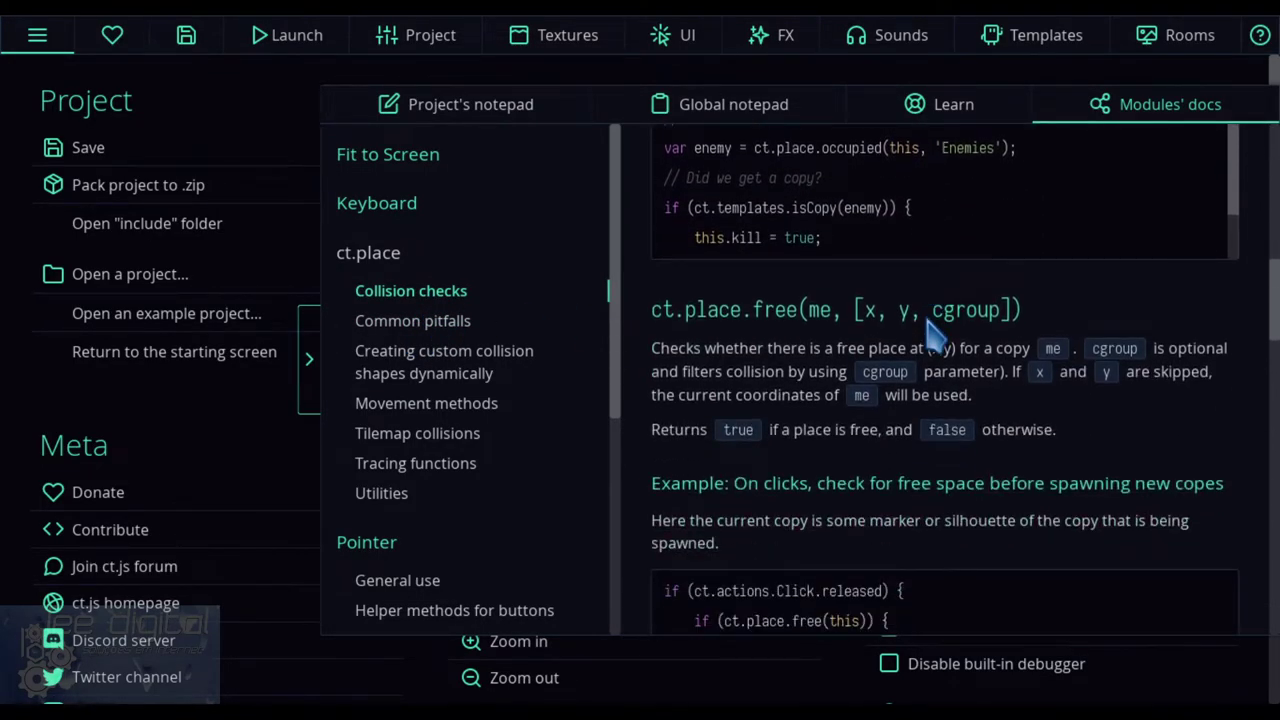
scroll(930, 325, "up", 9)
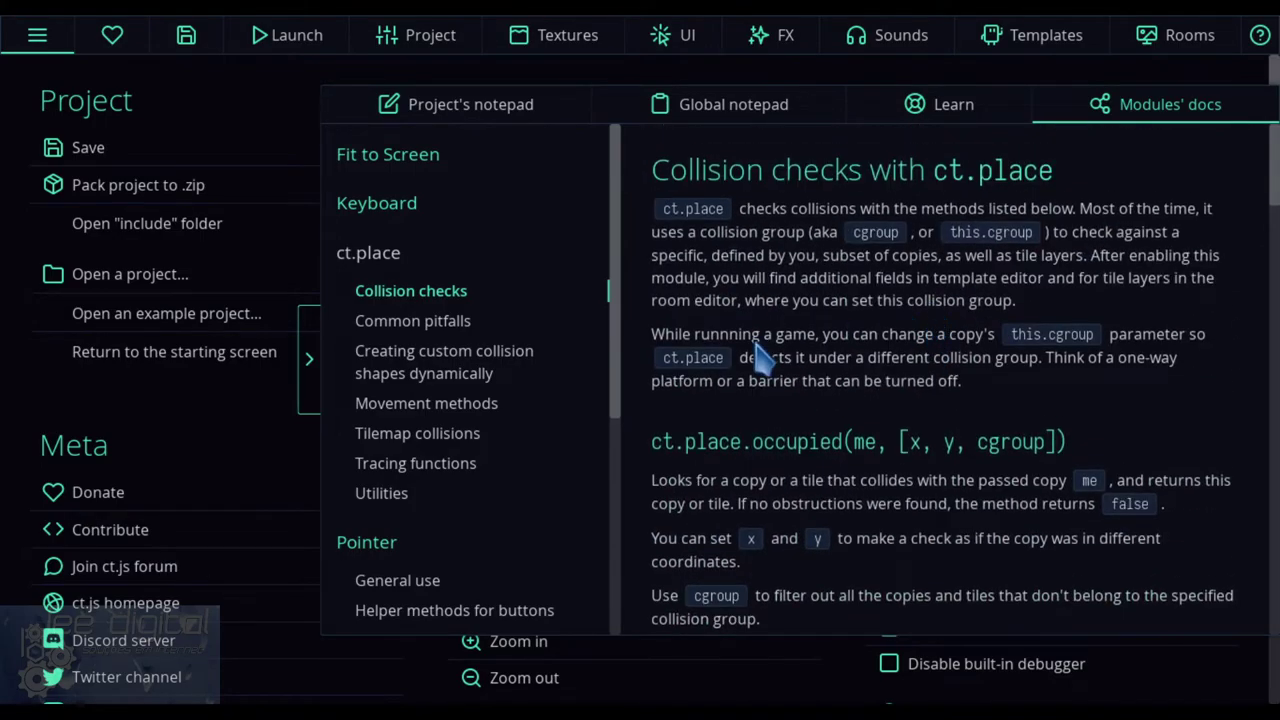
left_click(309, 372)
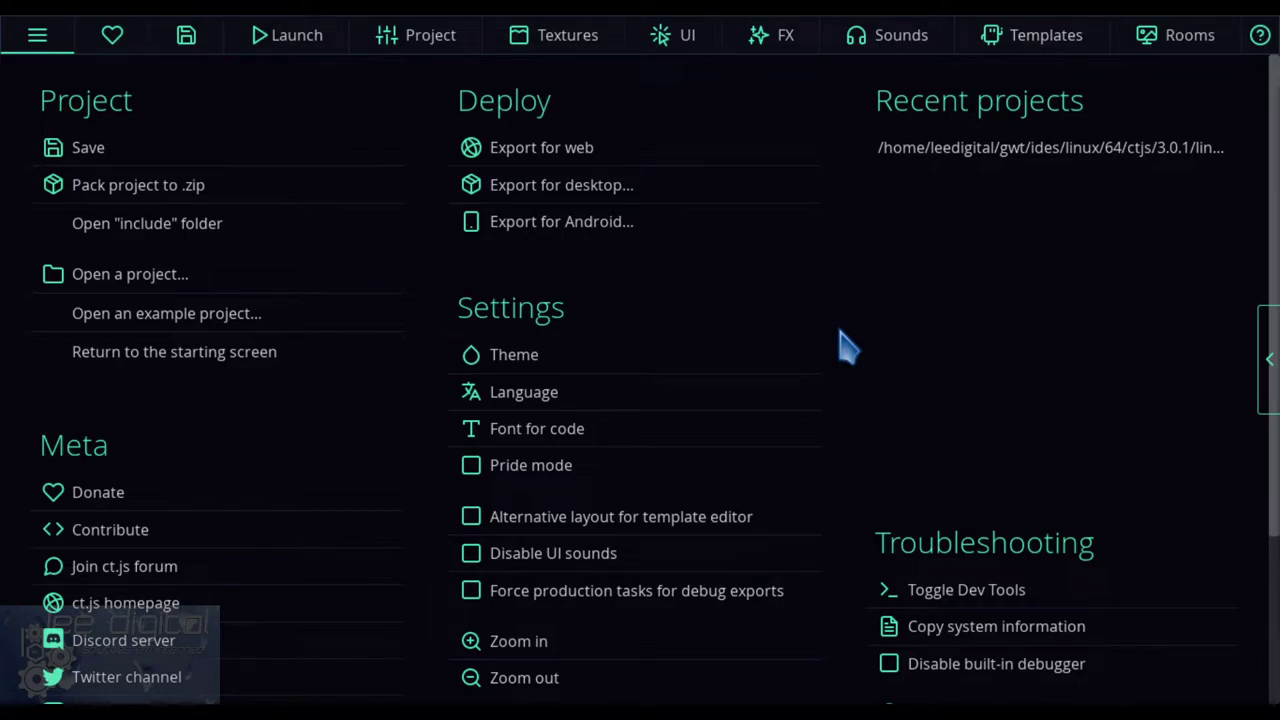
- Turn on Pride mode in the settings to preview its colours, and turn it off again
scroll(768, 346, "down", 1)
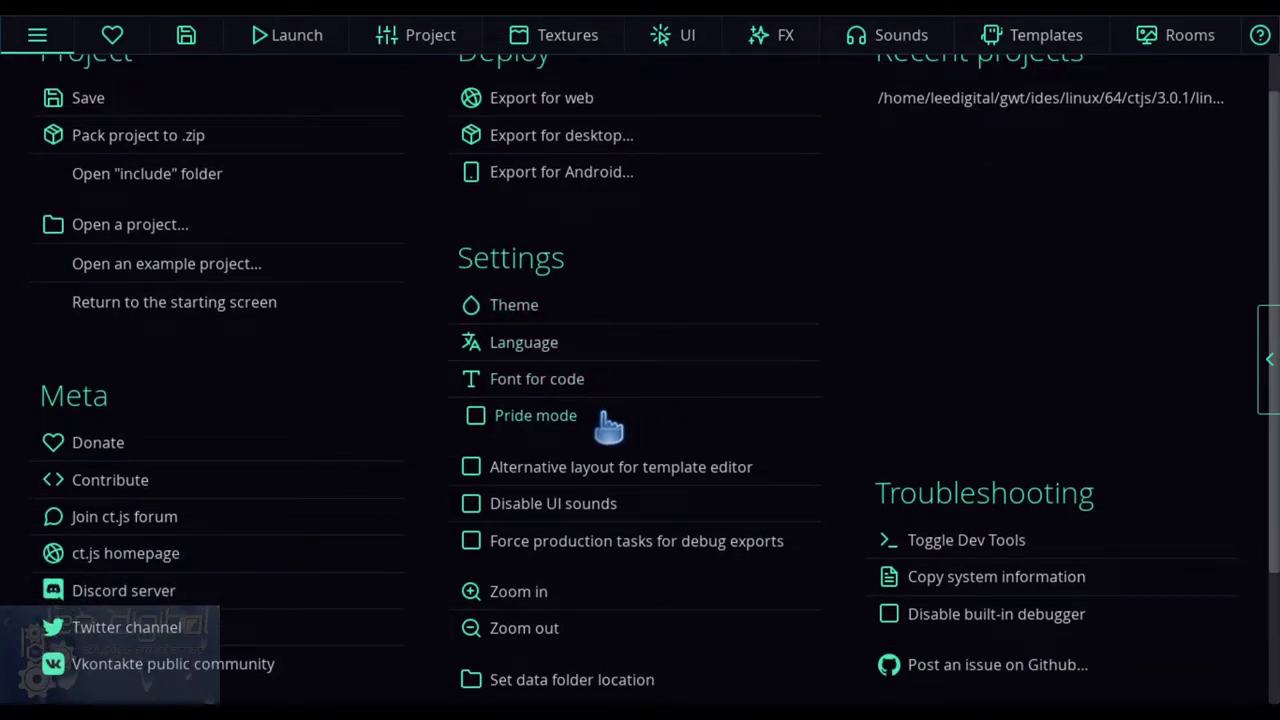
left_click(540, 420)
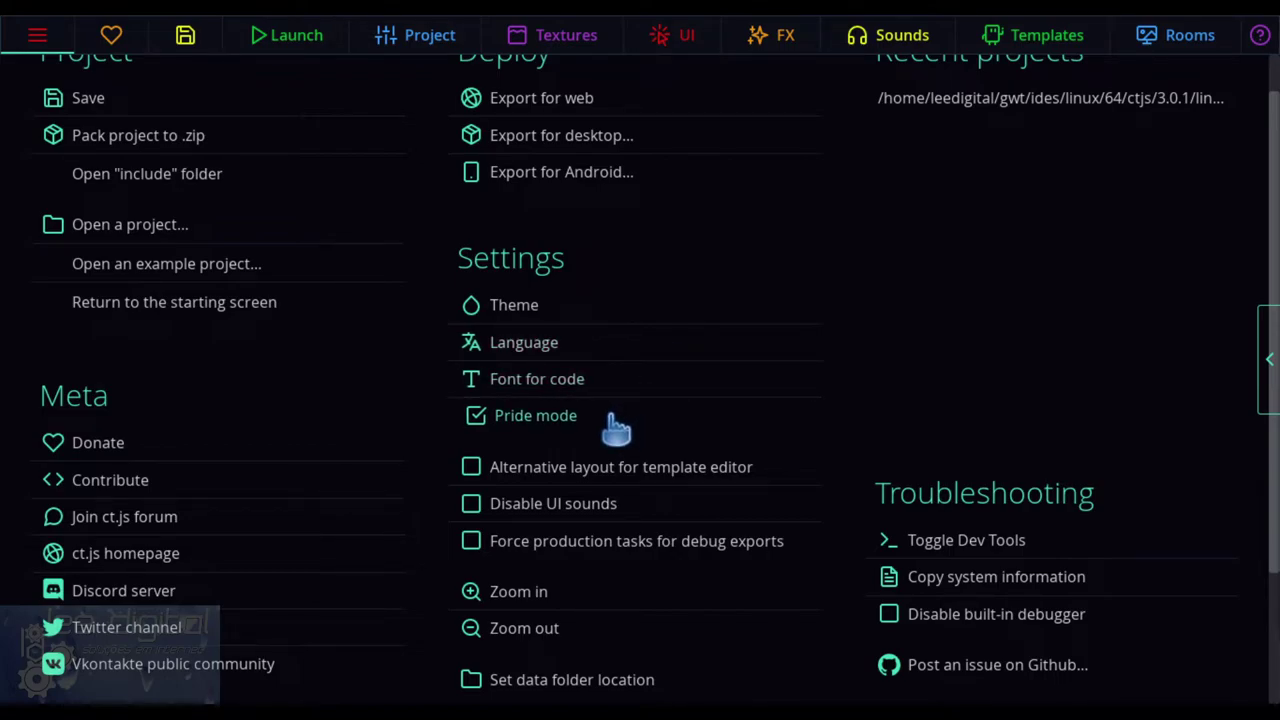
left_click(540, 422)
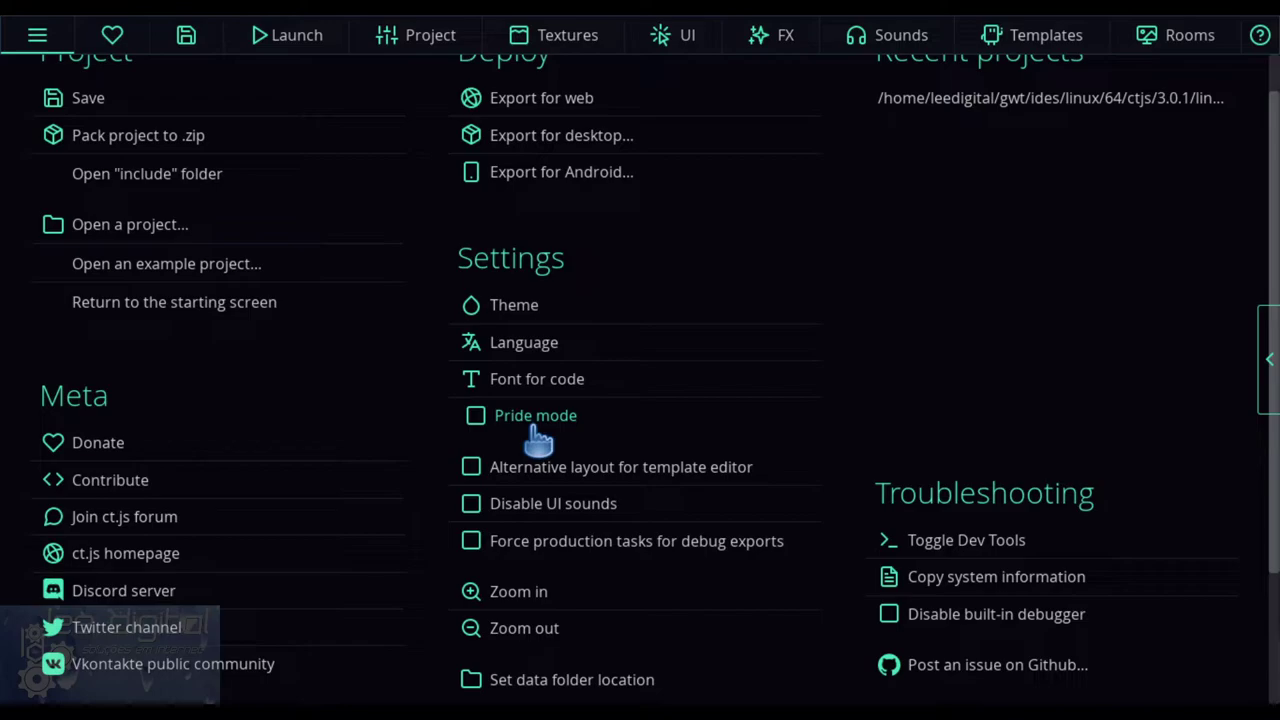
- Look through the available editor themes and close the list without choosing another one
left_click(518, 310)
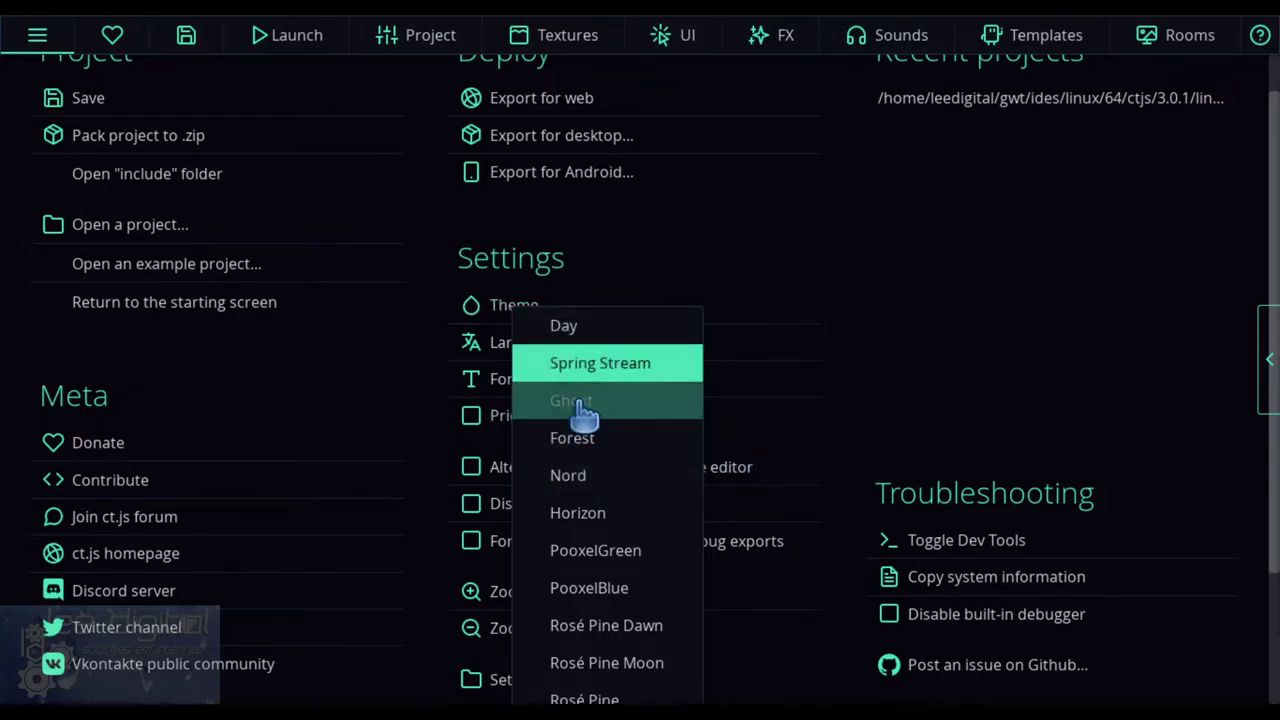
left_click(695, 265)
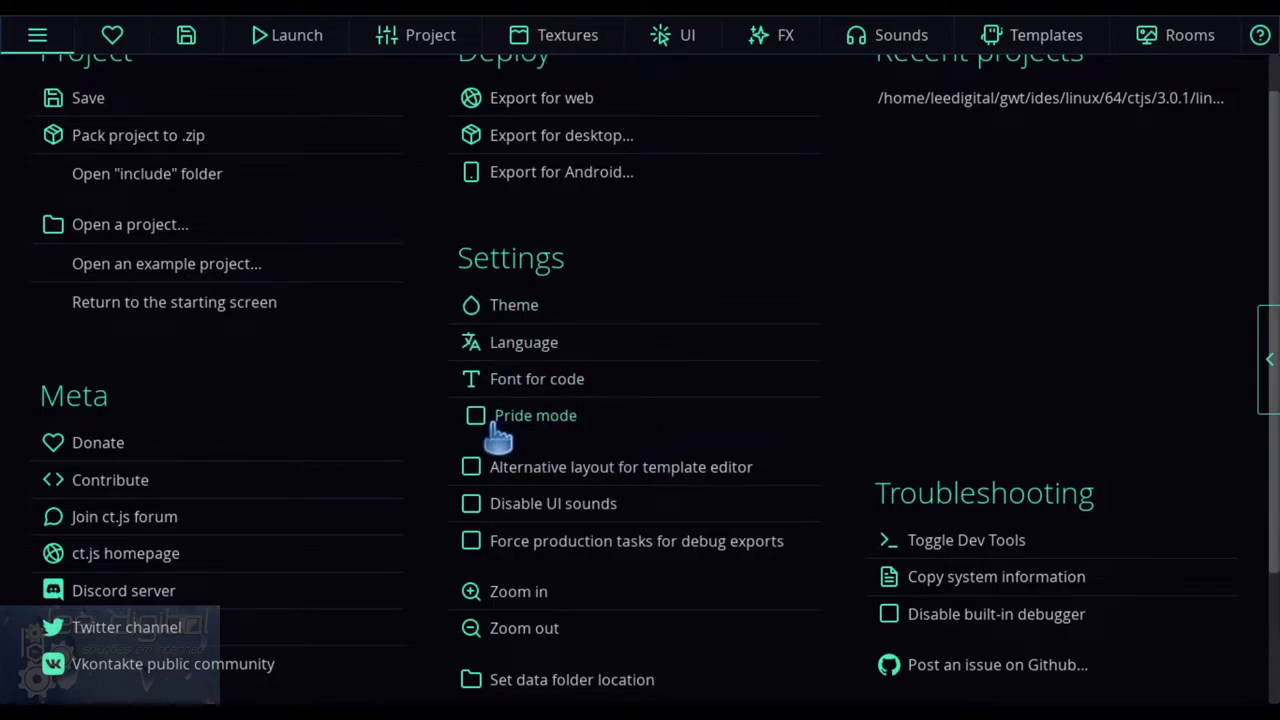
scroll(690, 372, "up", 1)
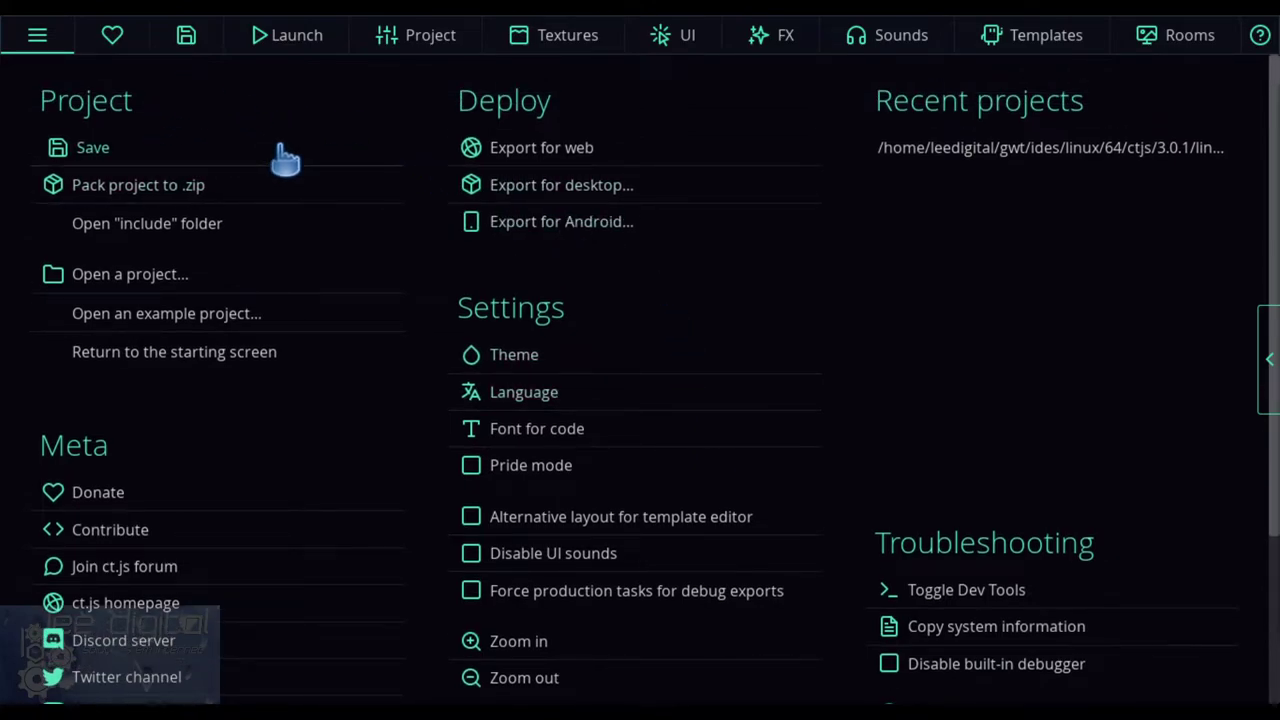
- Open the project settings and review the Authoring, Actions and input methods, Branding and Content type editor sections
left_click(400, 48)
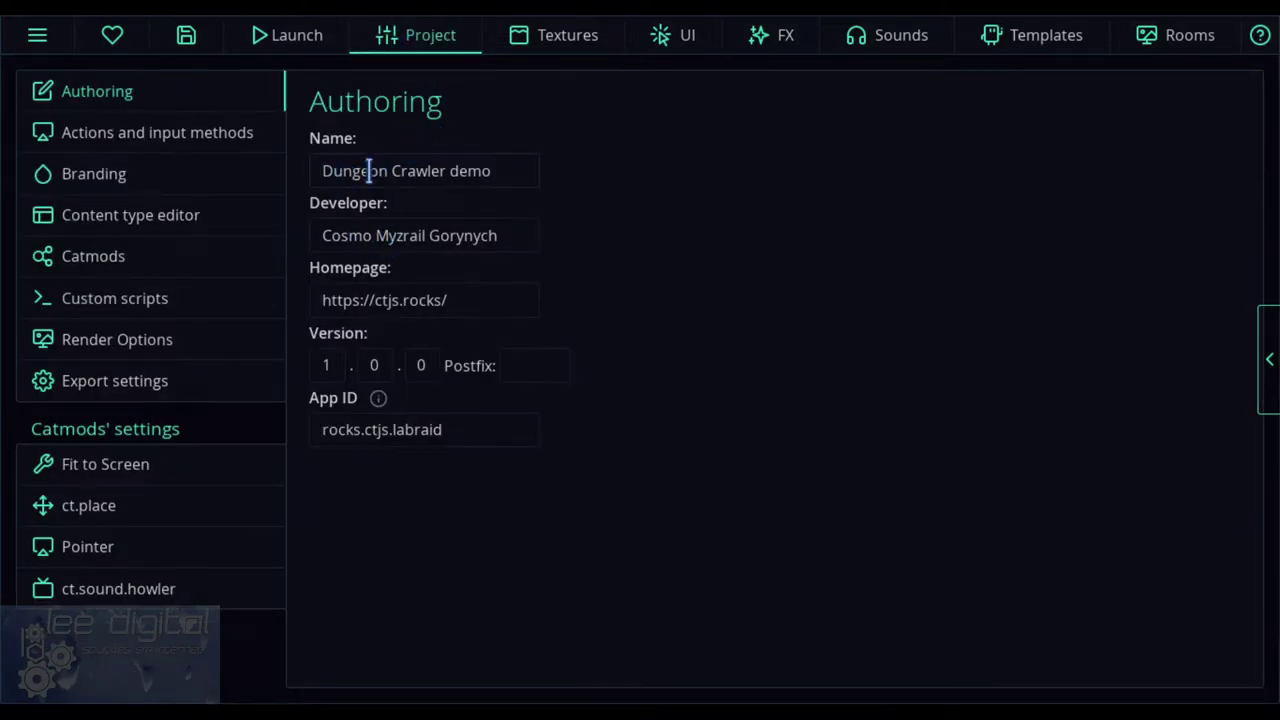
left_click(153, 146)
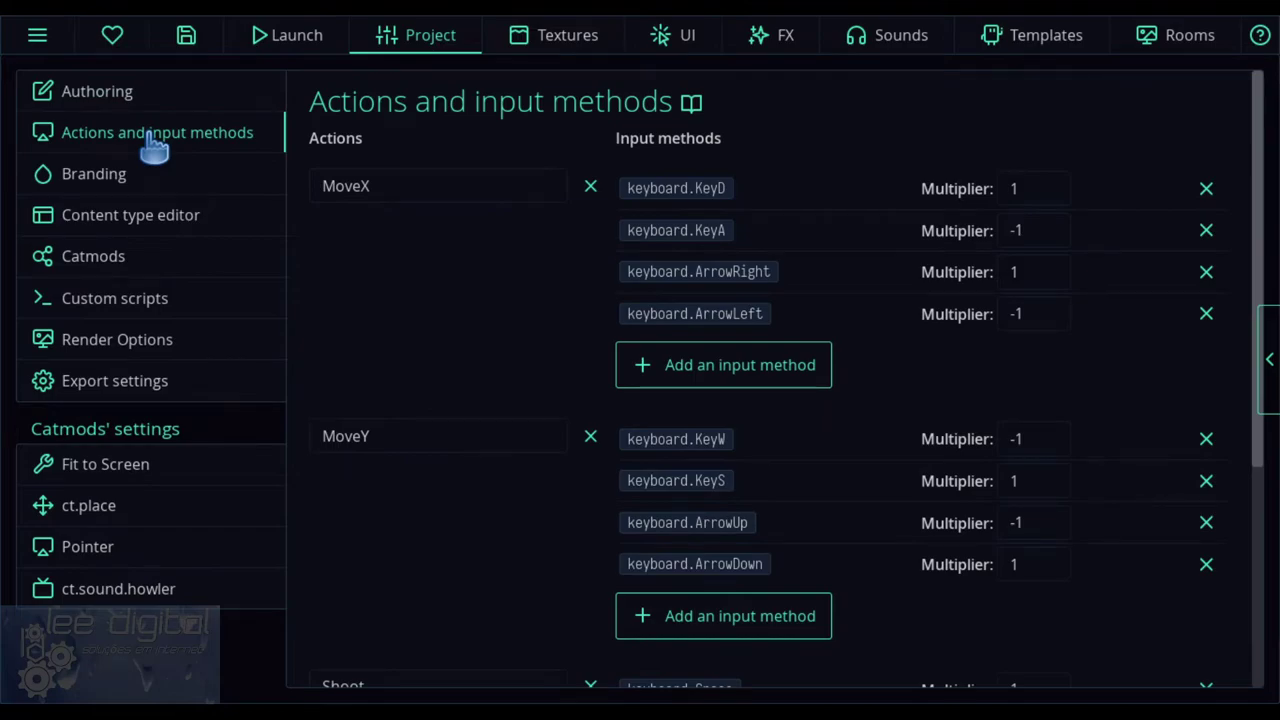
left_click(122, 182)
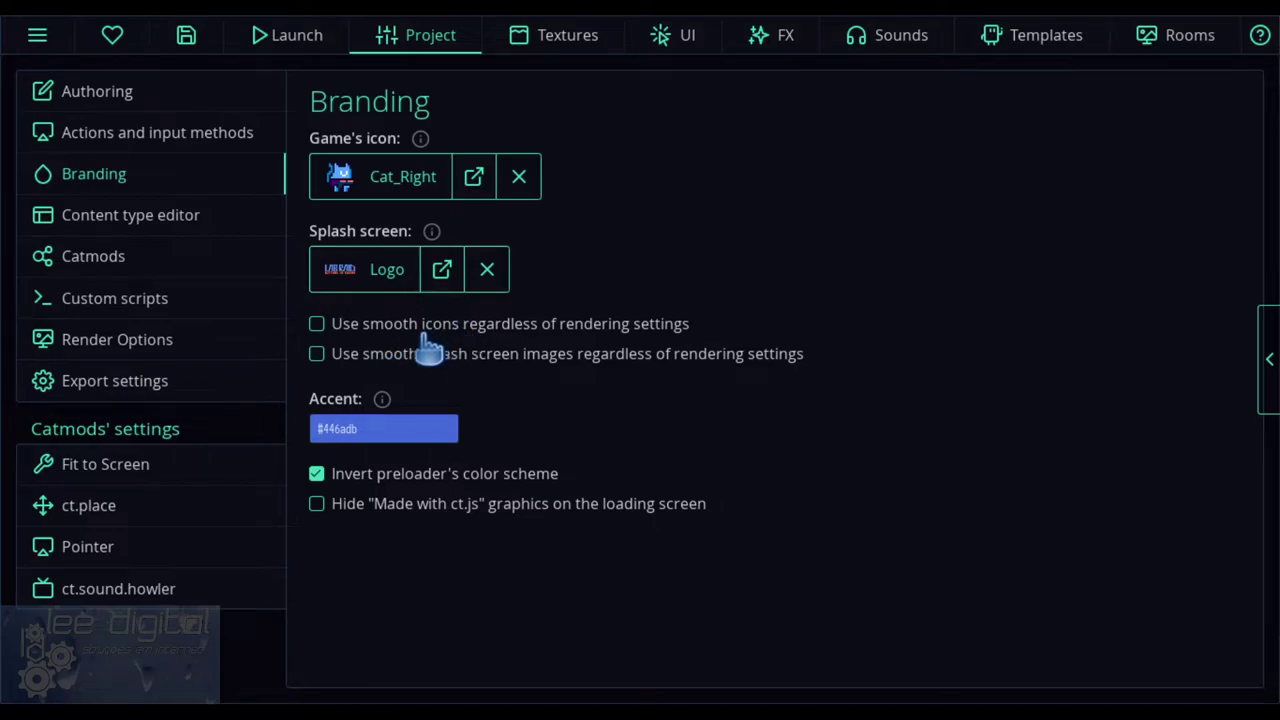
left_click(155, 228)
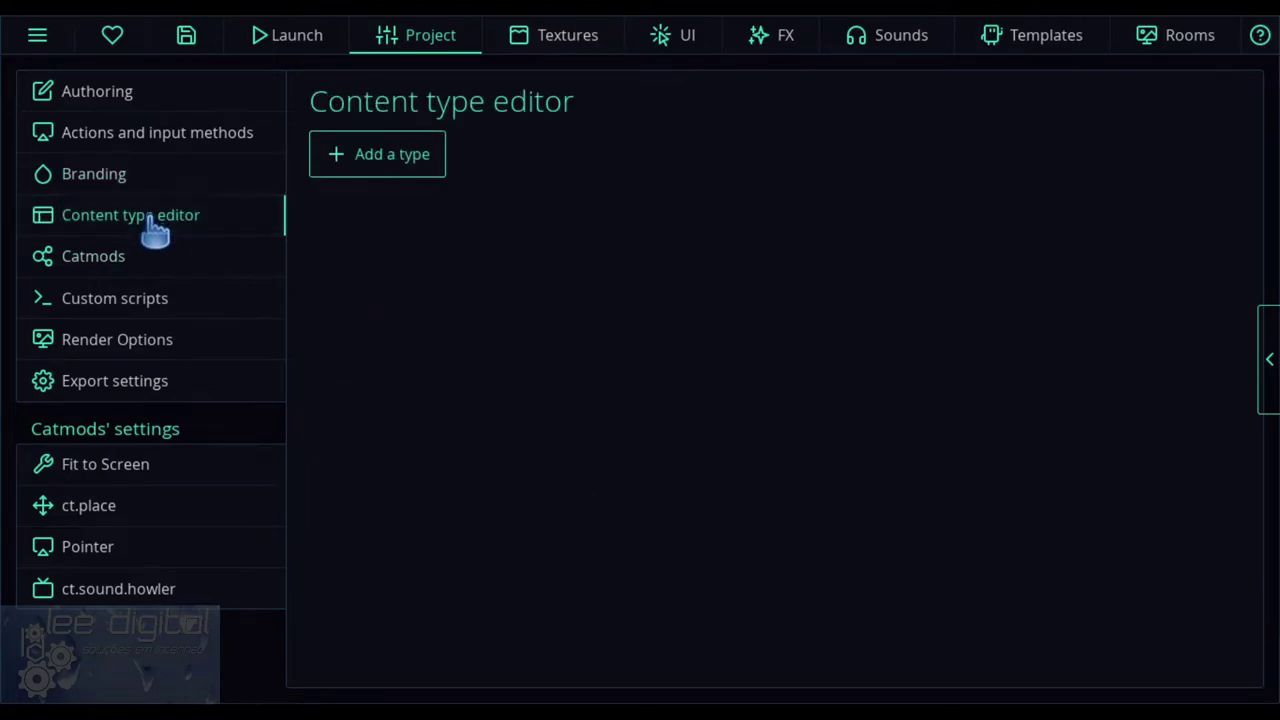
- Open the project's Catmods and filter the modules by the Customization category
left_click(88, 268)
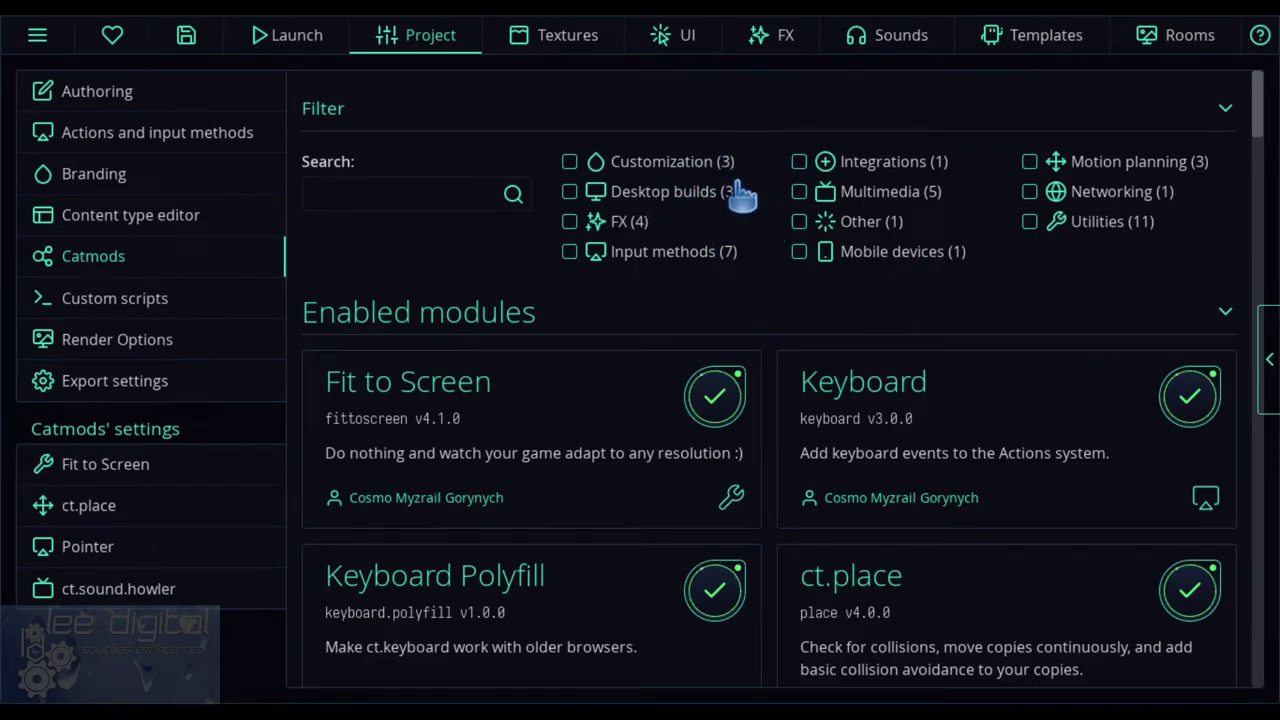
left_click(634, 165)
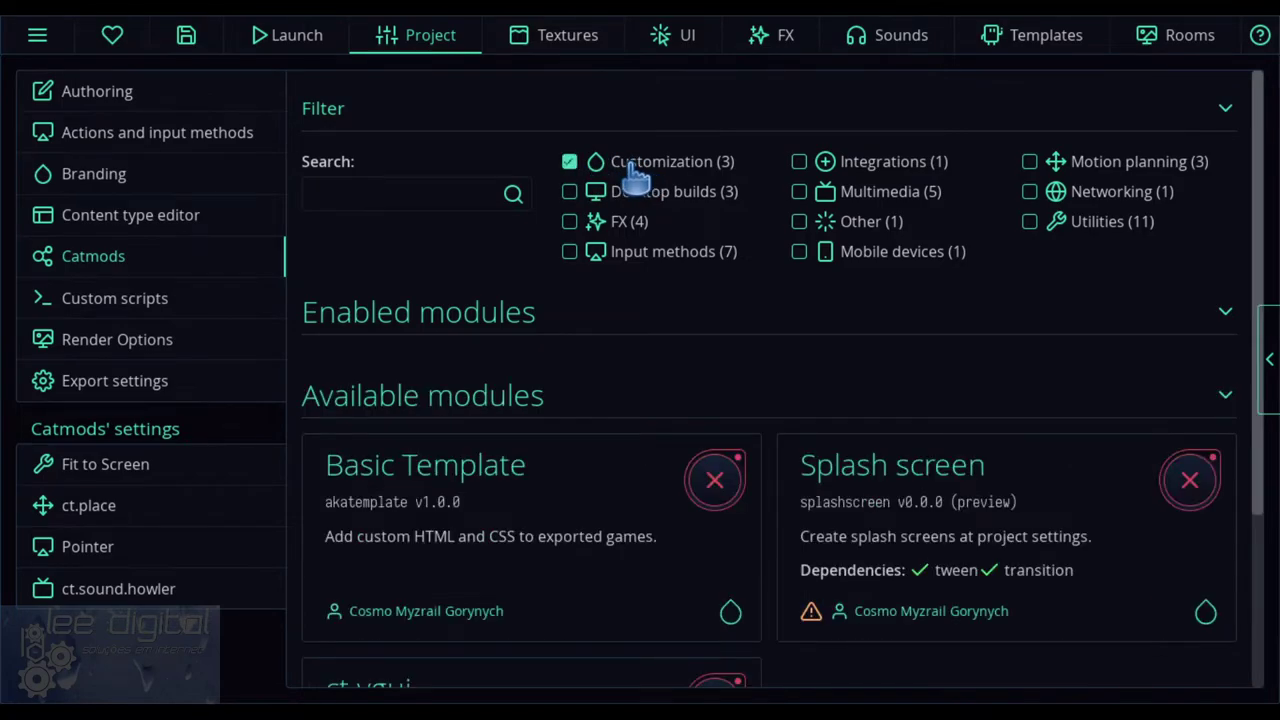
- Clear the Customization filter, filter the modules by FX to look through them, and remove the FX filter
left_click(569, 162)
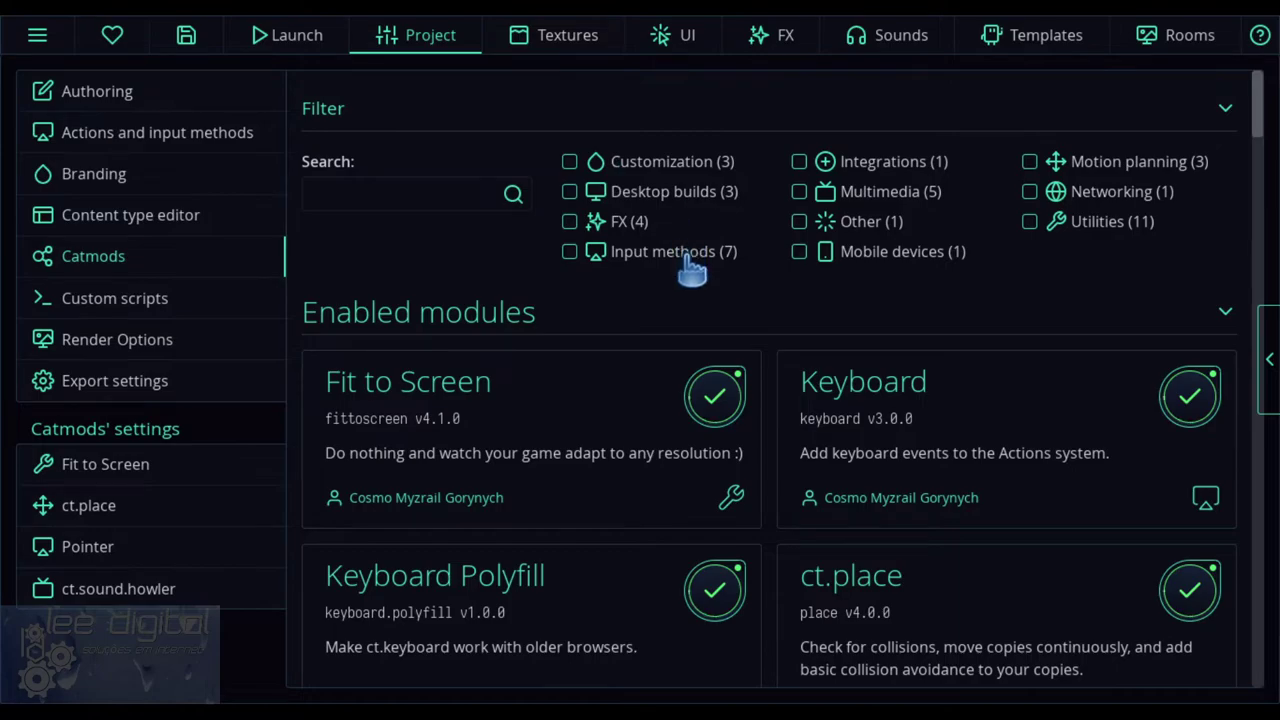
left_click(622, 225)
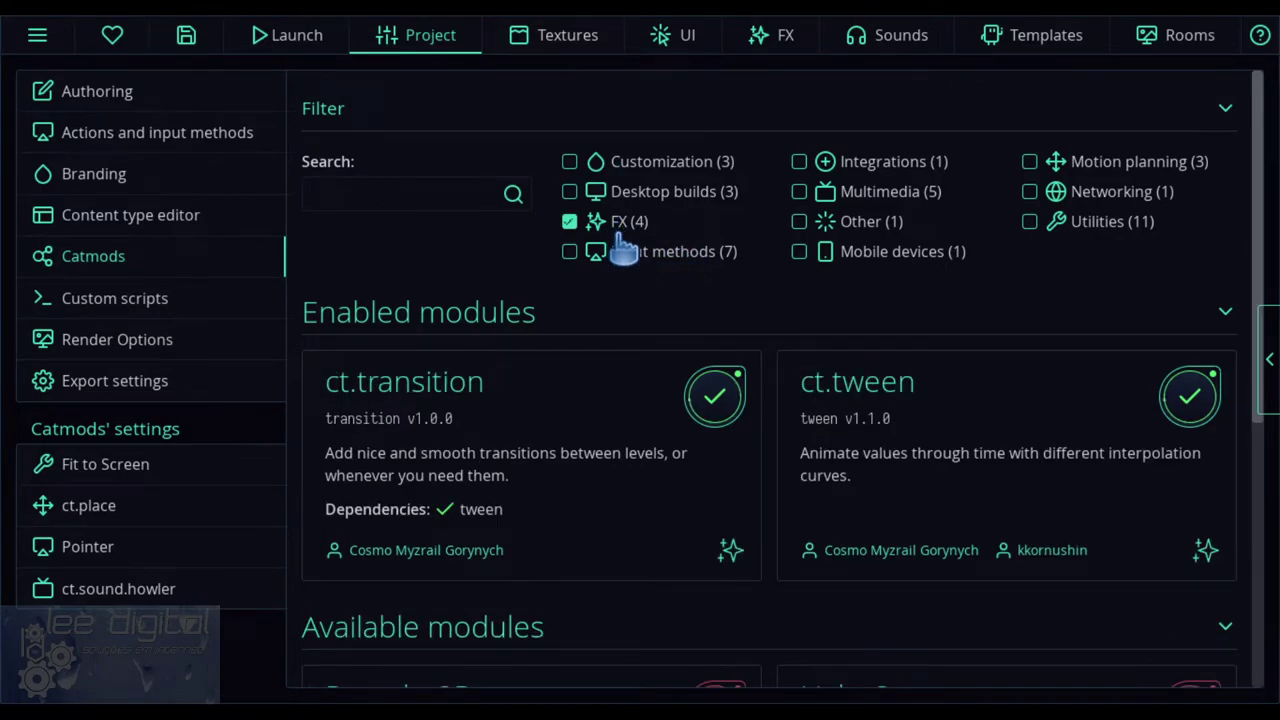
scroll(631, 286, "down", 3)
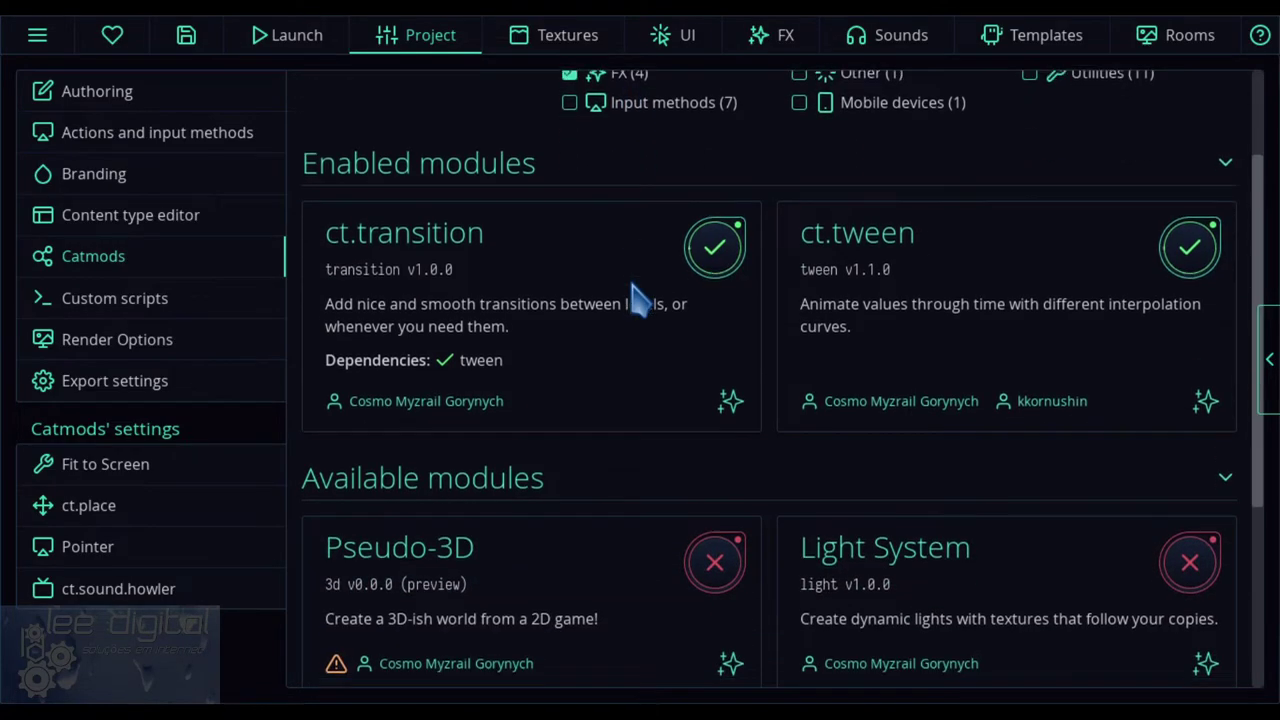
scroll(636, 296, "down", 3)
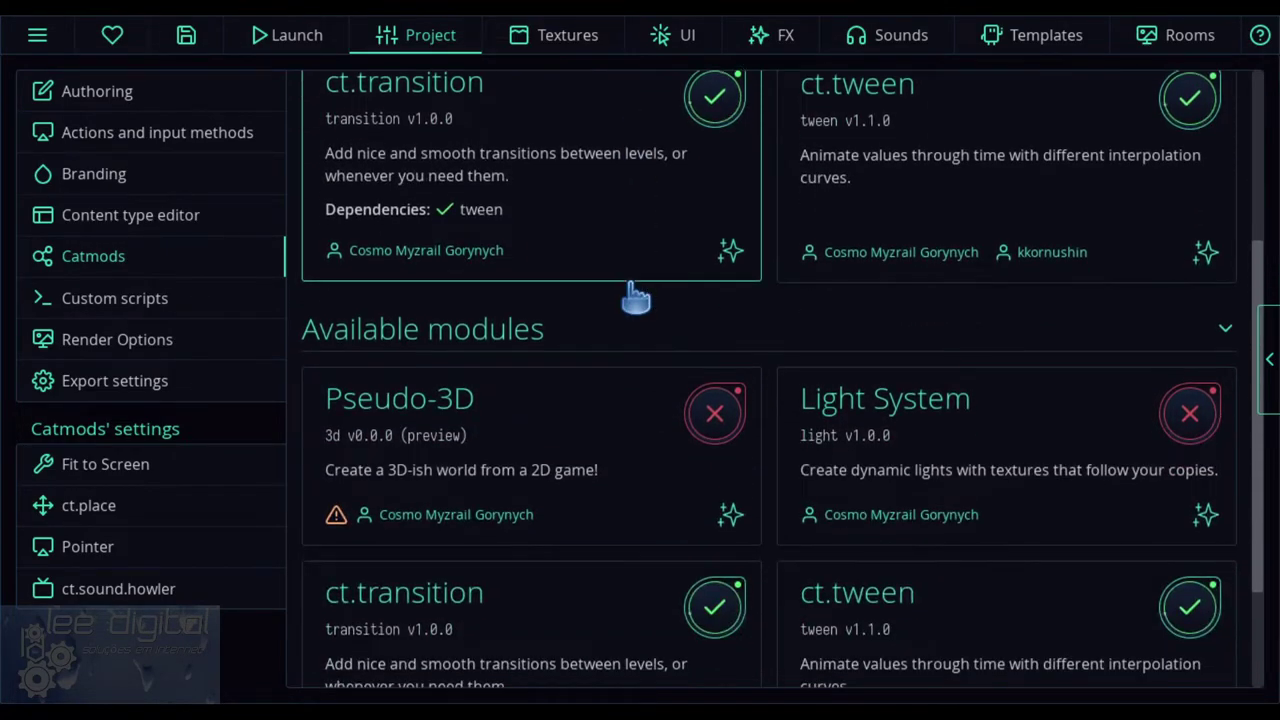
scroll(636, 296, "up", 6)
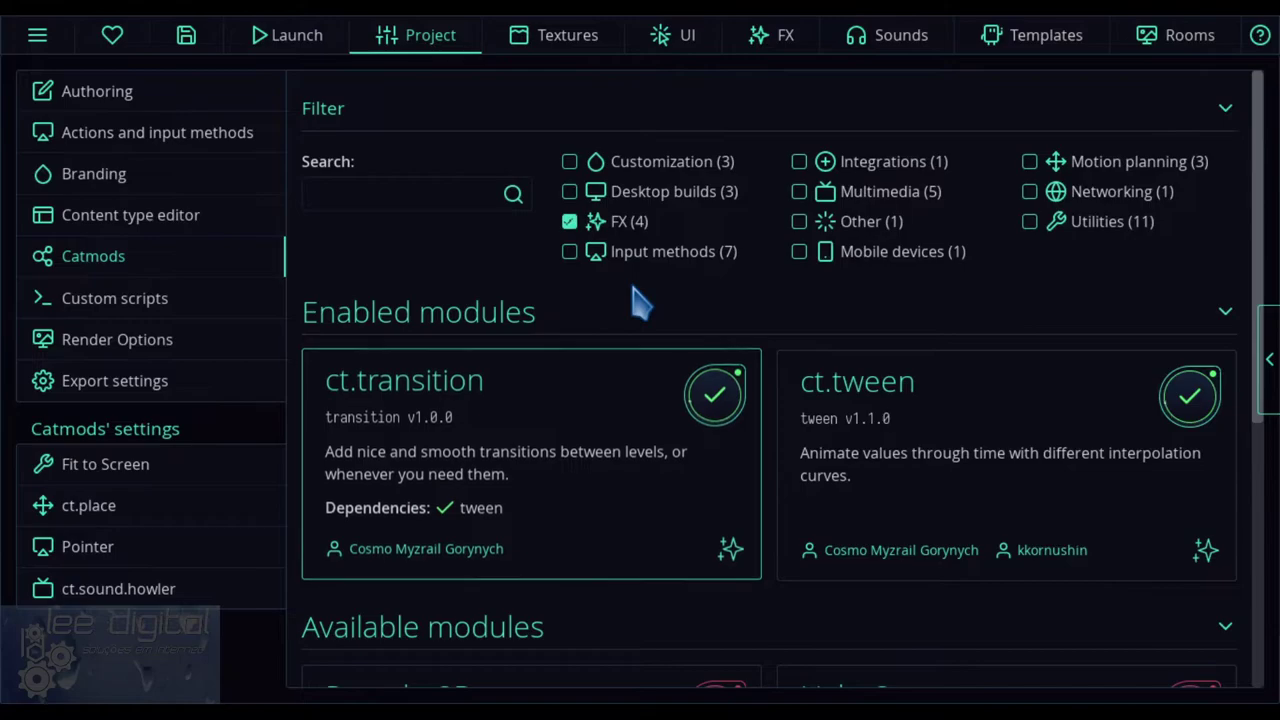
left_click(572, 221)
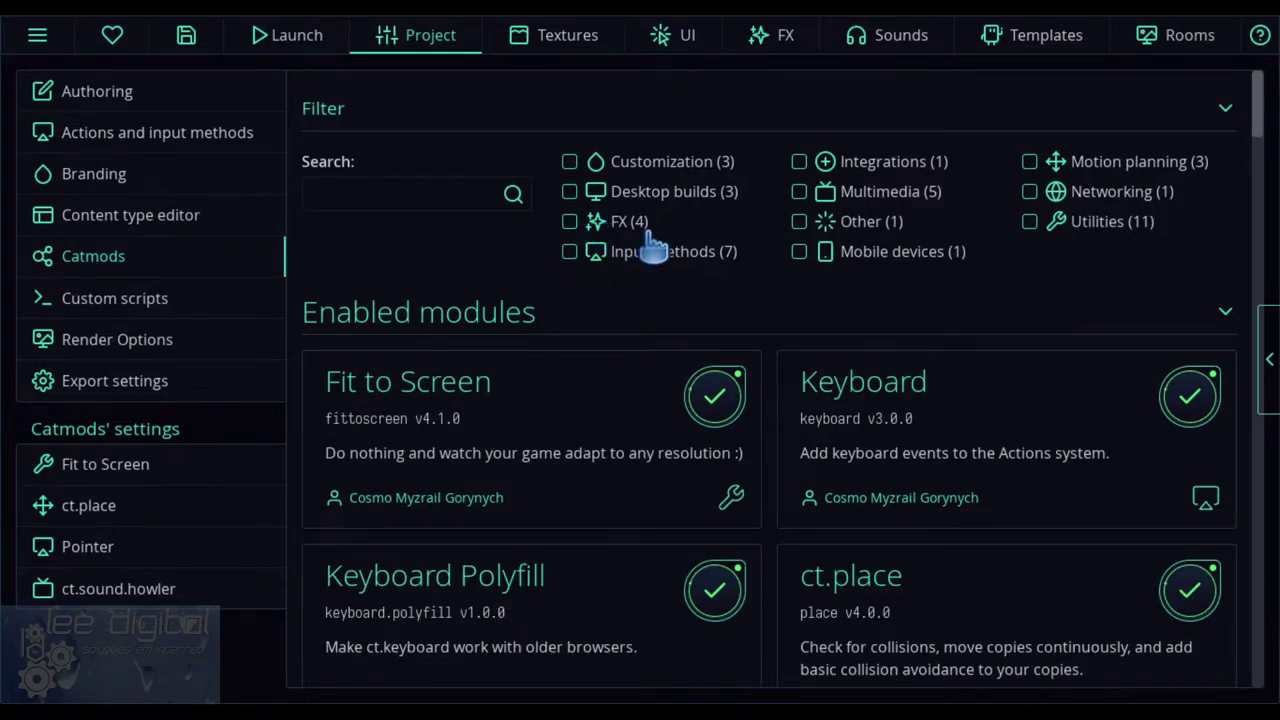
- Filter the modules by FX once more, review the enabled and available ones, and clear the filter
scroll(645, 250, "down", 5)
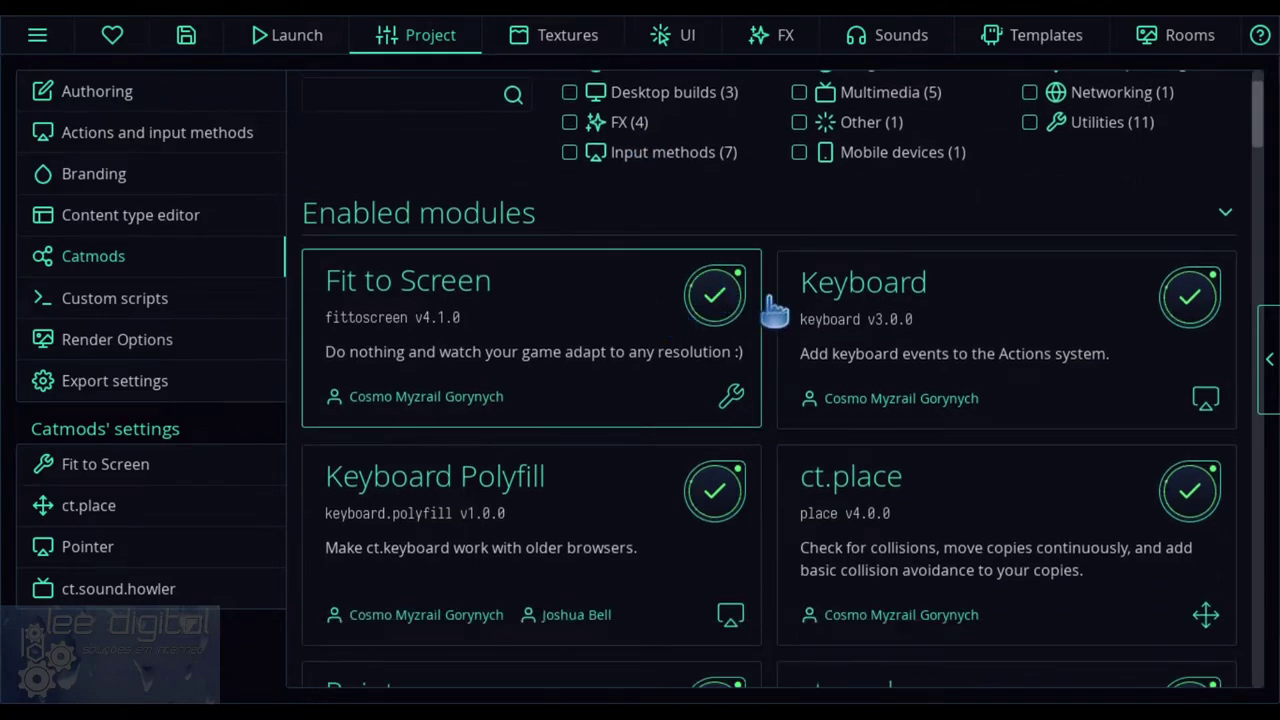
scroll(666, 337, "up", 5)
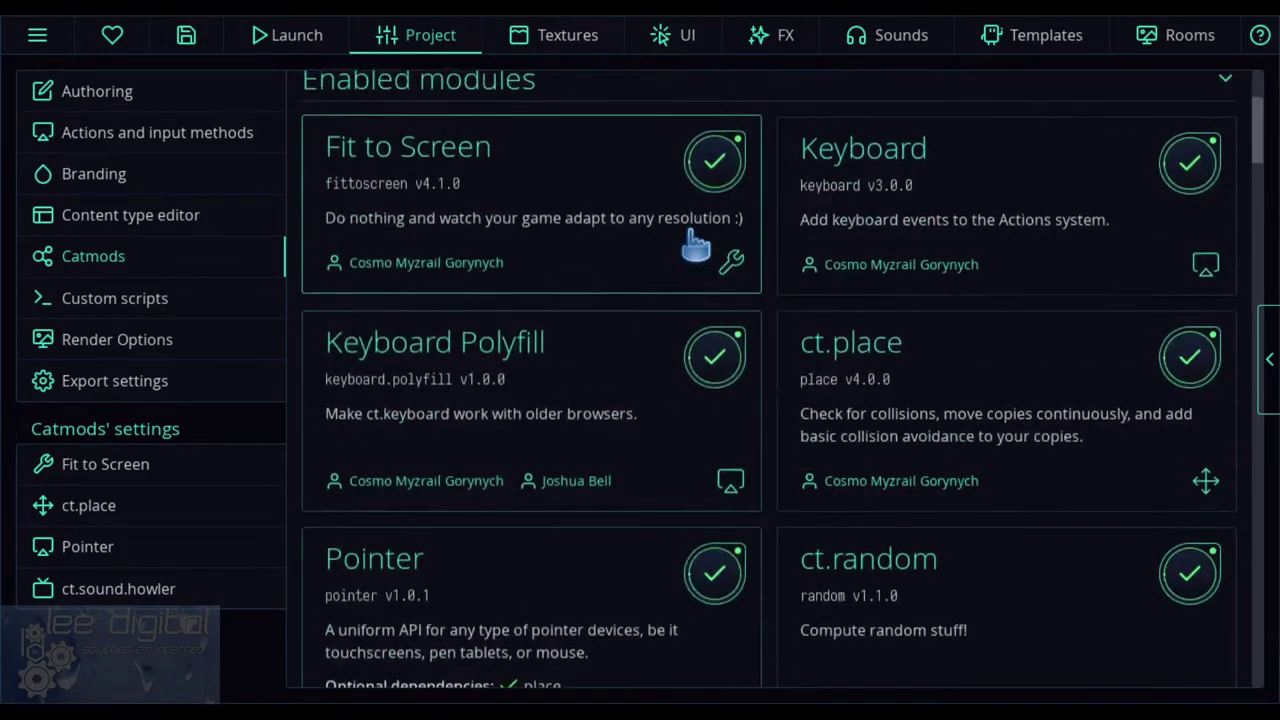
left_click(568, 172)
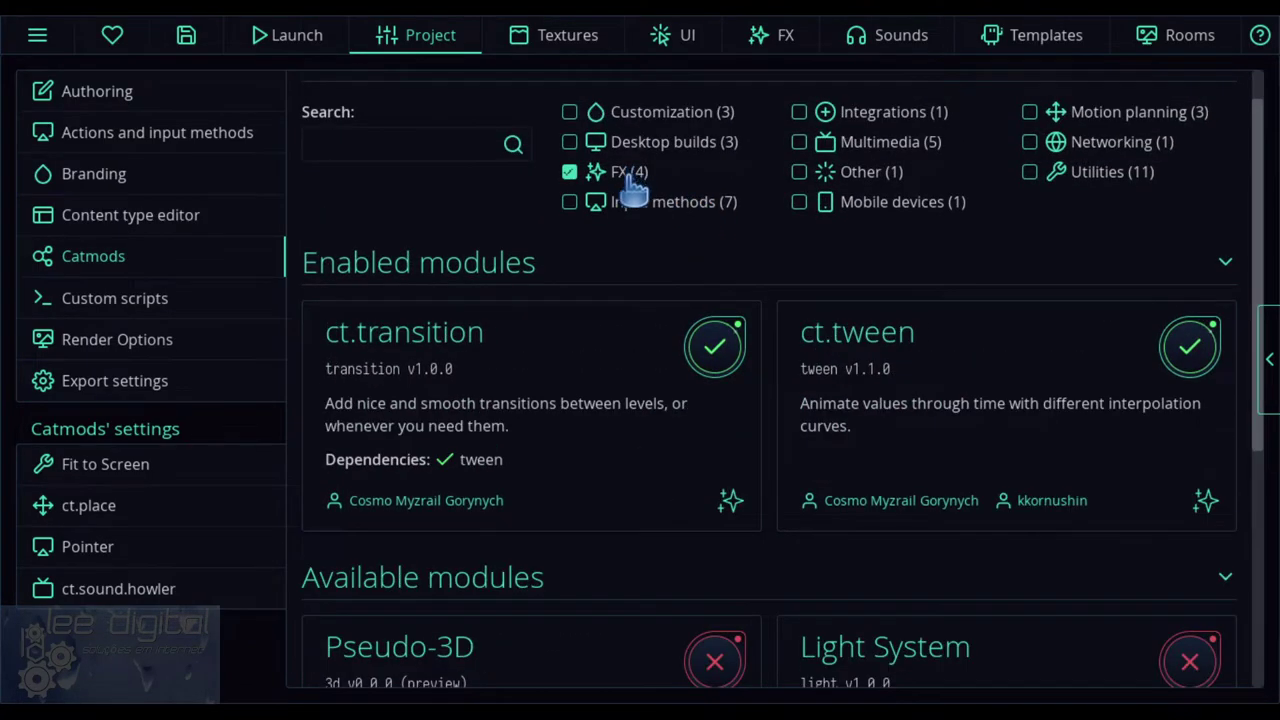
scroll(614, 391, "down", 1)
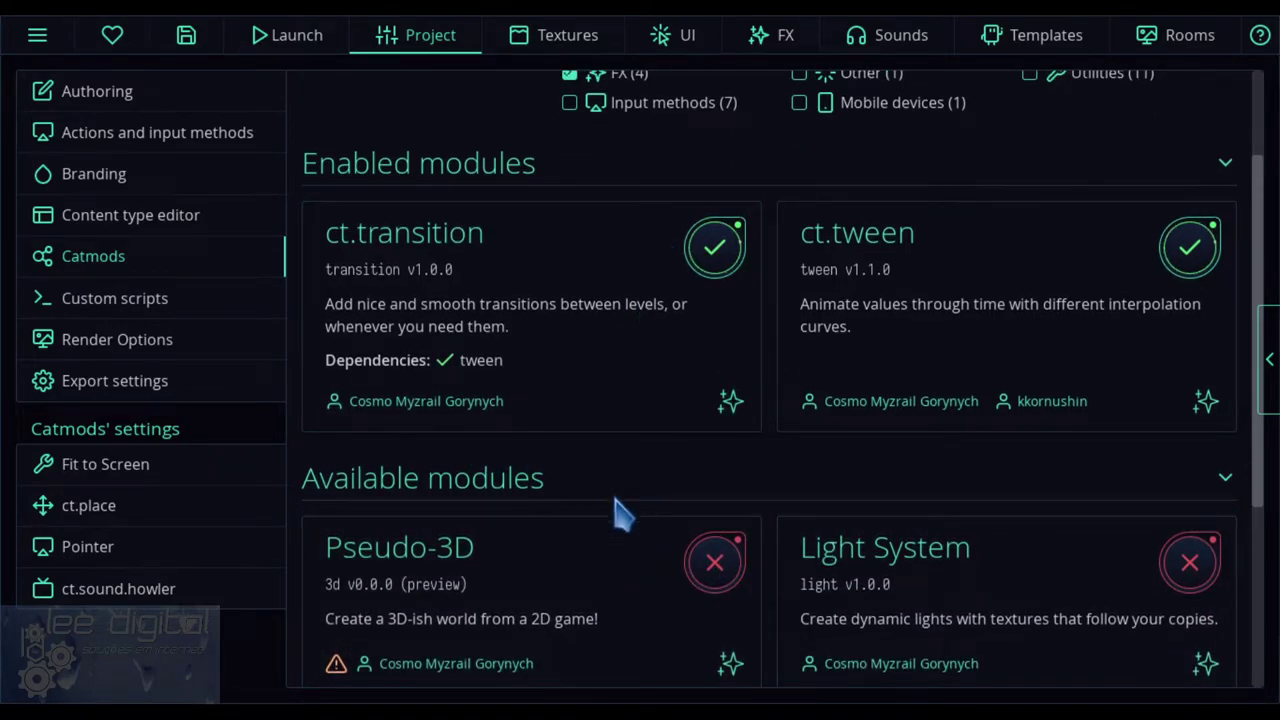
scroll(560, 340, "up", 1)
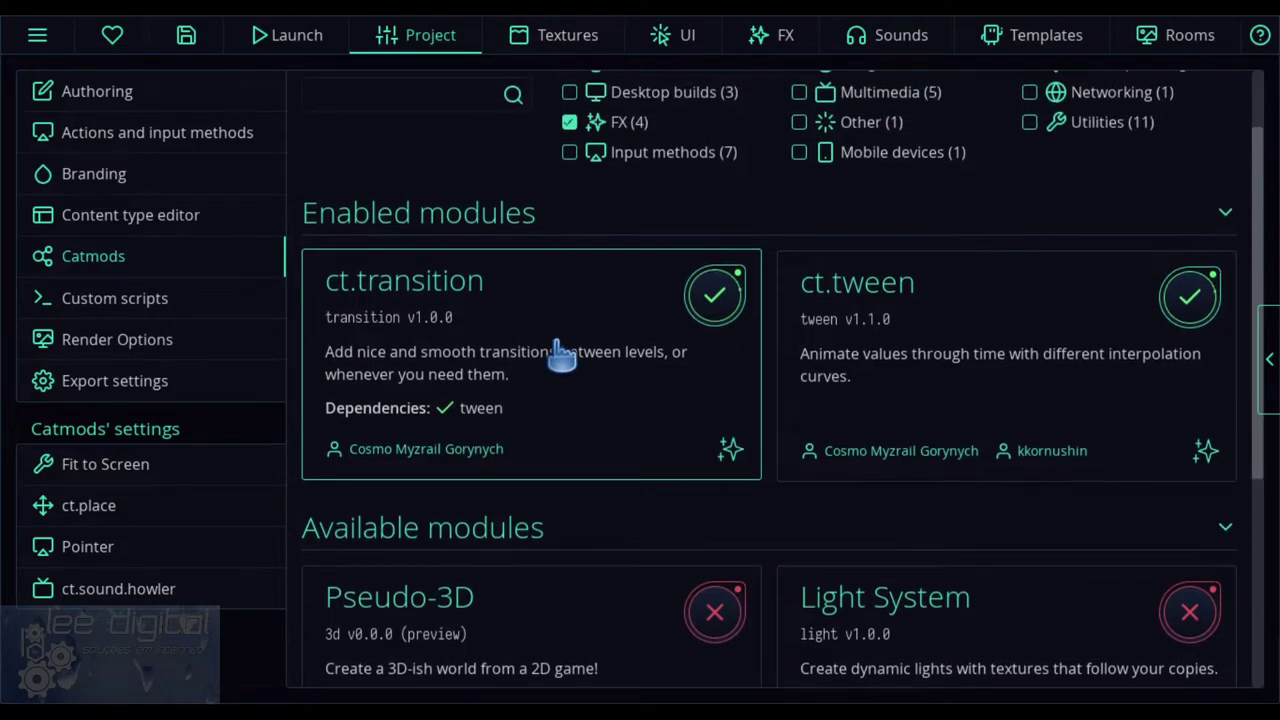
scroll(612, 300, "up", 1)
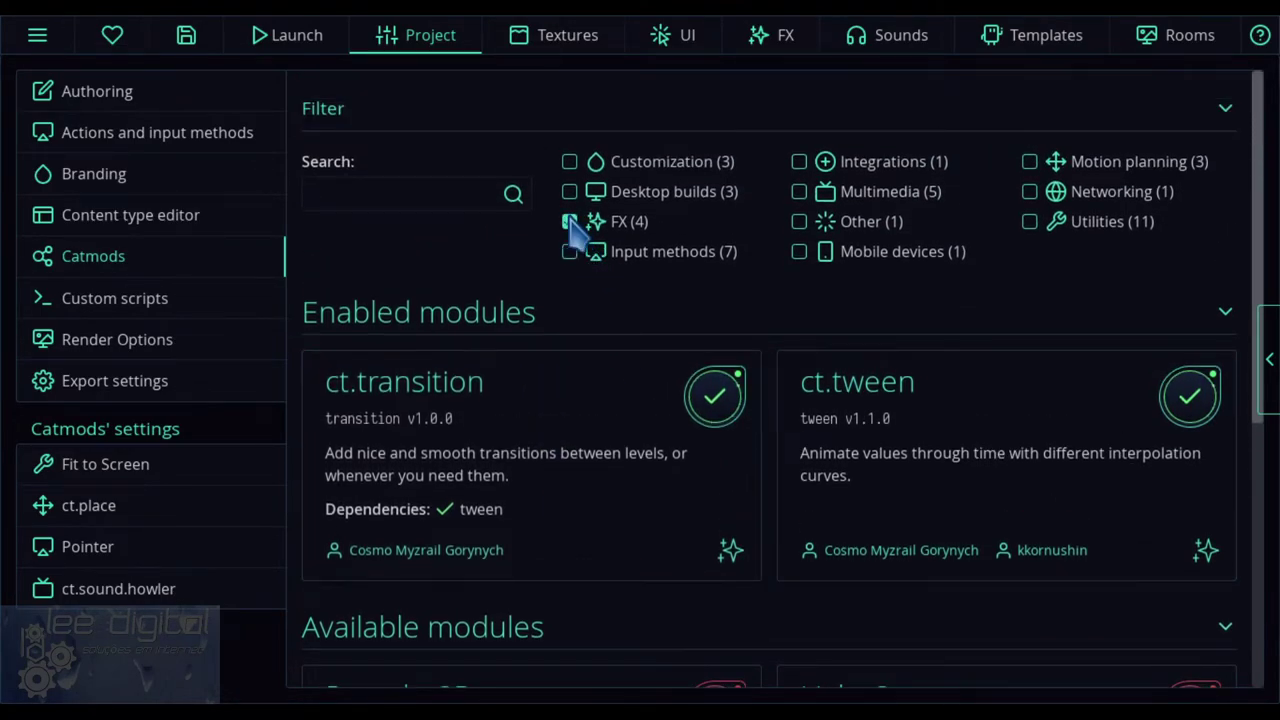
left_click(608, 226)
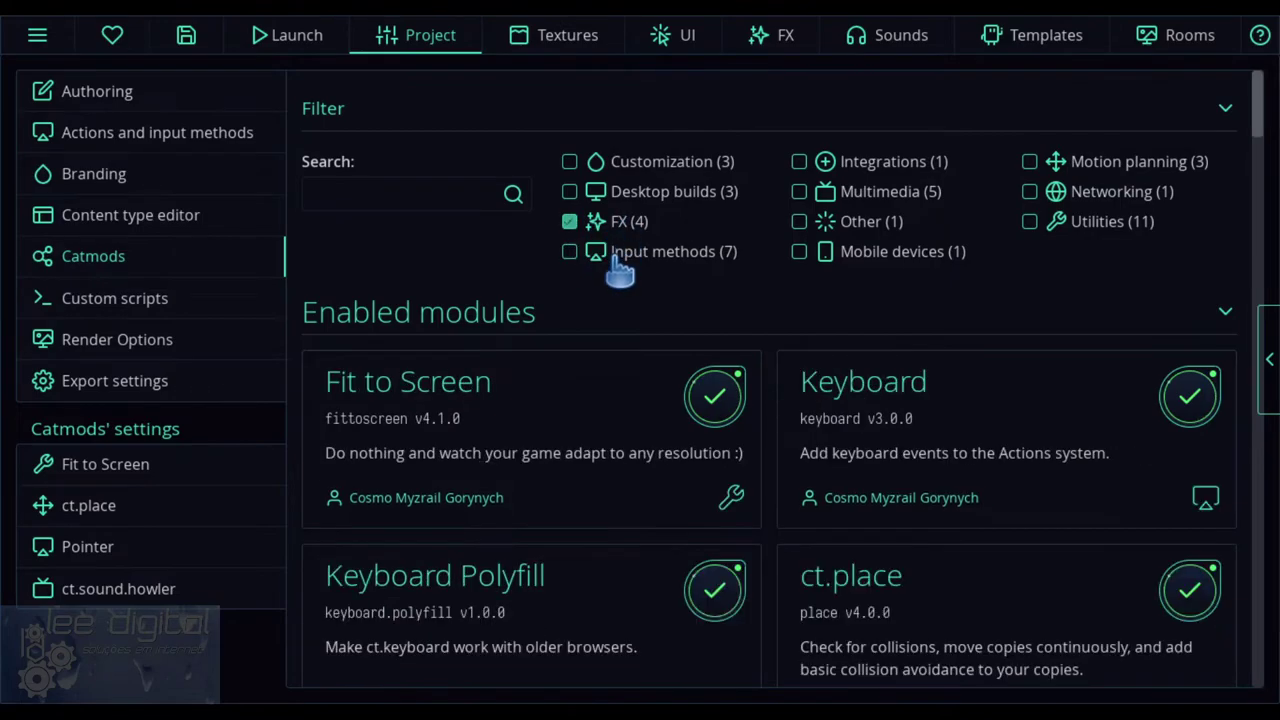
- Filter the modules by Mobile devices, look at the available module, and clear the filter
left_click(843, 254)
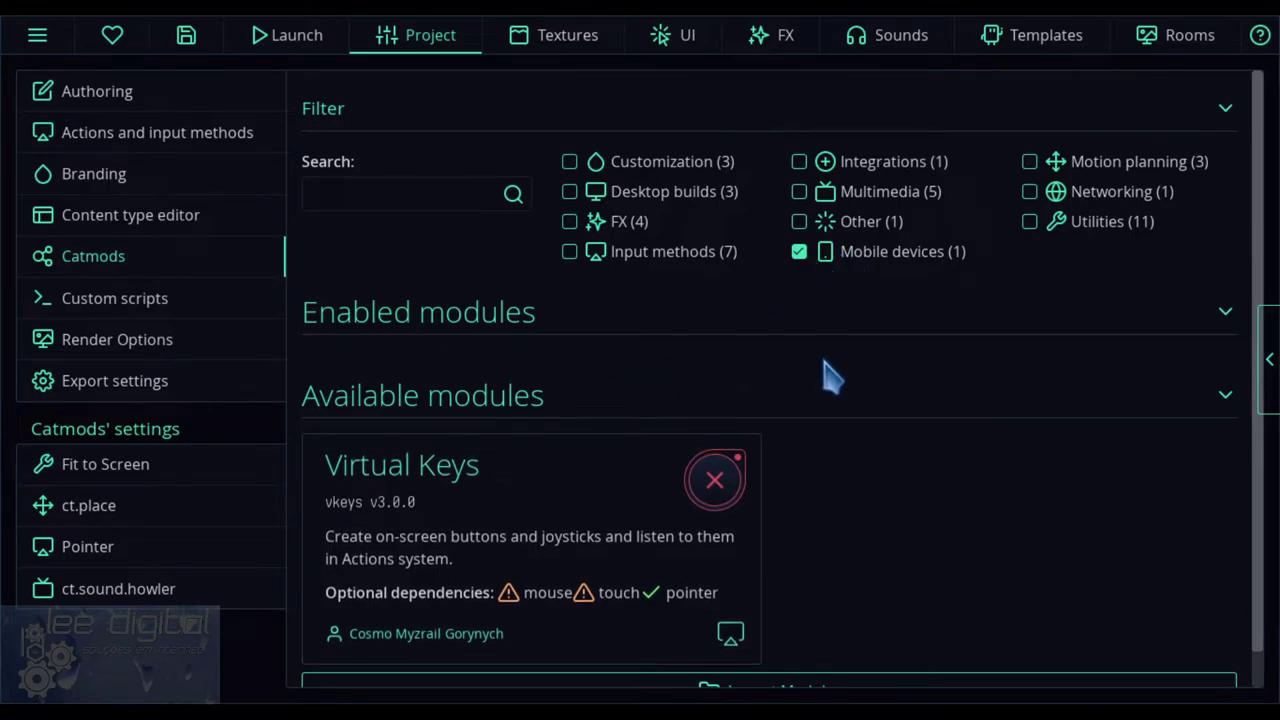
scroll(830, 375, "down", 1)
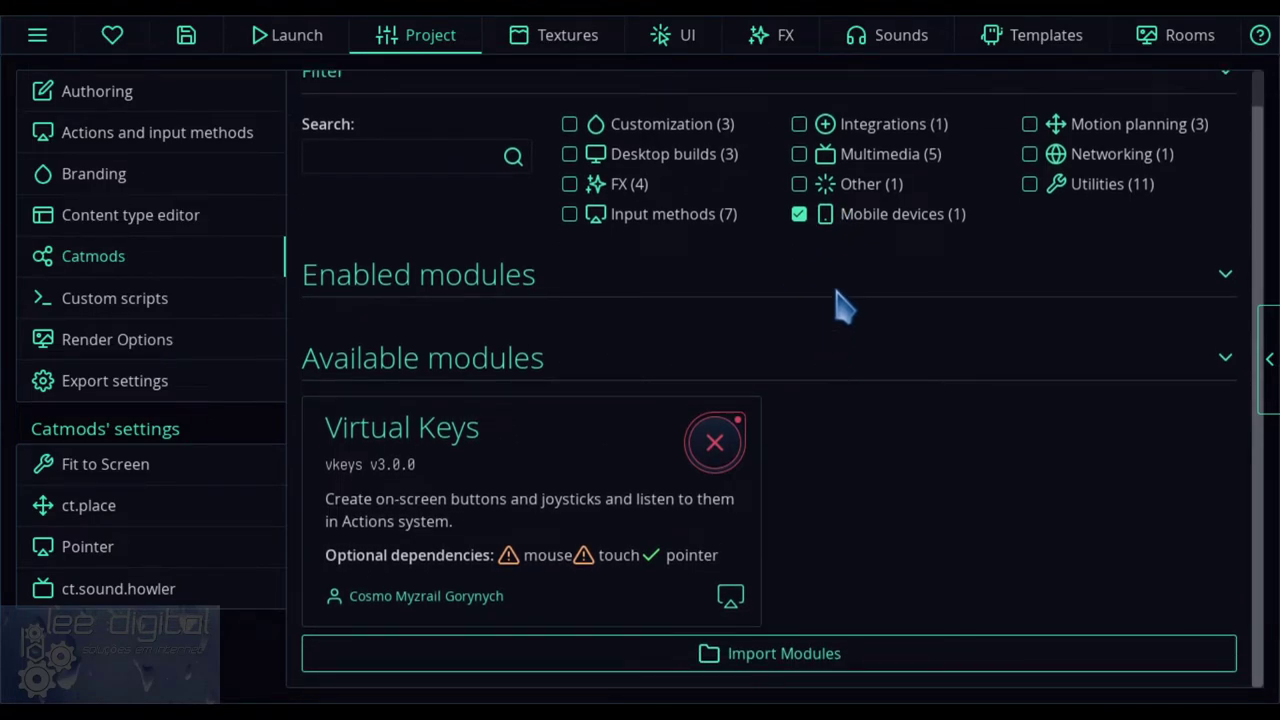
left_click(835, 216)
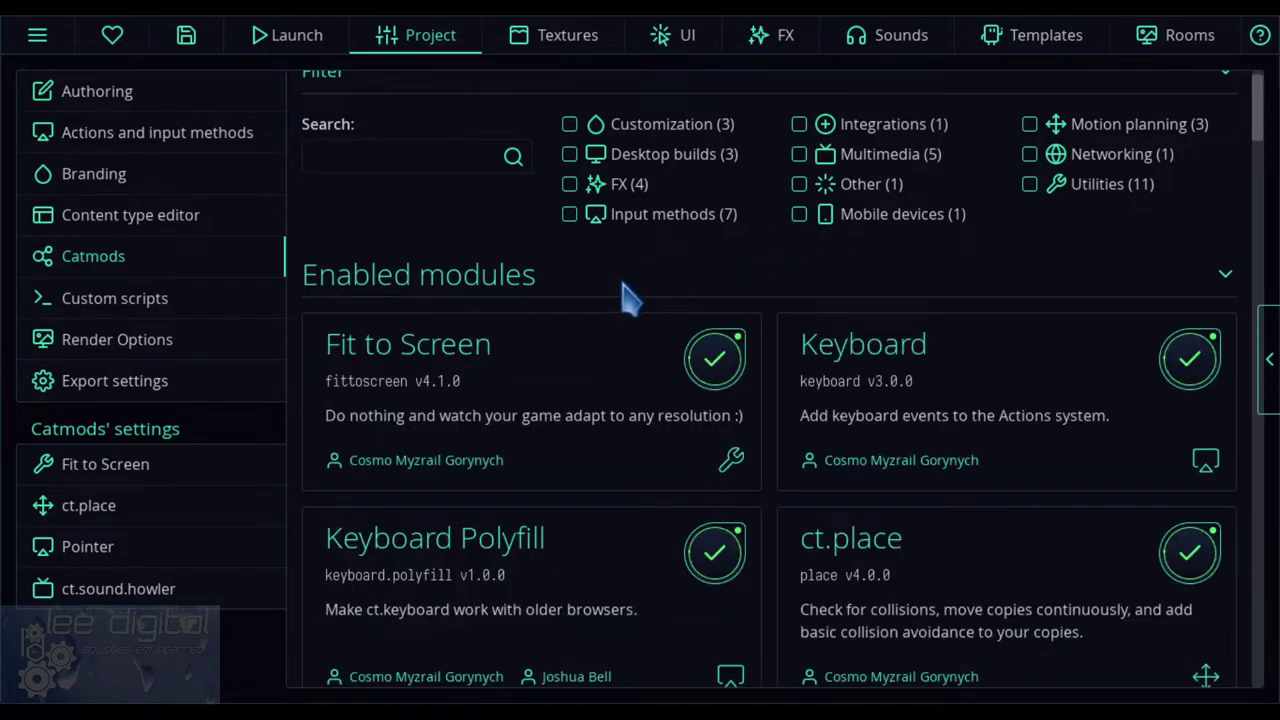
- Look through the complete unfiltered list of enabled and available modules, and return to the filter section
scroll(640, 289, "down", 3)
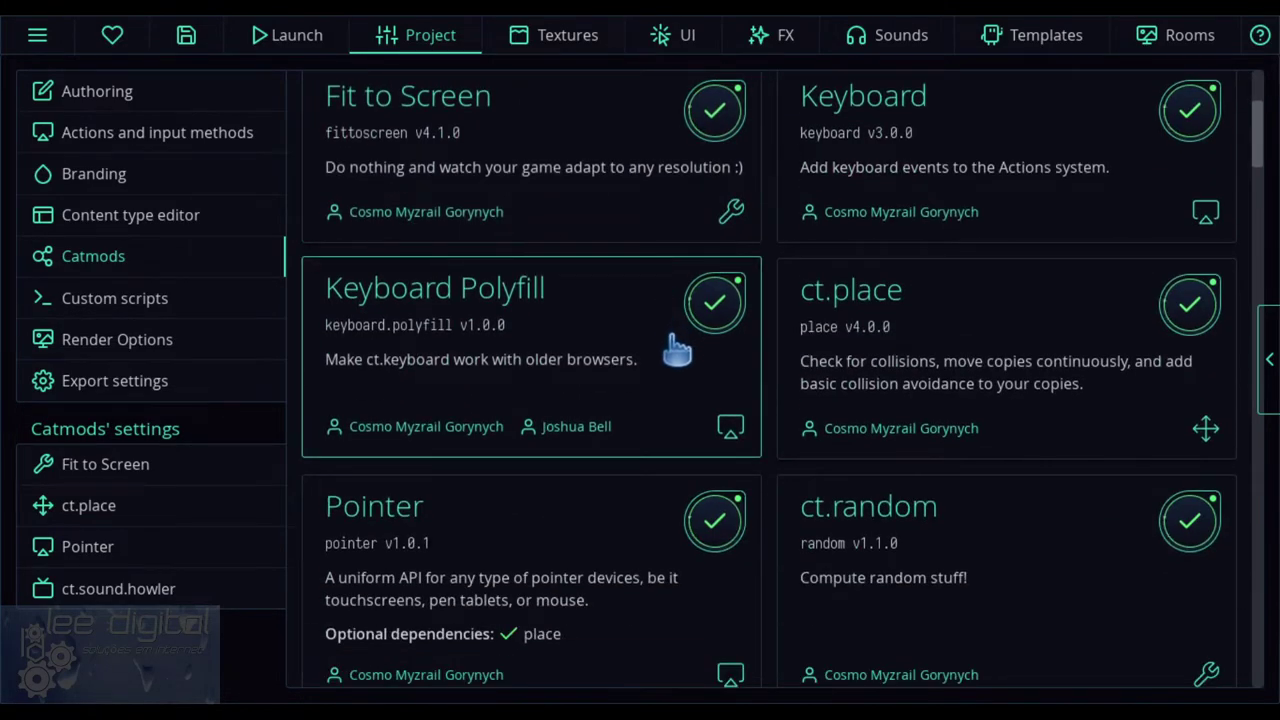
scroll(690, 380, "down", 2)
scroll(743, 434, "down", 15)
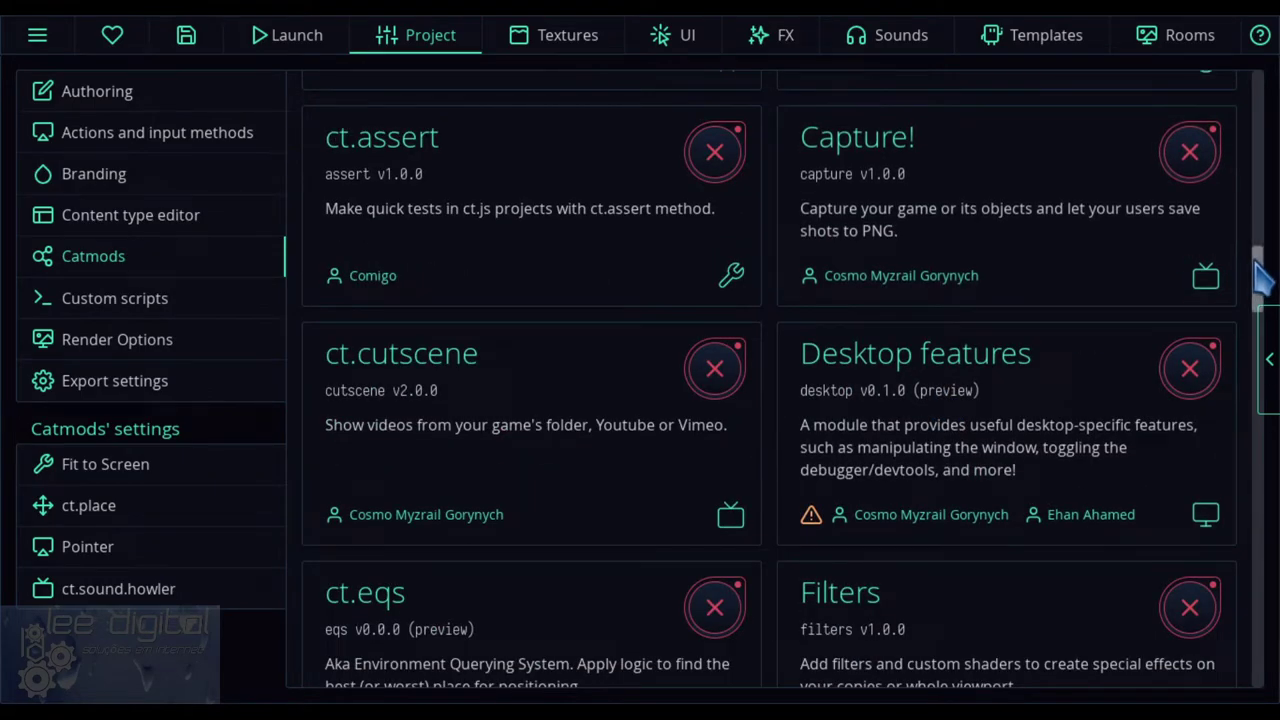
left_click_drag(1262, 275, 1258, 695)
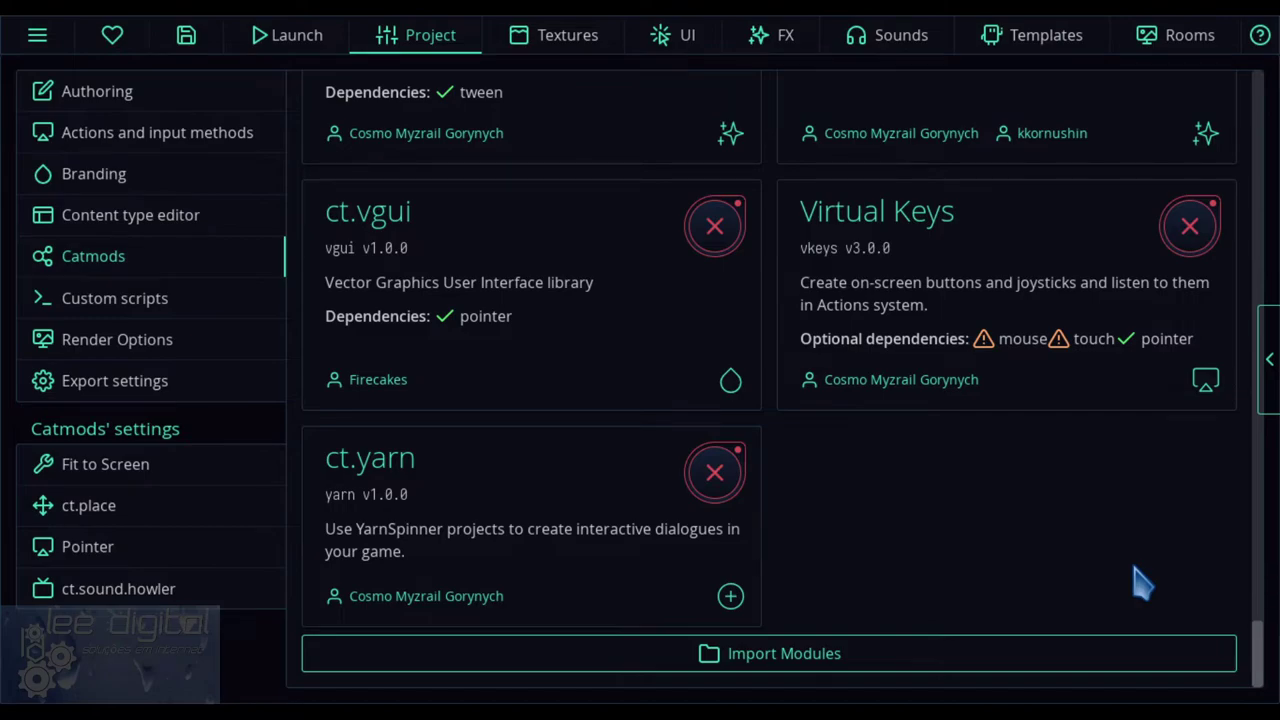
scroll(1140, 580, "up", 10)
scroll(1135, 485, "up", 15)
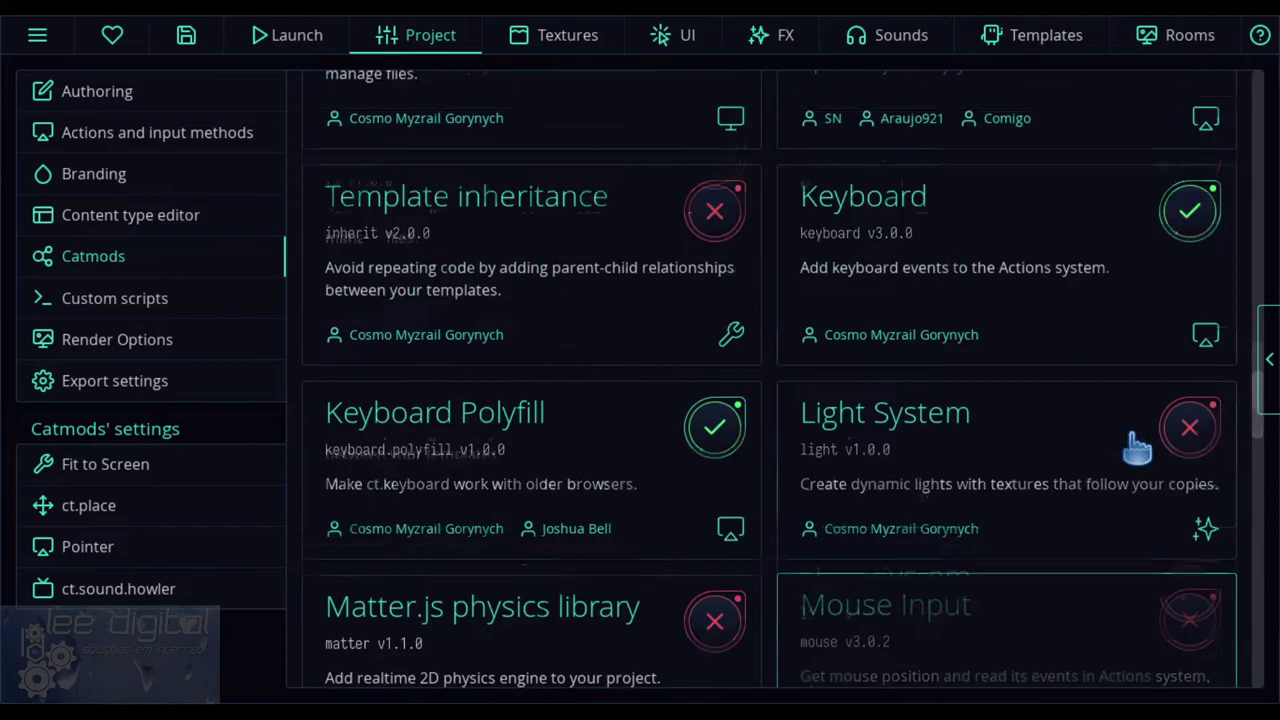
scroll(1138, 448, "up", 15)
scroll(1110, 335, "up", 15)
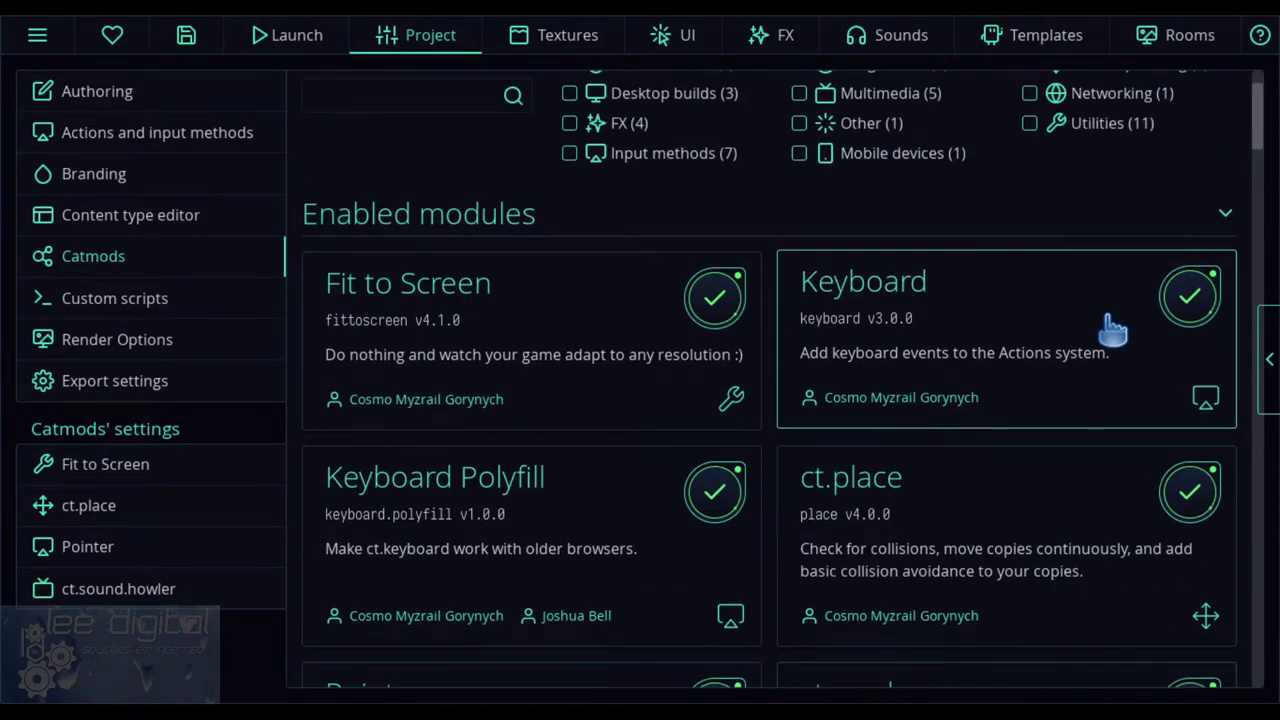
scroll(1110, 330, "up", 2)
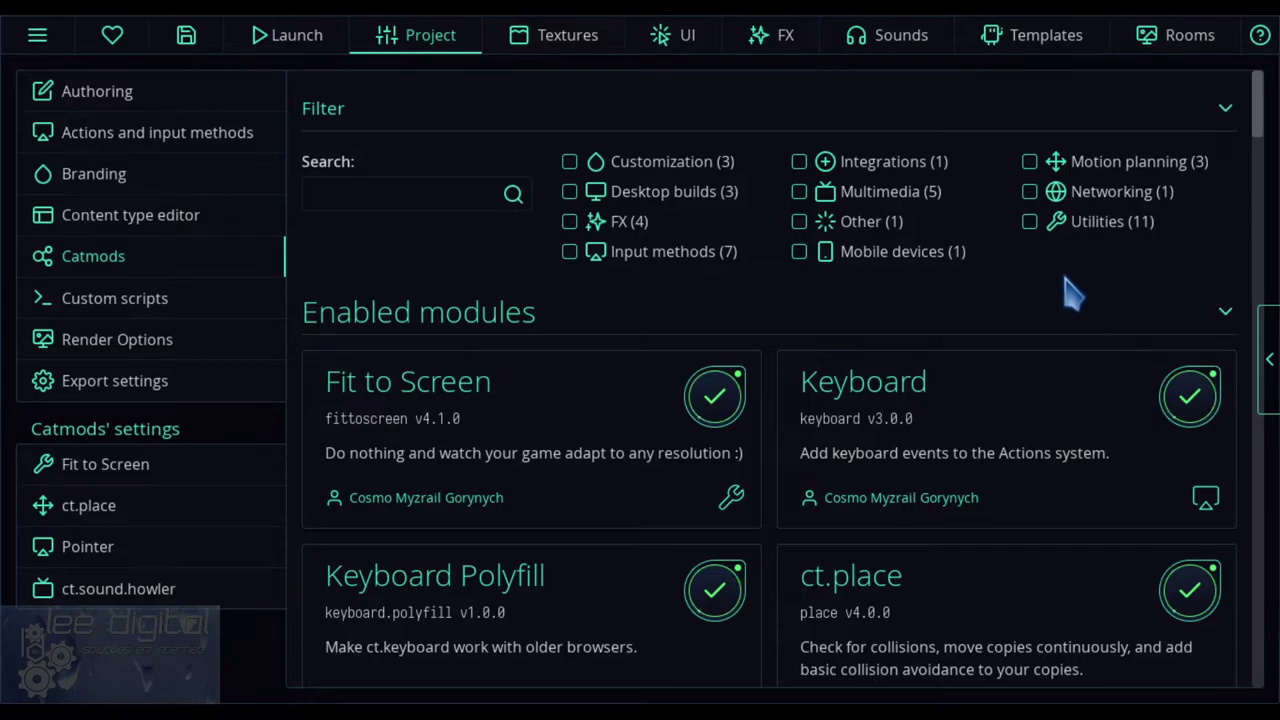
- Review the project's Render Options and Export settings, and the module settings for Fit to Screen, ct.place, Pointer and ct.sound.howler
left_click(106, 306)
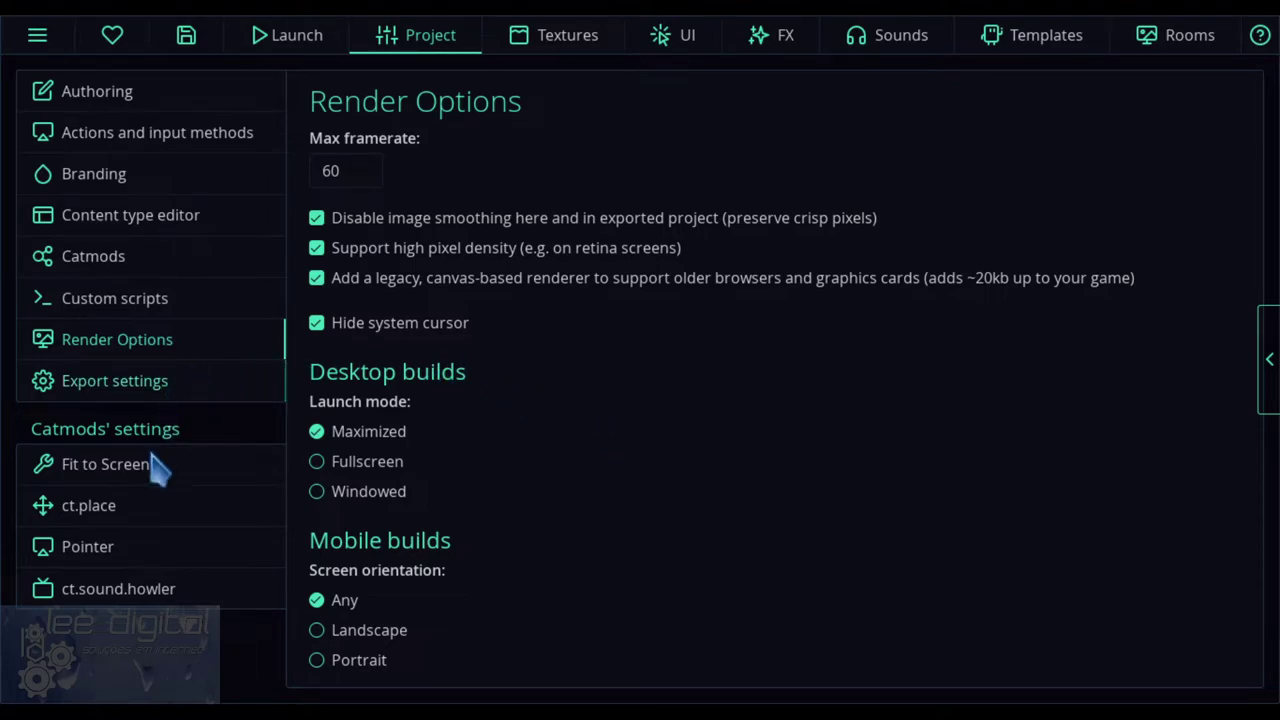
left_click(157, 404)
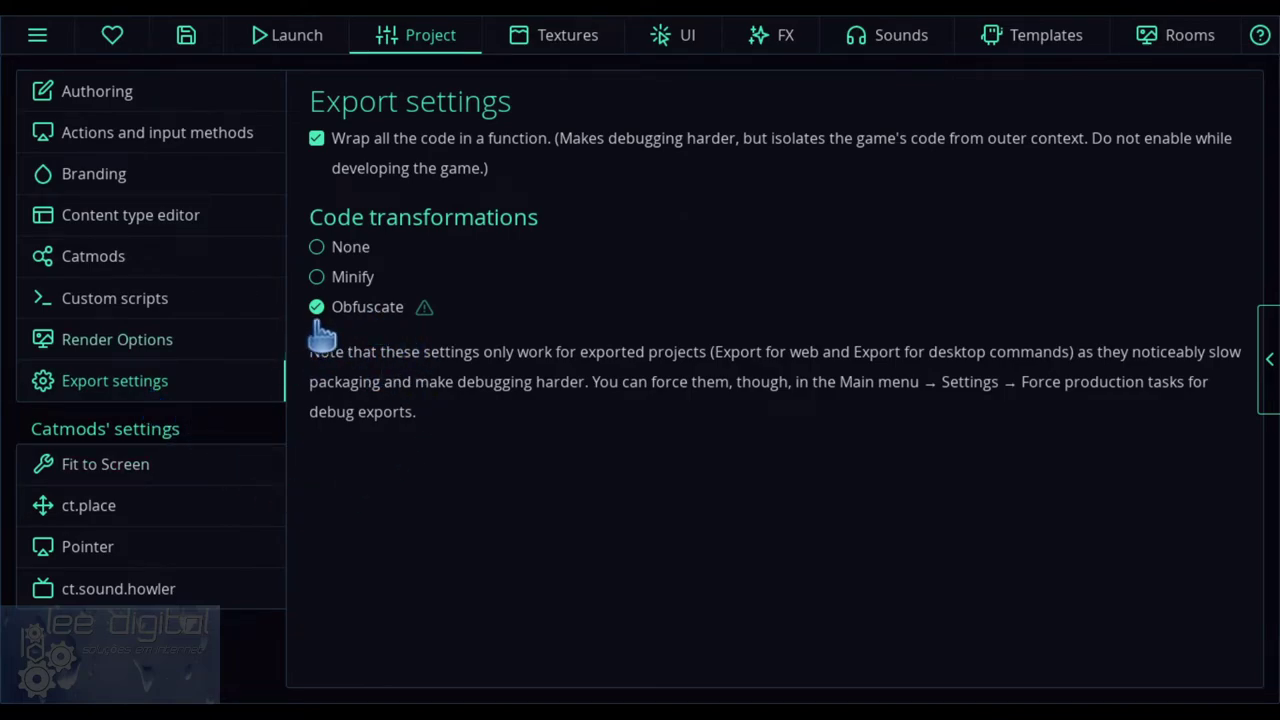
left_click(127, 480)
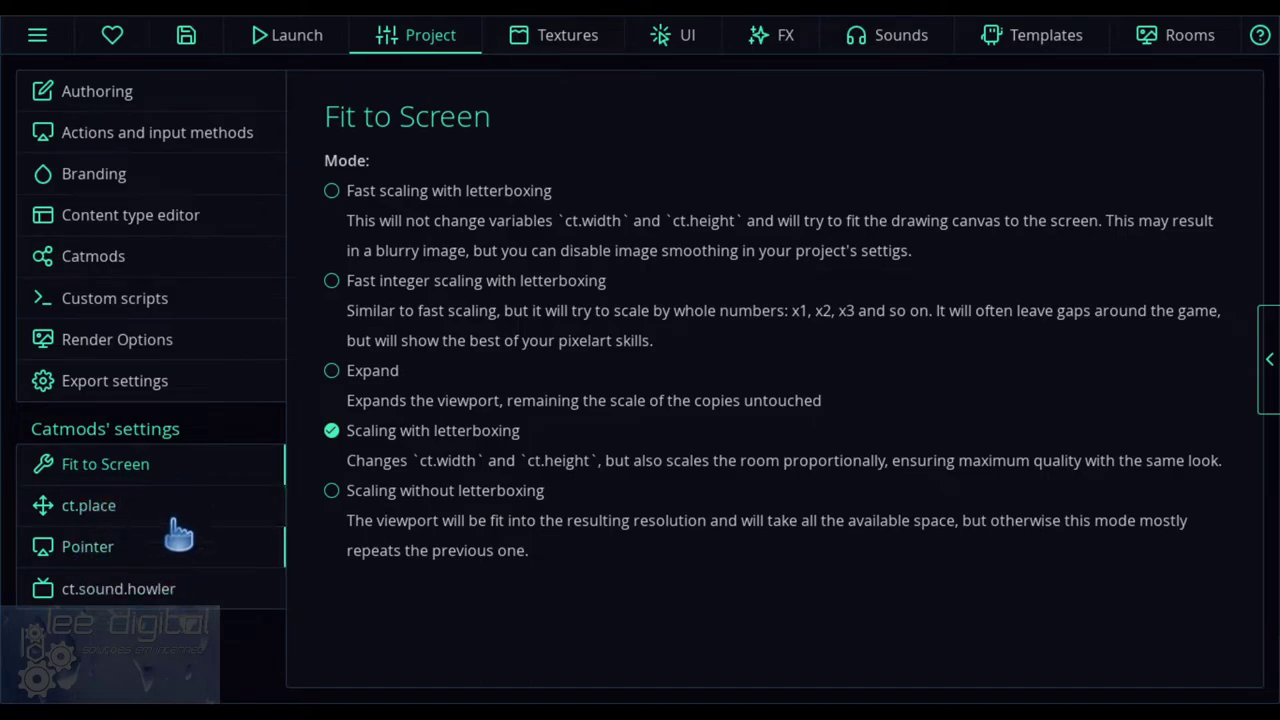
left_click(110, 510)
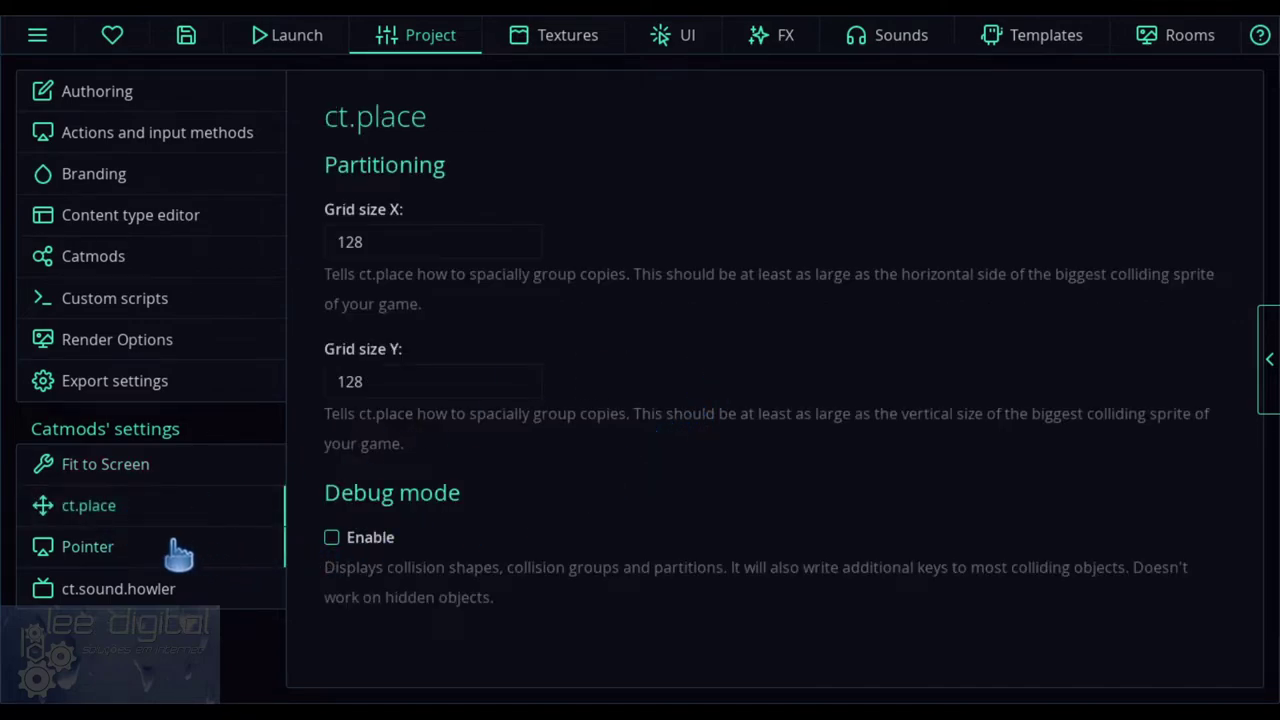
left_click(100, 555)
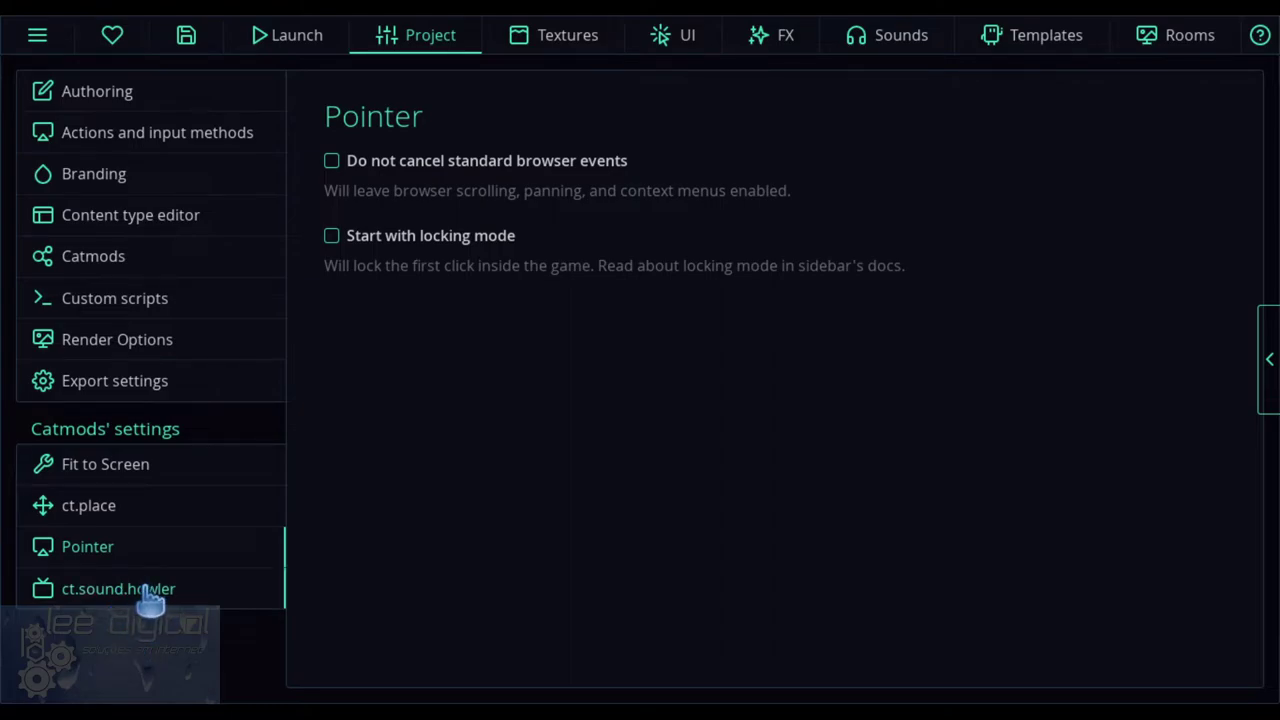
left_click(108, 592)
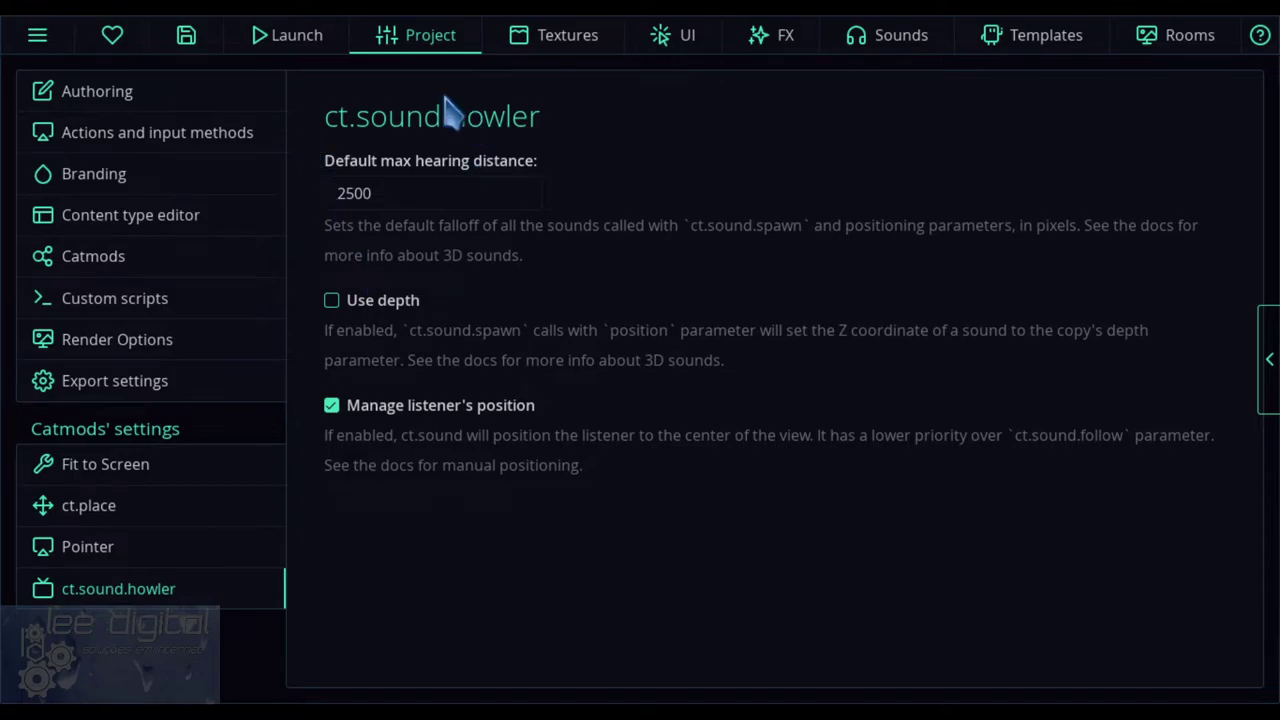
- Open the project's textures and look through the texture list and the Skeletal Animation section
left_click(573, 42)
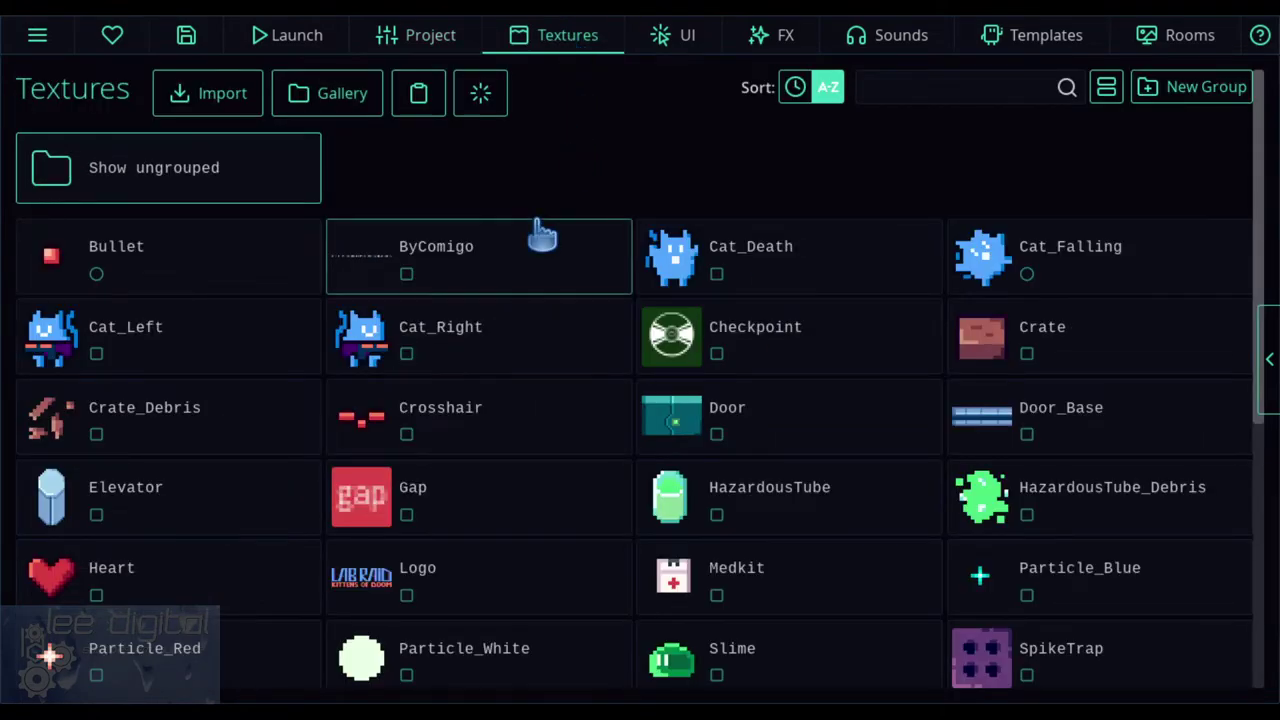
scroll(858, 245, "down", 4)
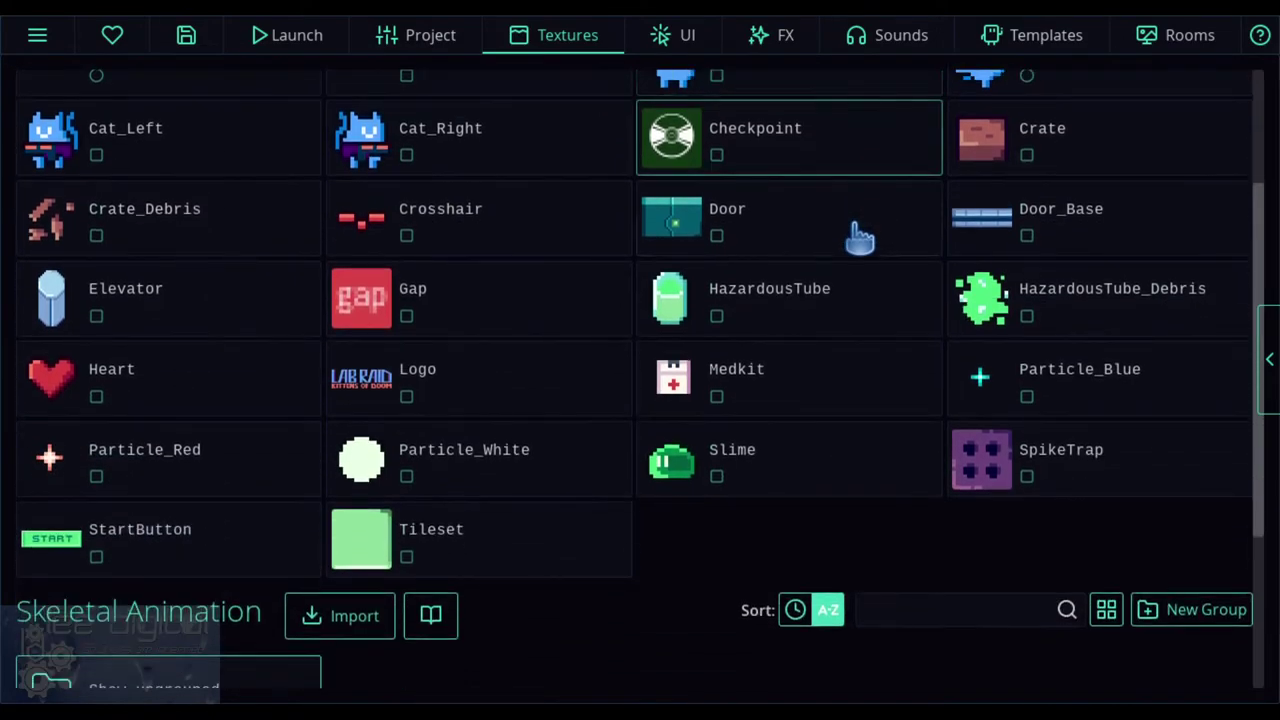
scroll(858, 250, "up", 2)
scroll(858, 250, "down", 2)
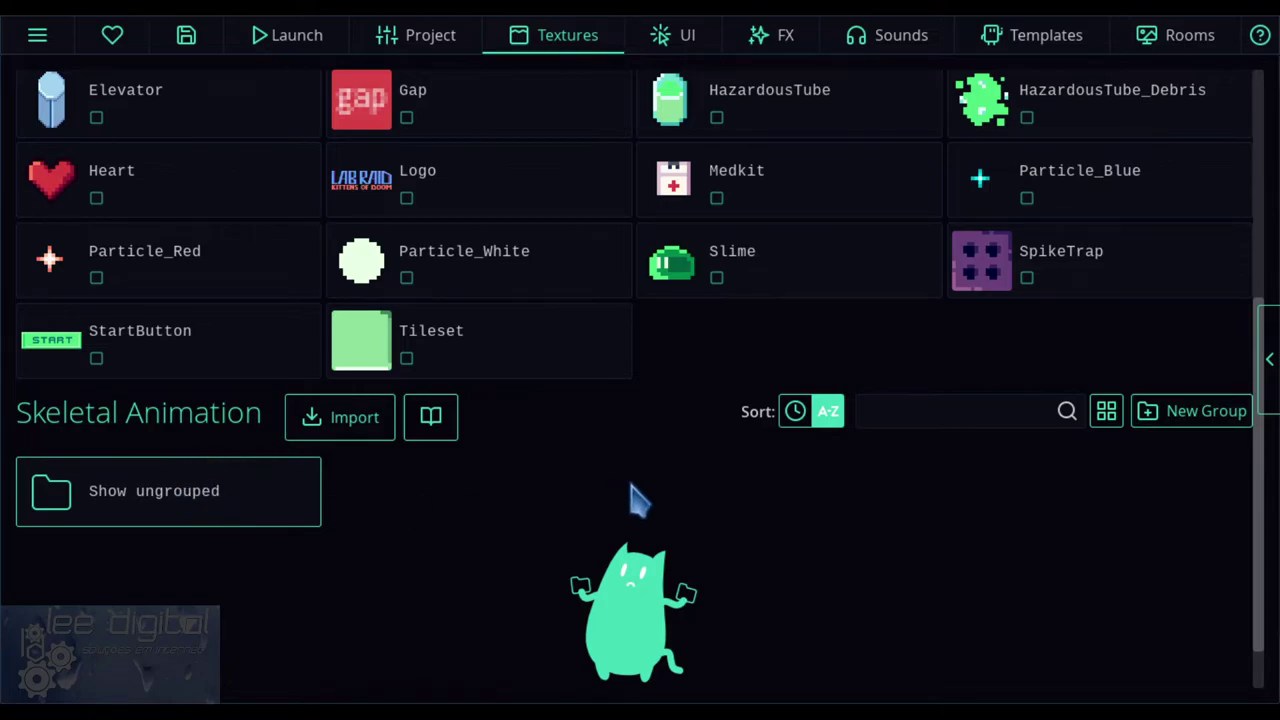
scroll(540, 509, "up", 5)
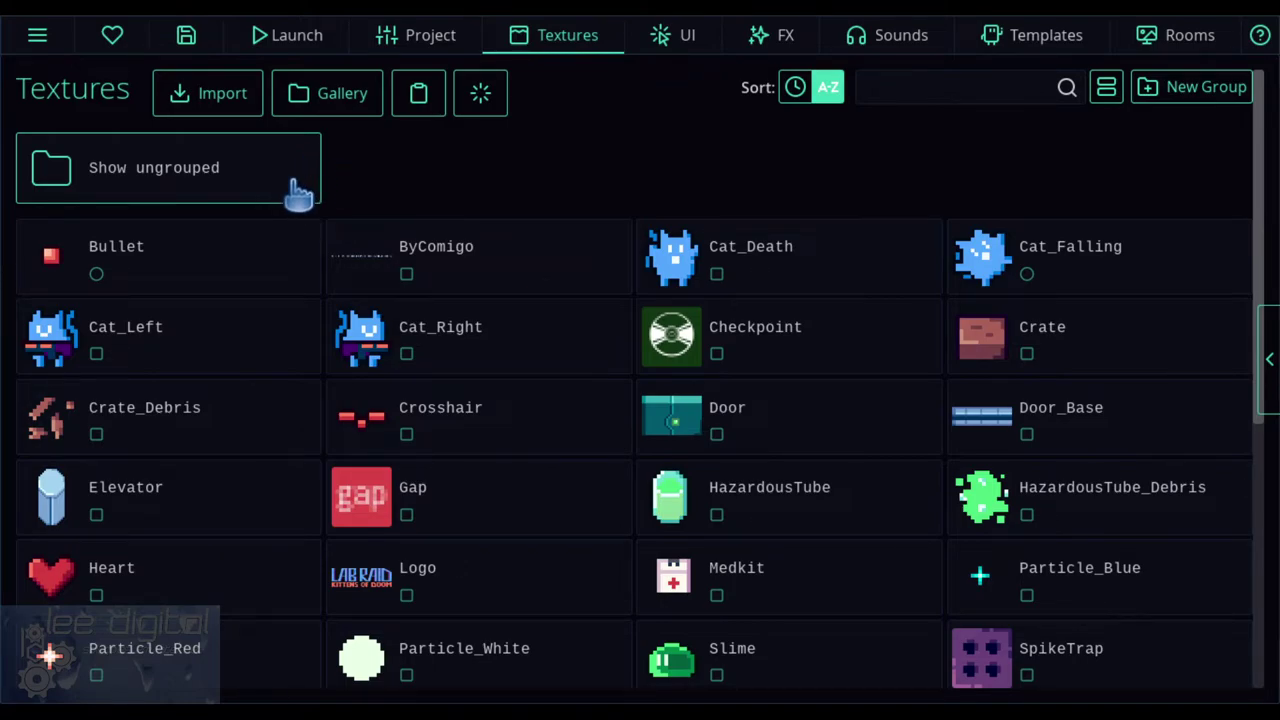
- Create a texture group named "traps" with the red color
left_click(1185, 110)
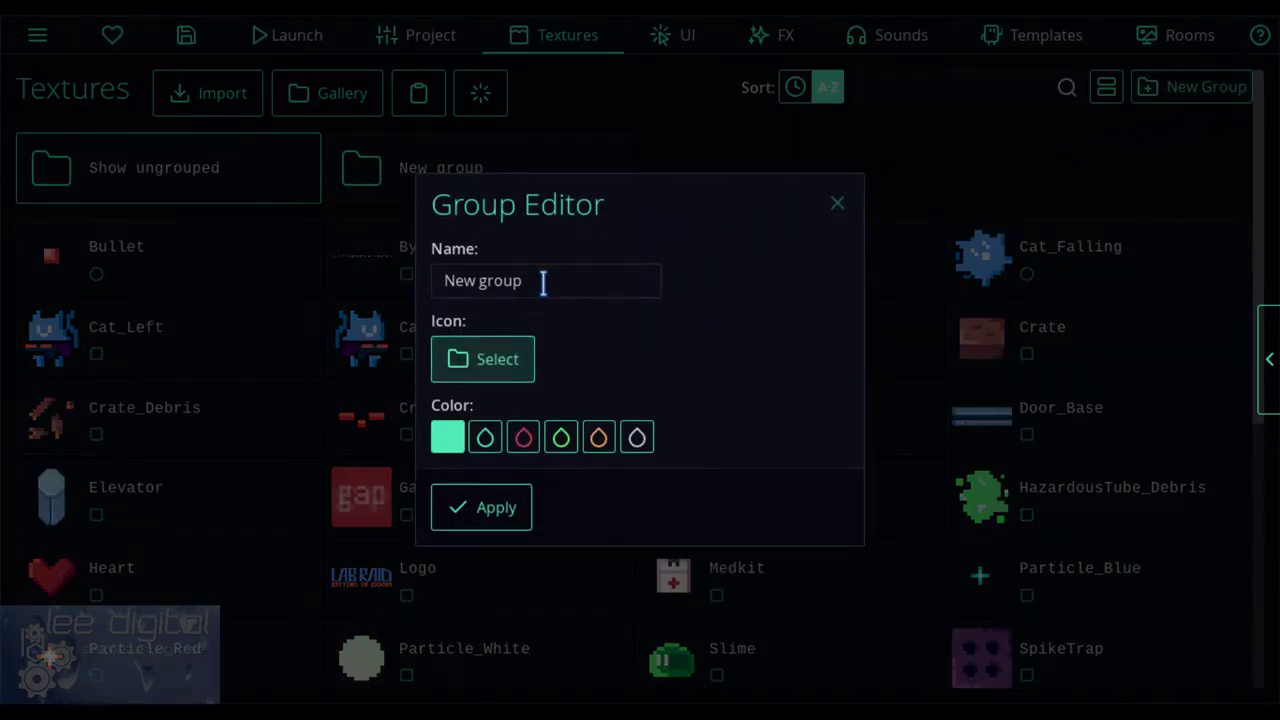
triple_click(543, 281)
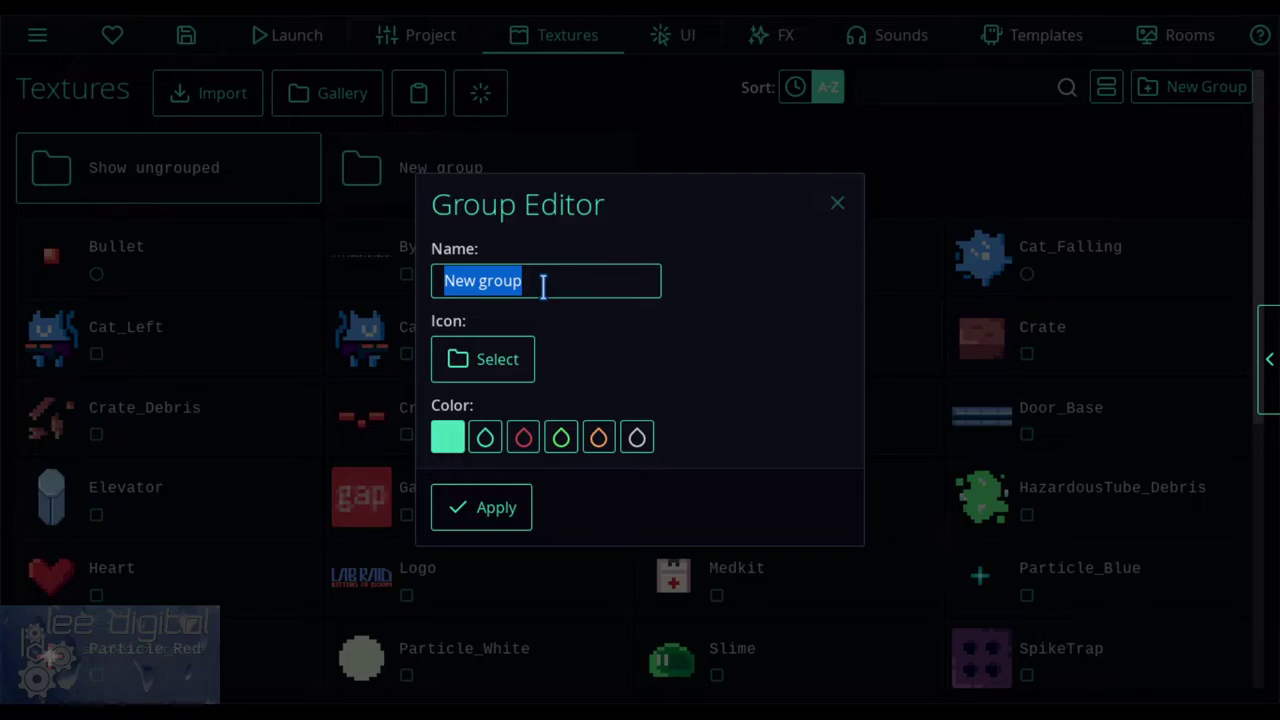
type("traps")
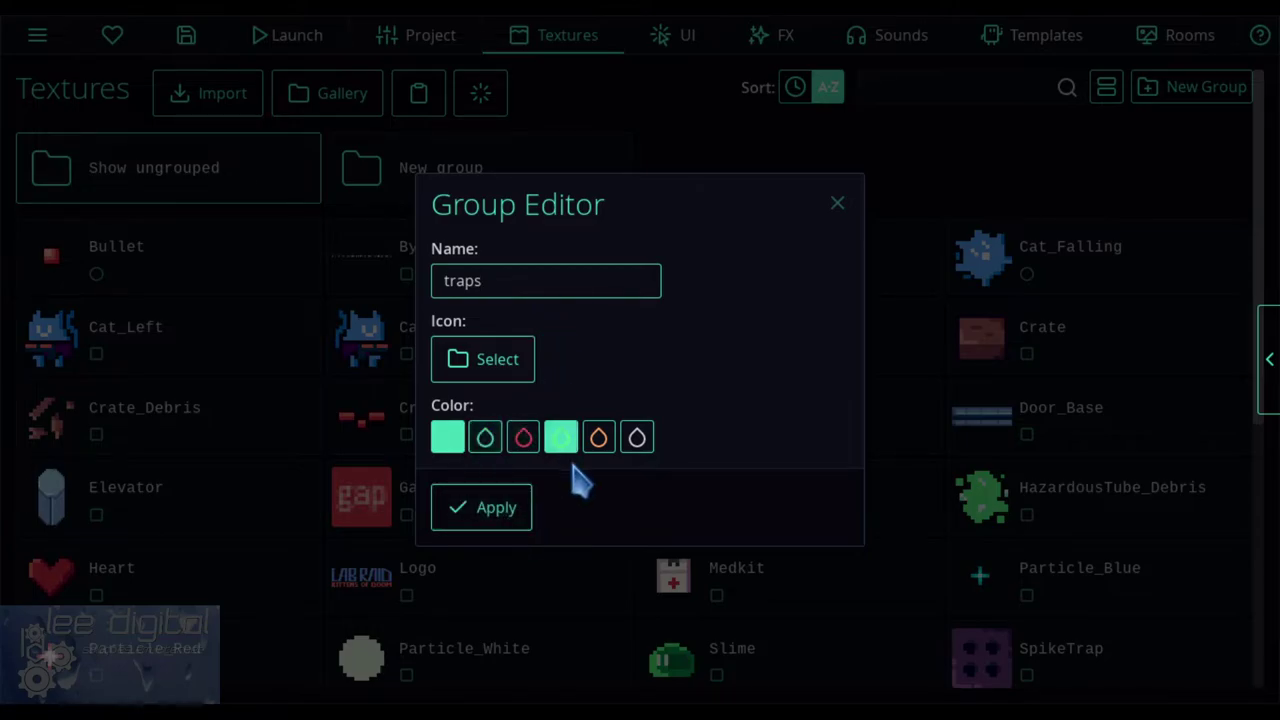
left_click(525, 450)
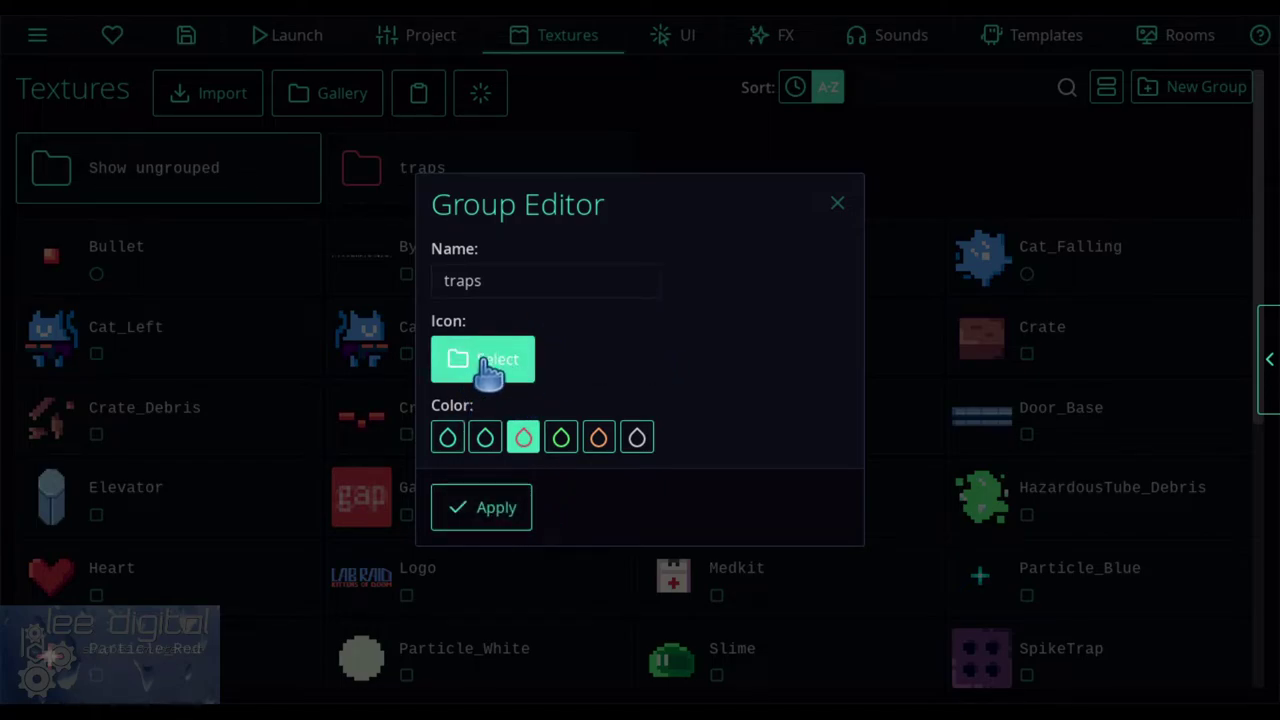
left_click(495, 512)
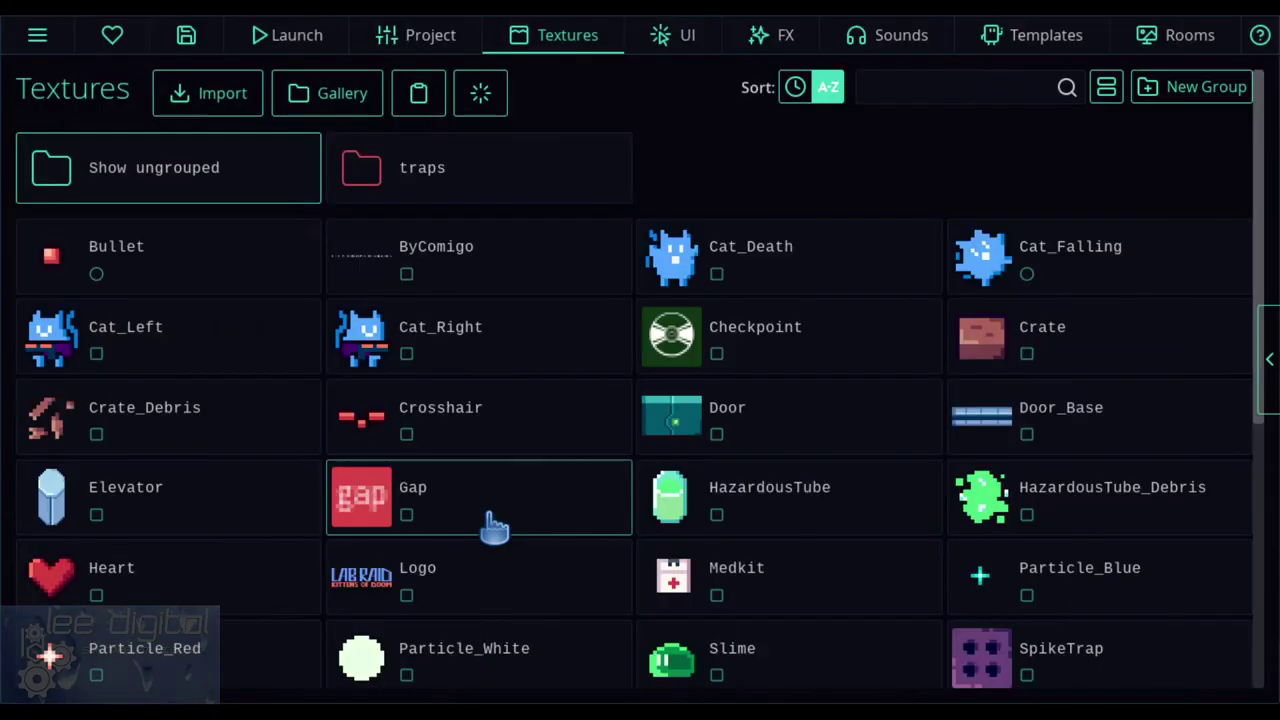
- View the contents of the traps group, return to the ungrouped textures and look through their list
left_click(497, 188)
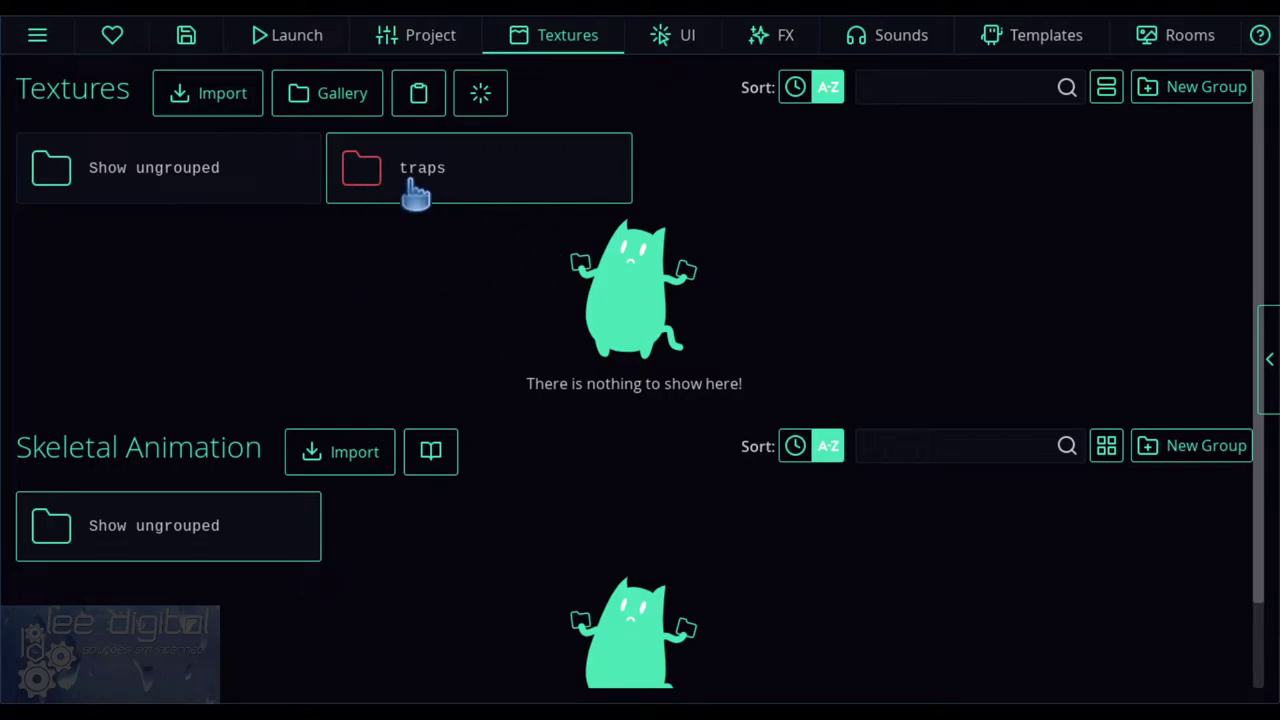
left_click(180, 178)
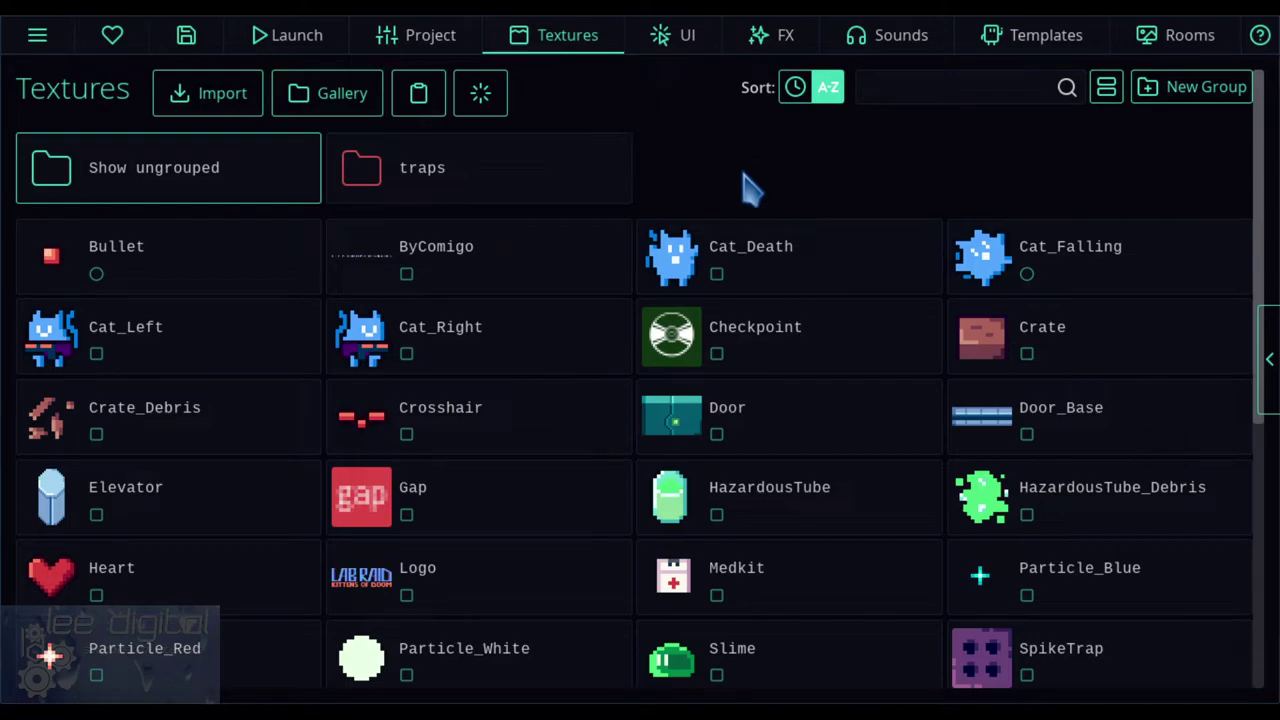
scroll(966, 334, "down", 3)
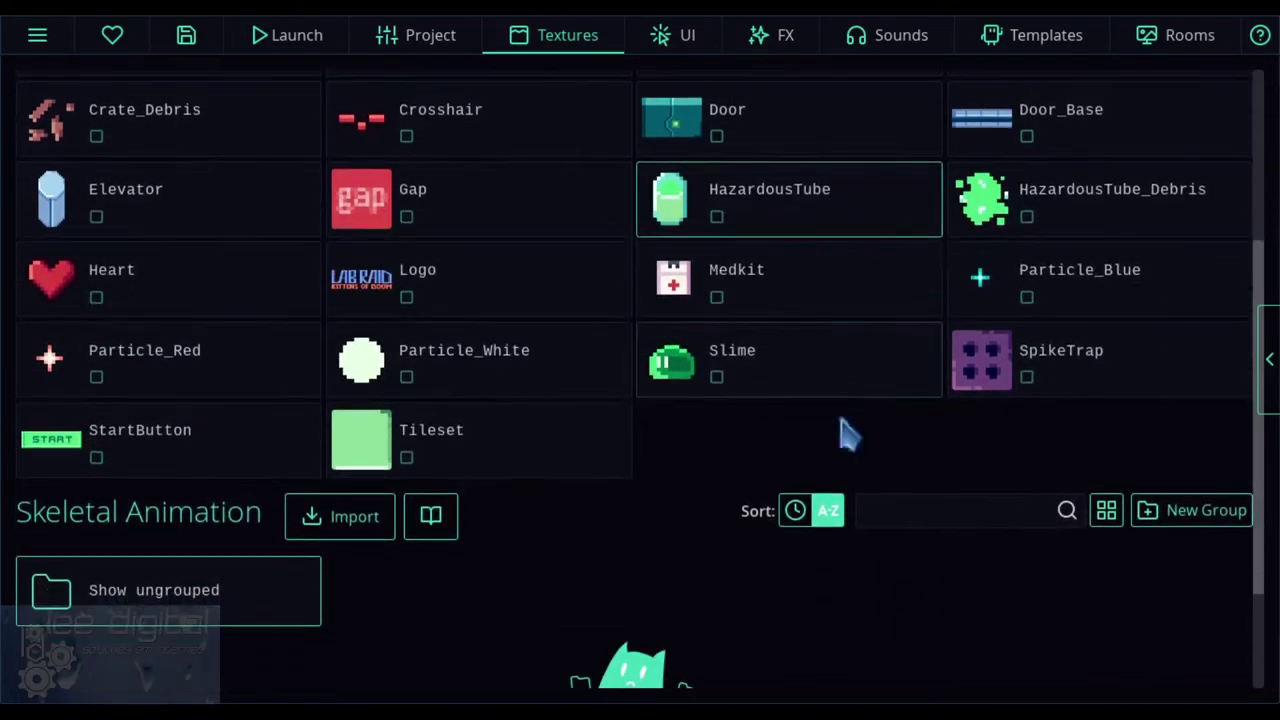
scroll(908, 429, "up", 3)
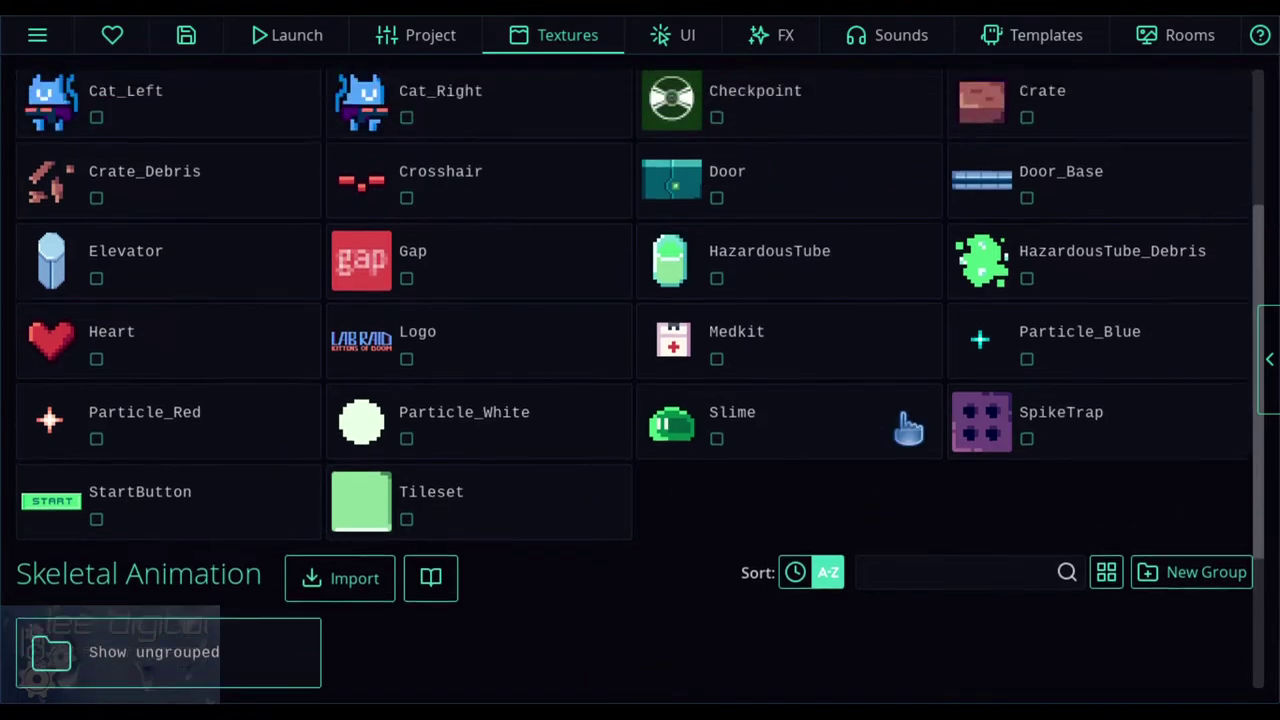
scroll(905, 425, "up", 1)
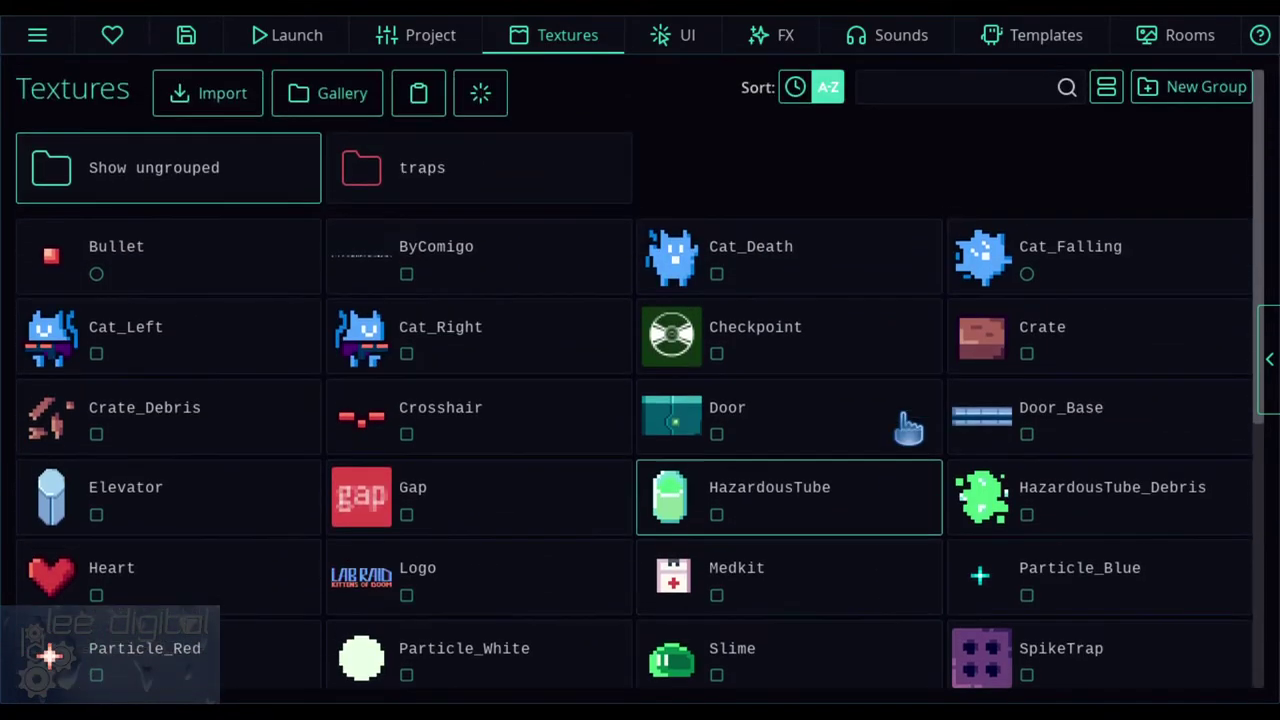
- Cycle the texture list through the large-thumbnail and dated-row layouts back to compact cards, and look over the textures
left_click(1107, 88)
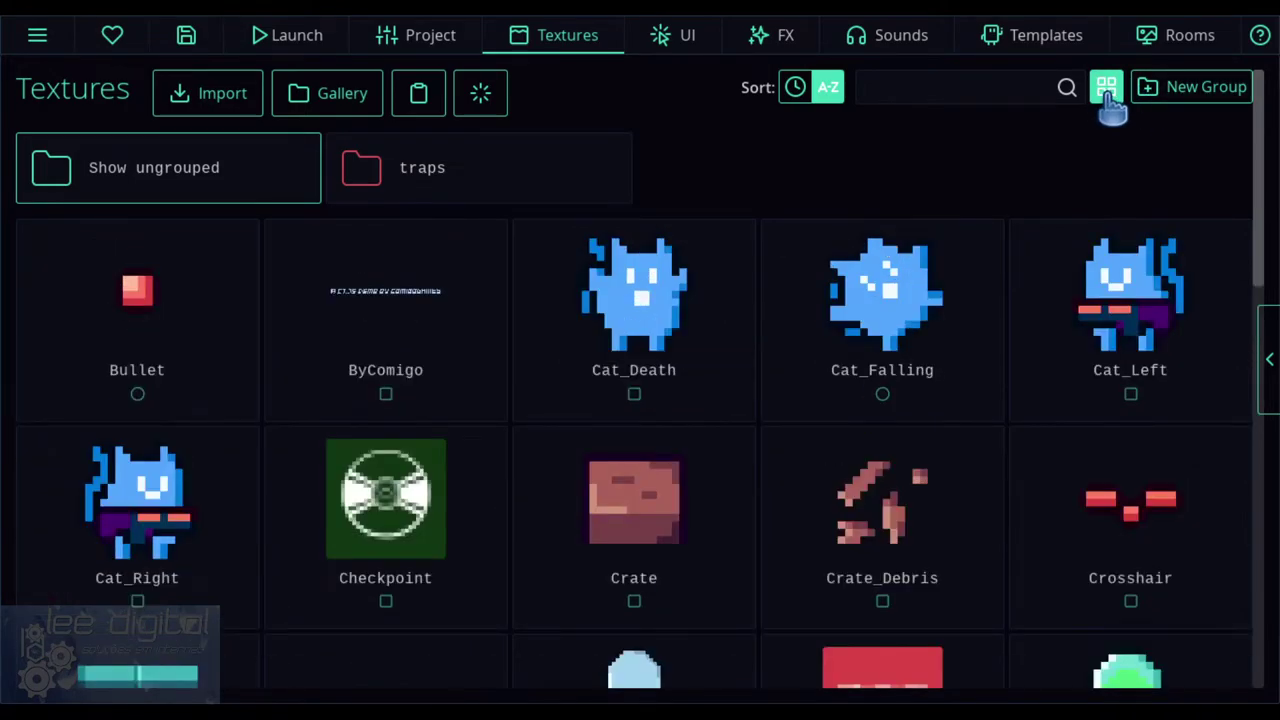
left_click(1107, 88)
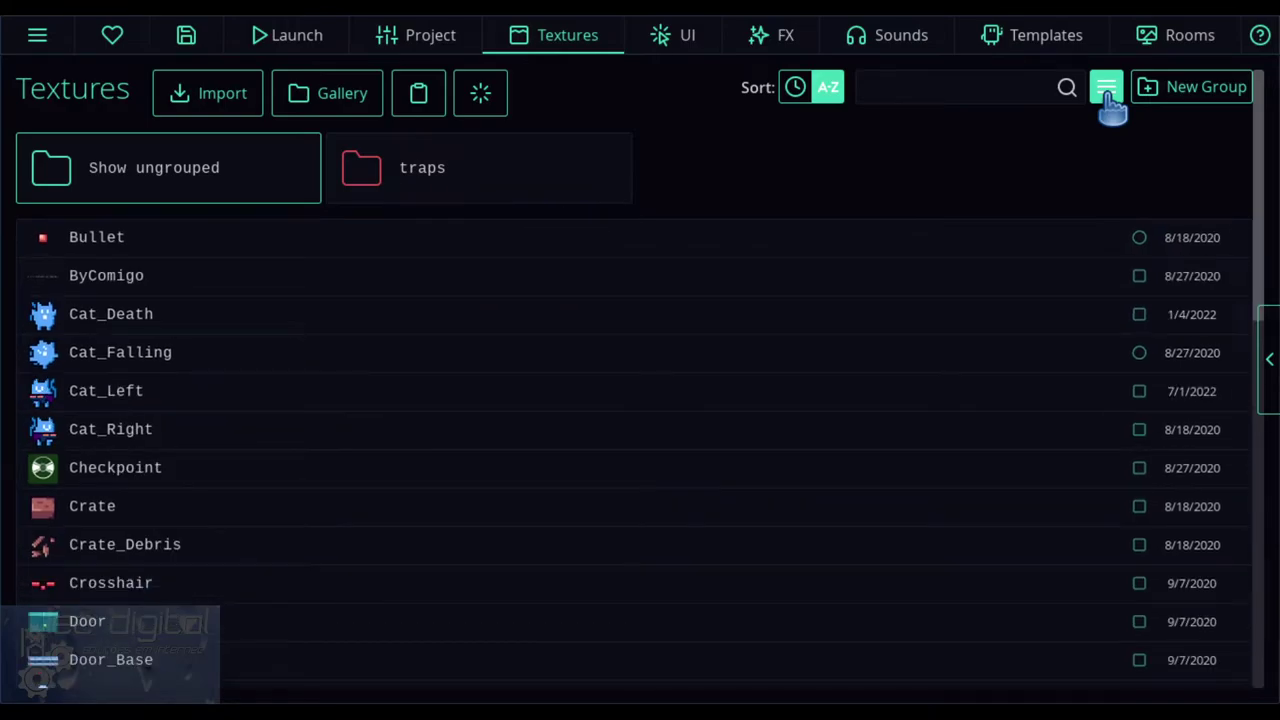
left_click(1107, 88)
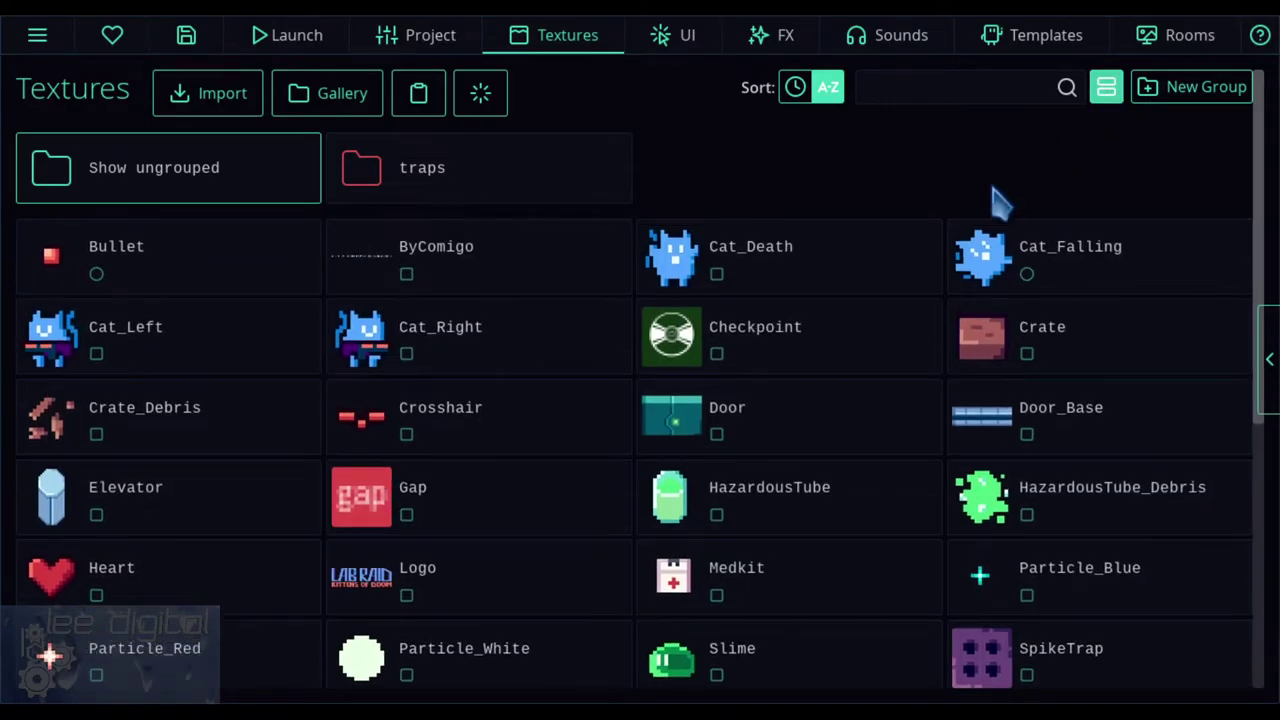
scroll(670, 268, "down", 2)
scroll(670, 268, "down", 2)
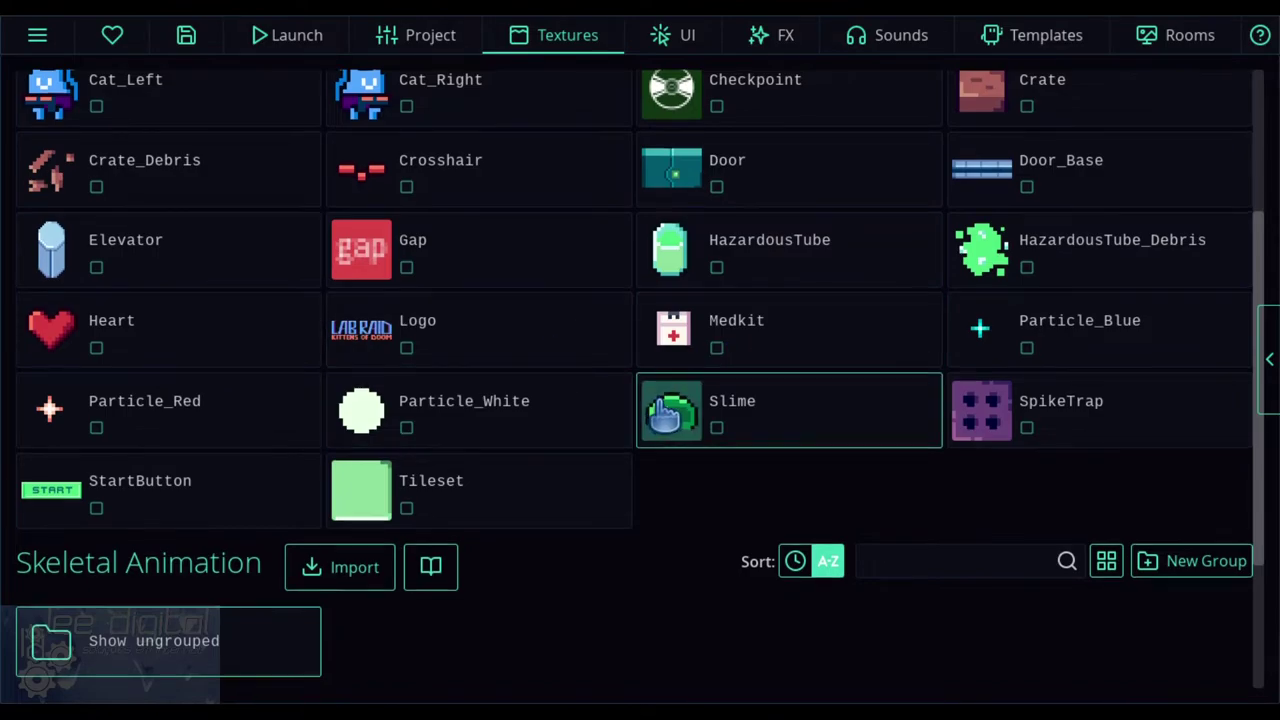
scroll(665, 415, "up", 5)
- View the text styles and fonts, and open the Cat_Damage particle emitter to inspect its preview up close
left_click(686, 40)
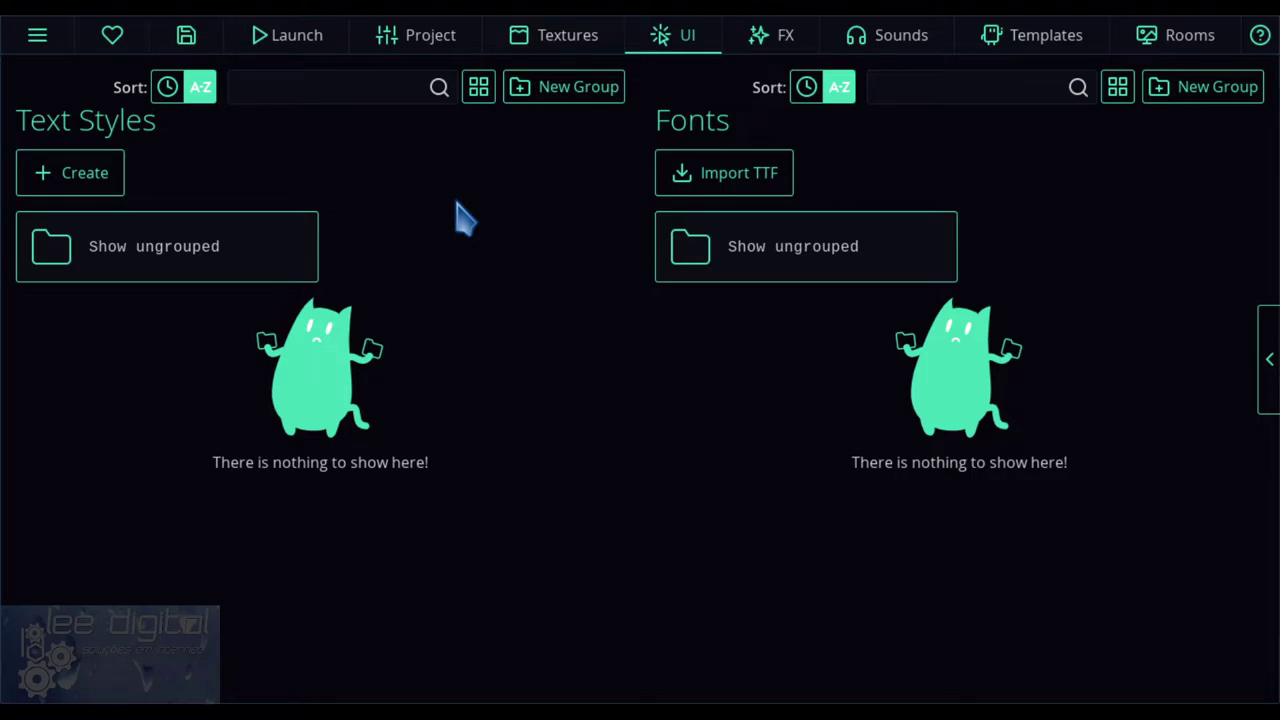
left_click(800, 52)
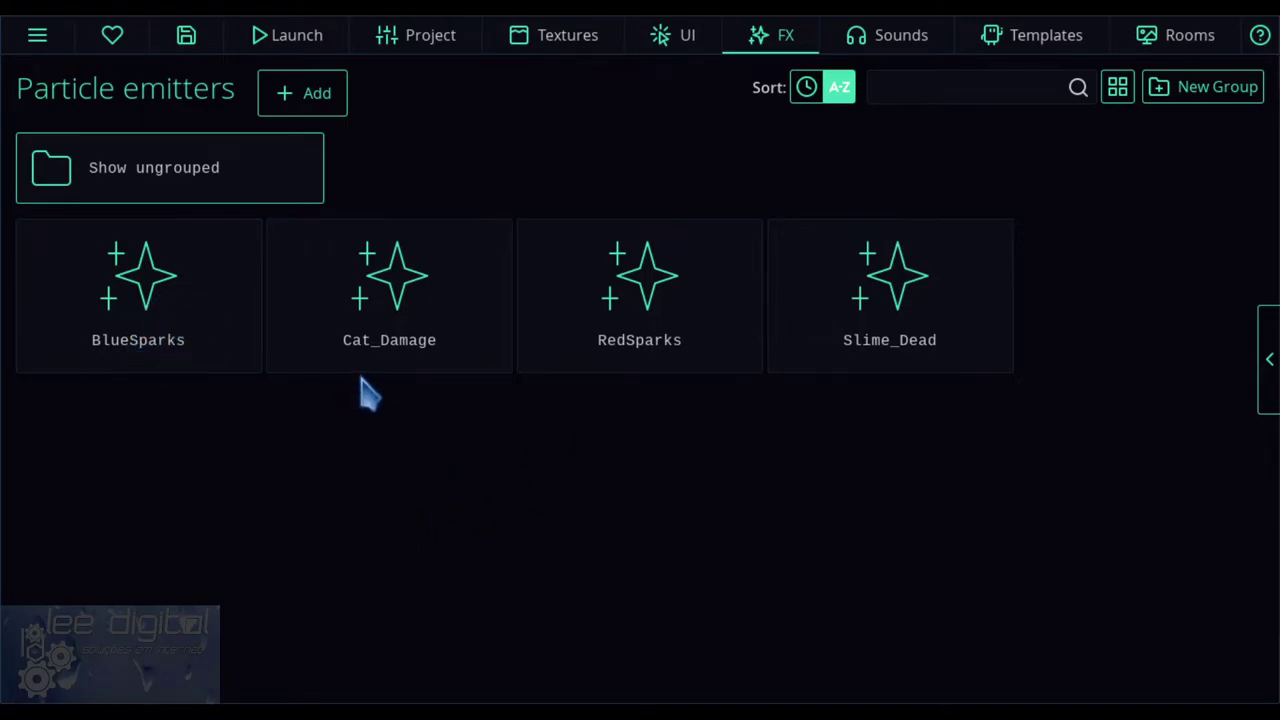
left_click(402, 288)
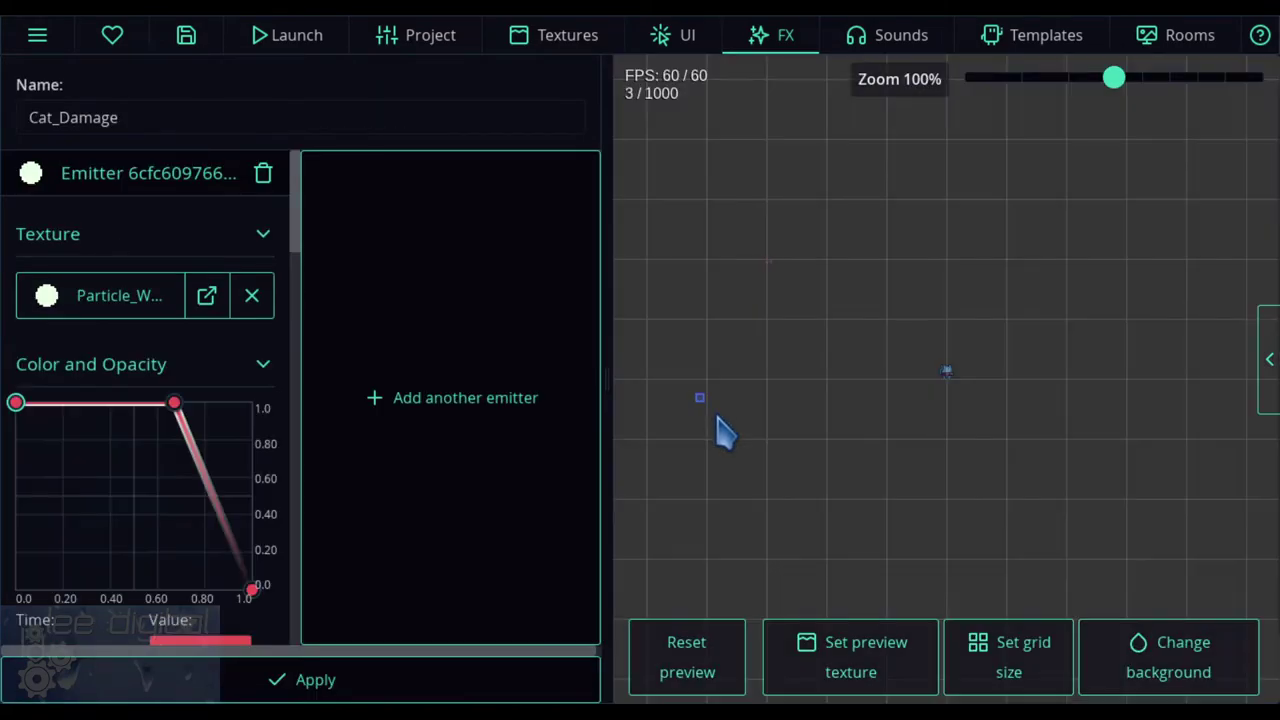
scroll(968, 400, "up", 6)
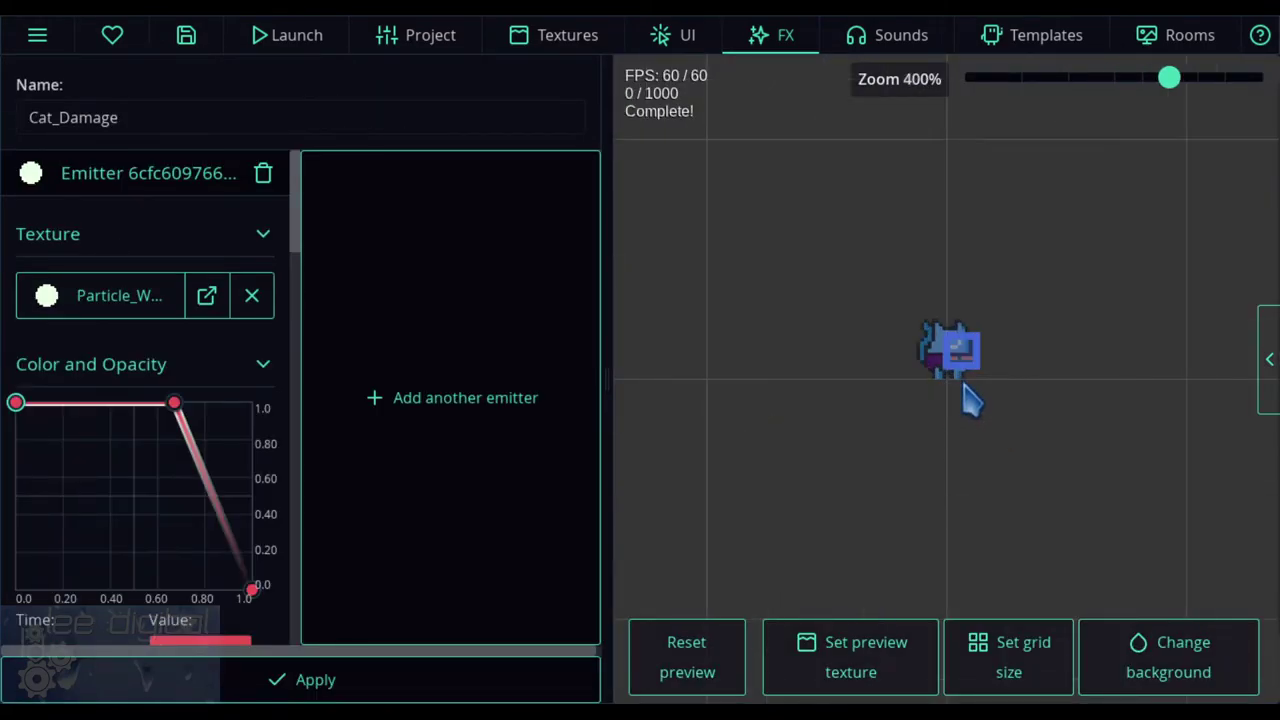
scroll(970, 390, "up", 2)
scroll(970, 390, "down", 4)
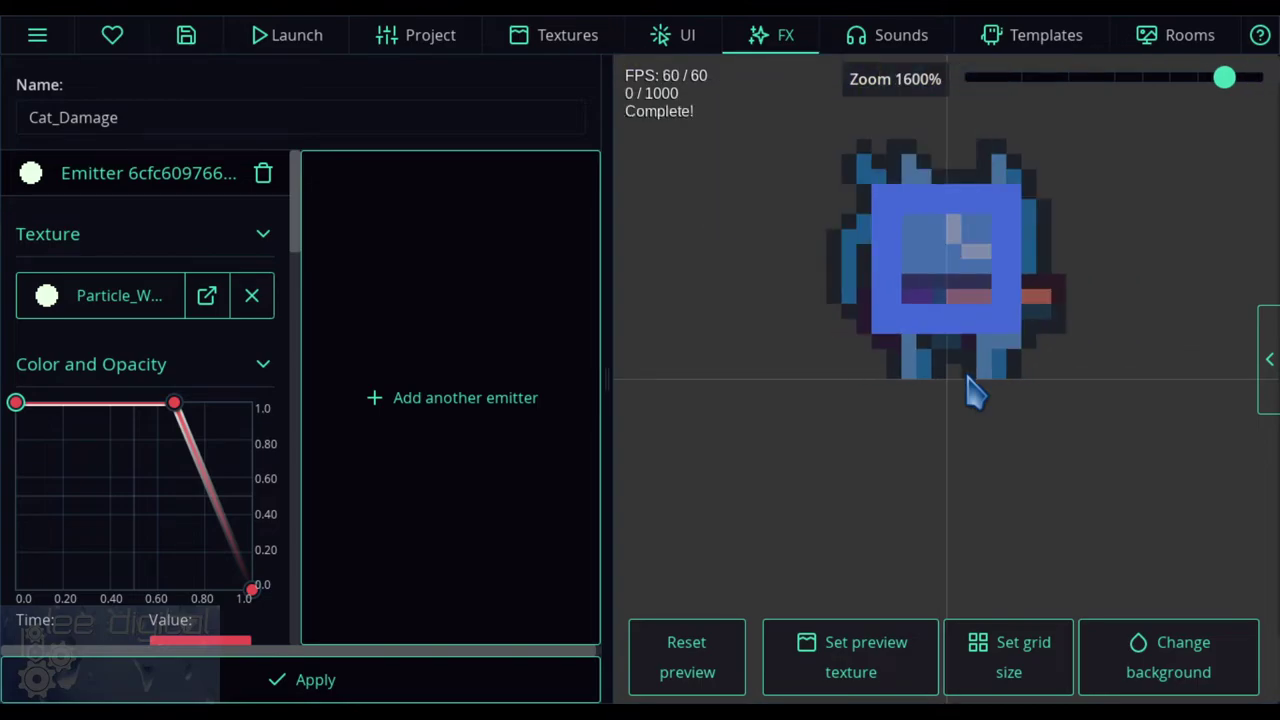
scroll(975, 393, "down", 1)
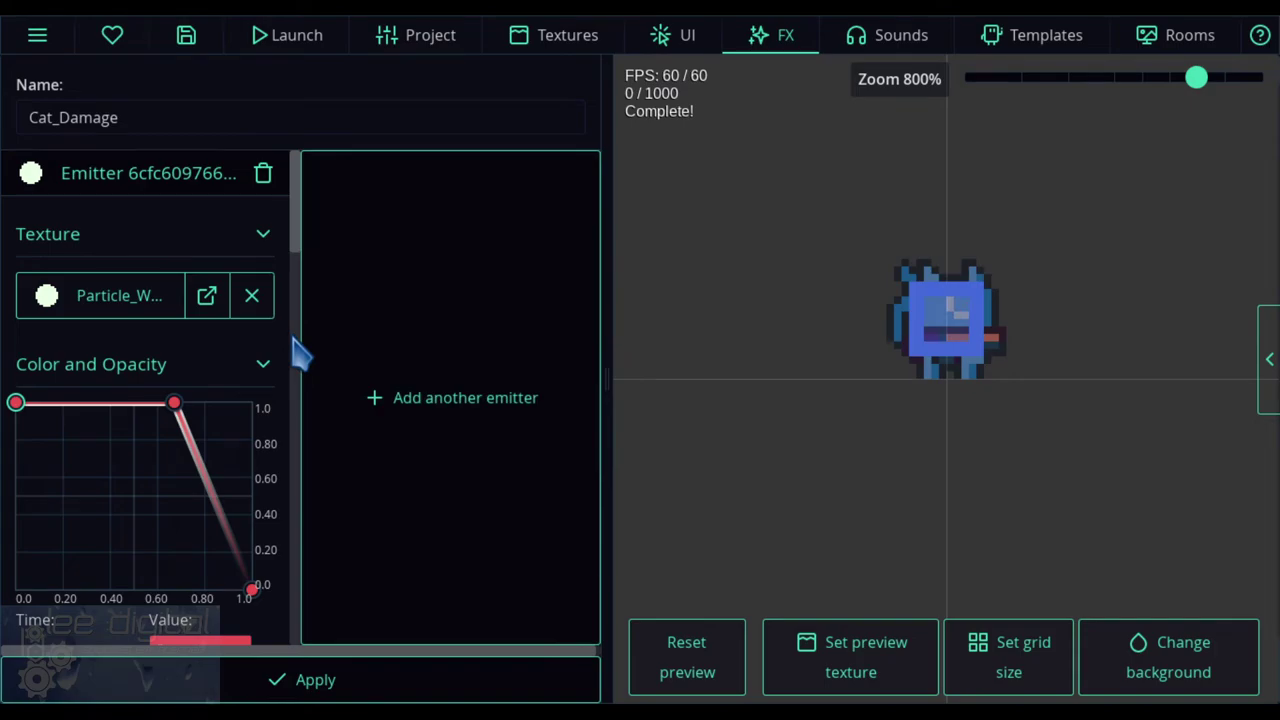
- Review the Cat_Damage emitter's settings from Texture through Shape and Positioning, and open the project's sounds
scroll(300, 352, "down", 8)
scroll(298, 355, "down", 6)
scroll(300, 362, "down", 6)
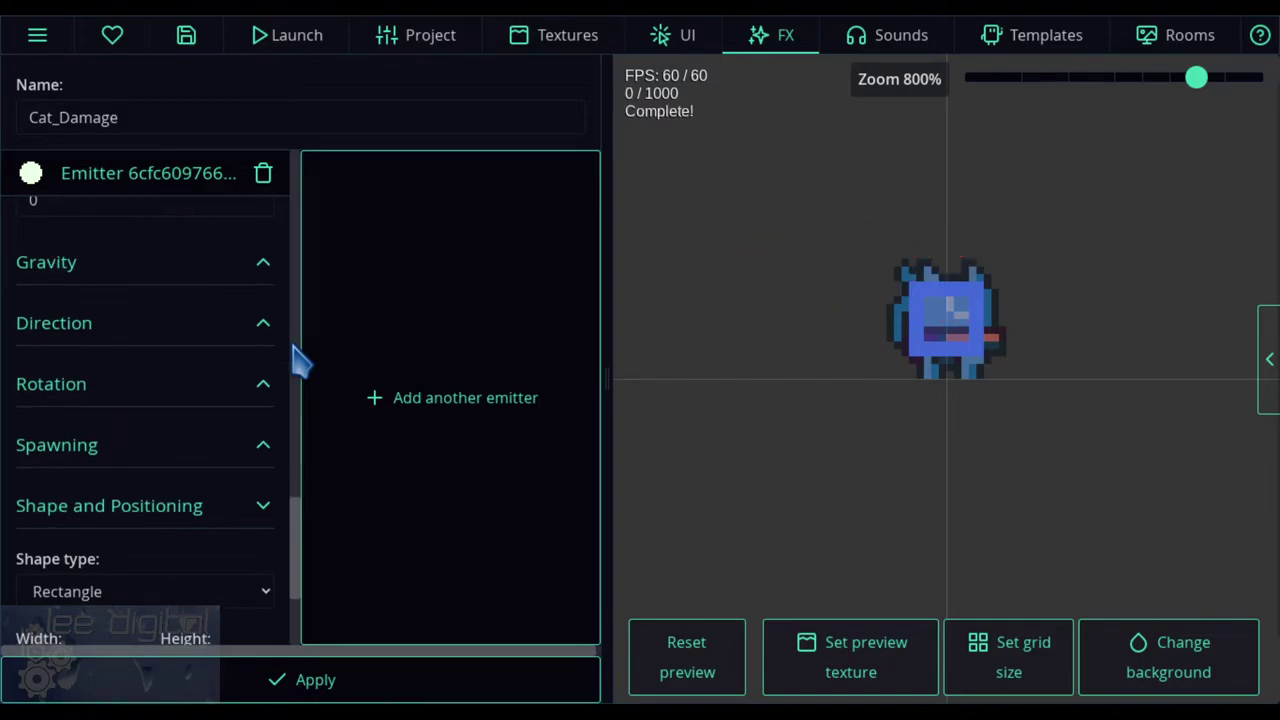
scroll(300, 360, "down", 3)
scroll(300, 360, "up", 4)
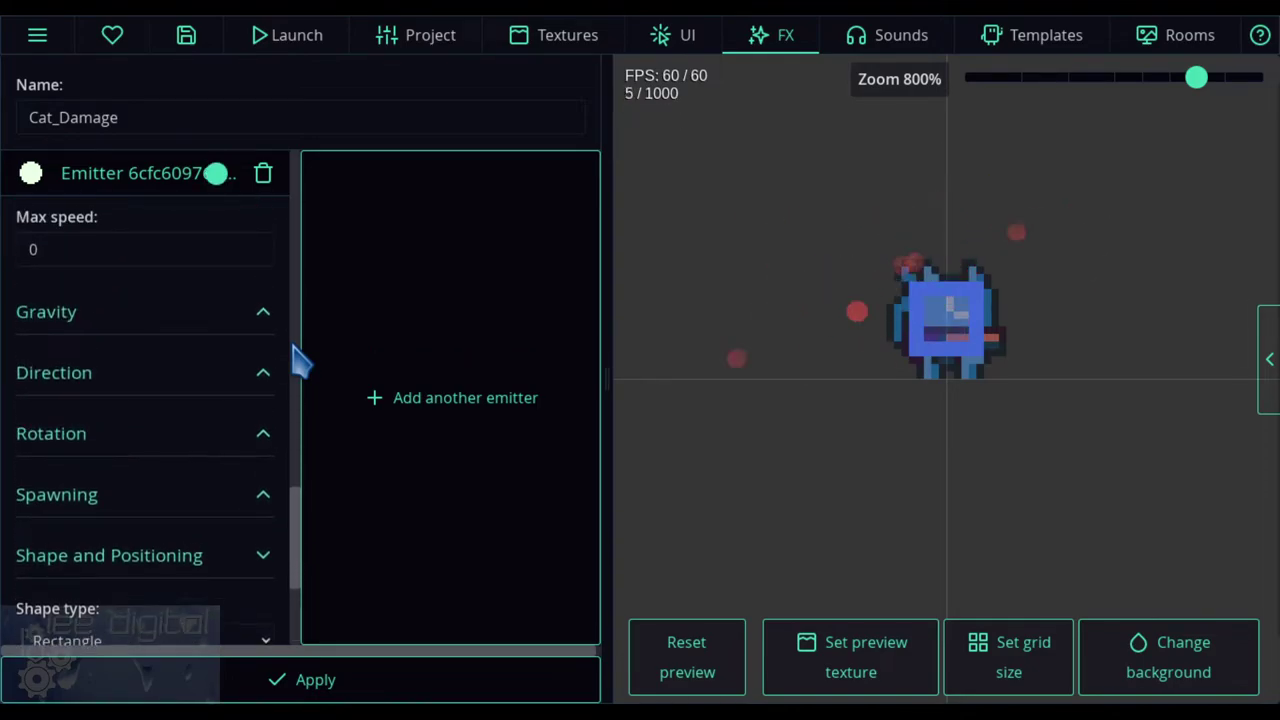
scroll(298, 360, "up", 6)
scroll(298, 362, "up", 3)
scroll(298, 360, "up", 5)
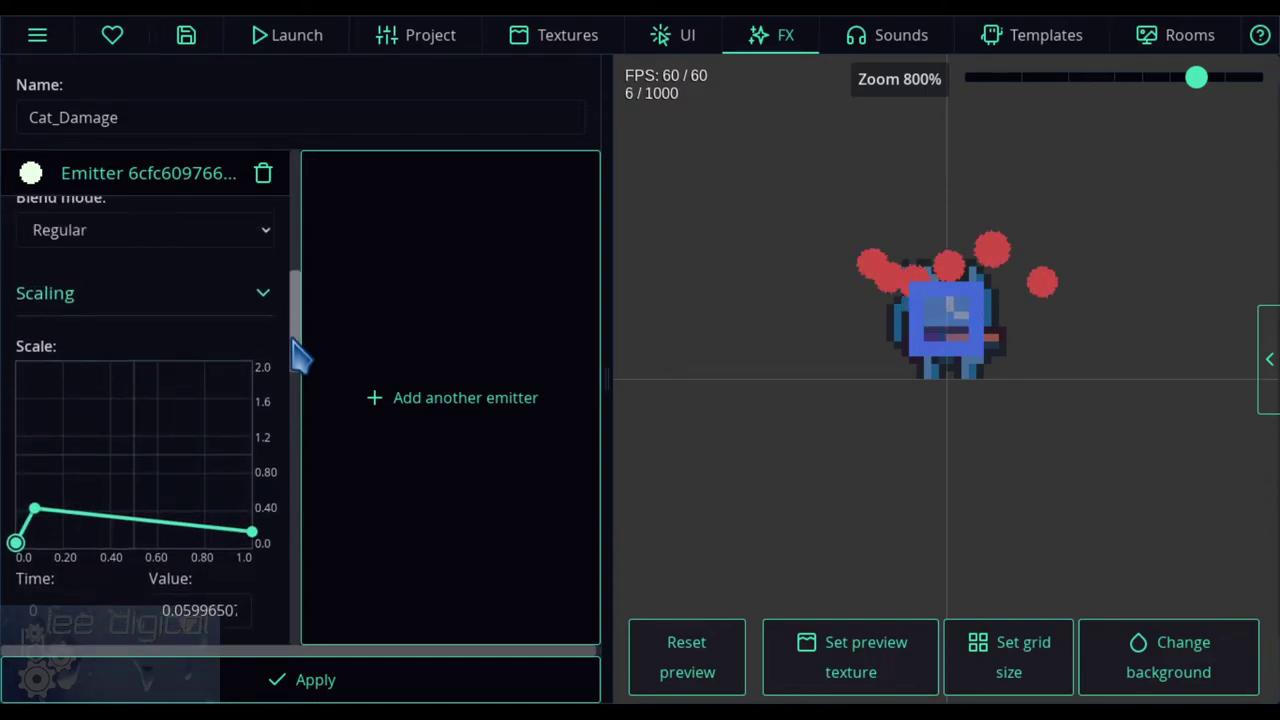
scroll(298, 358, "up", 3)
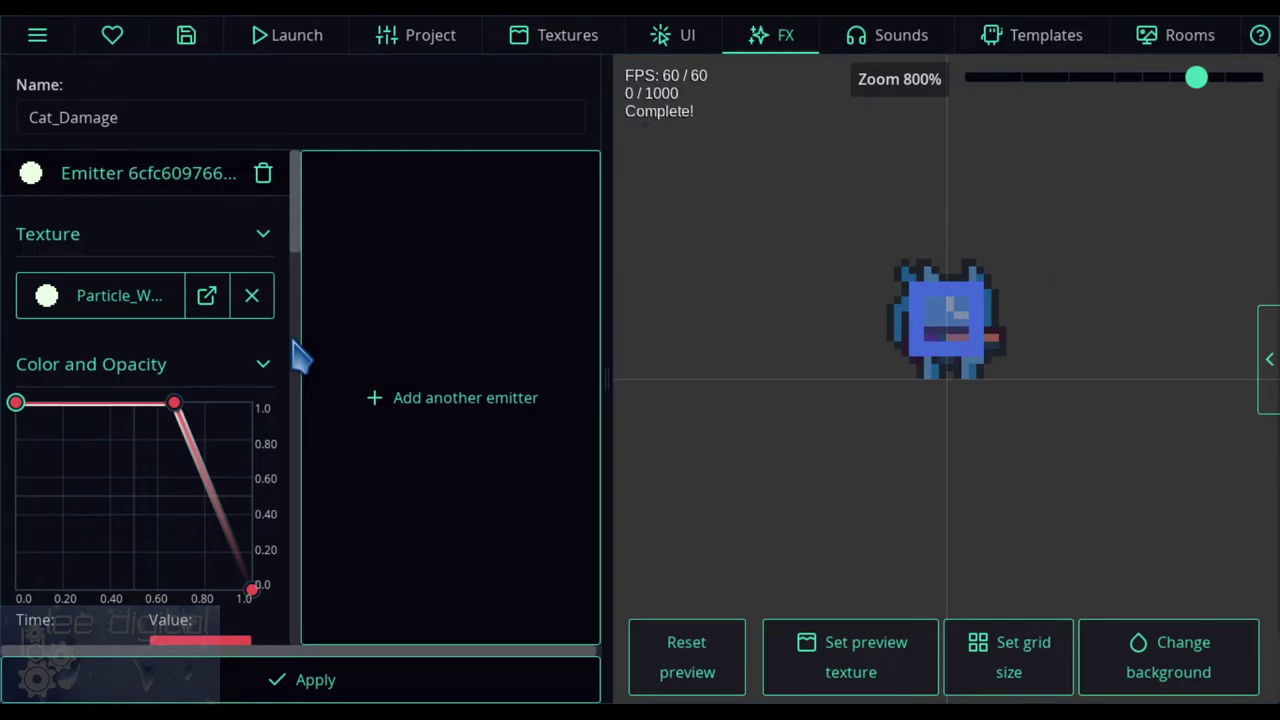
left_click(886, 44)
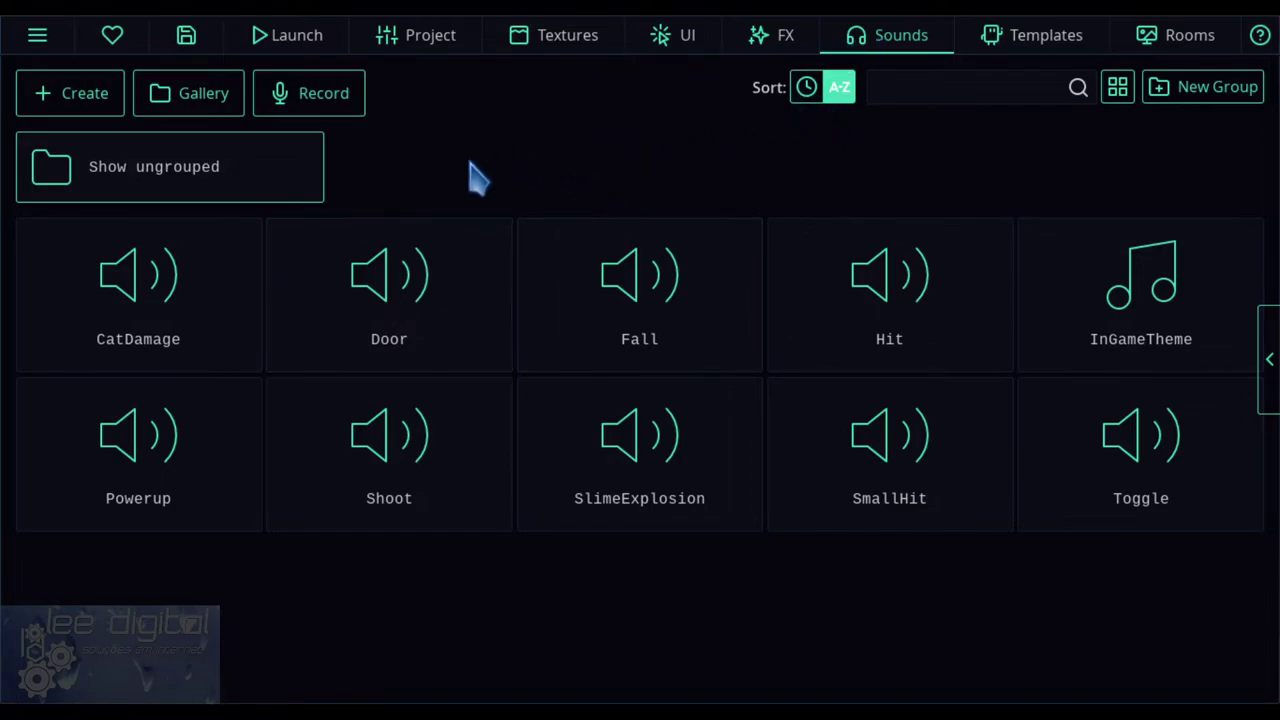
- Open the Cat_Right texture, examine its frame slicing settings, animation preview and enlarged frames, and save it
left_click(588, 44)
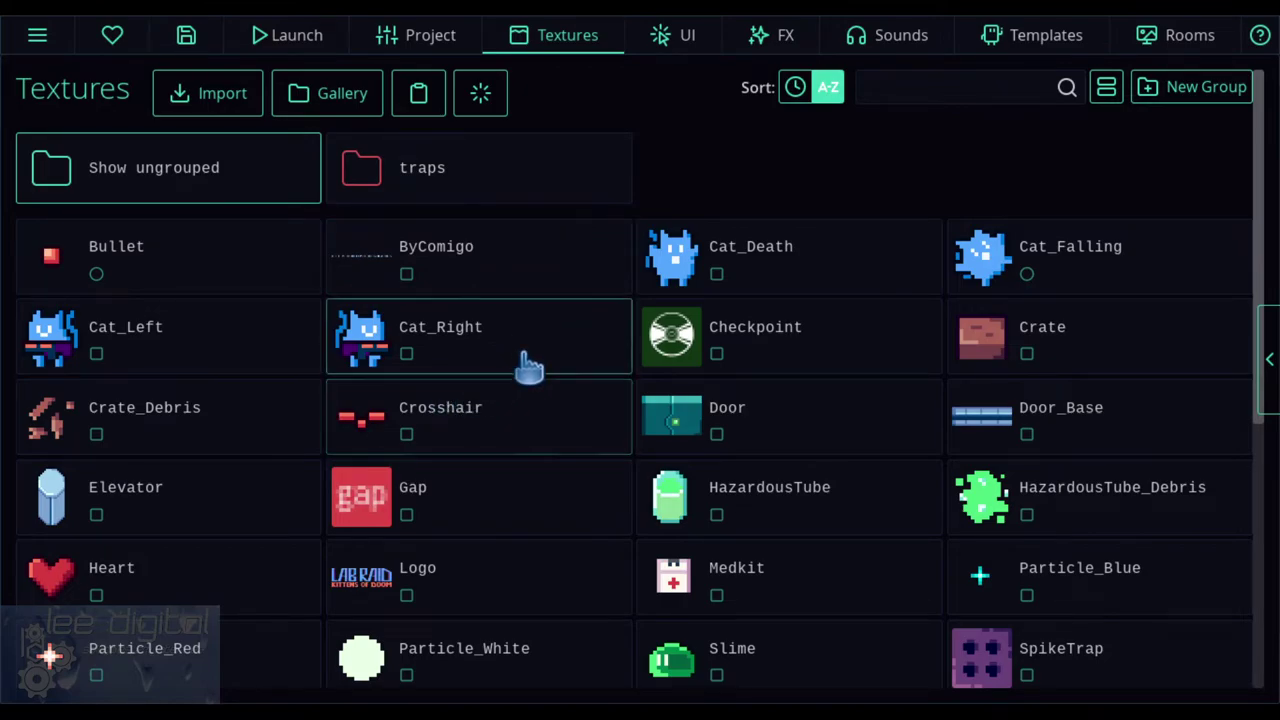
left_click(453, 340)
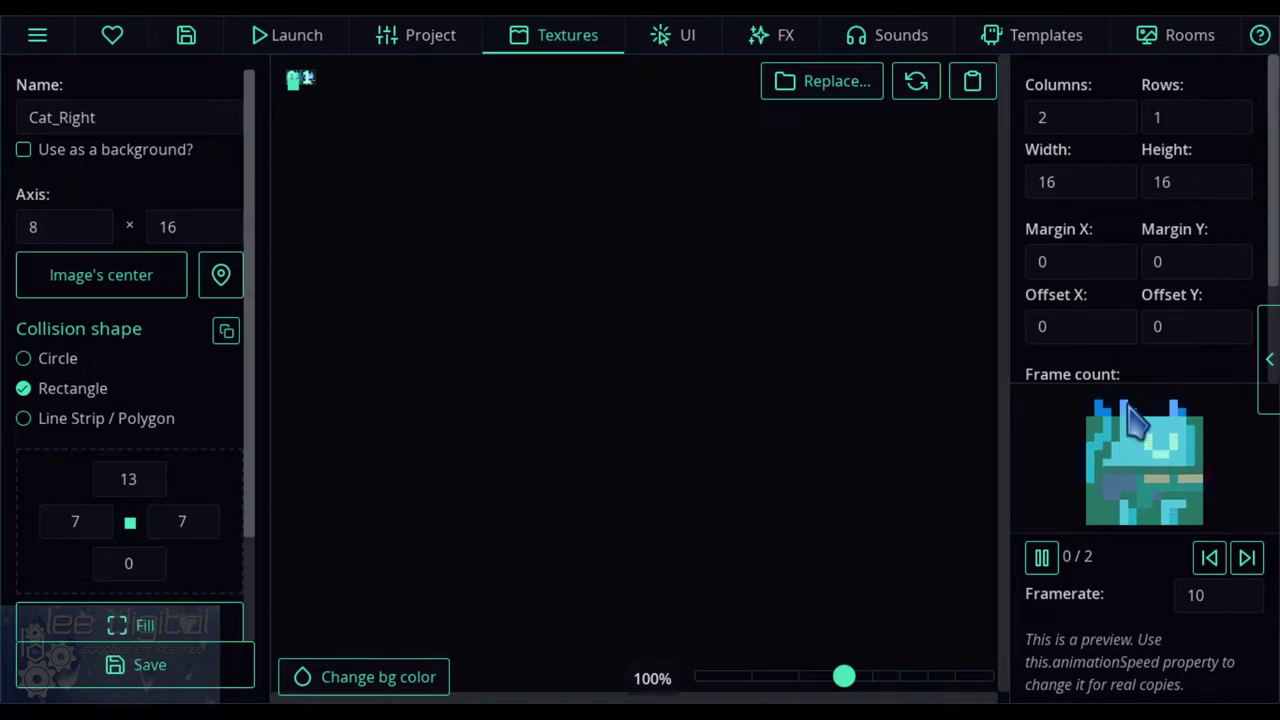
scroll(1127, 325, "down", 3)
scroll(1128, 328, "up", 3)
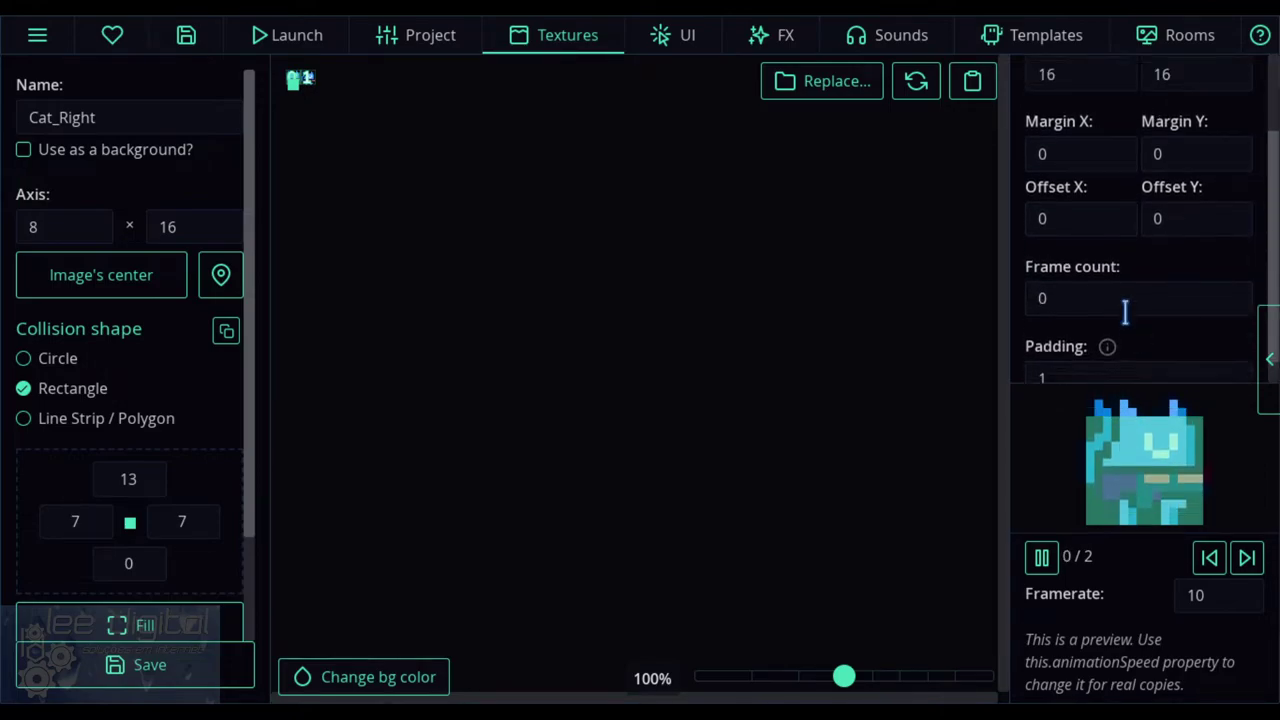
scroll(1130, 328, "down", 3)
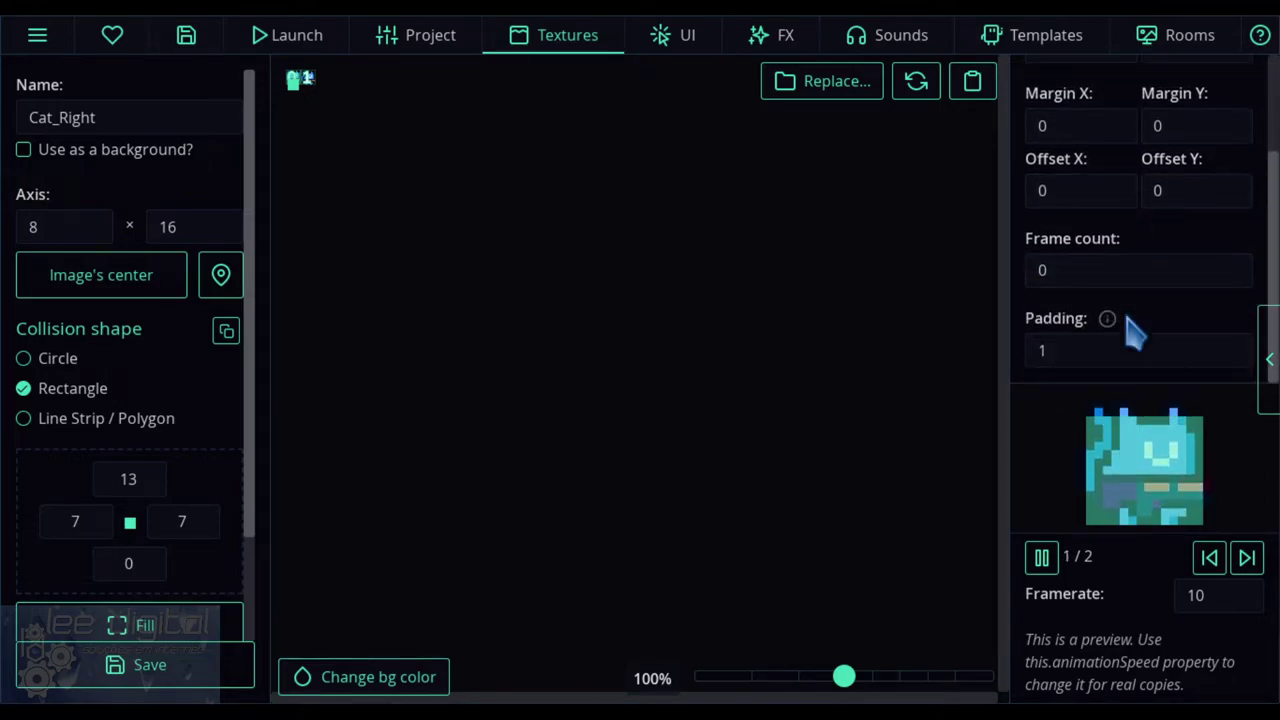
scroll(1130, 330, "up", 3)
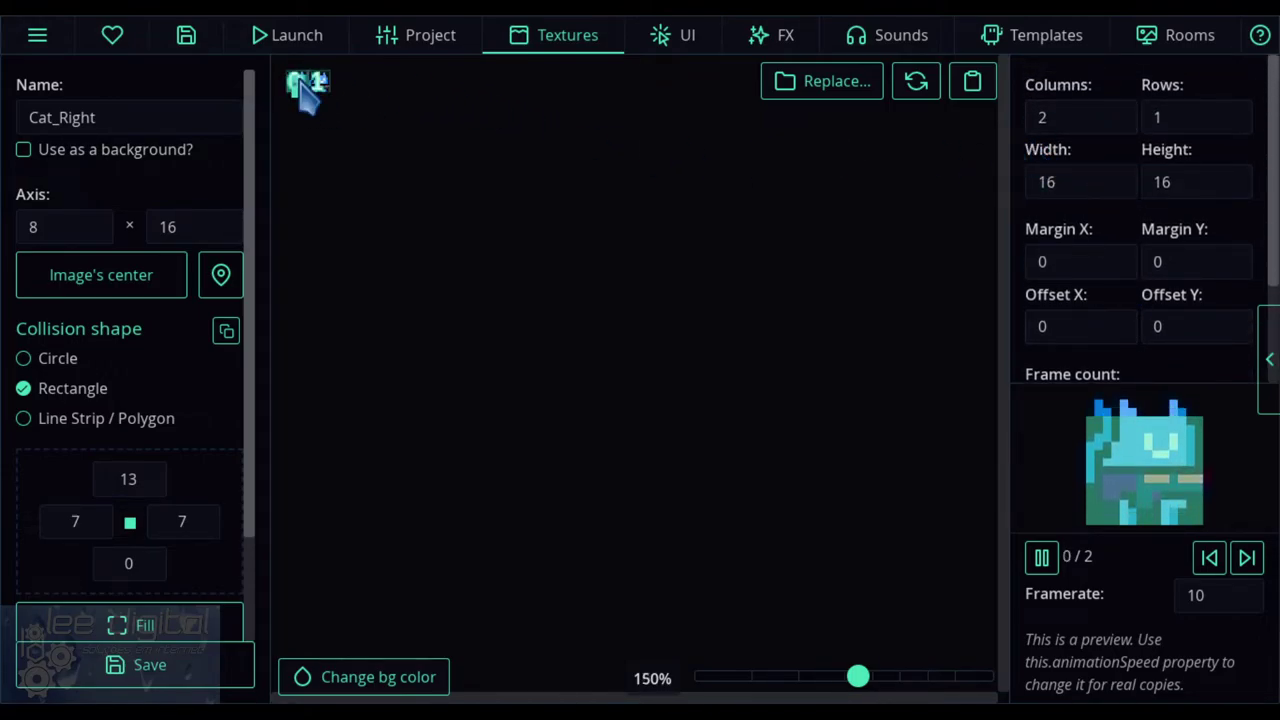
scroll(300, 85, "up", 5)
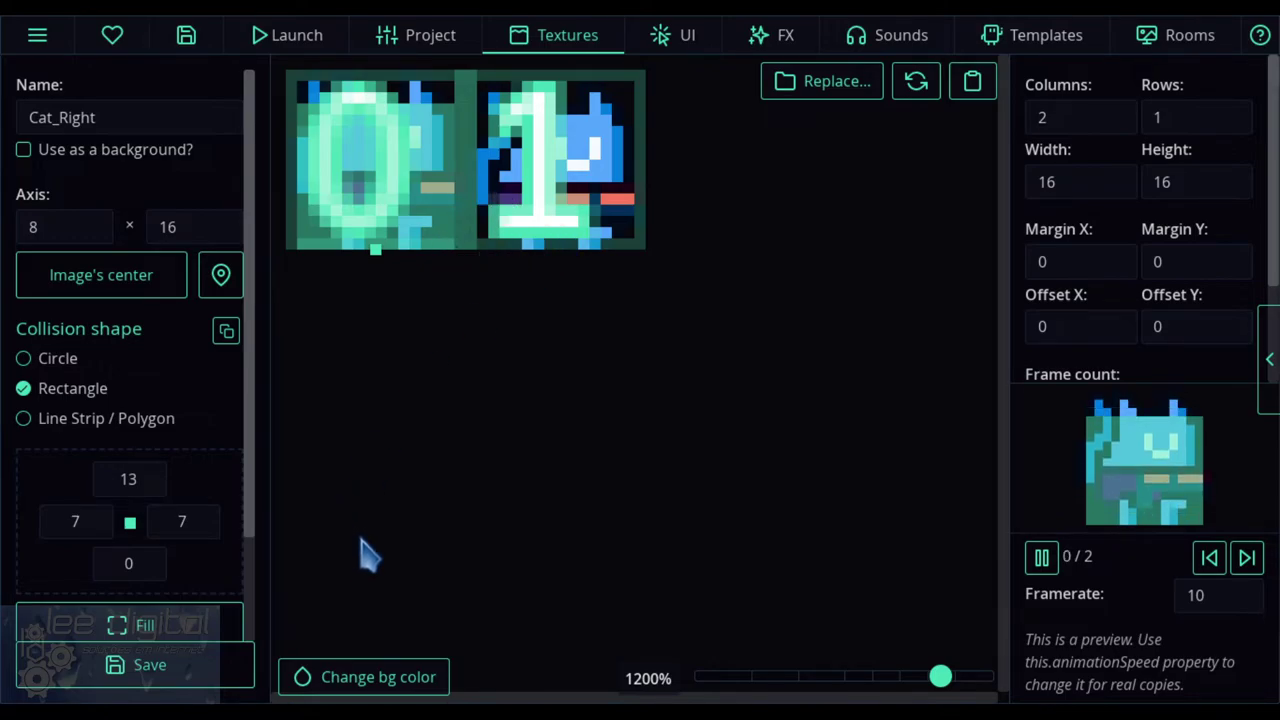
left_click(206, 677)
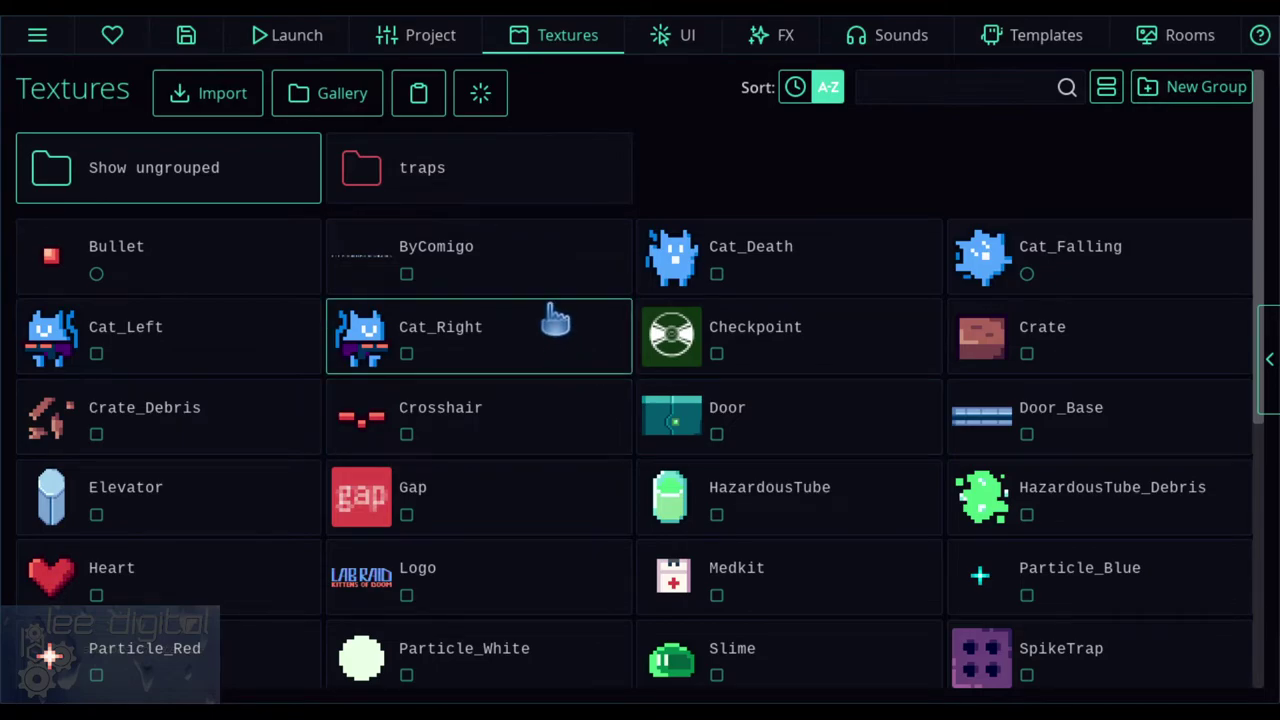
- Open the Tileset texture and examine its numbered frames, and return to the project's sounds
scroll(555, 318, "down", 5)
left_click(441, 452)
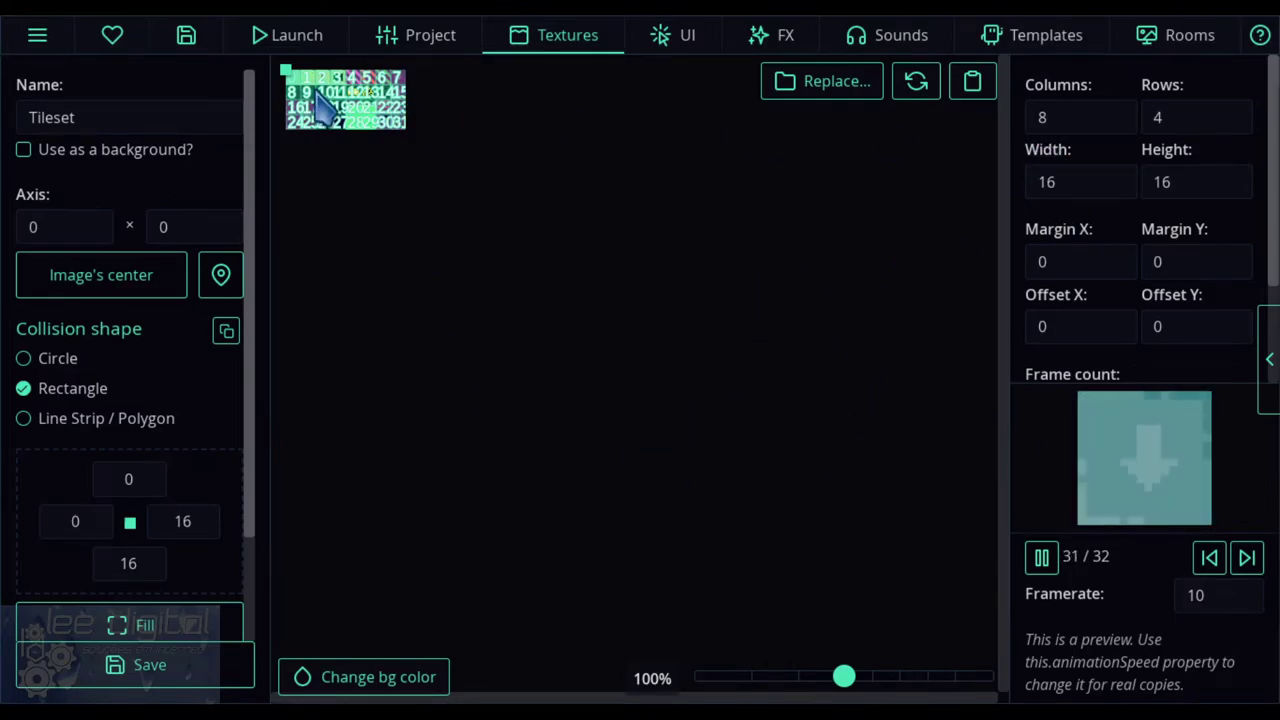
scroll(322, 100, "up", 3)
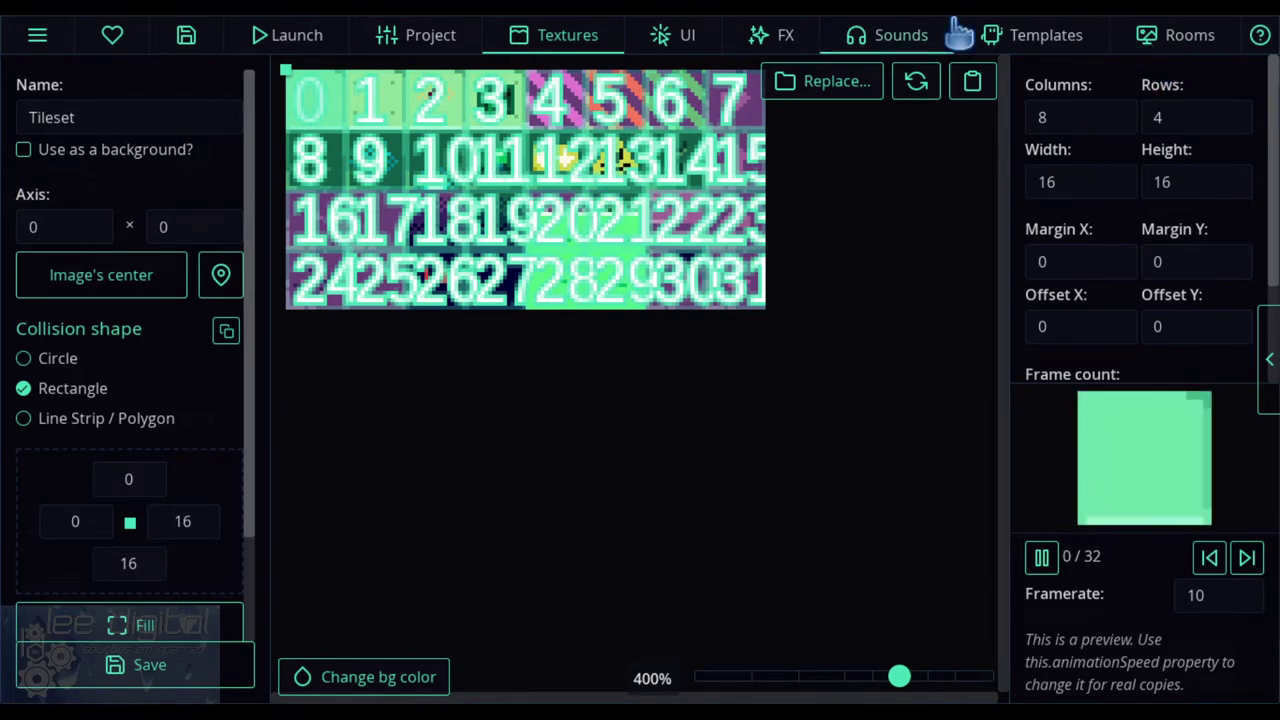
left_click(905, 45)
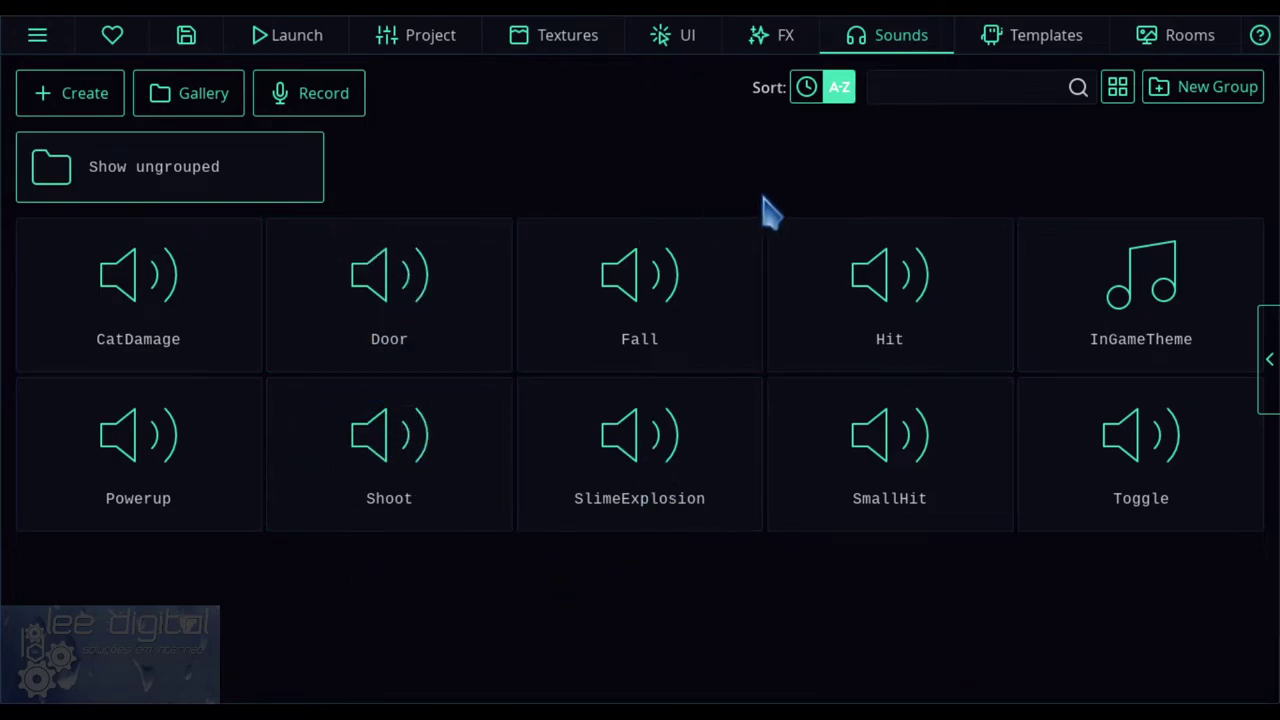
- Create a sound group named "sound effects" with the orange color, and open the group
left_click(1212, 102)
left_click(563, 283)
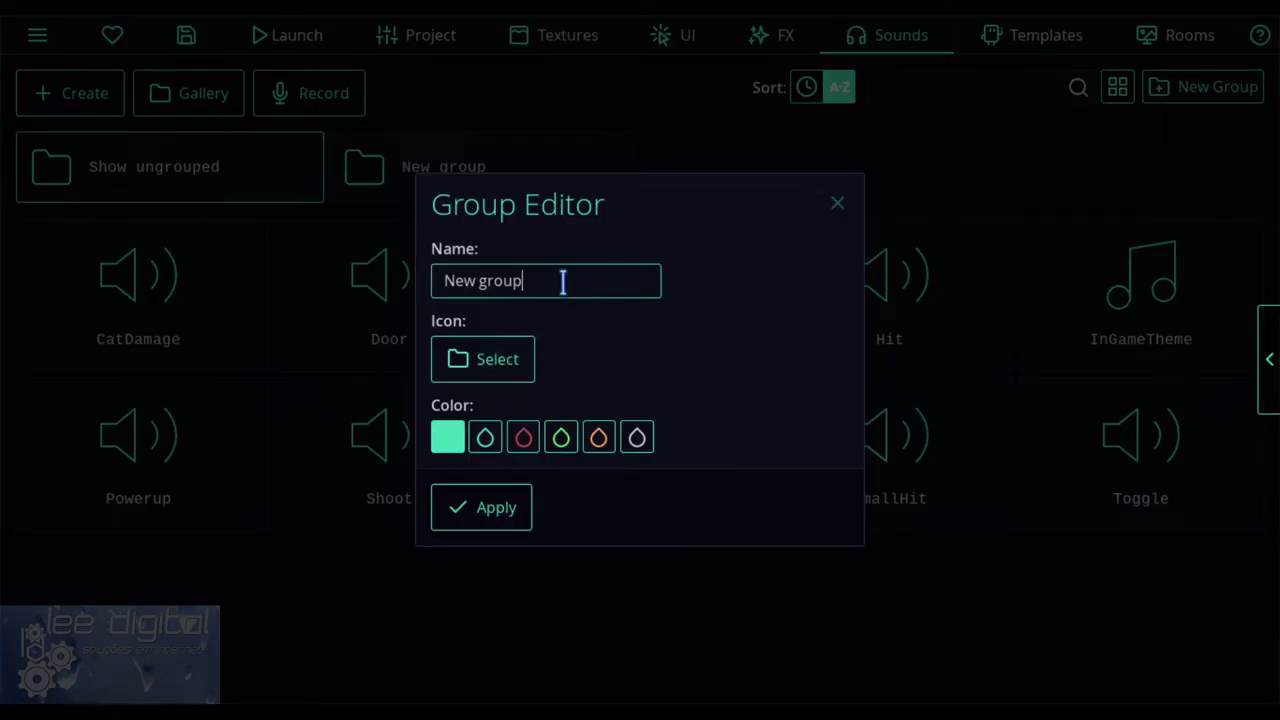
triple_click(563, 283)
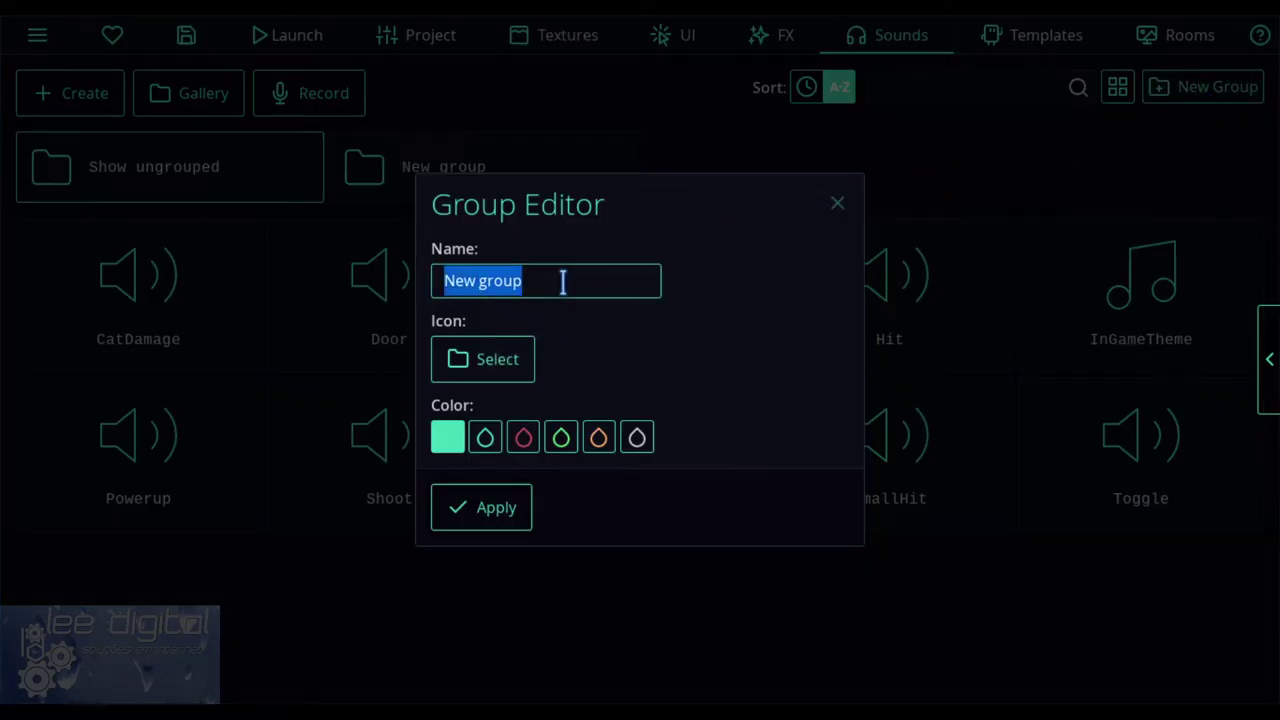
type("sound")
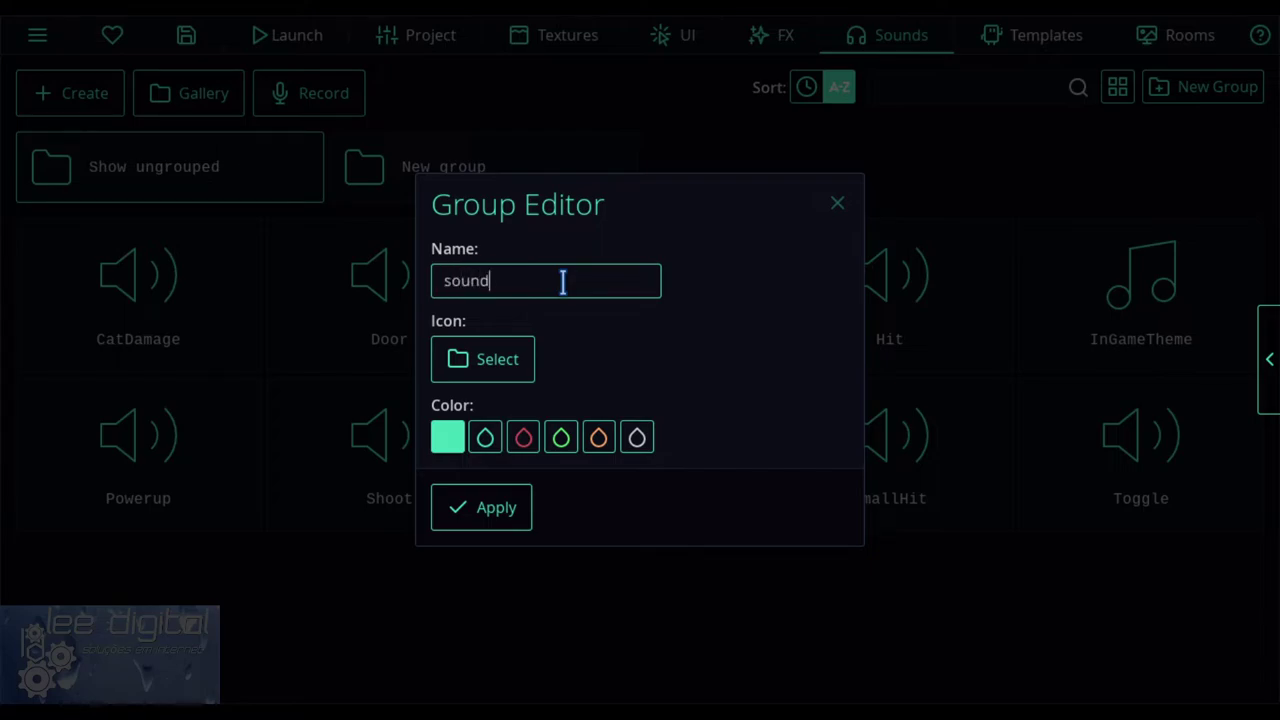
type(" effects")
left_click(600, 440)
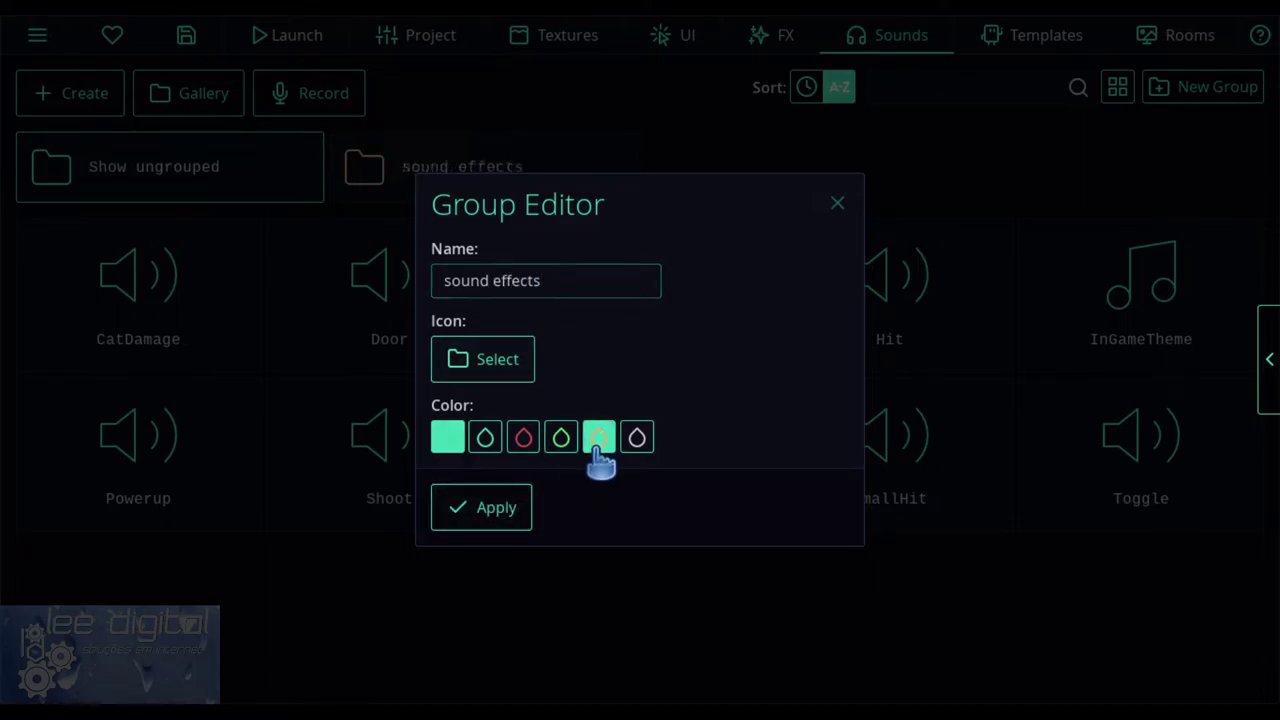
left_click(482, 508)
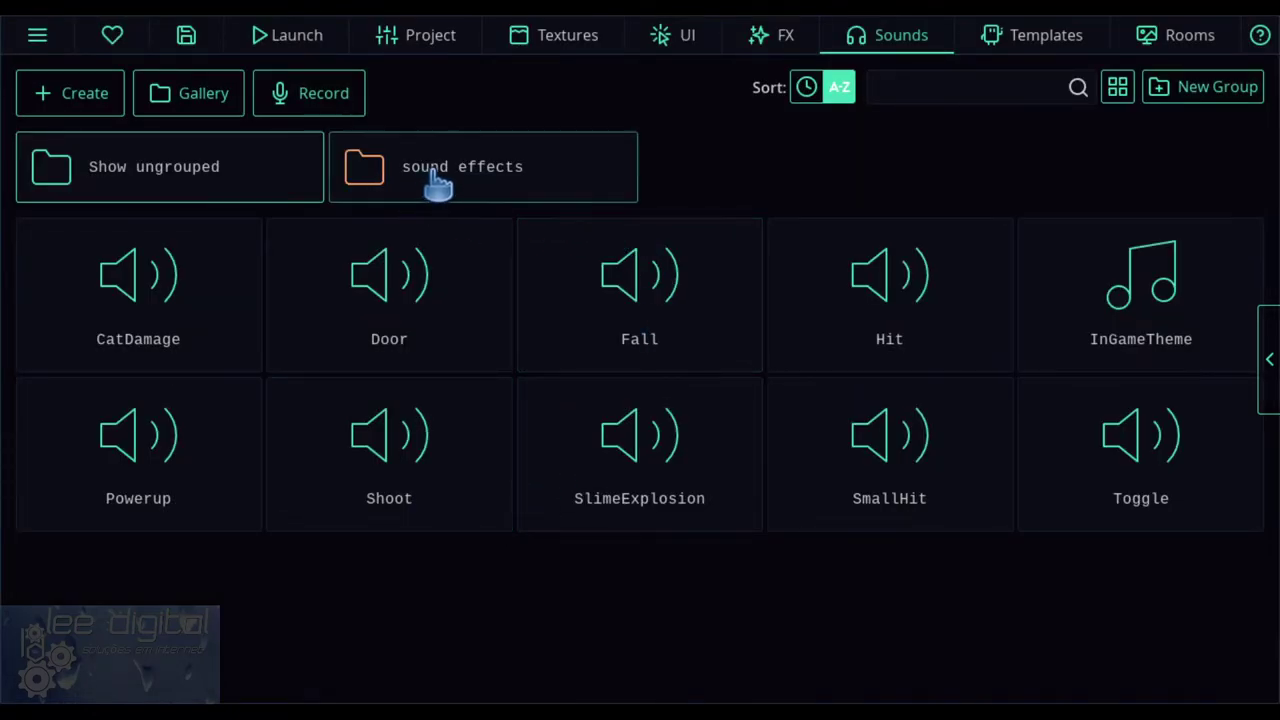
left_click(497, 183)
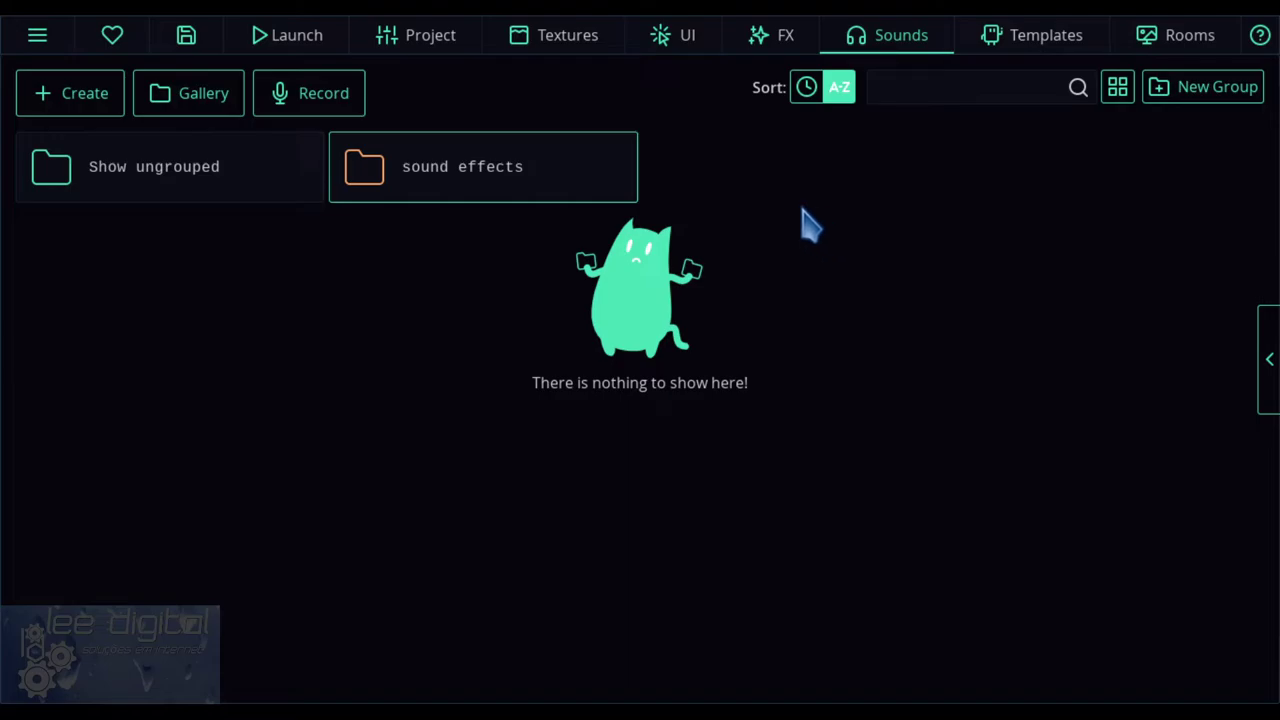
- Open the Cat template from the project's templates and review its Creation event code and Appearance settings
left_click(1035, 56)
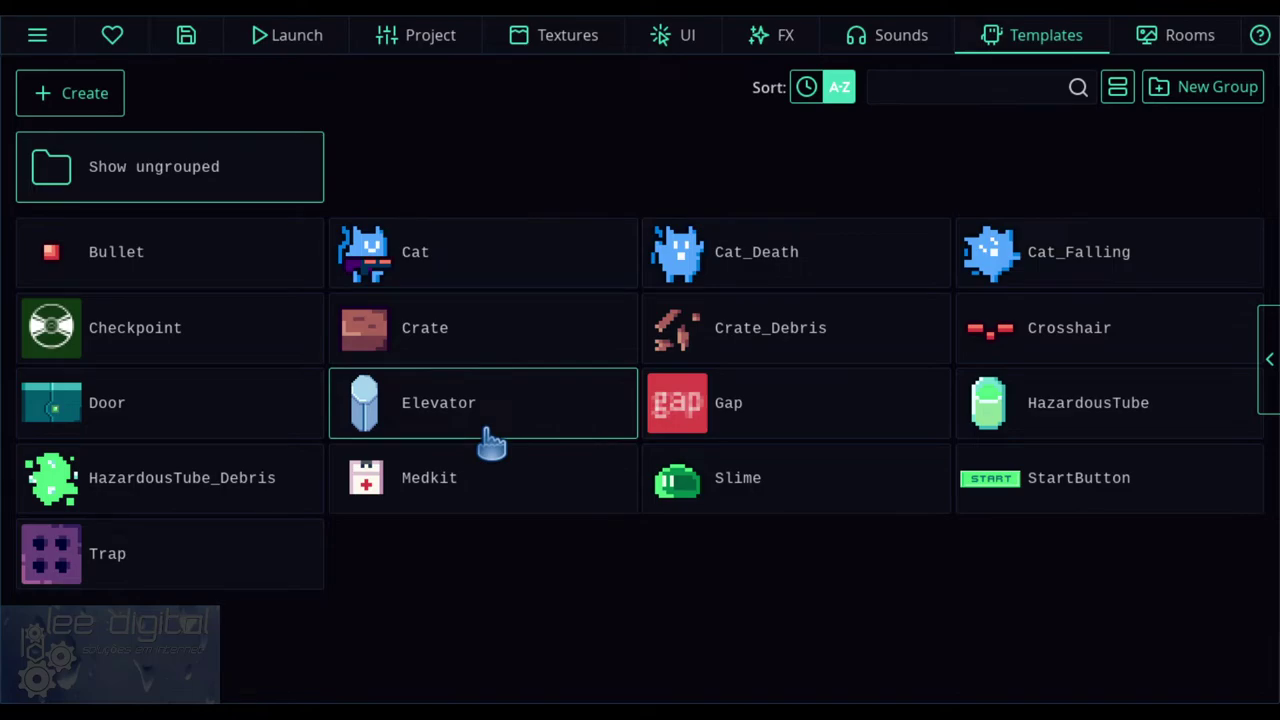
left_click(463, 275)
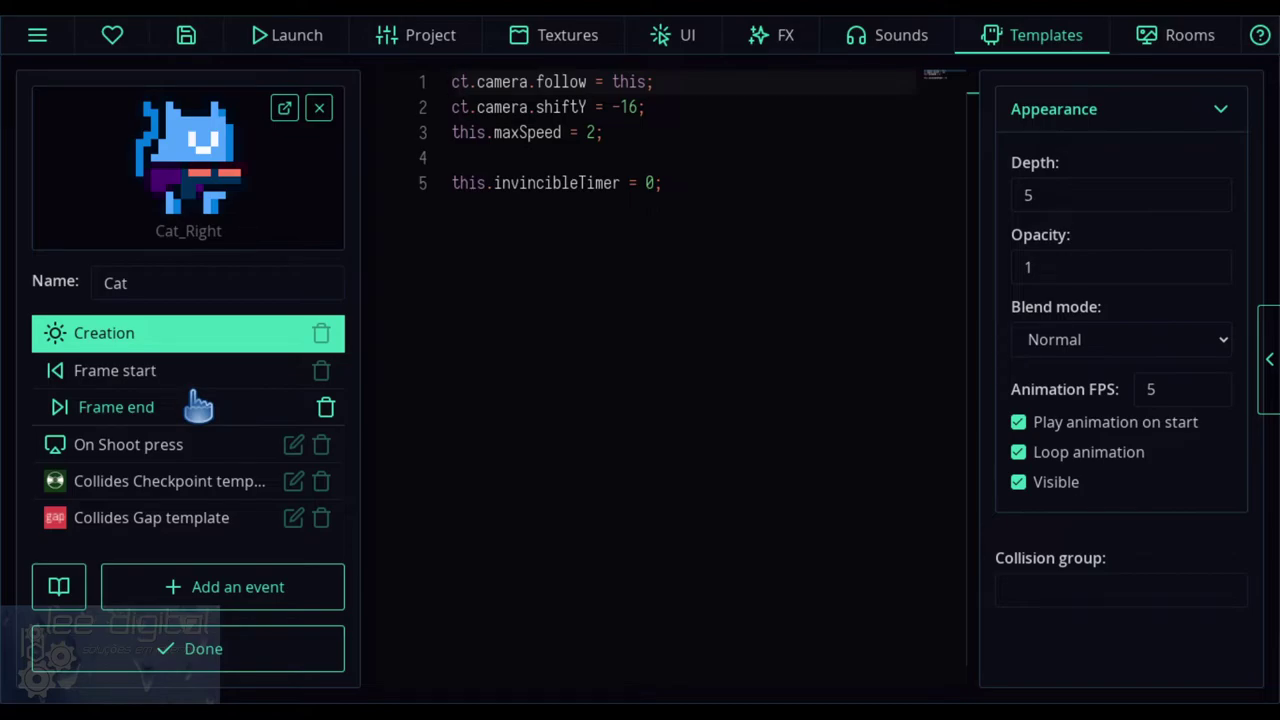
left_click(167, 338)
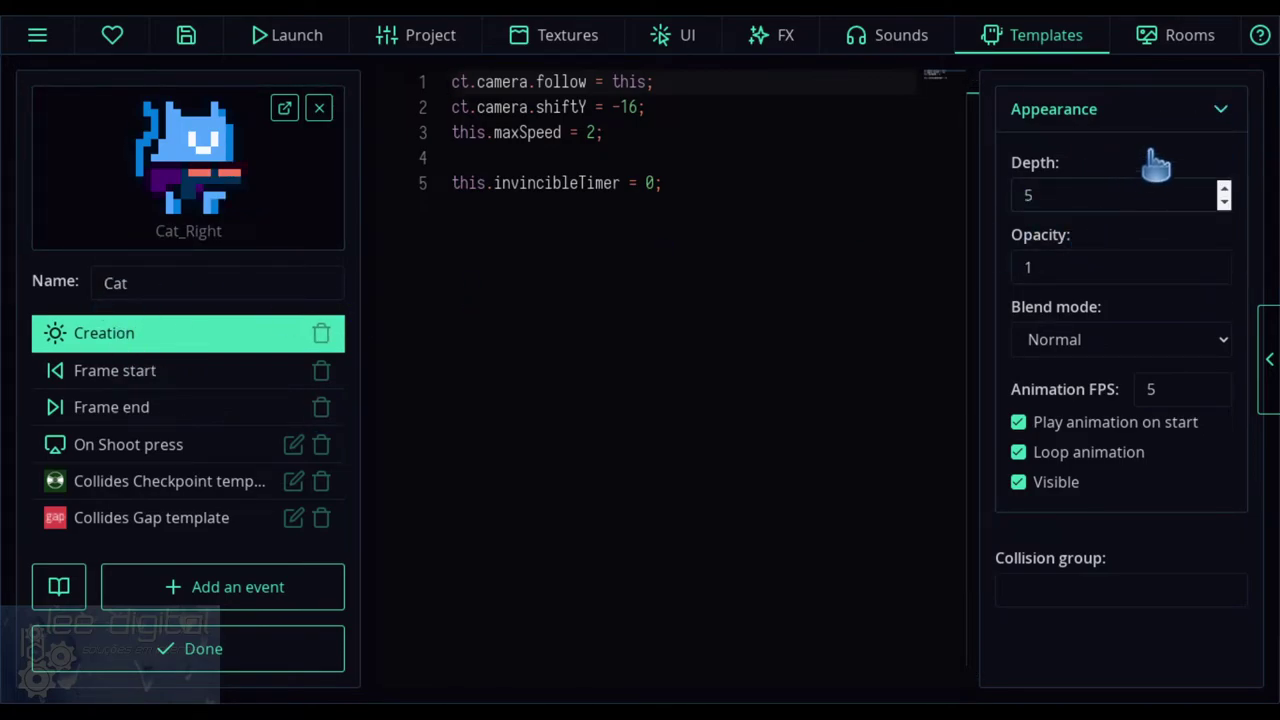
left_click(1221, 112)
left_click(1221, 112)
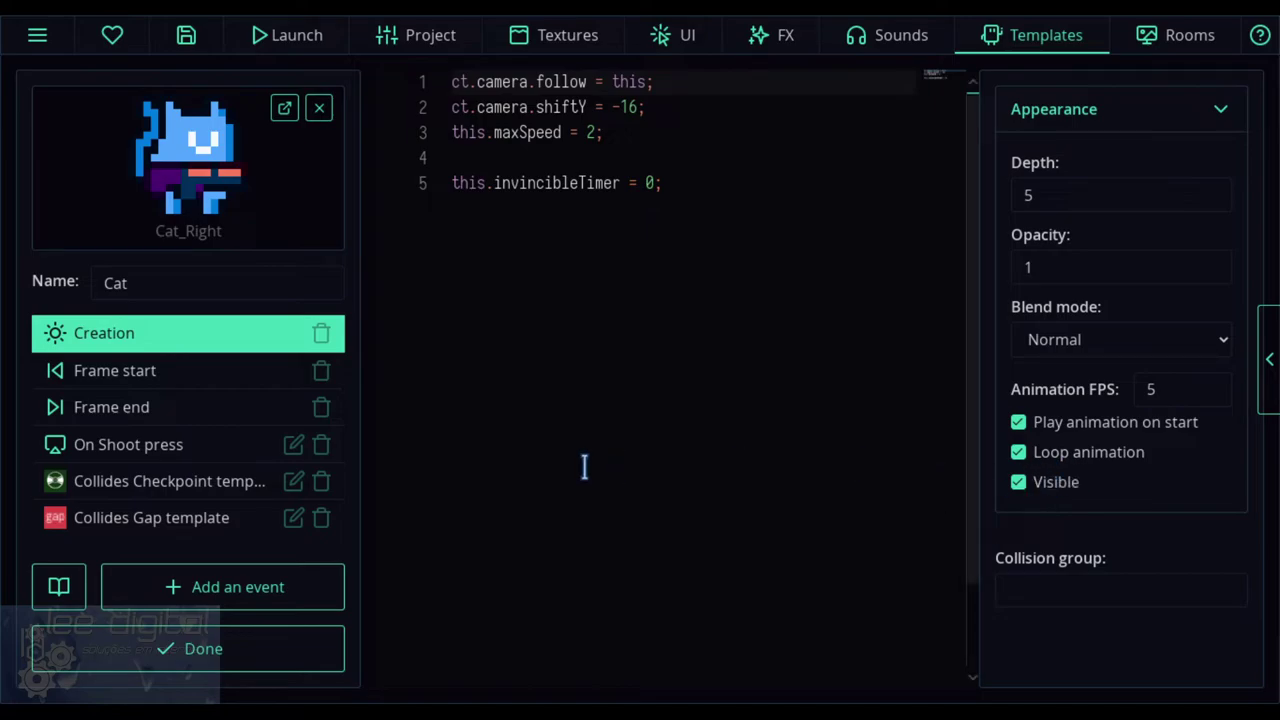
- Examine the events that can be added to the Cat template, covering Lifecycle, Actions and Pointer events, and close the list without adding any
left_click(279, 598)
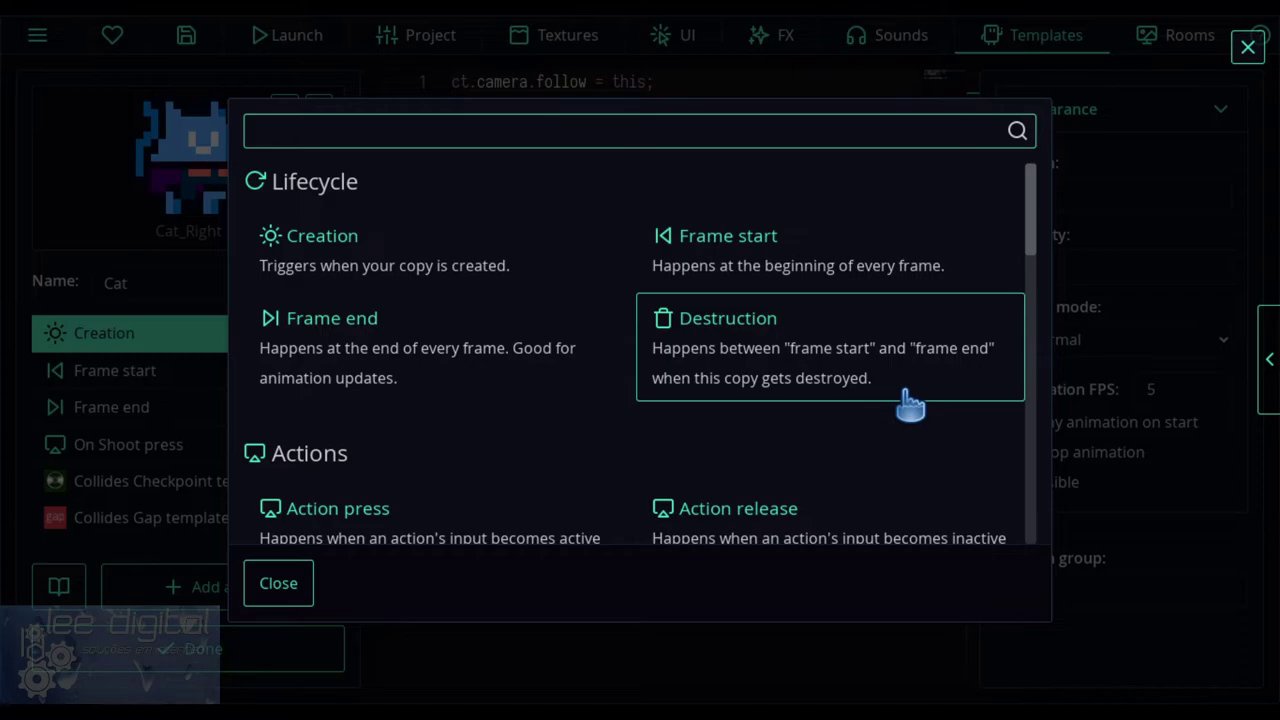
scroll(880, 383, "down", 2)
scroll(882, 376, "down", 2)
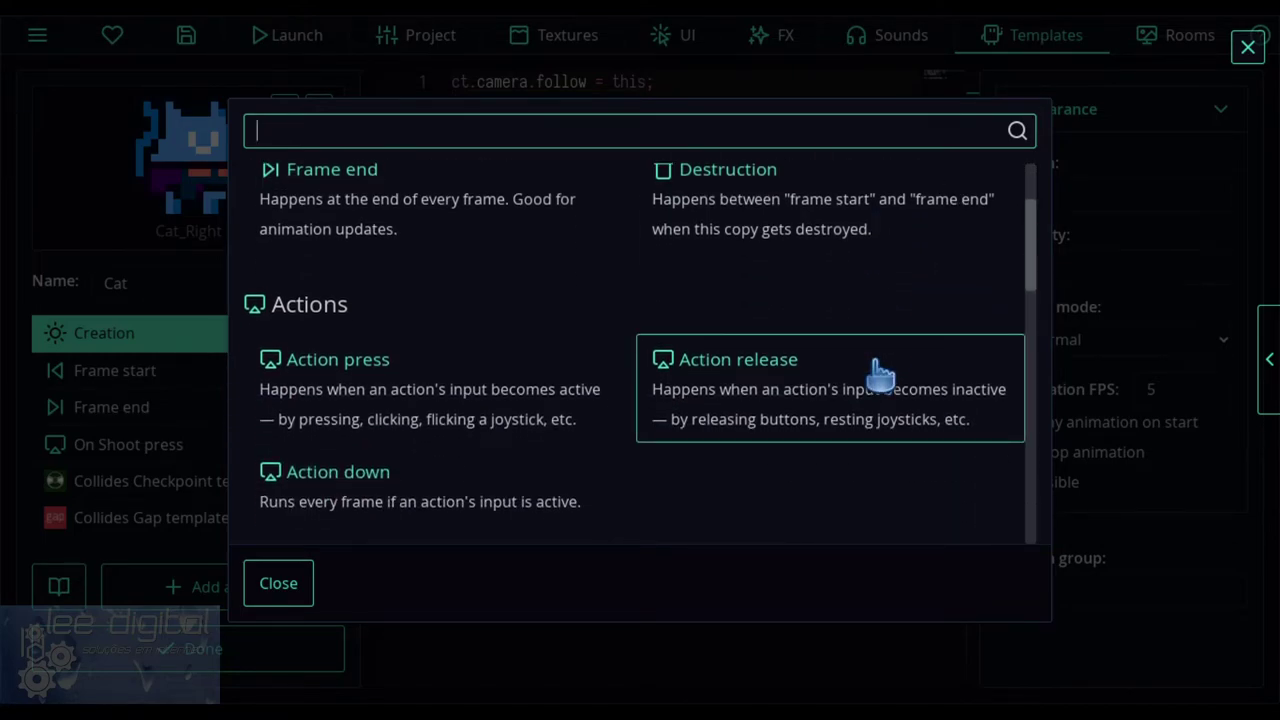
scroll(880, 376, "down", 1)
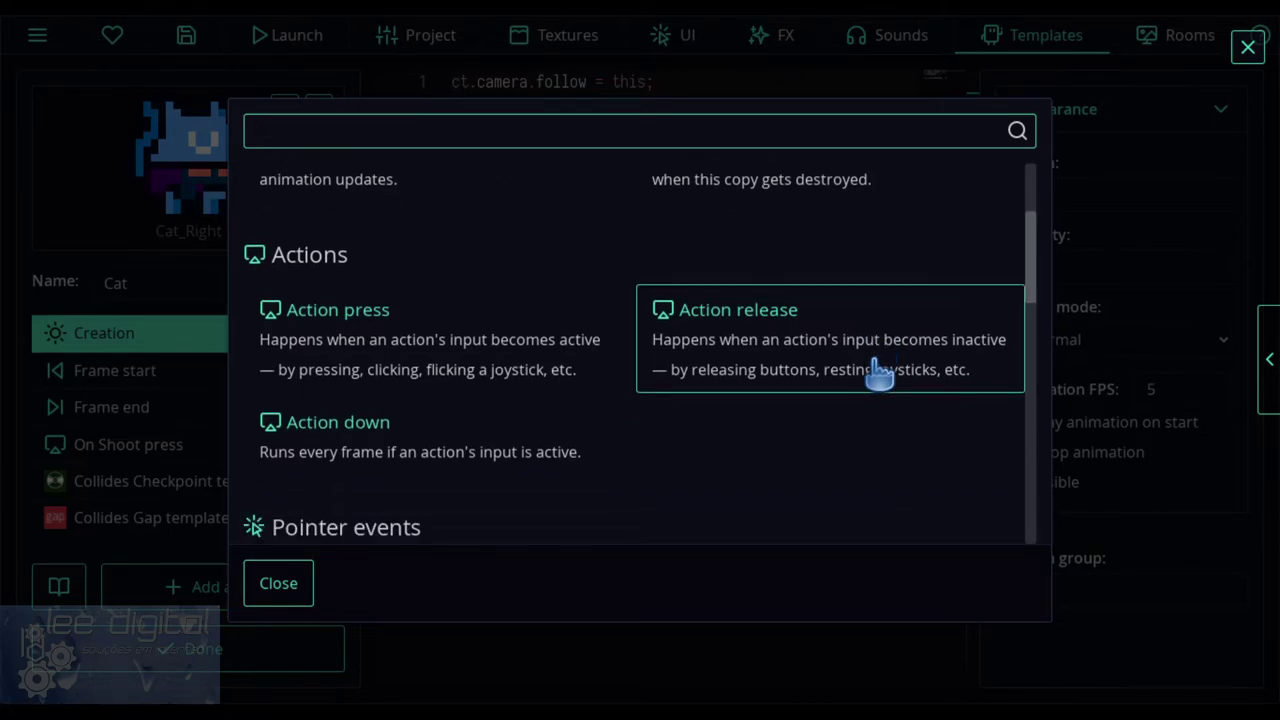
scroll(876, 372, "down", 1)
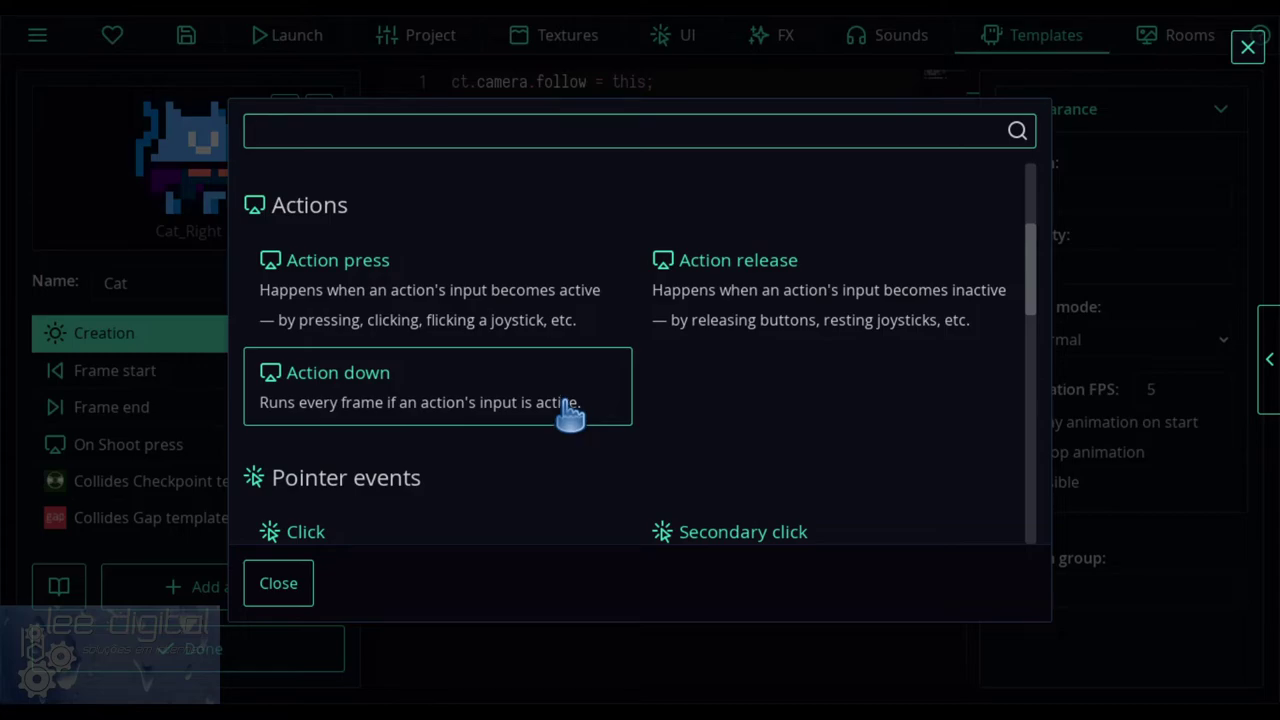
scroll(657, 386, "down", 1)
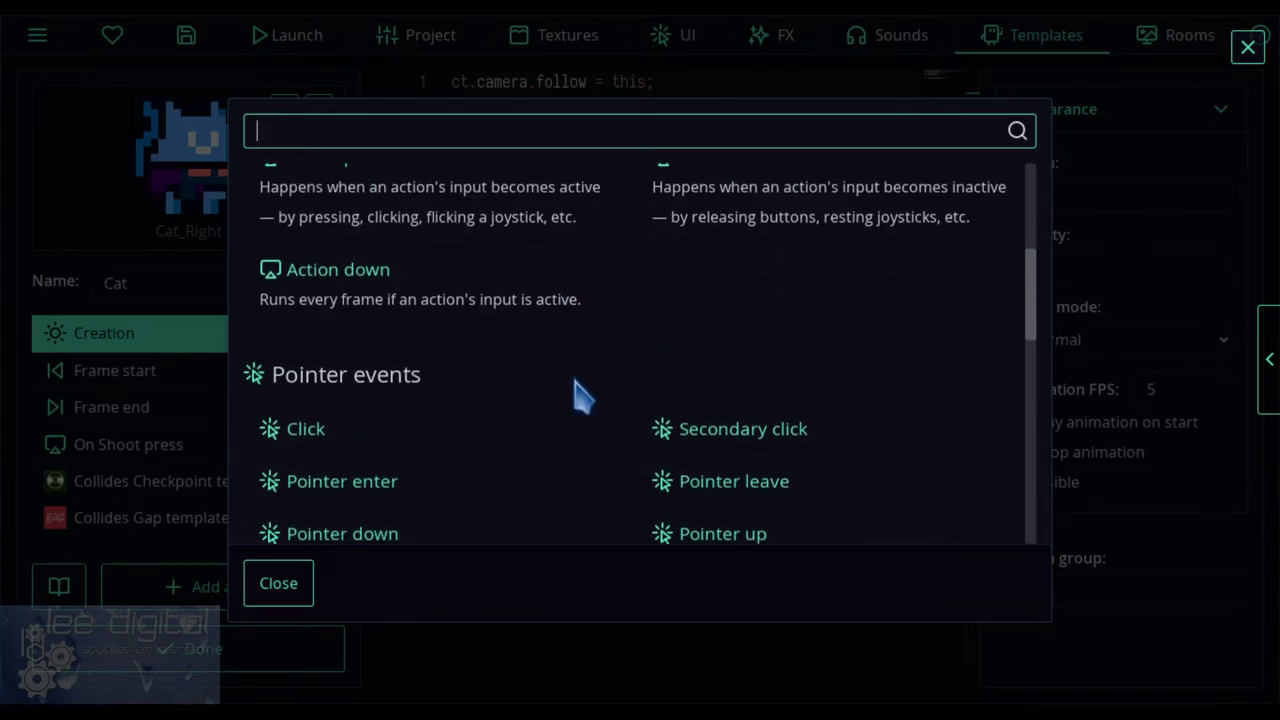
scroll(578, 394, "down", 1)
scroll(540, 357, "down", 1)
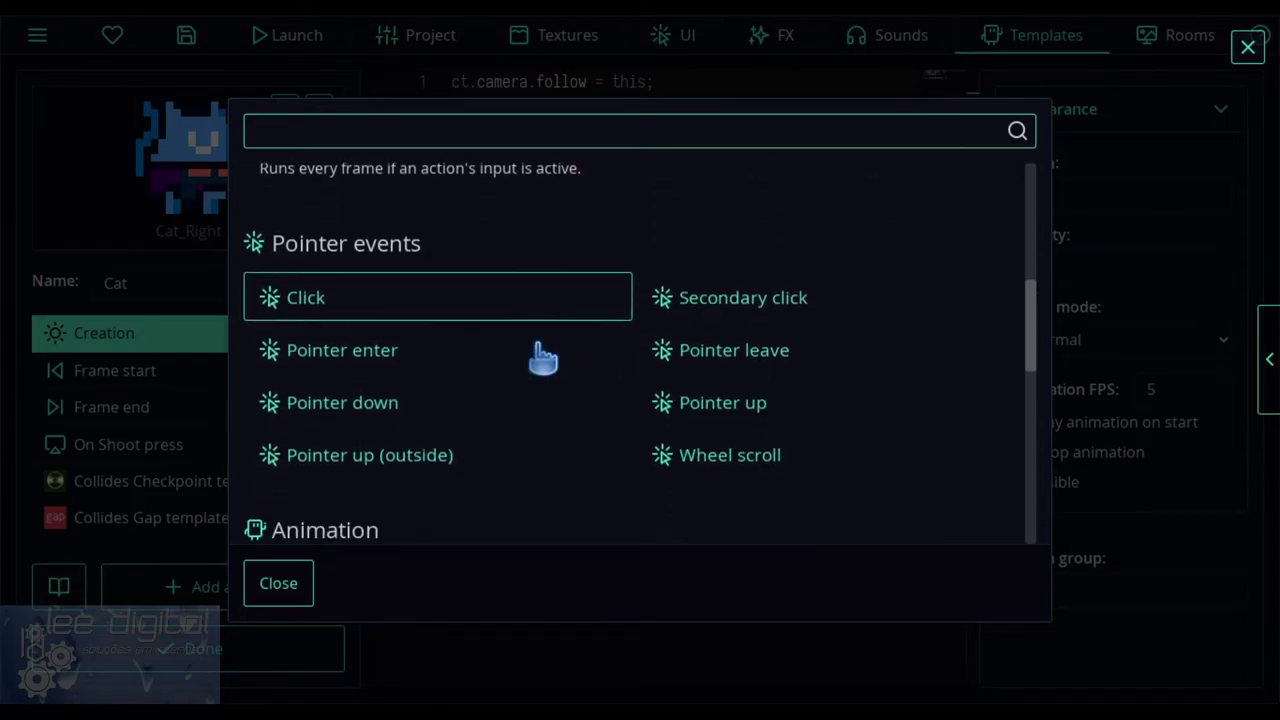
scroll(500, 345, "up", 2)
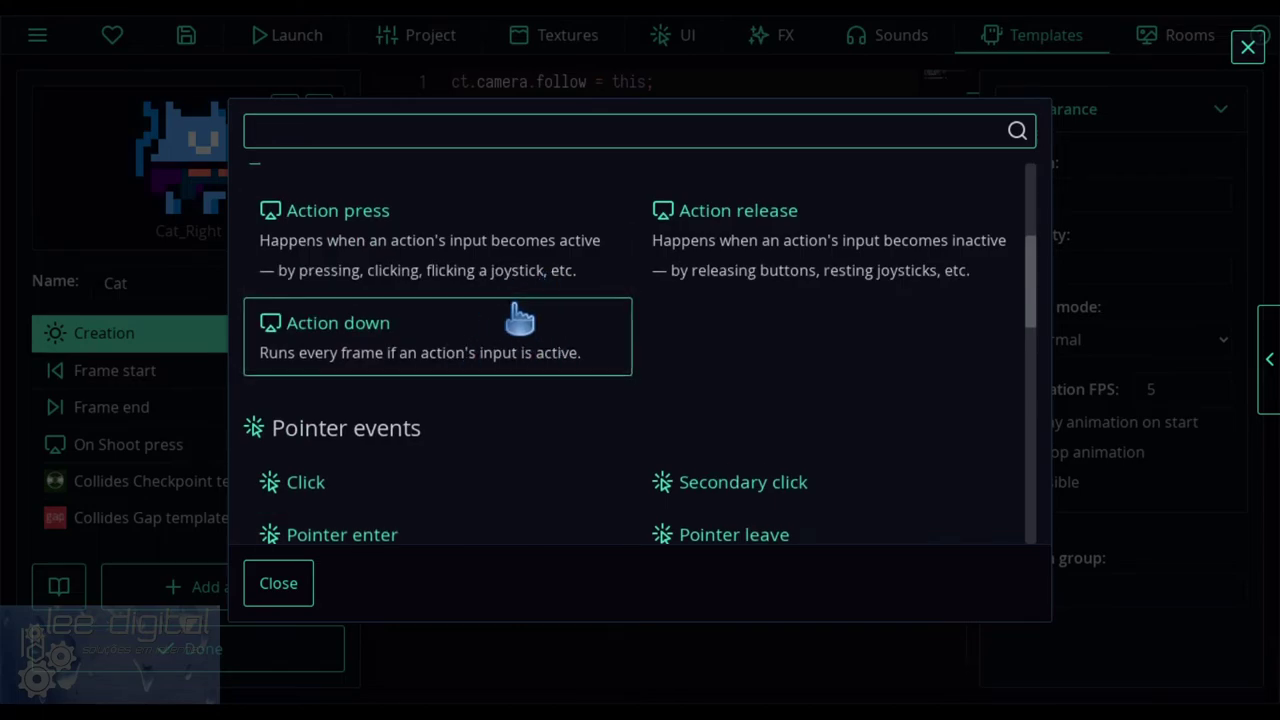
scroll(514, 331, "up", 1)
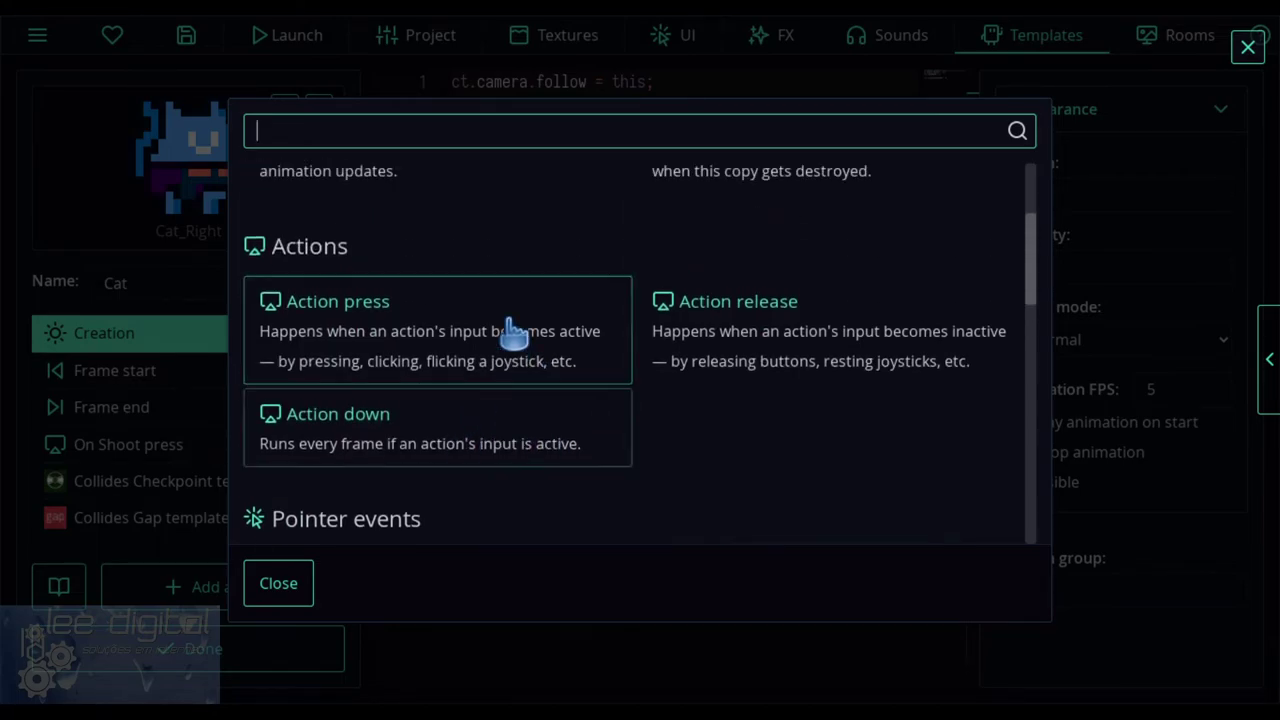
scroll(510, 345, "down", 1)
scroll(510, 345, "down", 1)
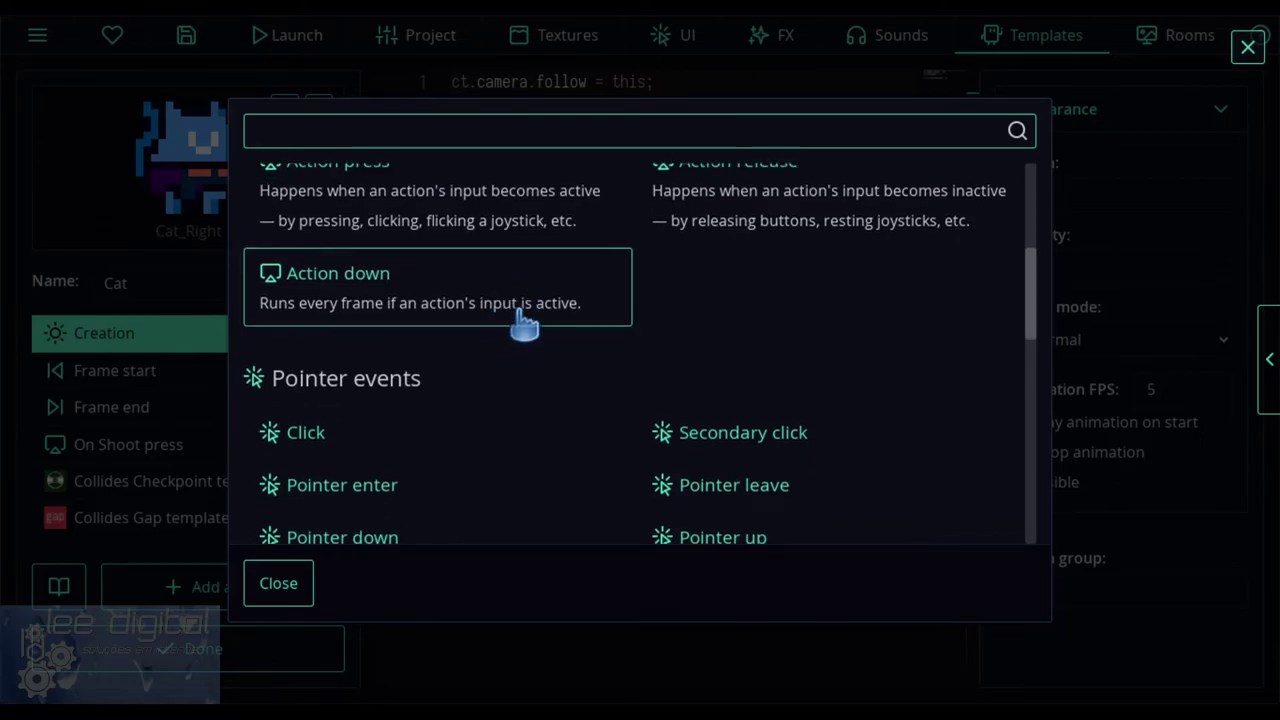
scroll(534, 322, "down", 1)
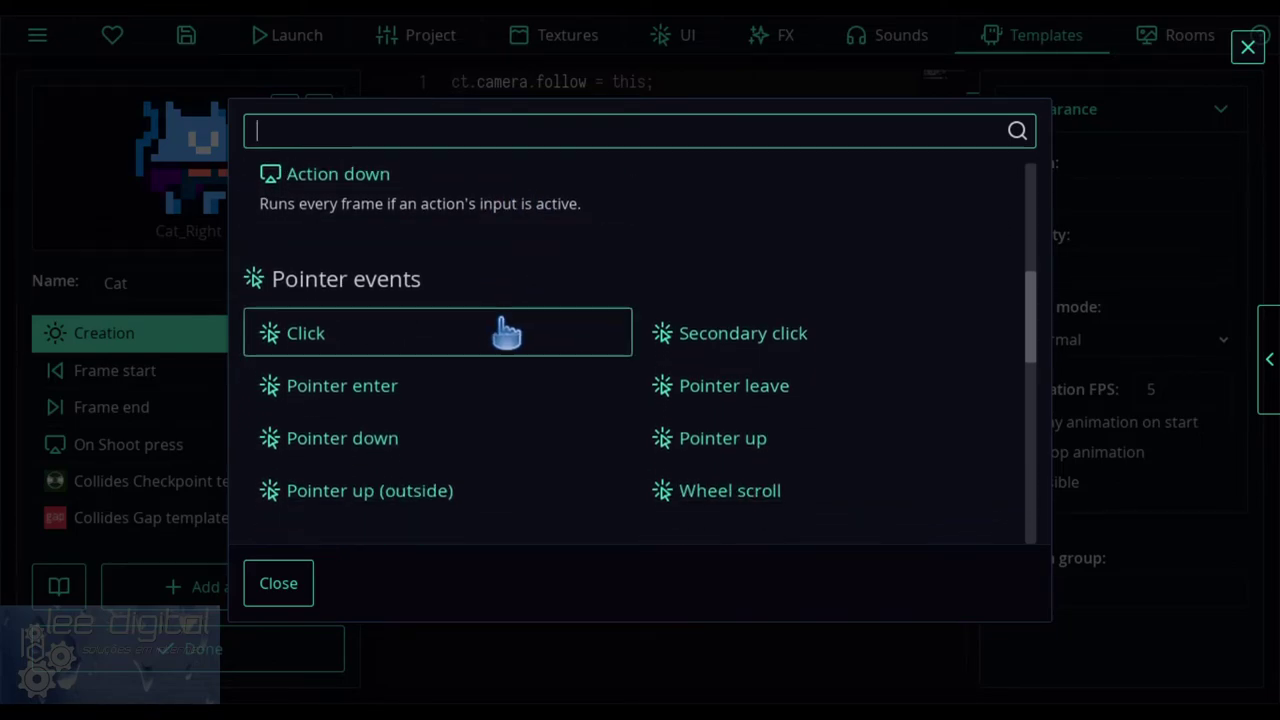
scroll(517, 335, "down", 1)
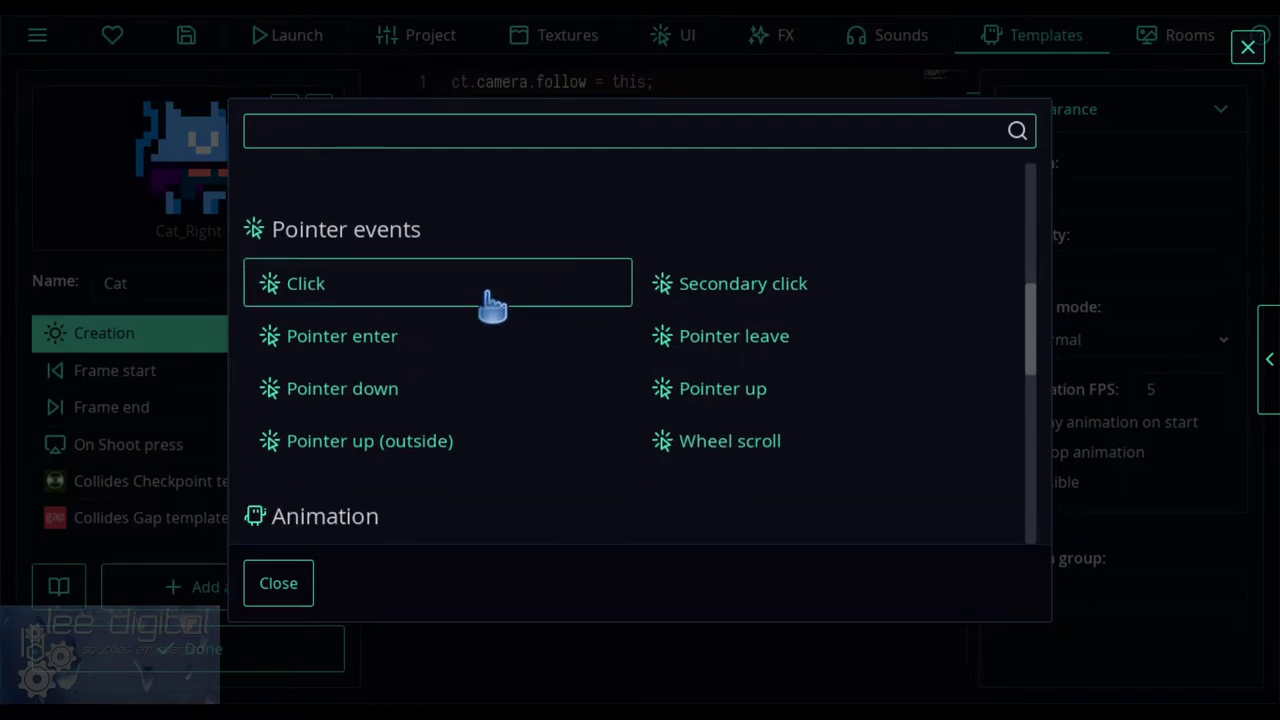
scroll(490, 305, "down", 1)
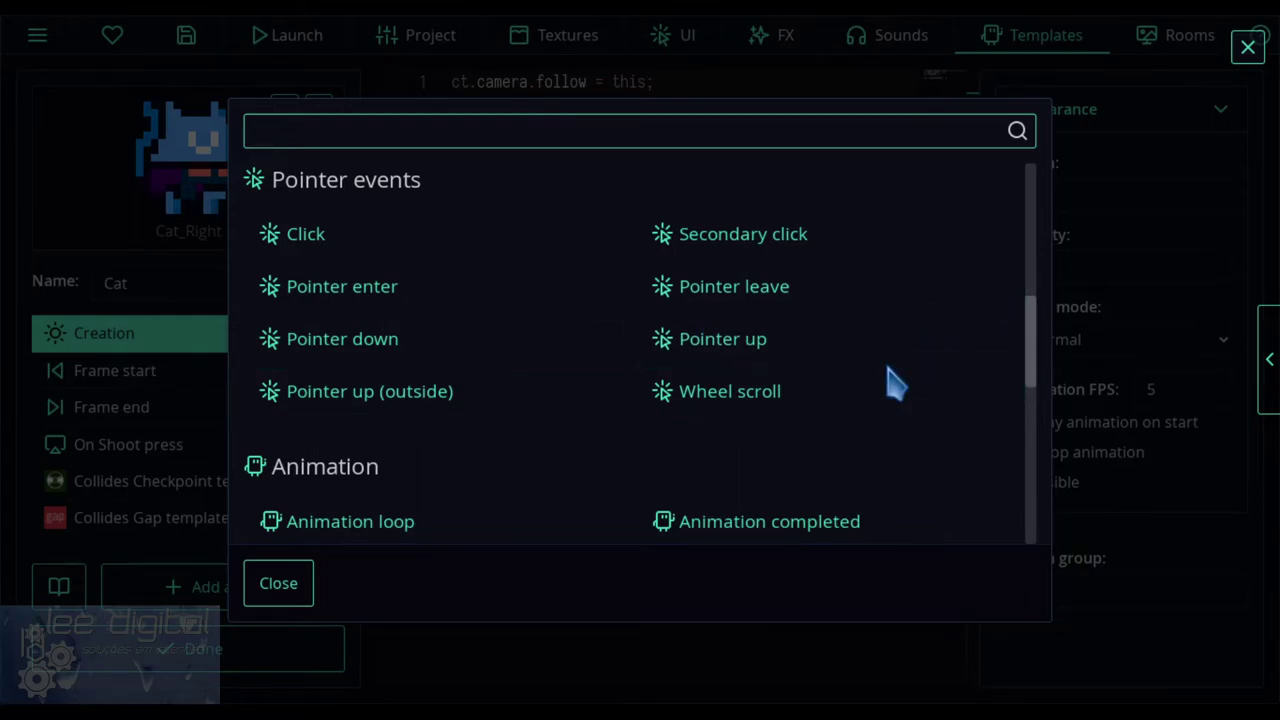
scroll(888, 380, "up", 1)
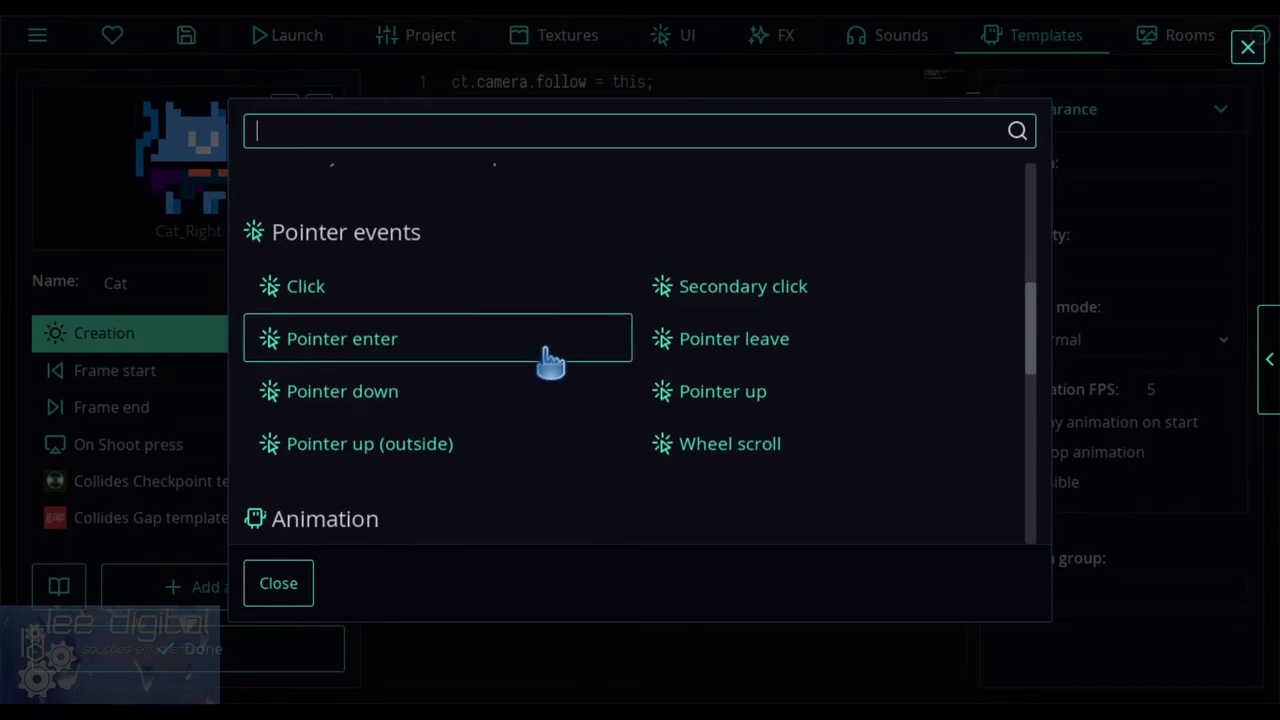
scroll(545, 358, "up", 2)
scroll(597, 385, "down", 1)
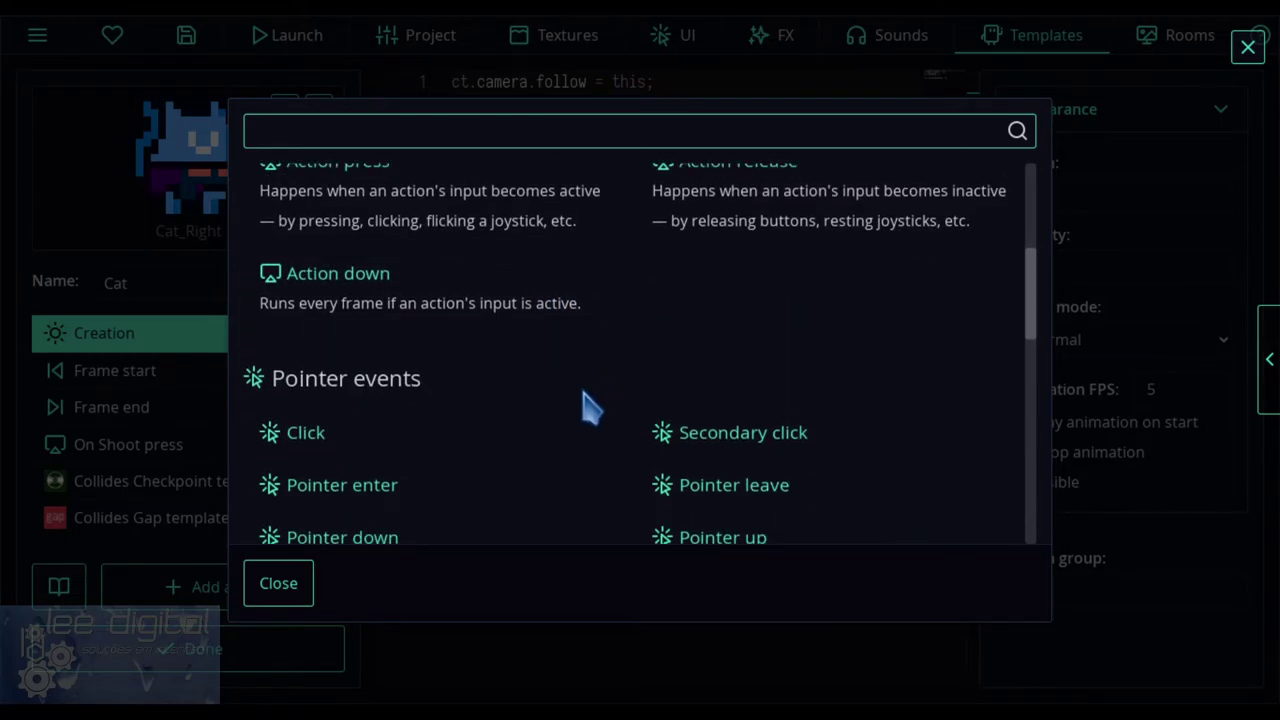
scroll(666, 363, "up", 1)
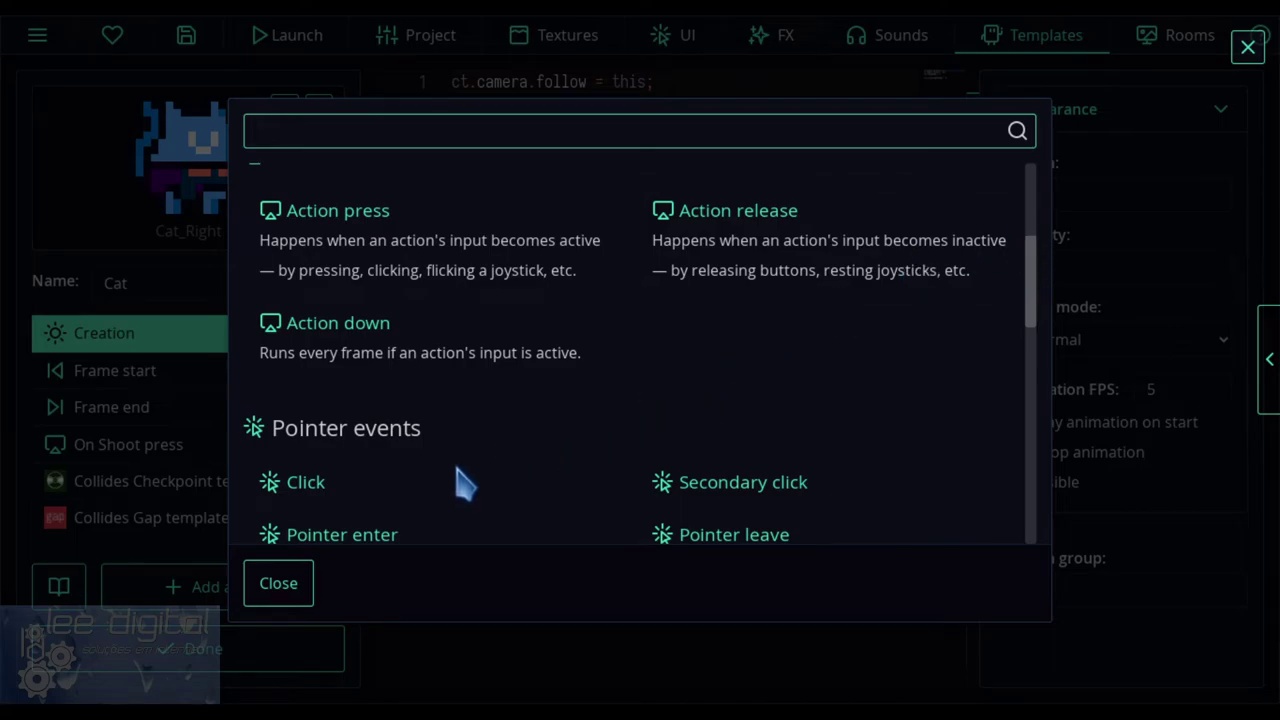
left_click(280, 584)
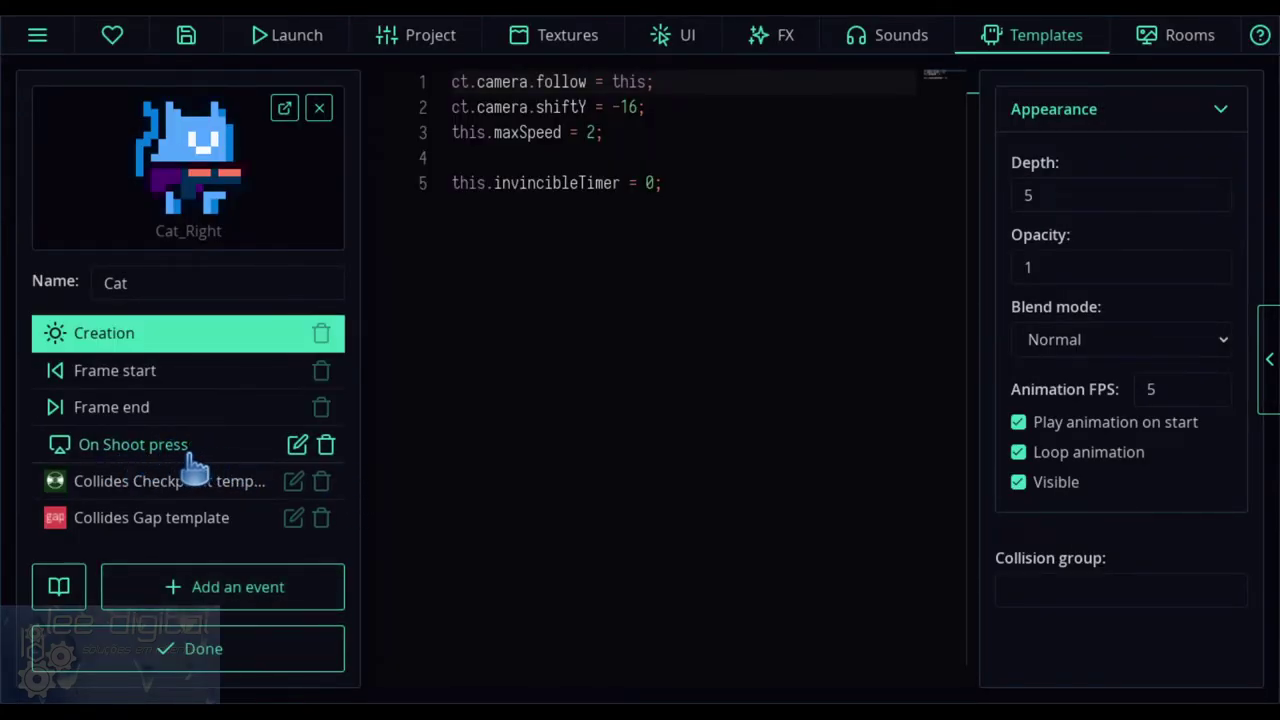
- Inspect the Cat's On Shoot press code and review the project's actions and input methods down to Shoot and Interact
left_click(155, 455)
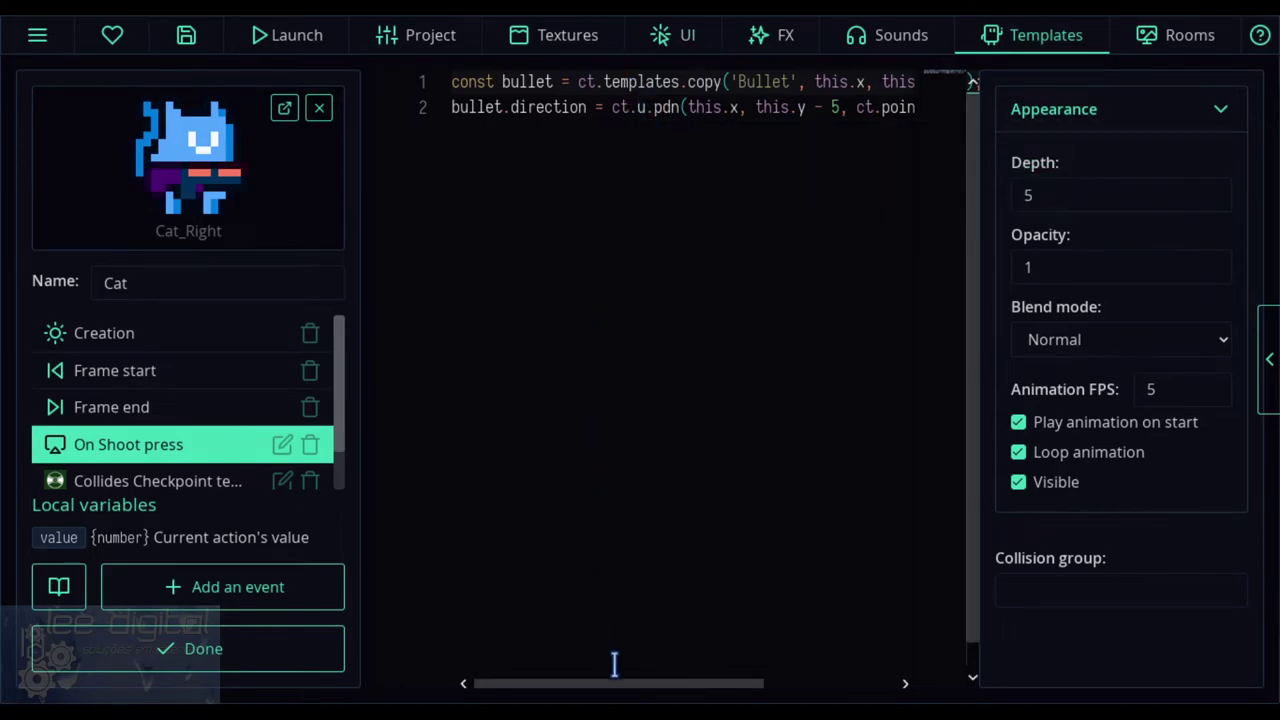
mouse_move(617, 676)
left_mouse_down()
mouse_move(760, 688)
mouse_move(631, 690)
left_mouse_up()
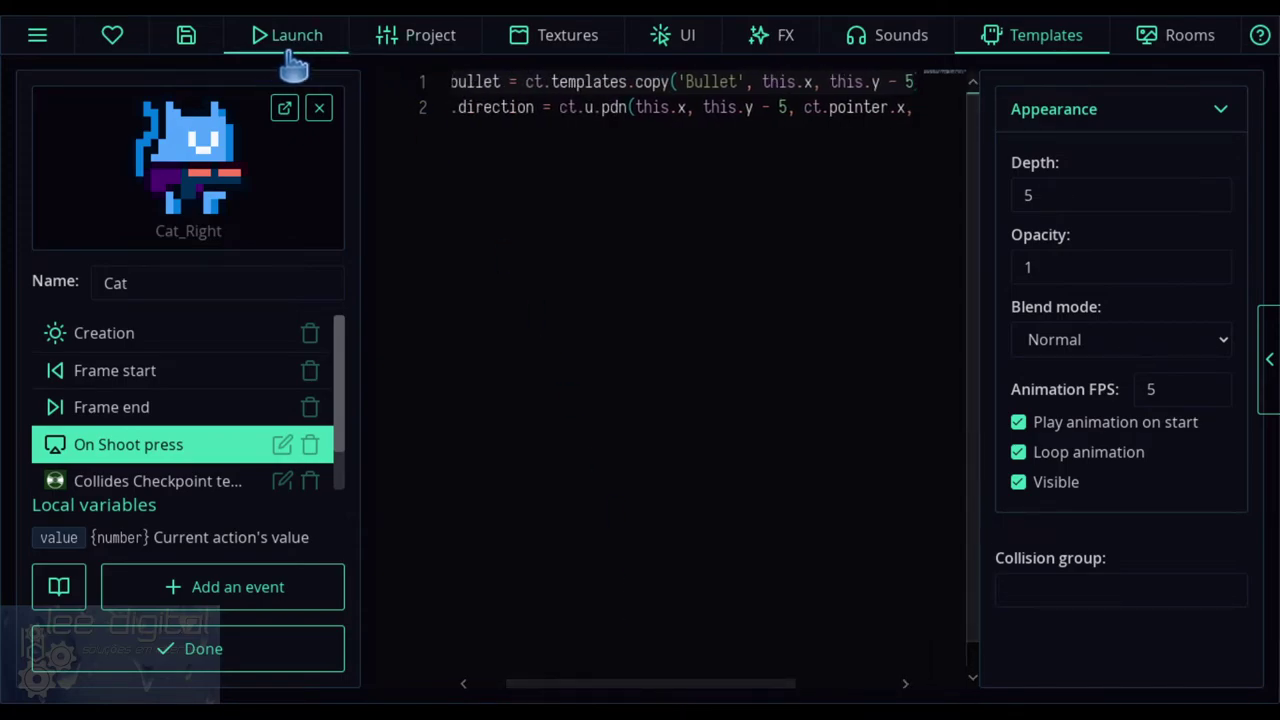
left_click(430, 45)
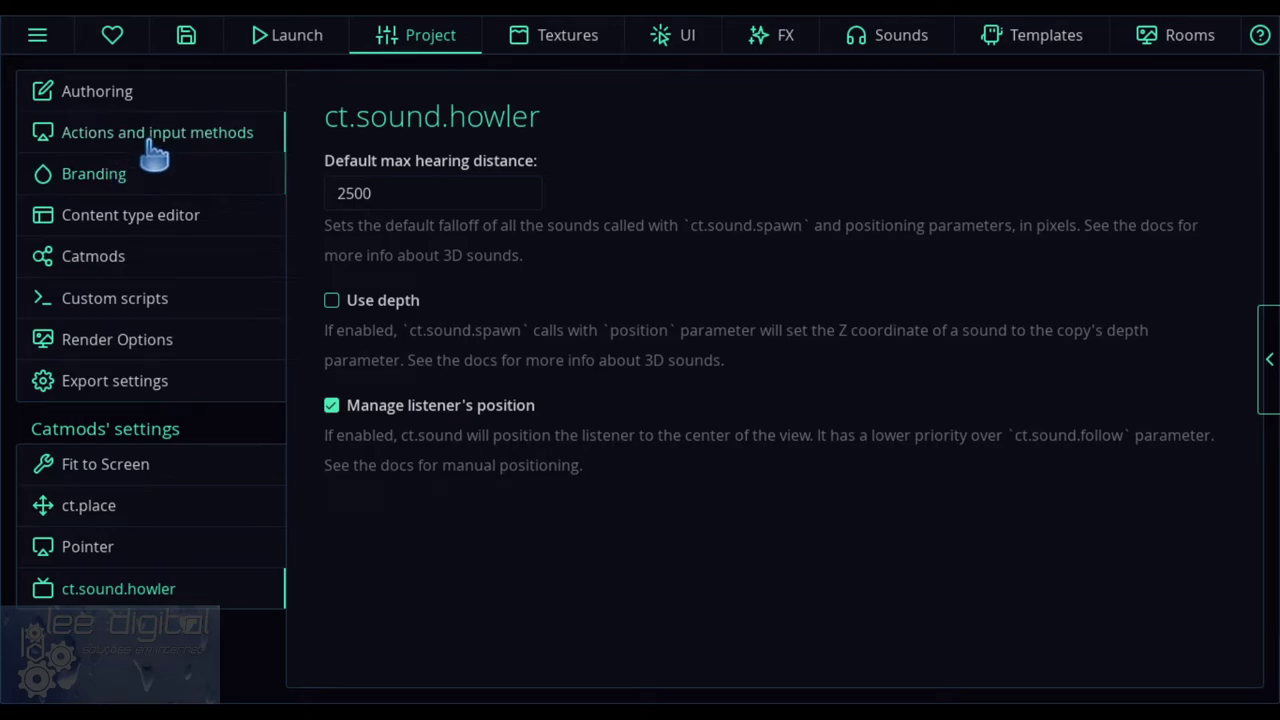
left_click(155, 140)
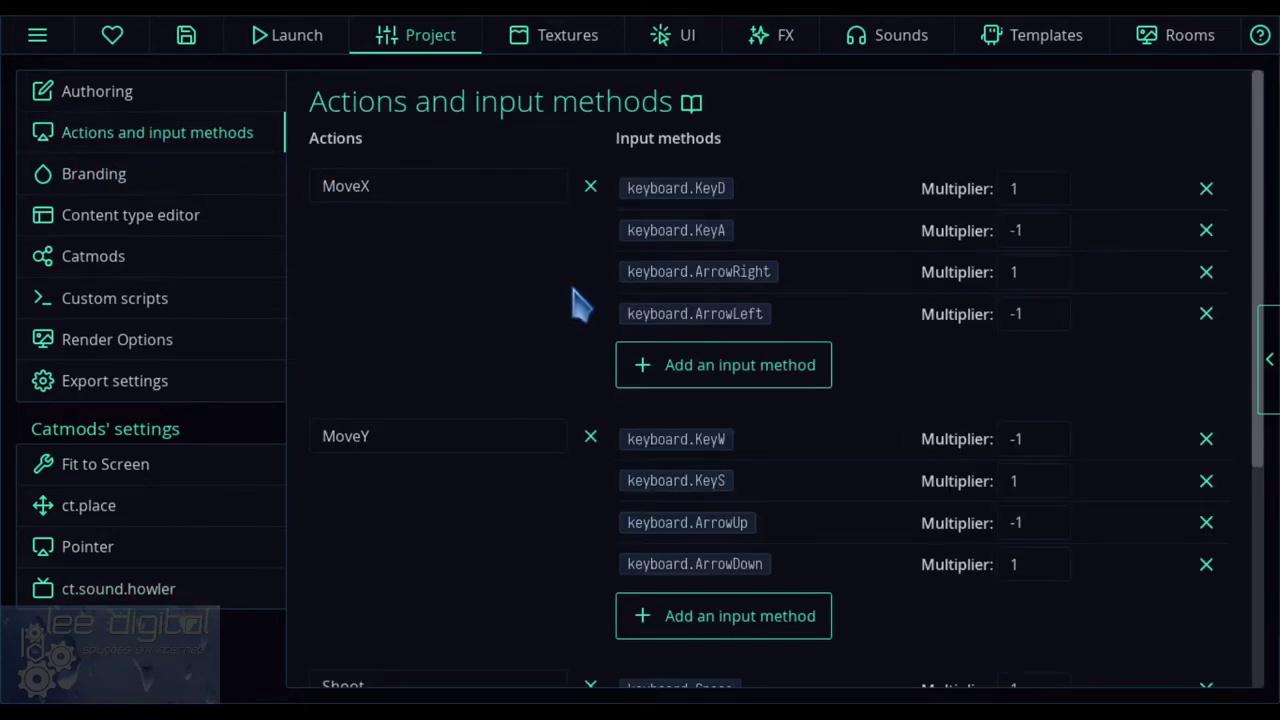
scroll(720, 288, "down", 4)
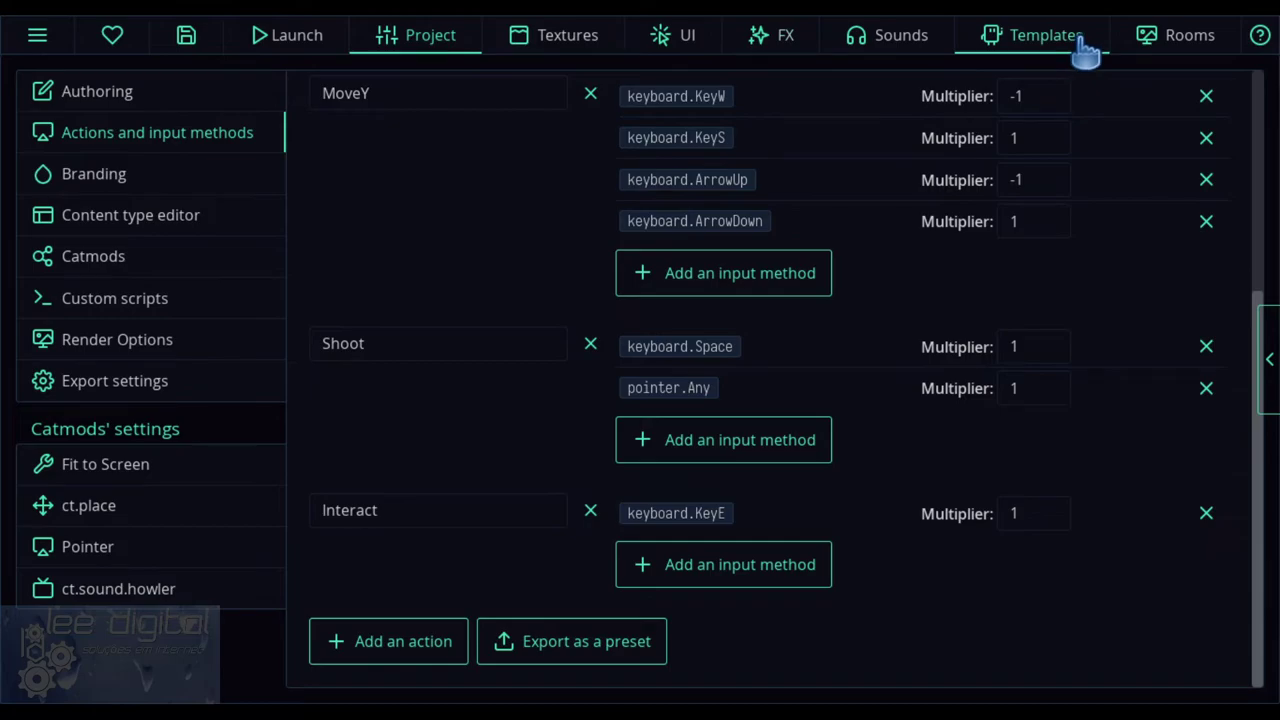
- Return to the Cat template and read the bullet creation and direction lines in its On Shoot press code
left_click(1046, 50)
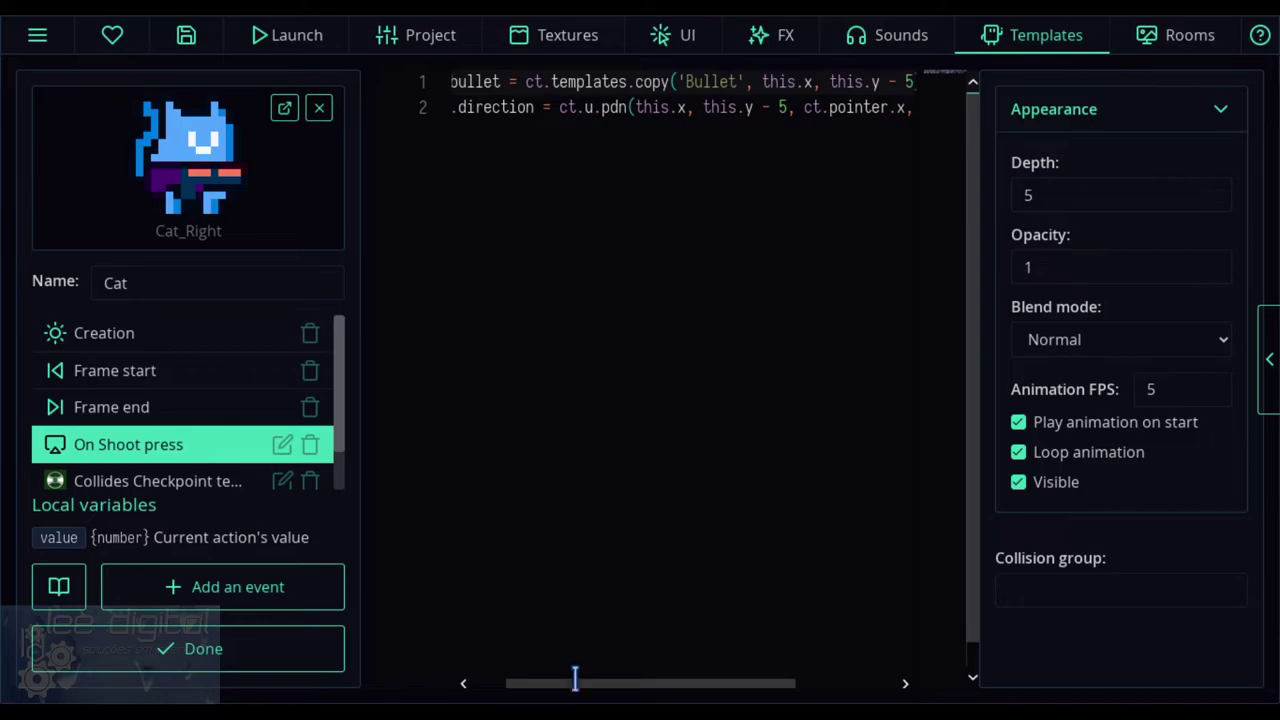
left_click_drag(584, 690, 532, 686)
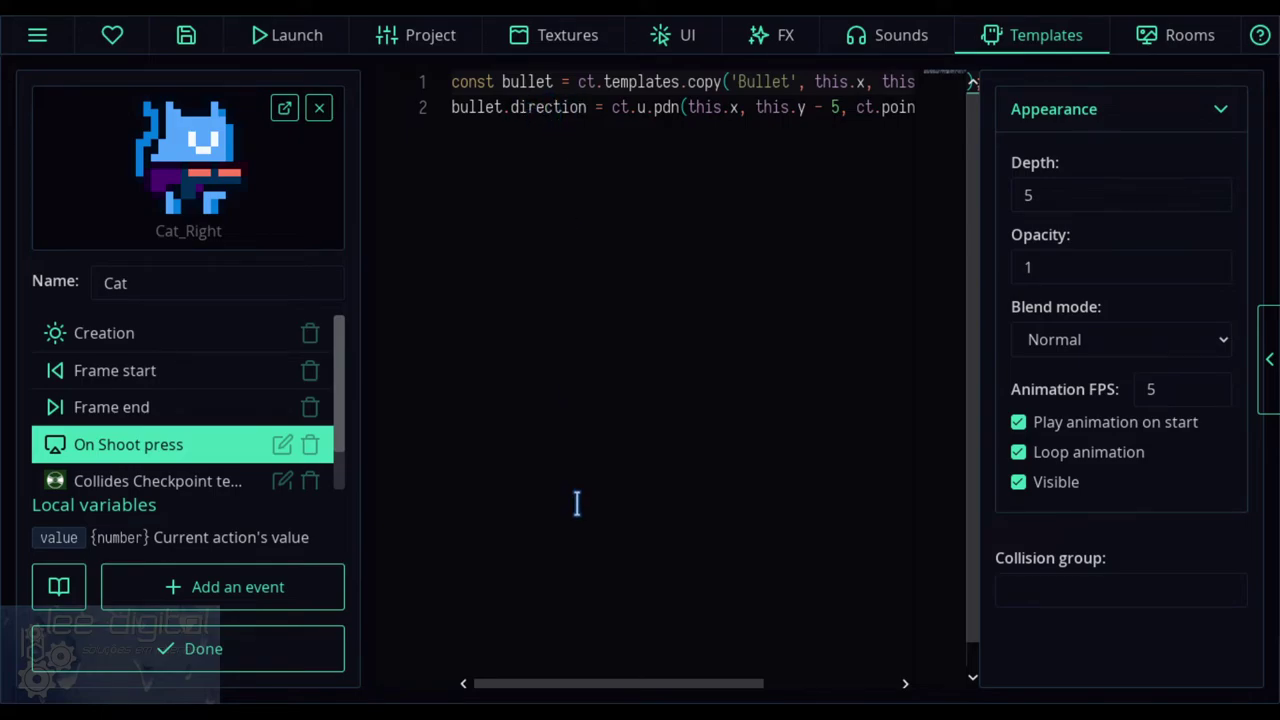
left_click_drag(590, 686, 563, 686)
left_click_drag(630, 686, 589, 686)
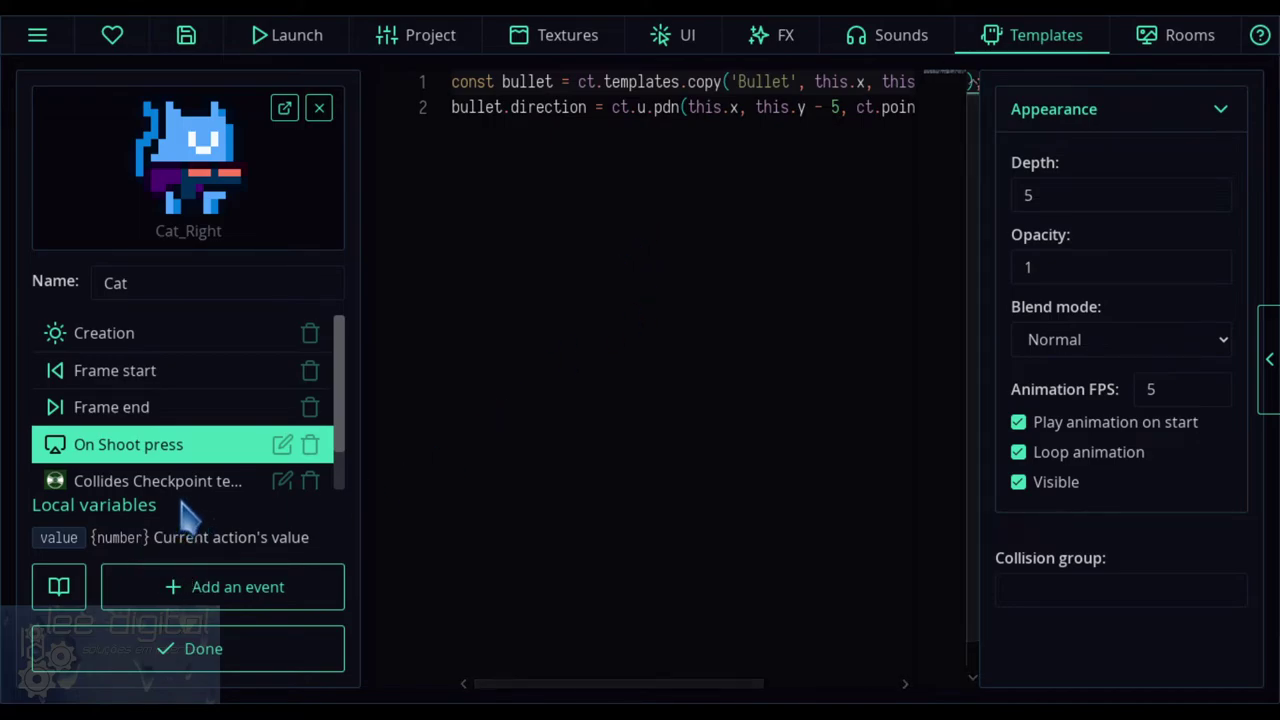
- Review the Actions, Animation, Timers and Collisions events available for the Cat template, and close the list without adding any
left_click(200, 592)
scroll(610, 345, "down", 6)
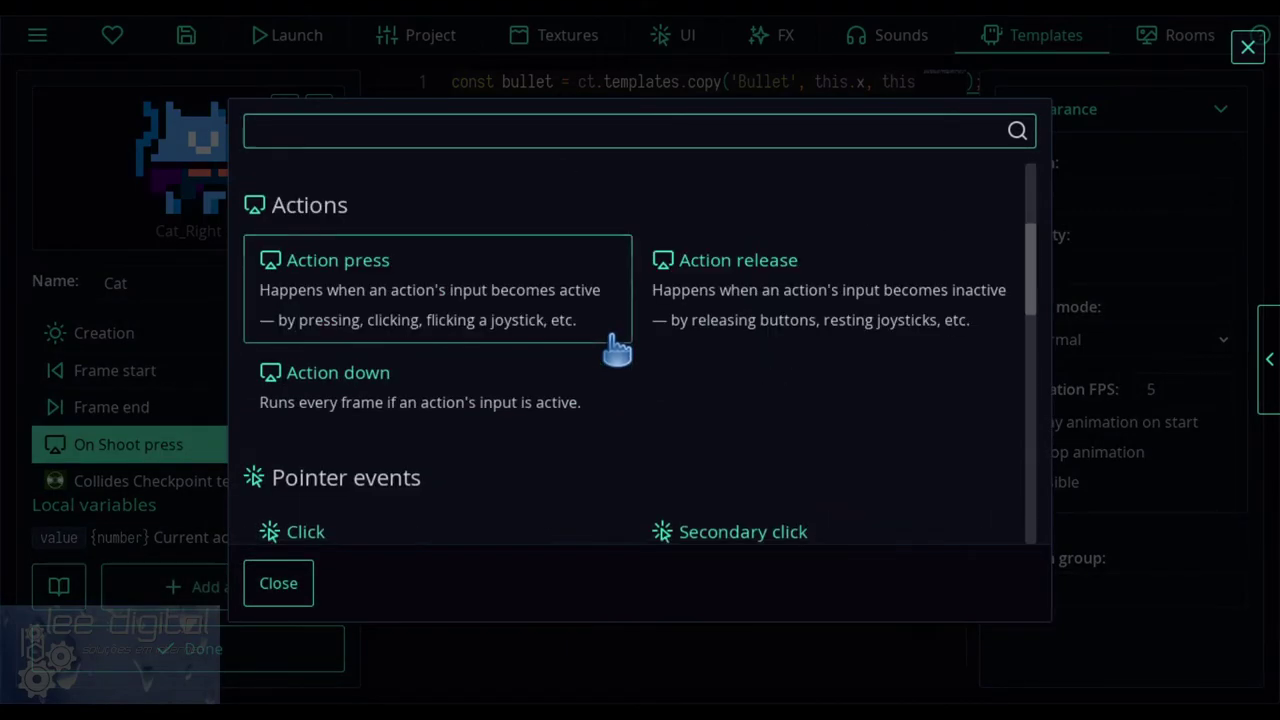
scroll(620, 352, "down", 4)
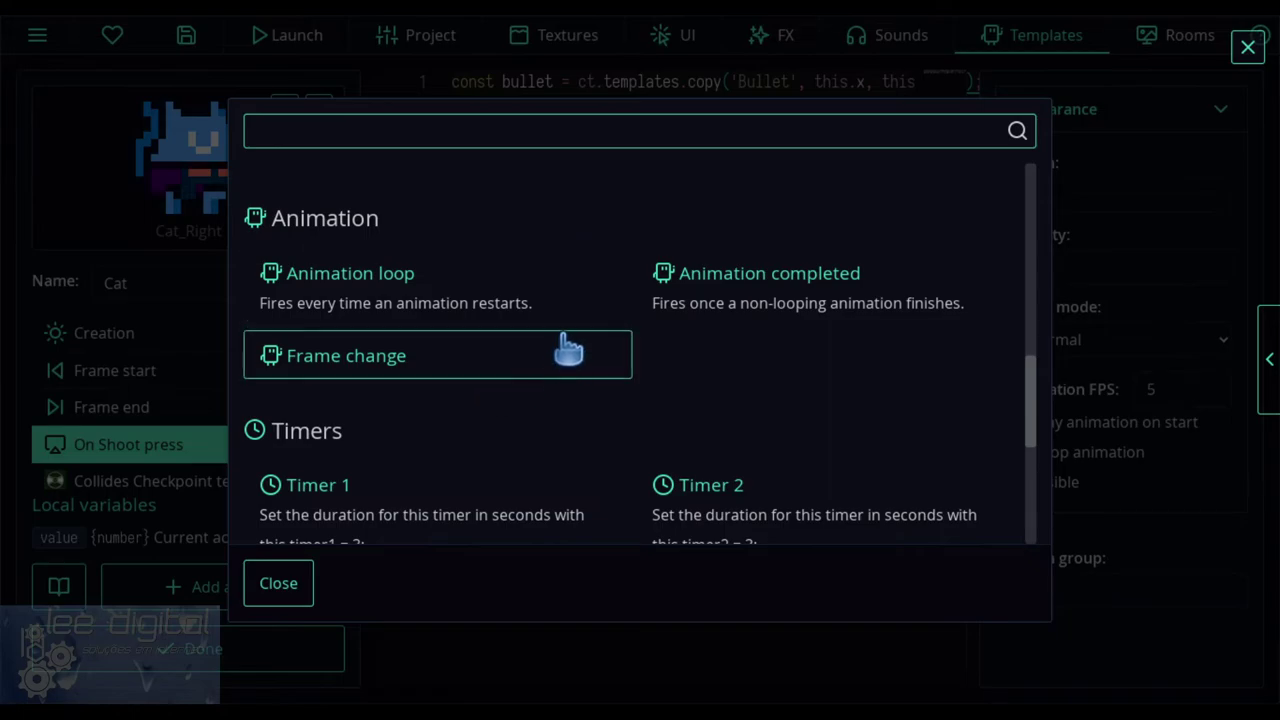
scroll(524, 312, "down", 3)
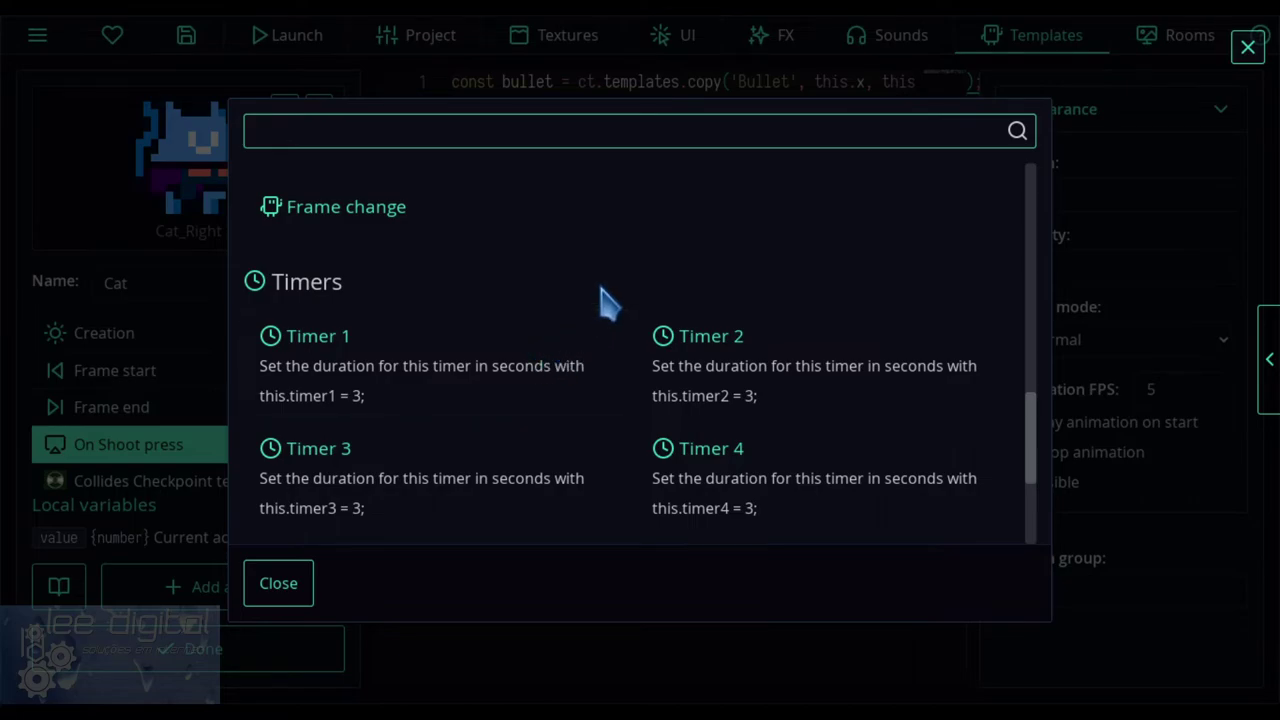
scroll(560, 305, "down", 2)
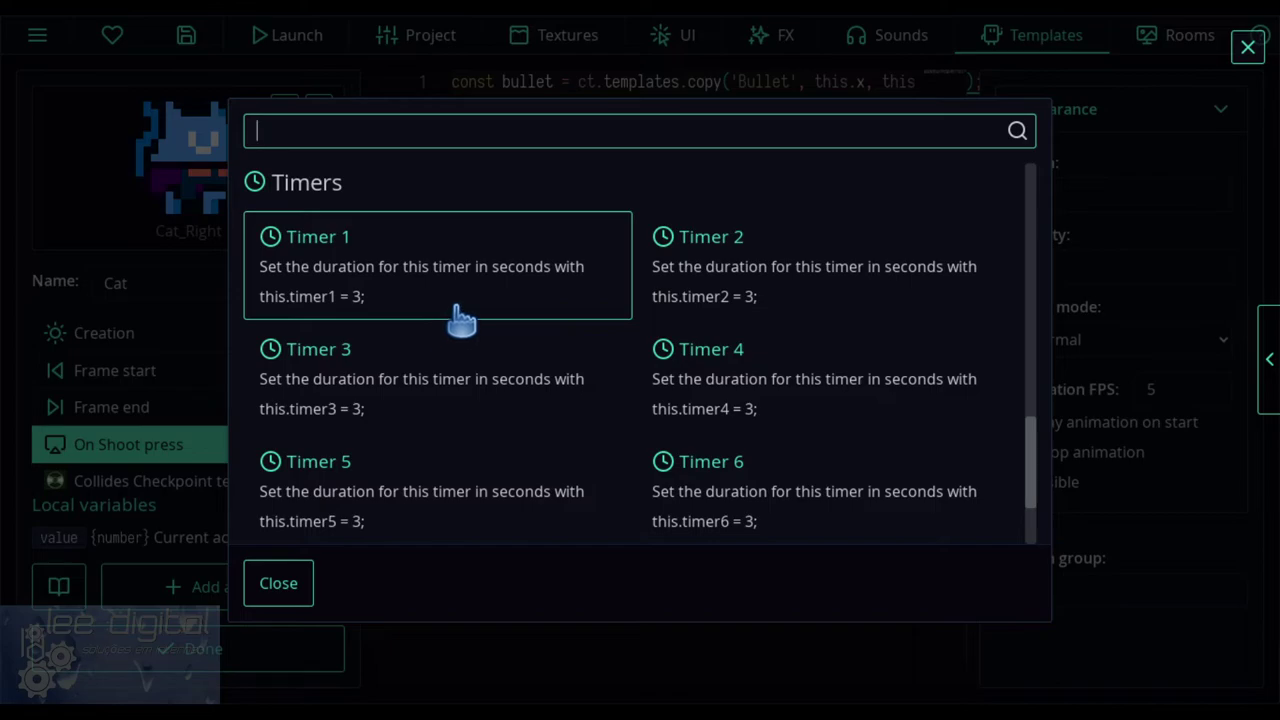
scroll(460, 318, "down", 2)
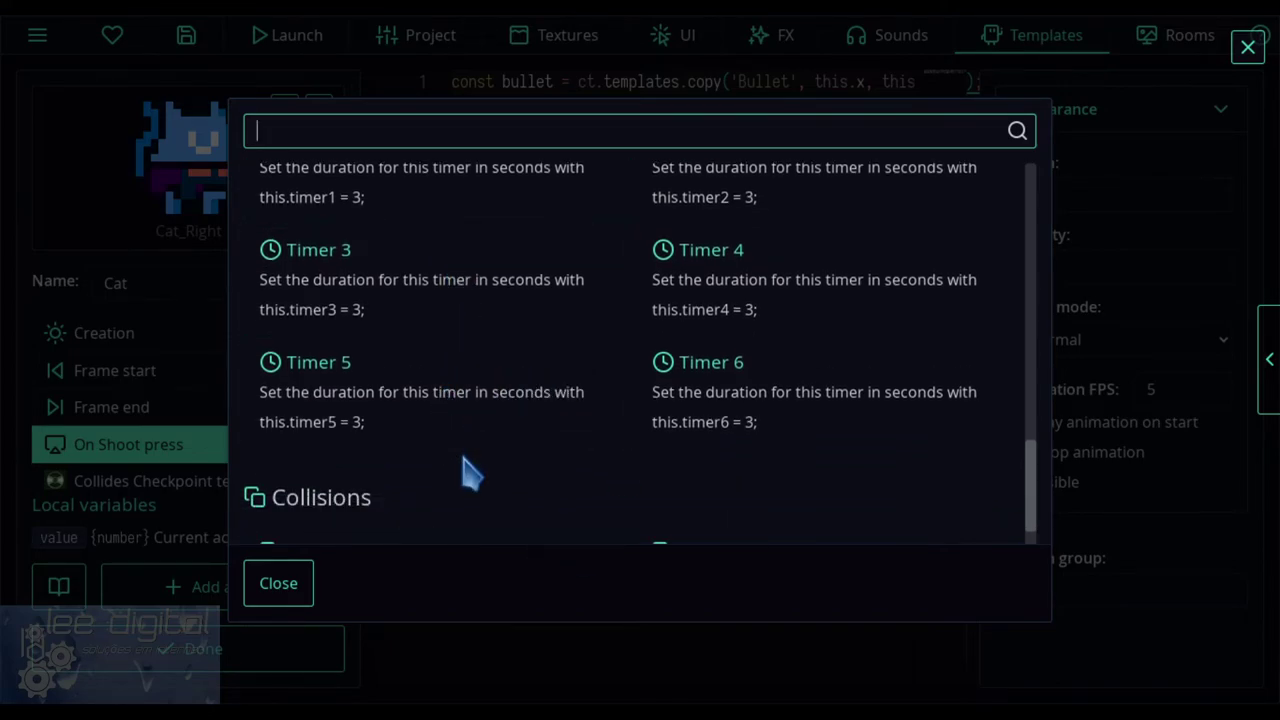
scroll(520, 372, "up", 3)
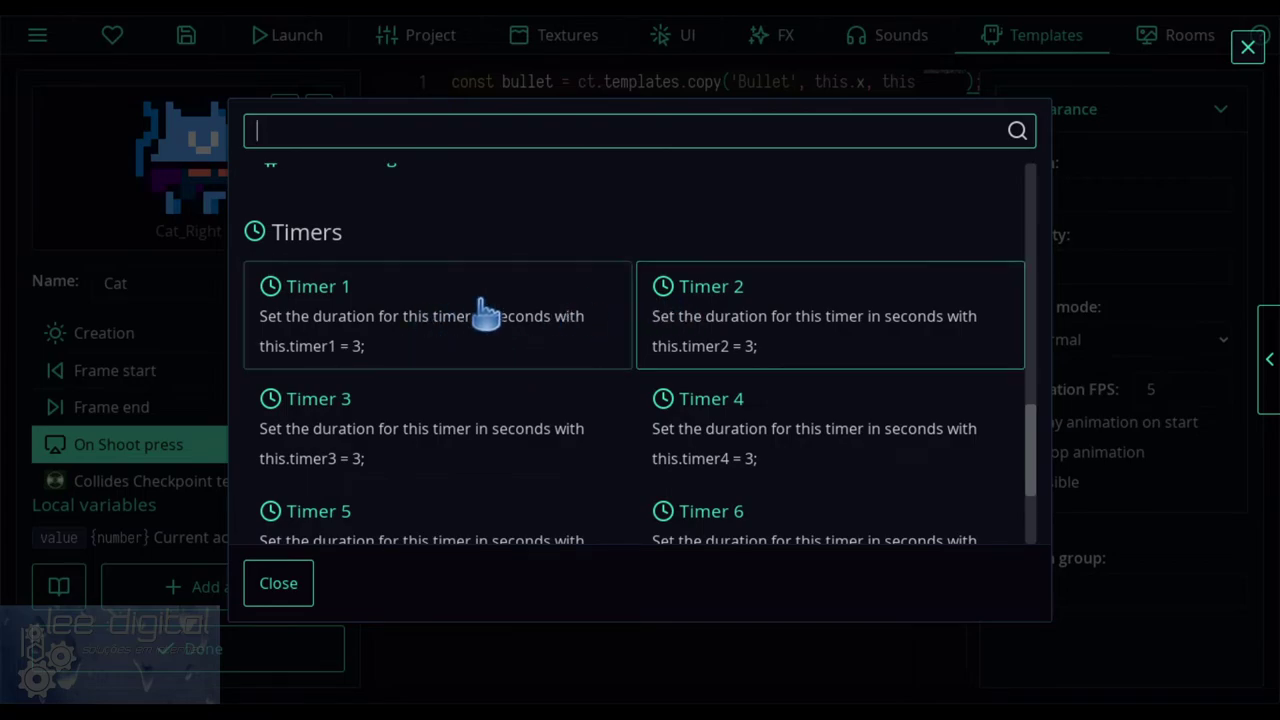
scroll(557, 330, "down", 1)
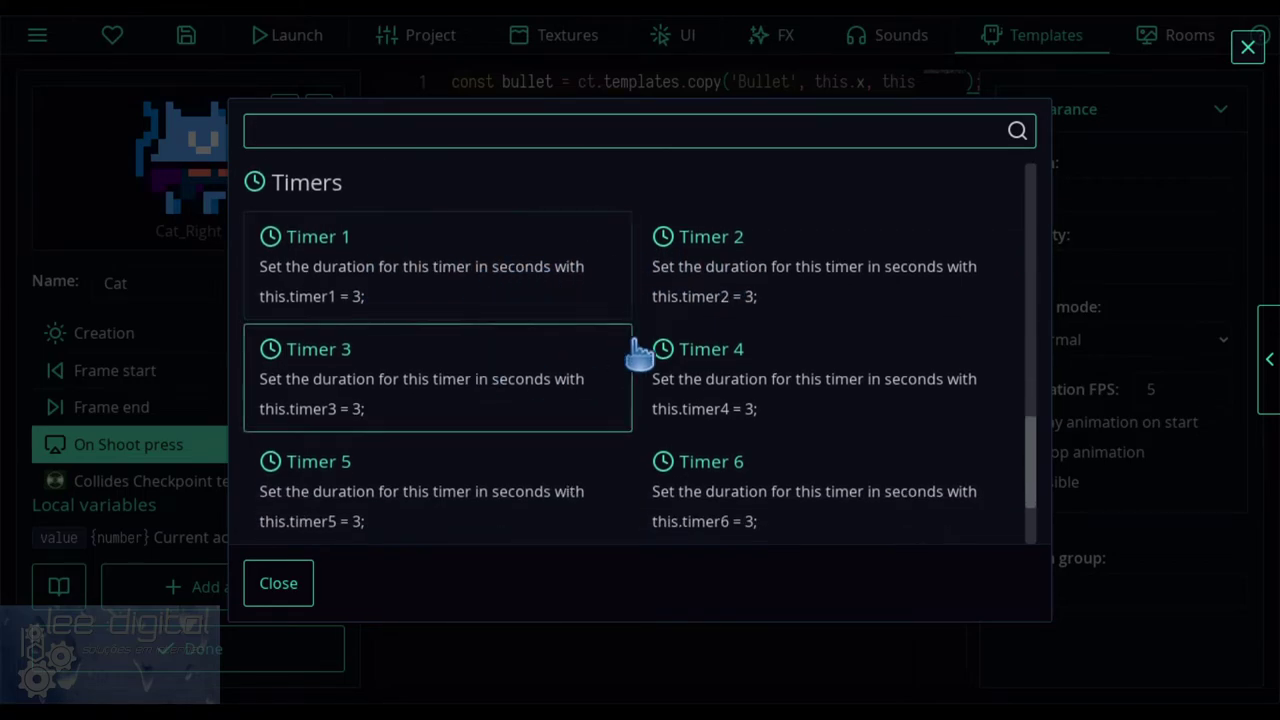
scroll(535, 360, "down", 3)
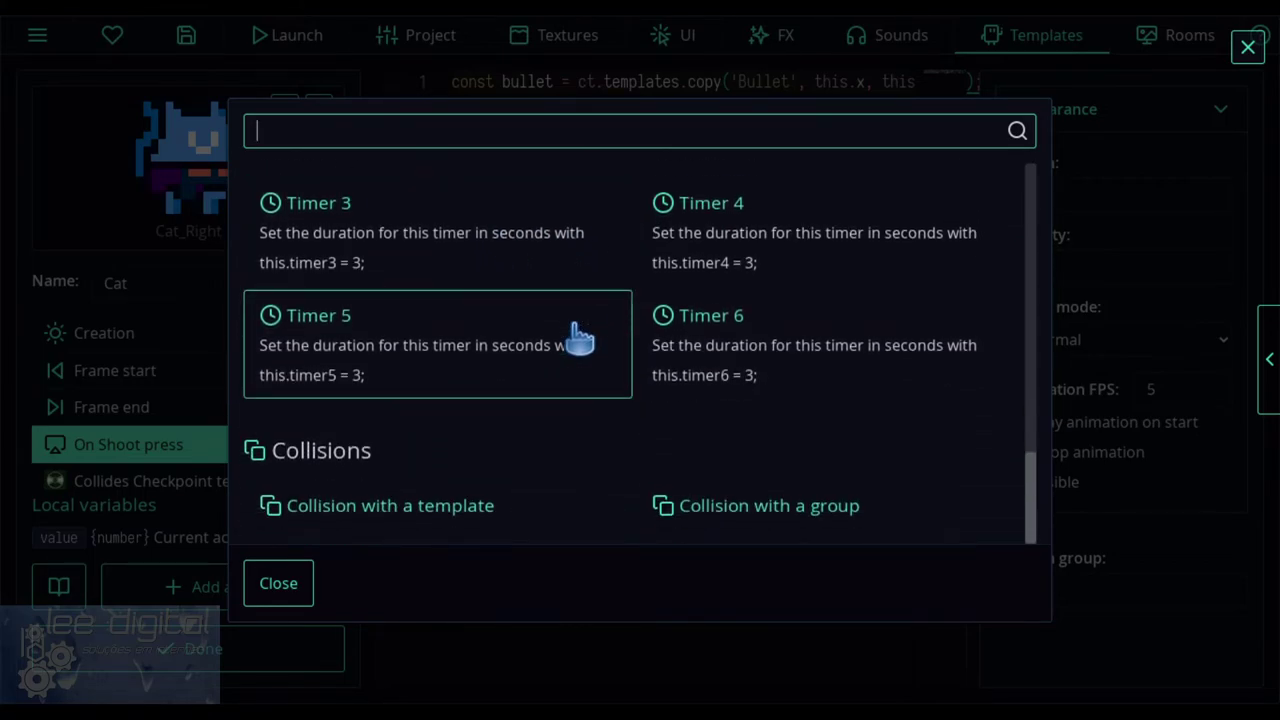
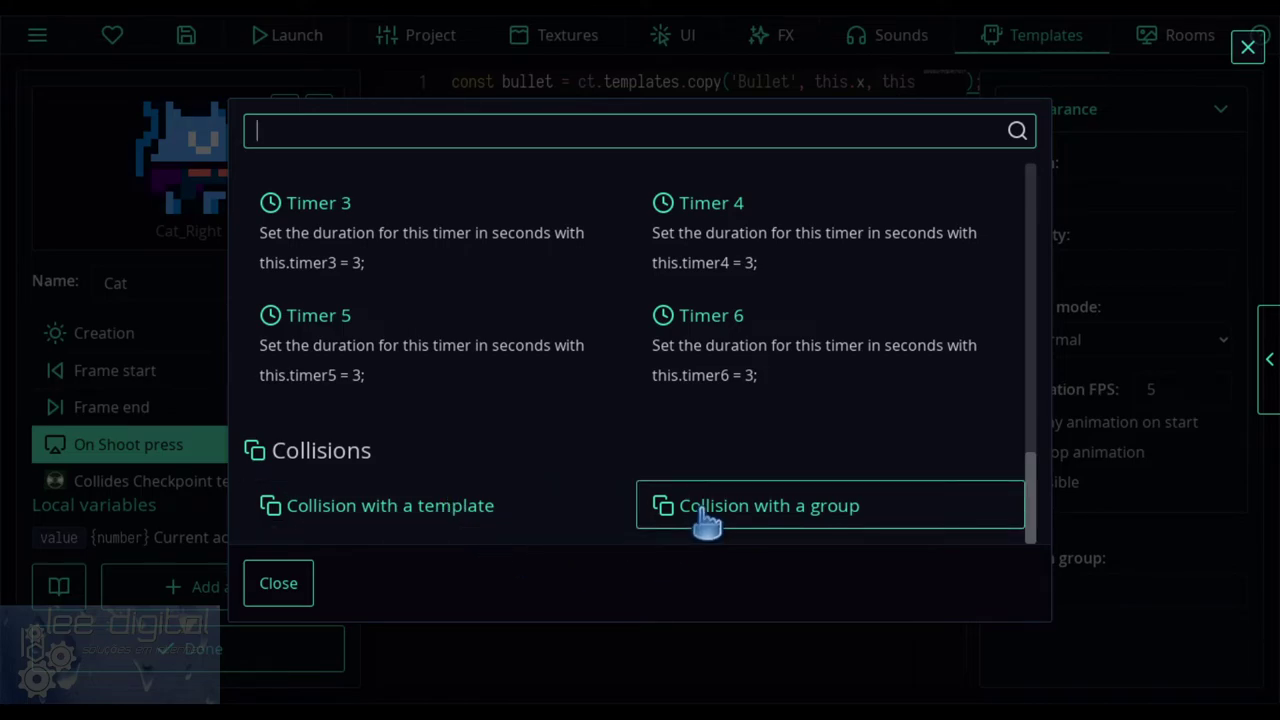
left_click(298, 588)
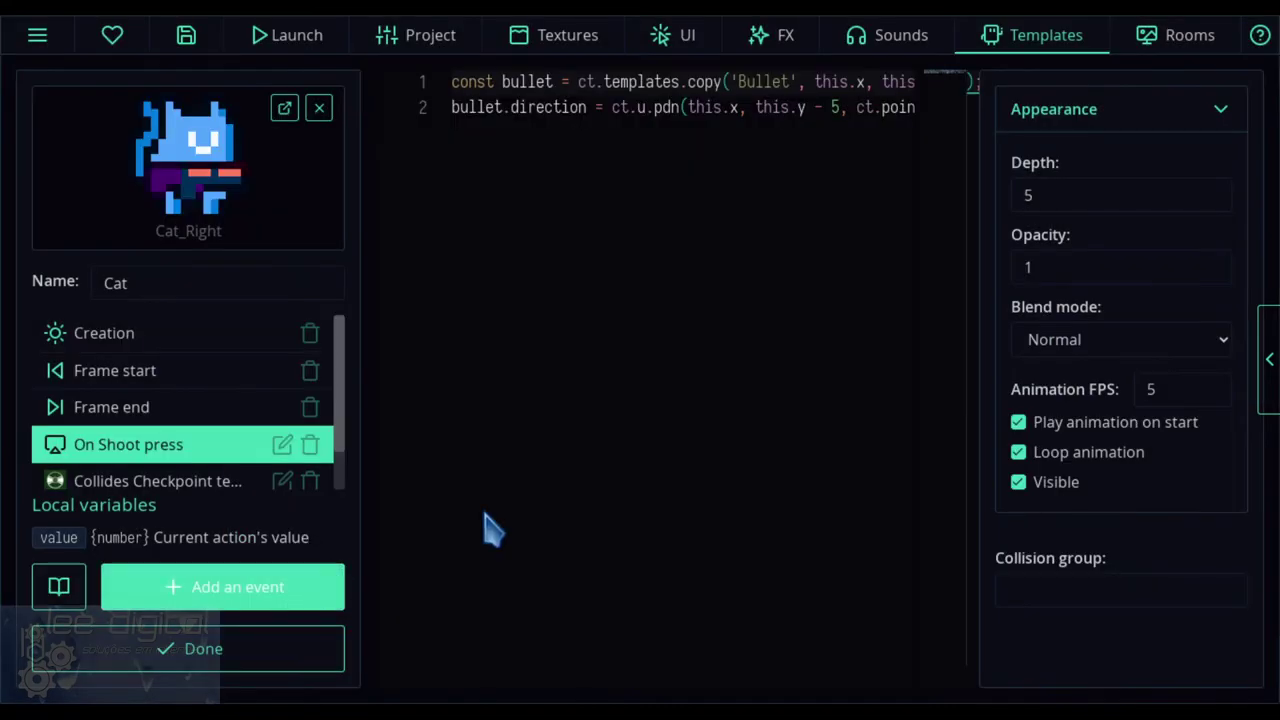
- Open the Level_01 room from the project's rooms and examine its layout around the door and the cat
left_click(1183, 52)
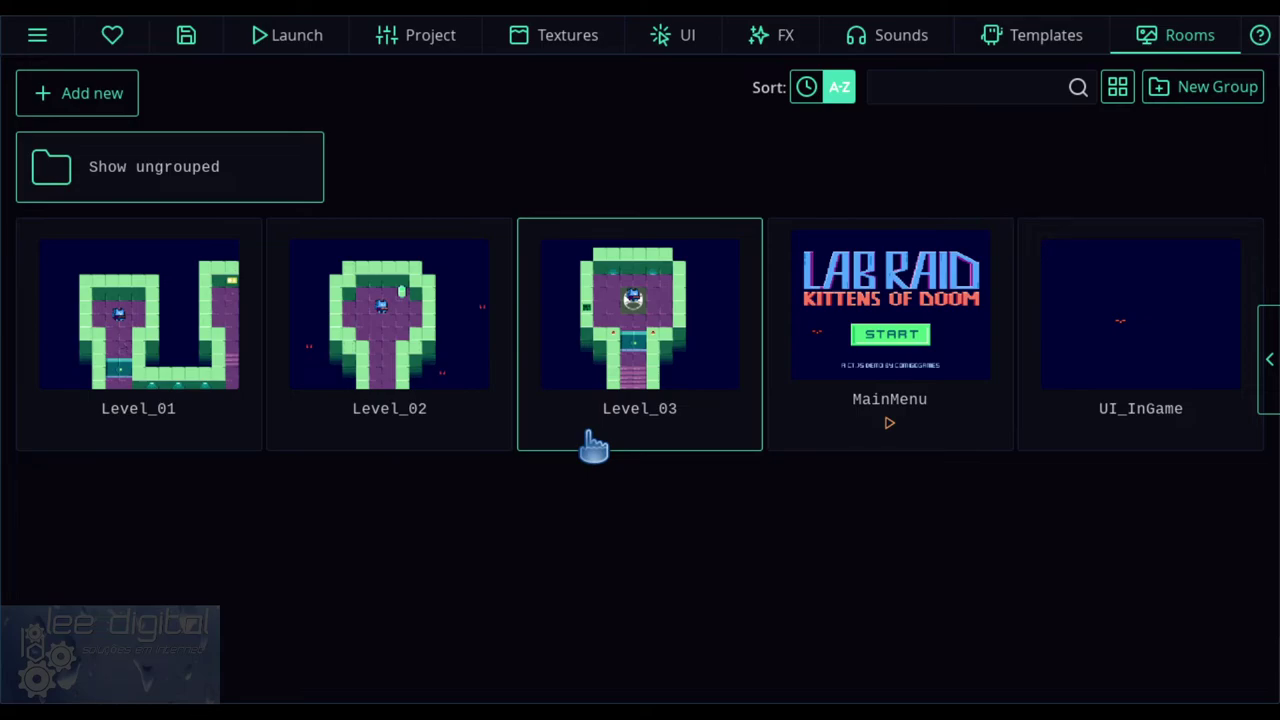
left_click(634, 398)
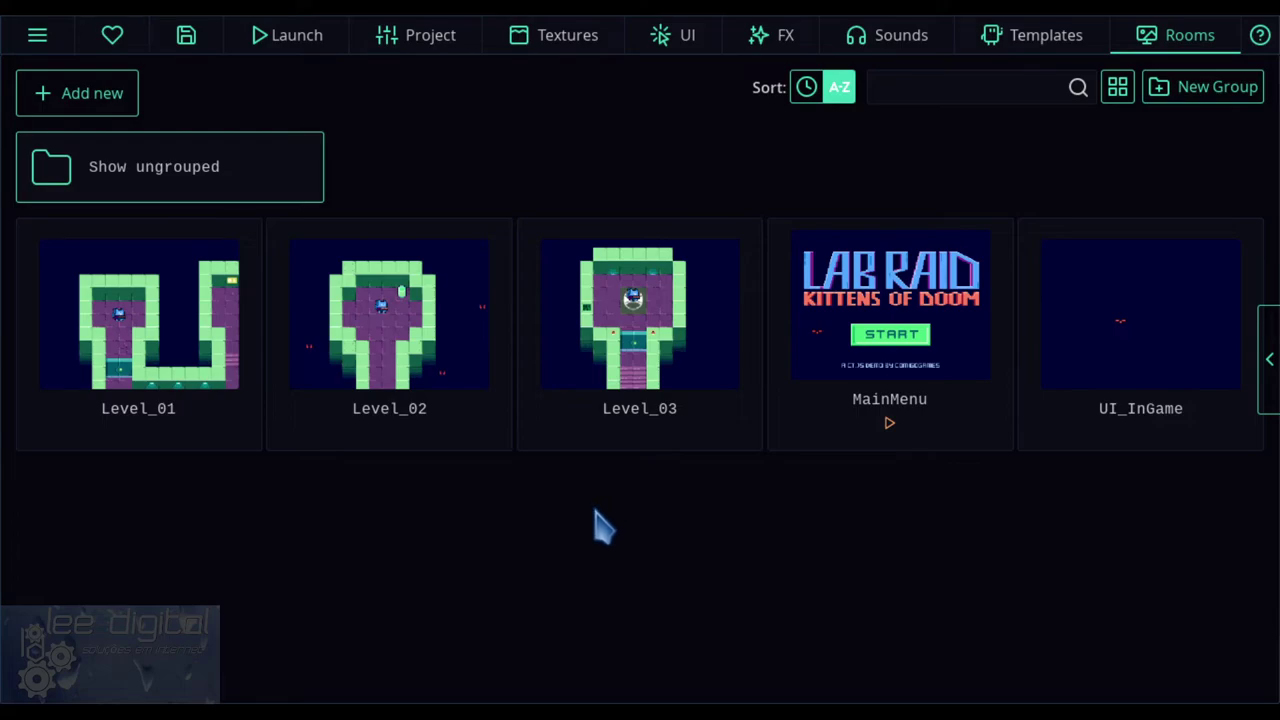
left_click(210, 366)
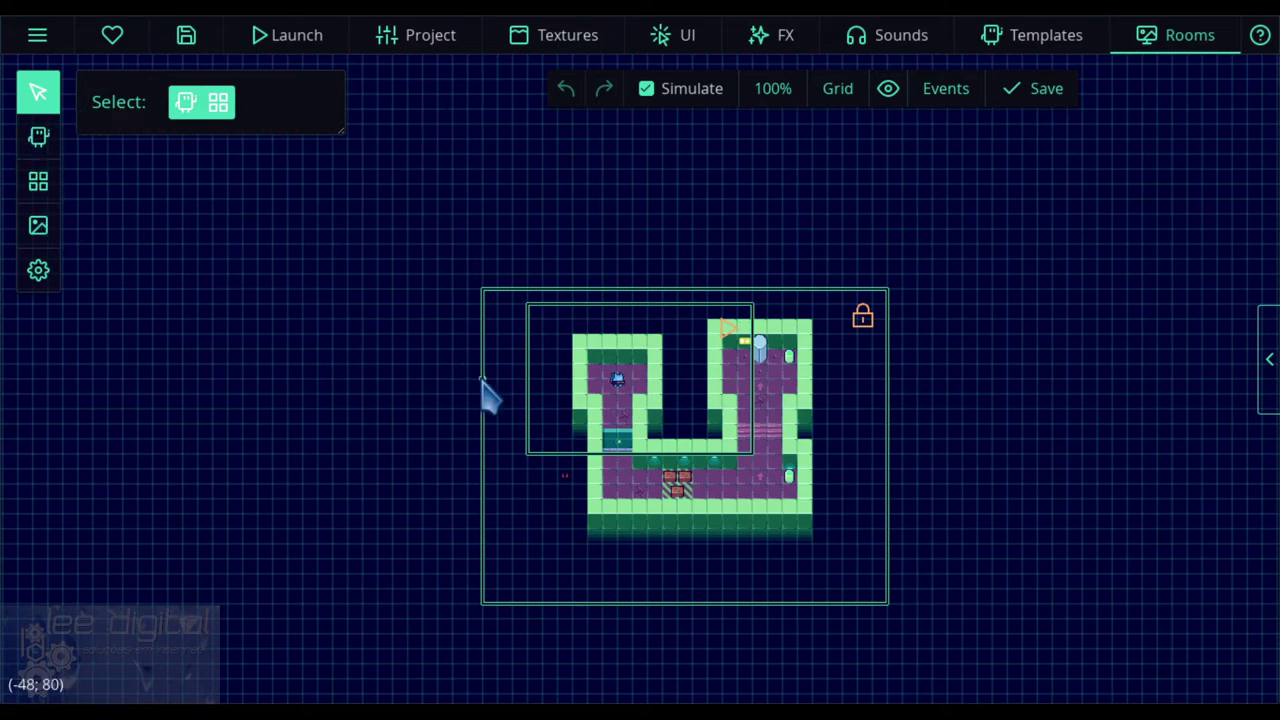
scroll(449, 378, "up", 3)
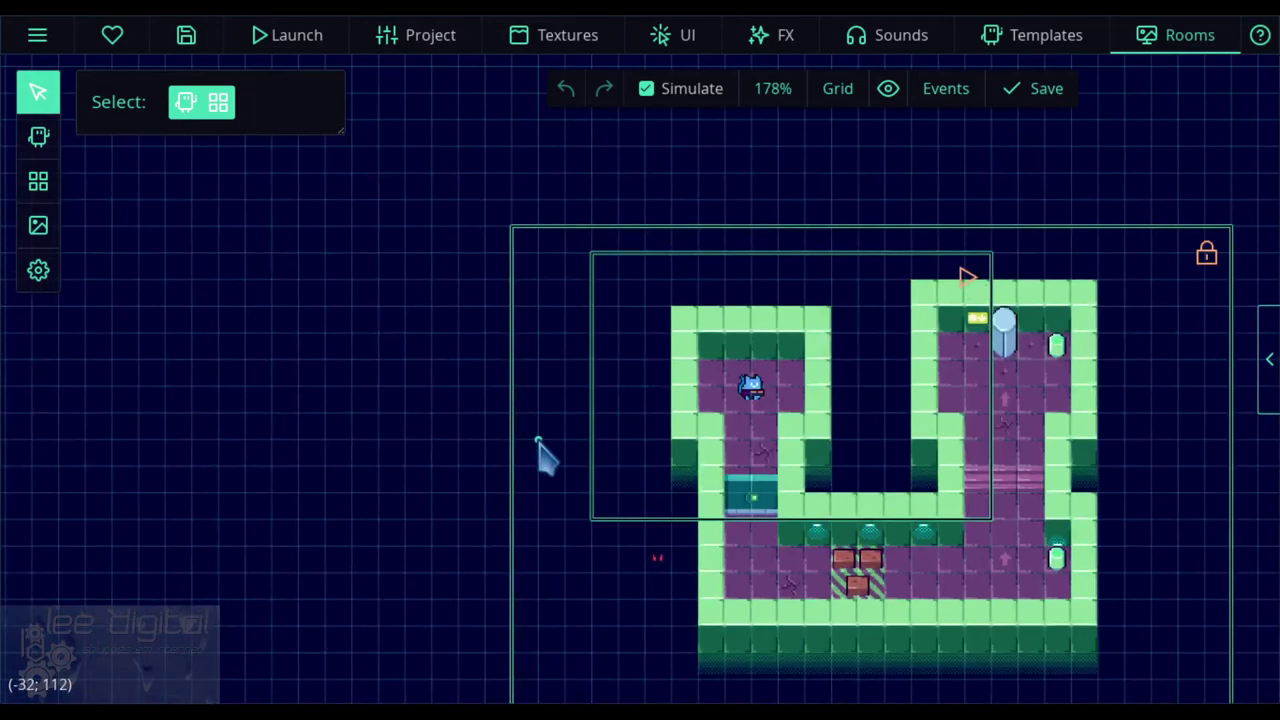
left_click_drag(552, 526, 381, 377)
scroll(583, 366, "up", 5)
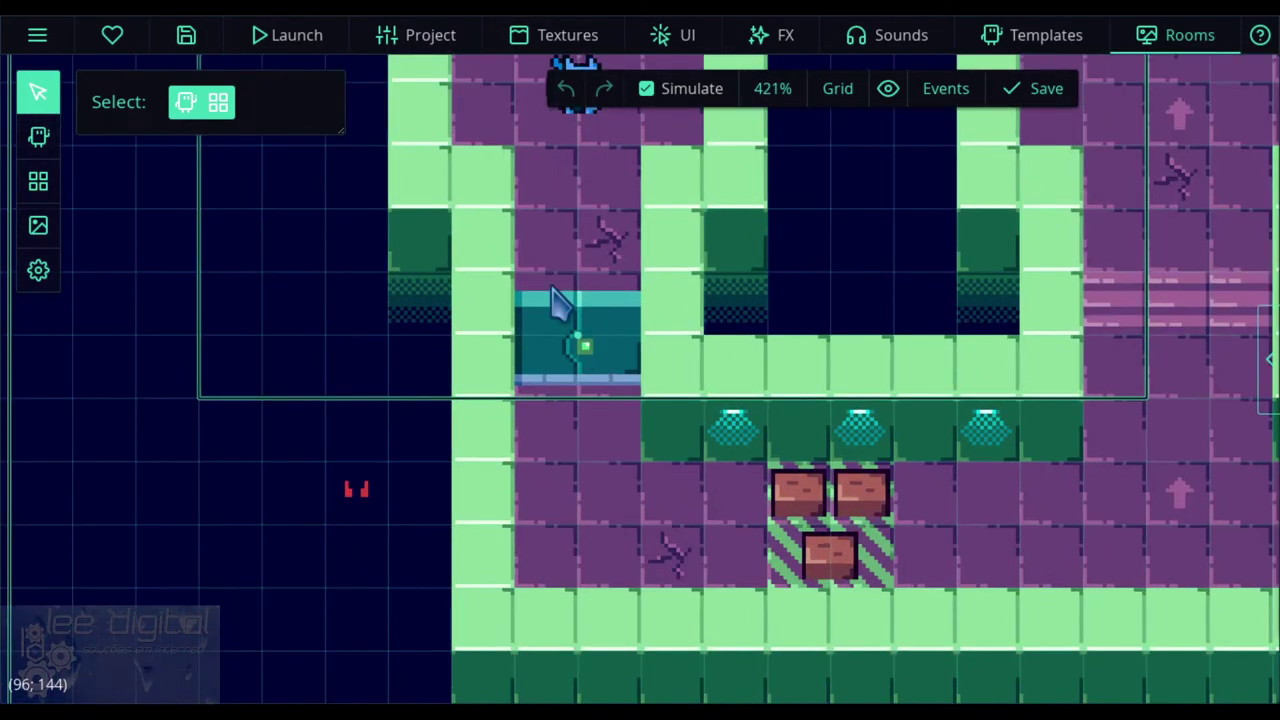
left_click_drag(563, 243, 672, 465)
scroll(672, 465, "down", 2)
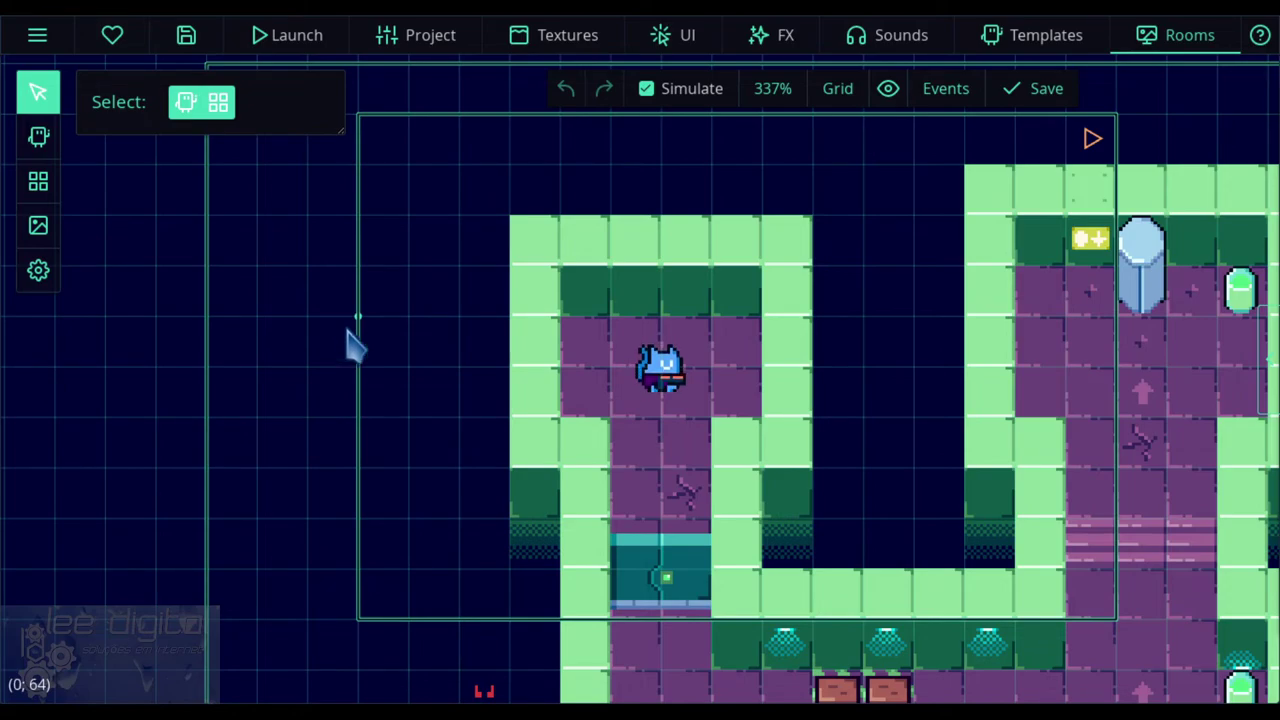
- Review the list of templates that can be placed in the Level_01 room
left_click(42, 144)
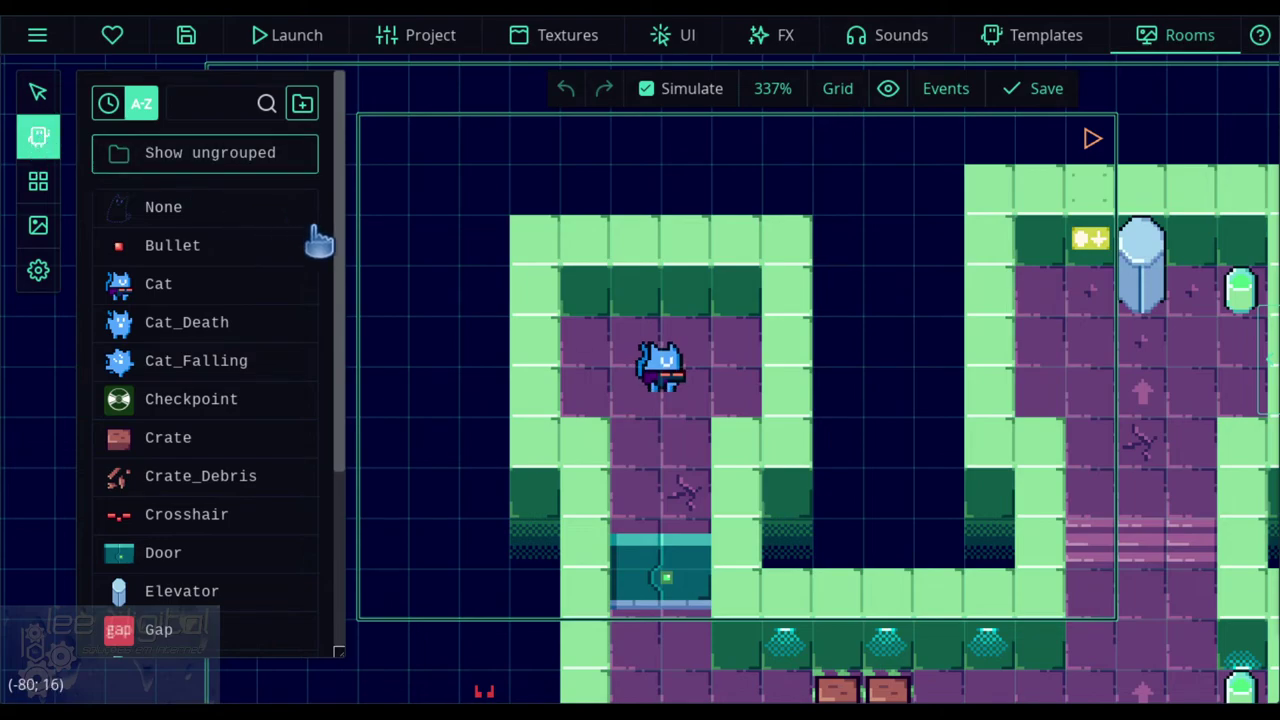
scroll(329, 260, "down", 4)
scroll(330, 255, "up", 2)
scroll(329, 255, "up", 2)
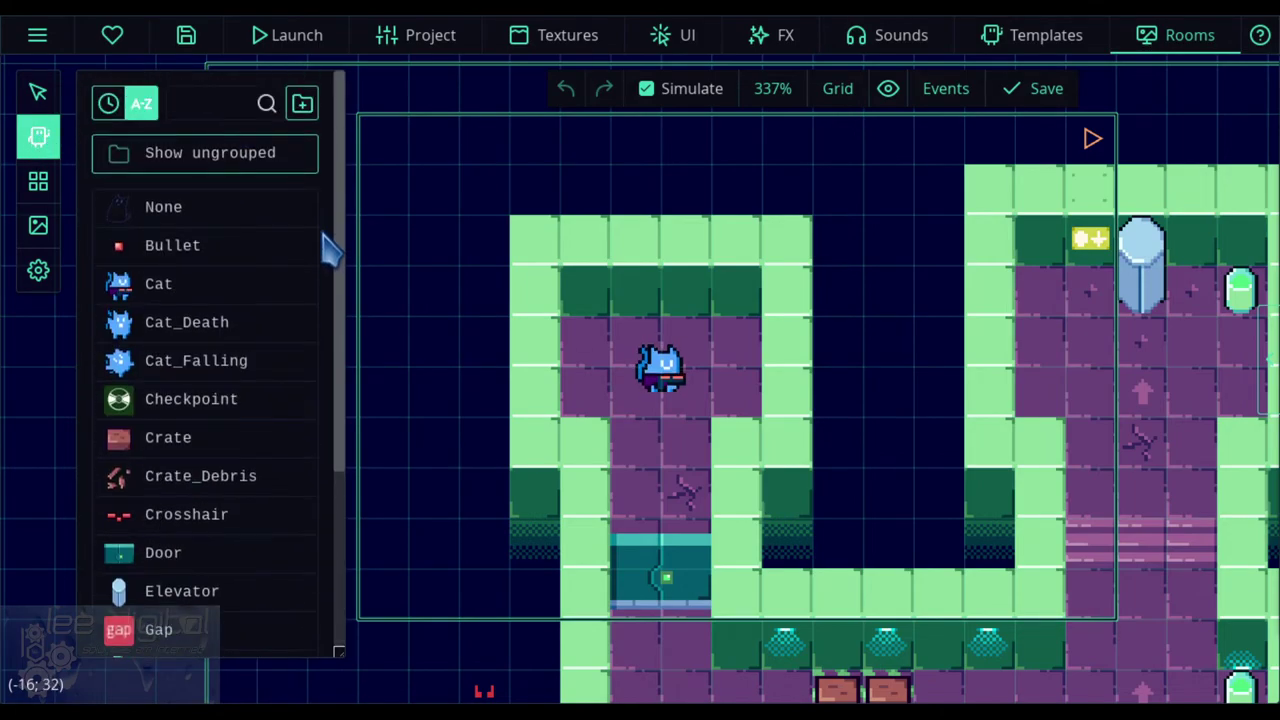
- Show the room's tile layers and choose the Tileset texture as the source of tiles
left_click(41, 195)
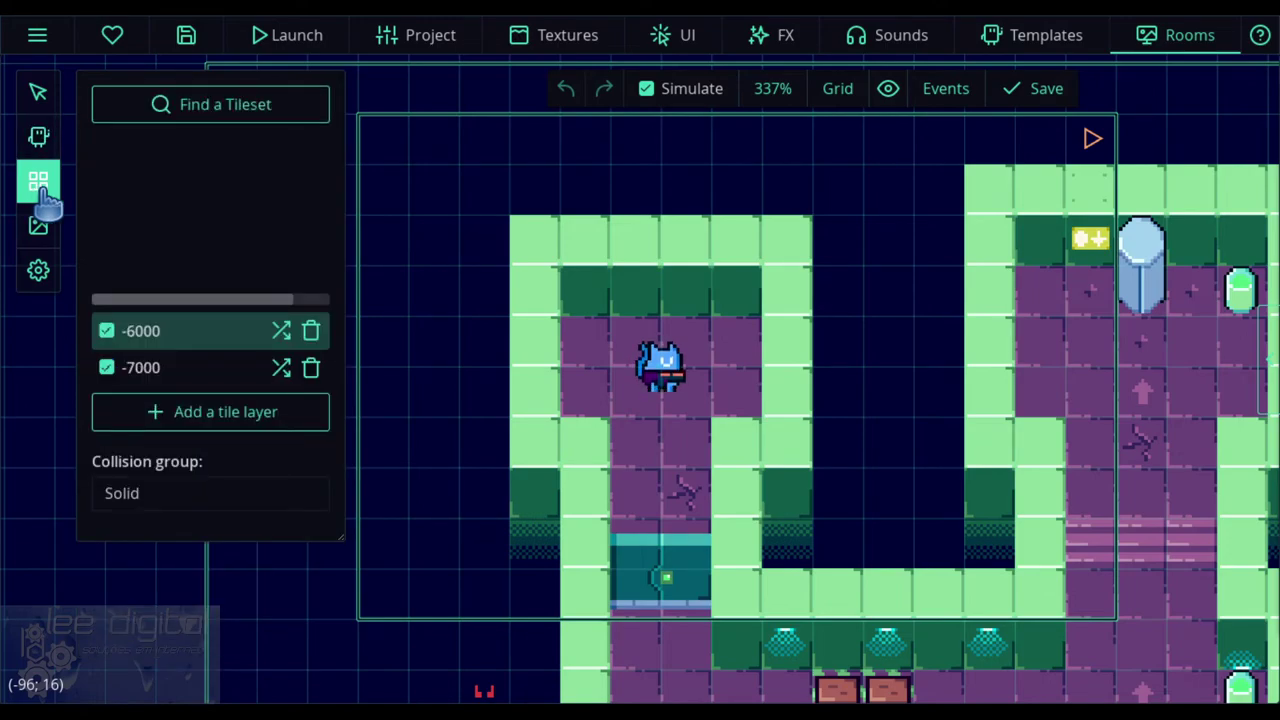
left_click(249, 122)
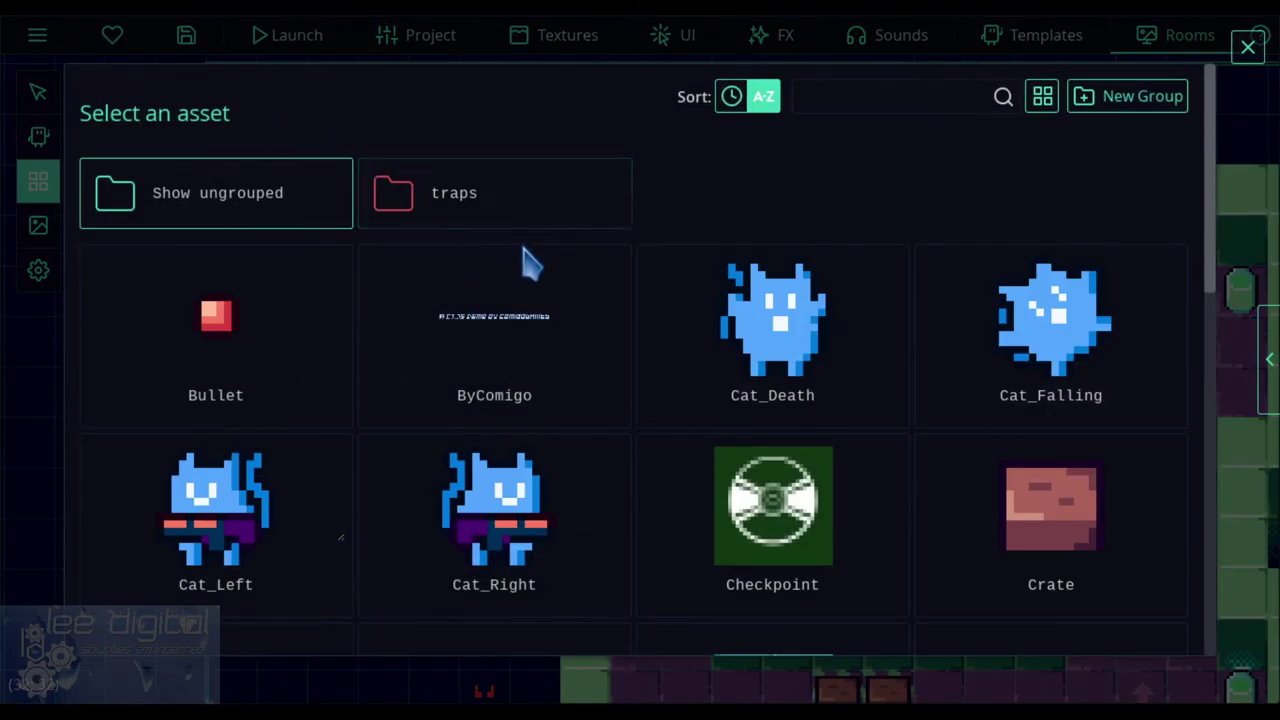
scroll(594, 366, "down", 7)
scroll(596, 384, "down", 2)
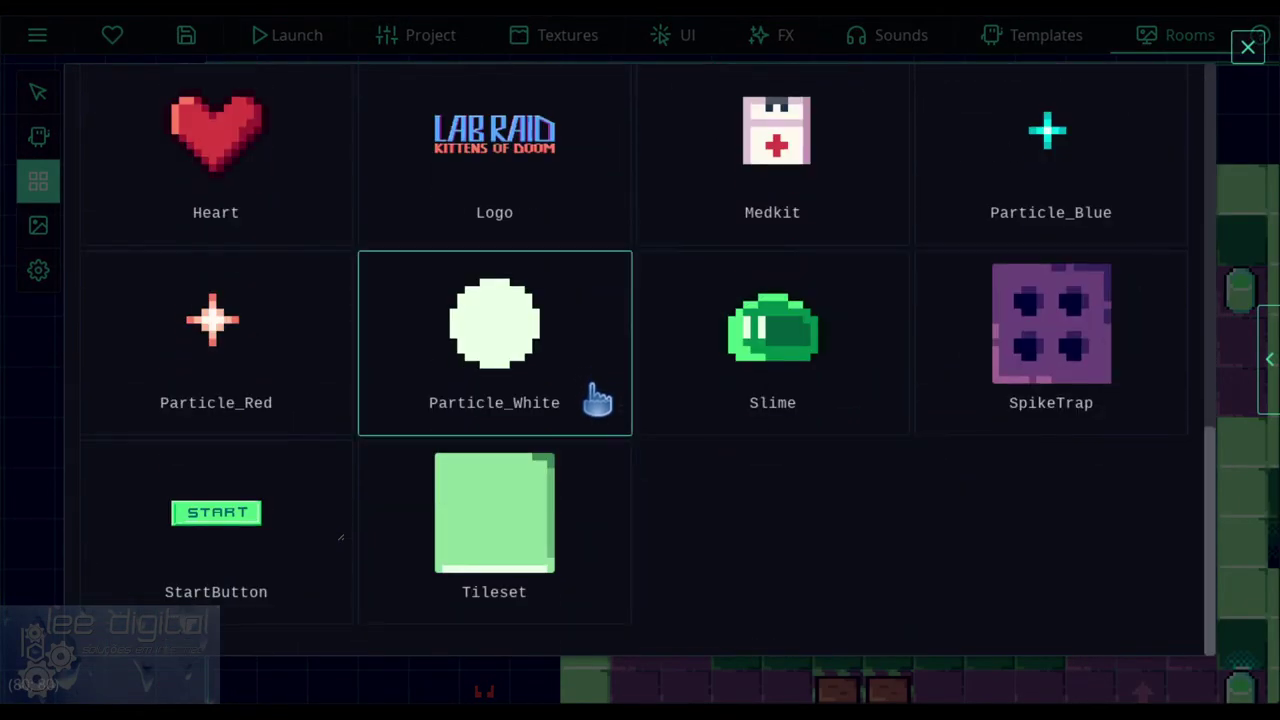
left_click(503, 534)
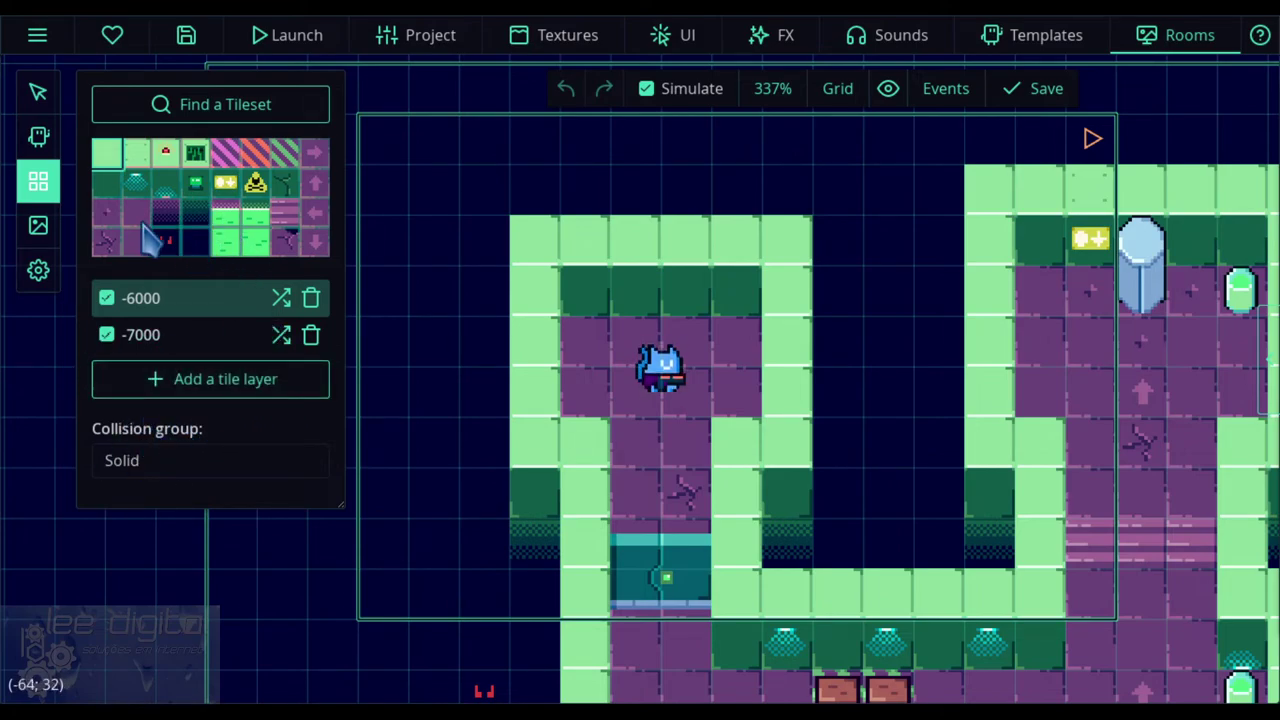
- Check Level_01's backgrounds and its room settings for view size, camera rectangle limits and background color against the whole level
left_click(38, 232)
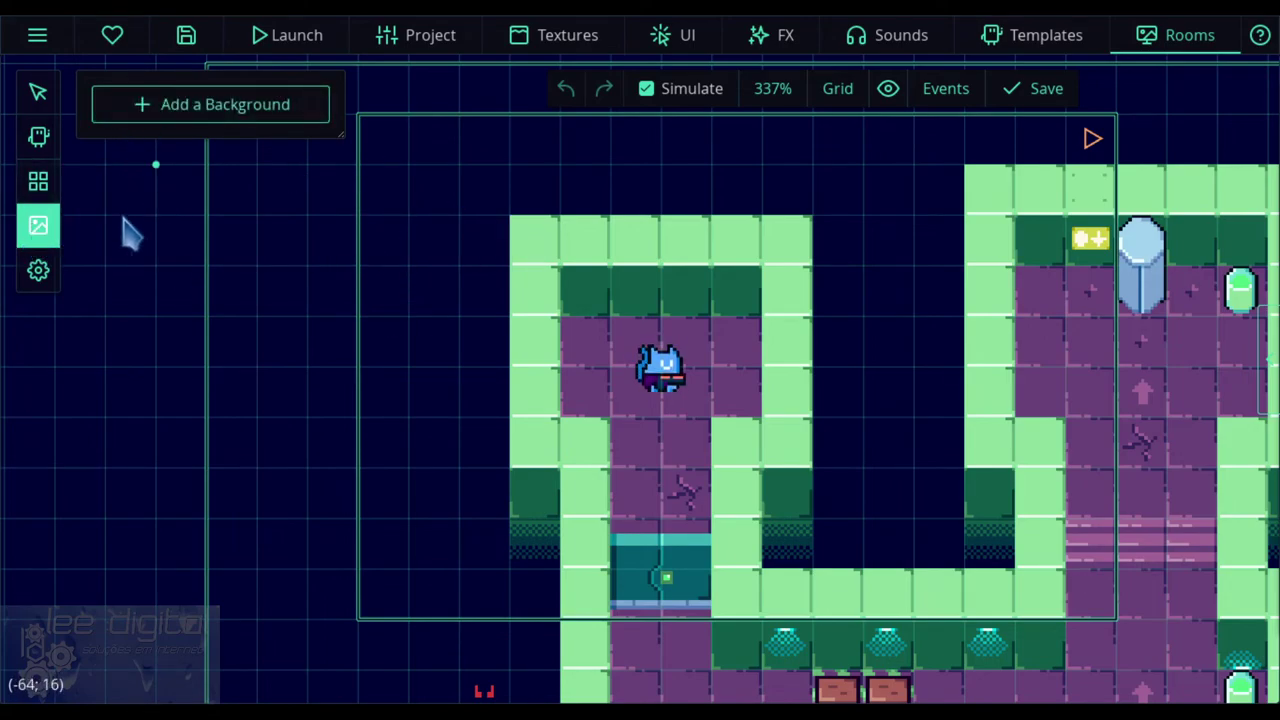
left_click(38, 272)
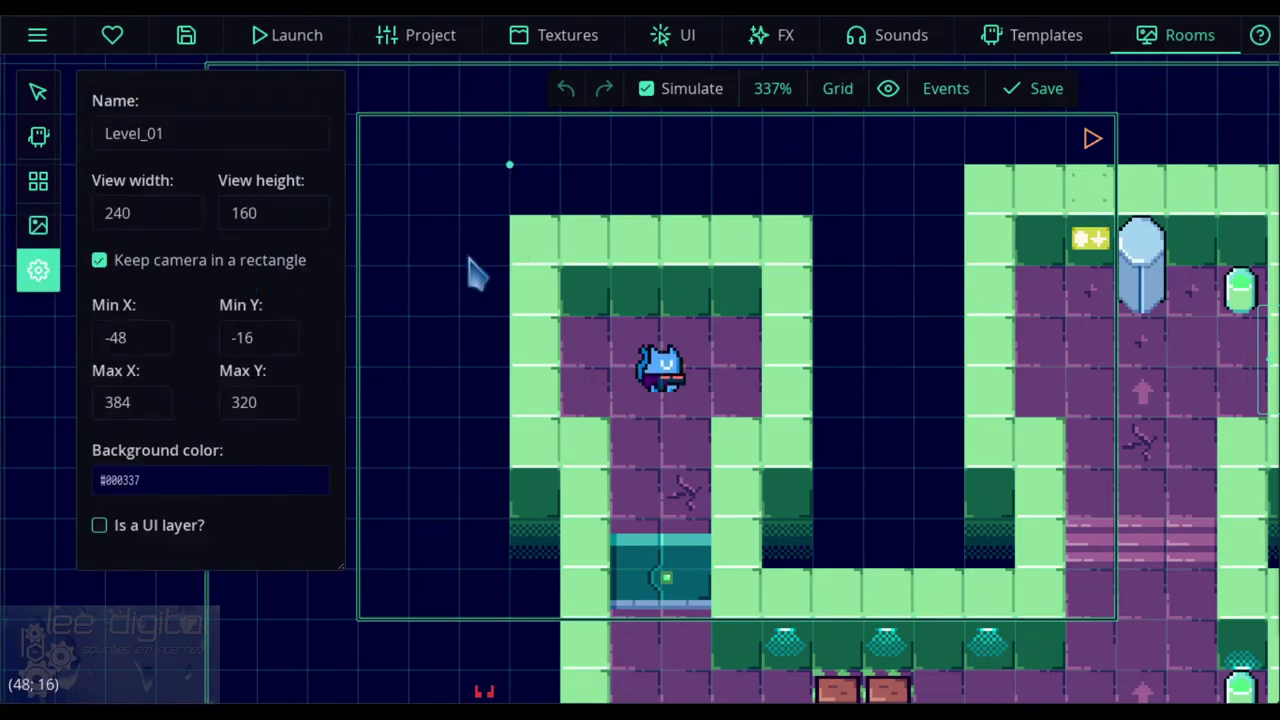
scroll(565, 345, "down", 3)
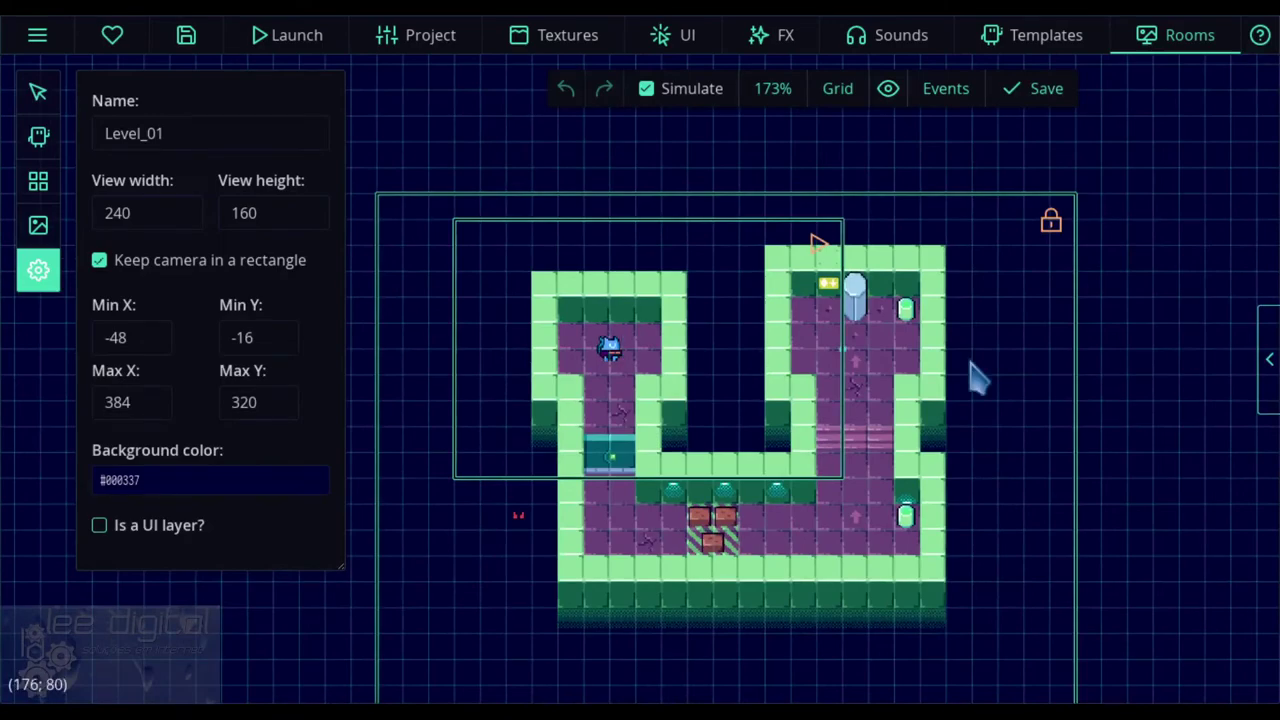
scroll(1155, 482, "down", 1)
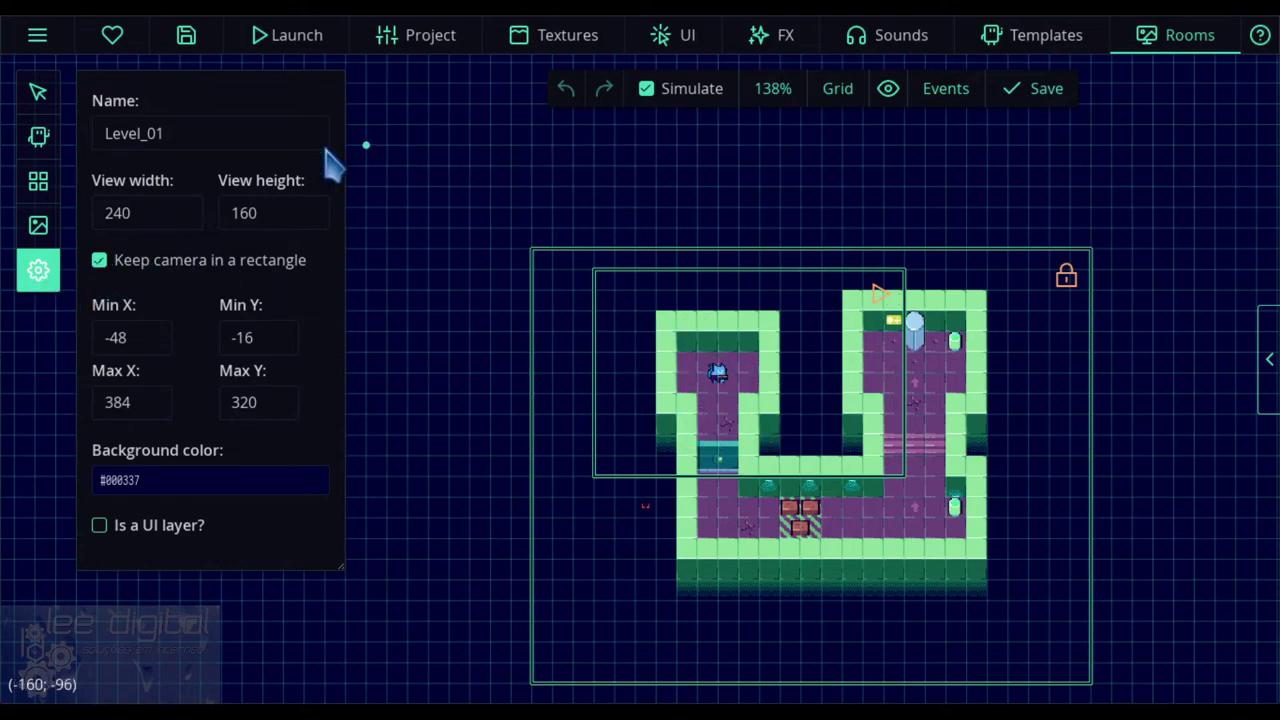
- Return to the selection tool and inspect the starting area around the cat in Level_01 up close
left_click(38, 95)
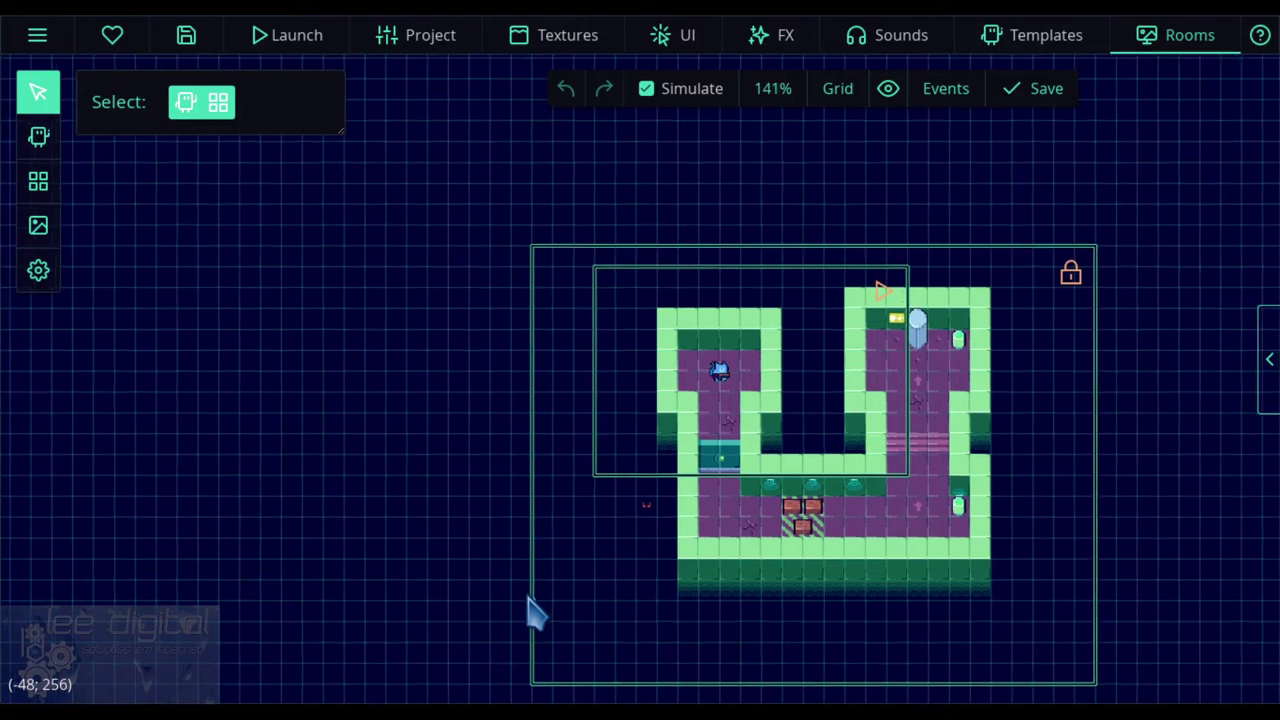
scroll(530, 605, "up", 5)
left_click_drag(785, 266, 670, 390)
left_click_drag(455, 540, 423, 529)
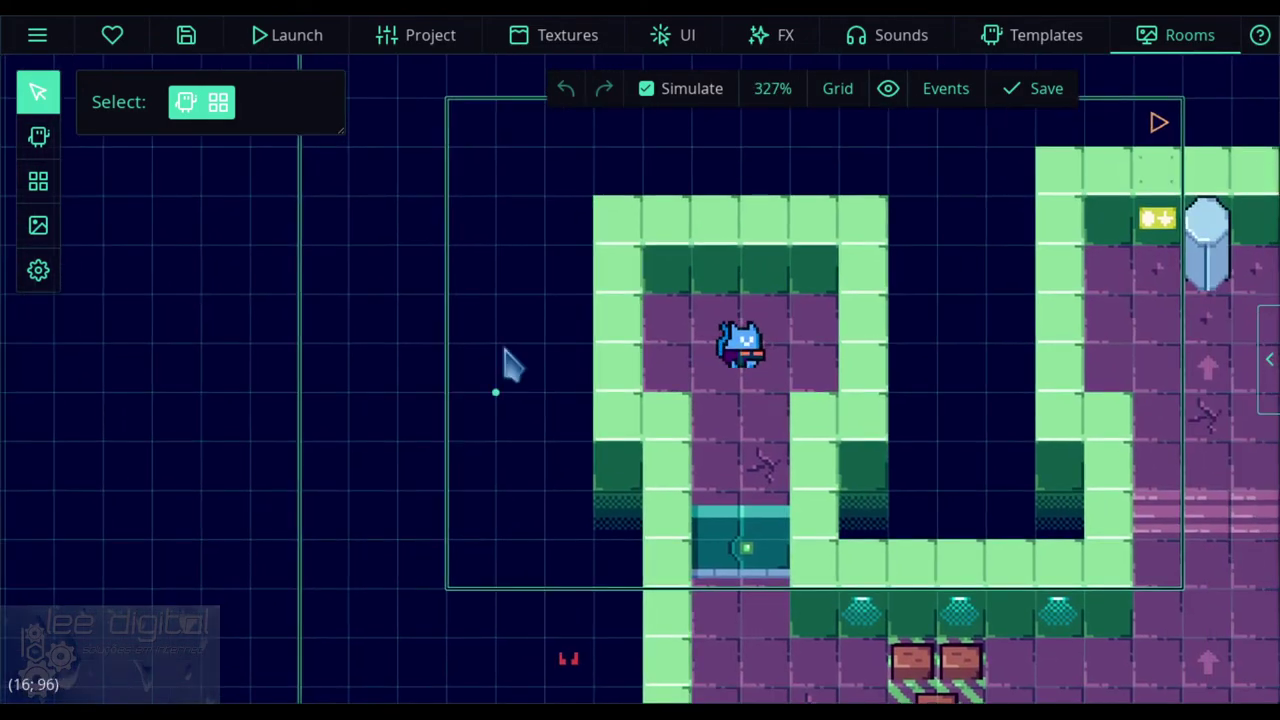
left_click_drag(531, 346, 360, 395)
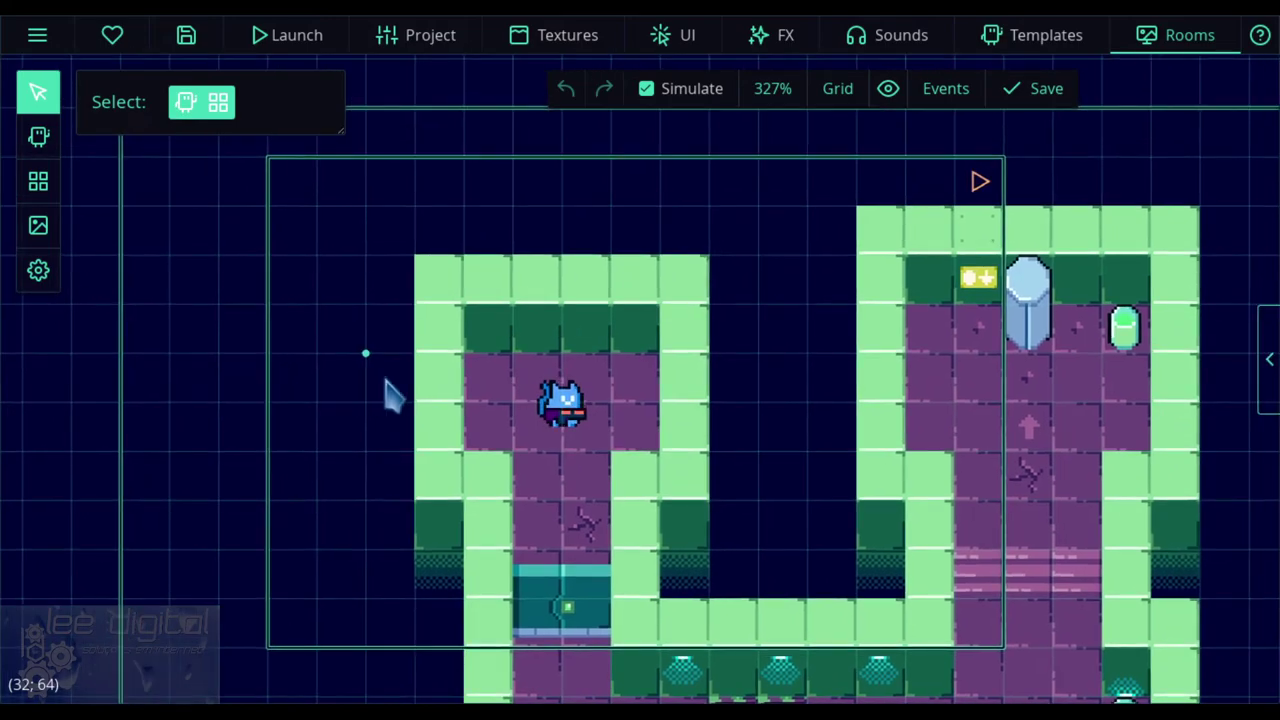
scroll(390, 382, "up", 1)
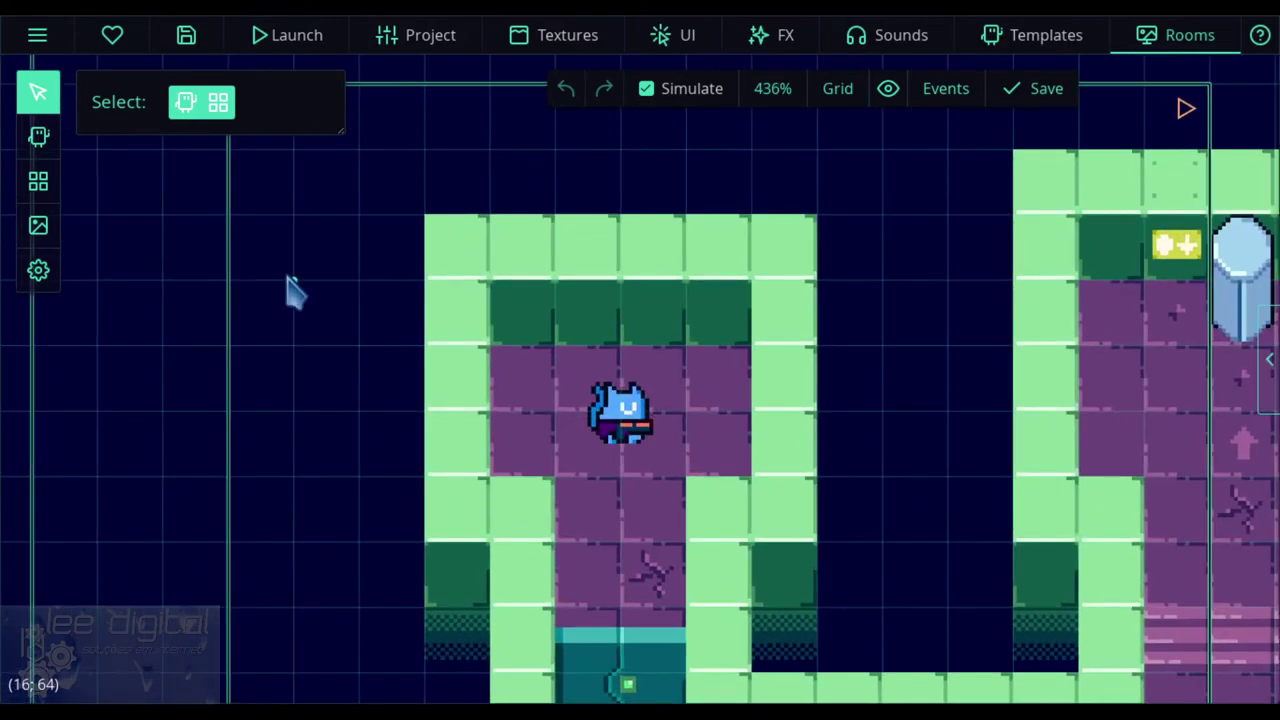
- Switch to tile editing for Level_01 and load the Tileset texture again to show its tiles
left_click(40, 142)
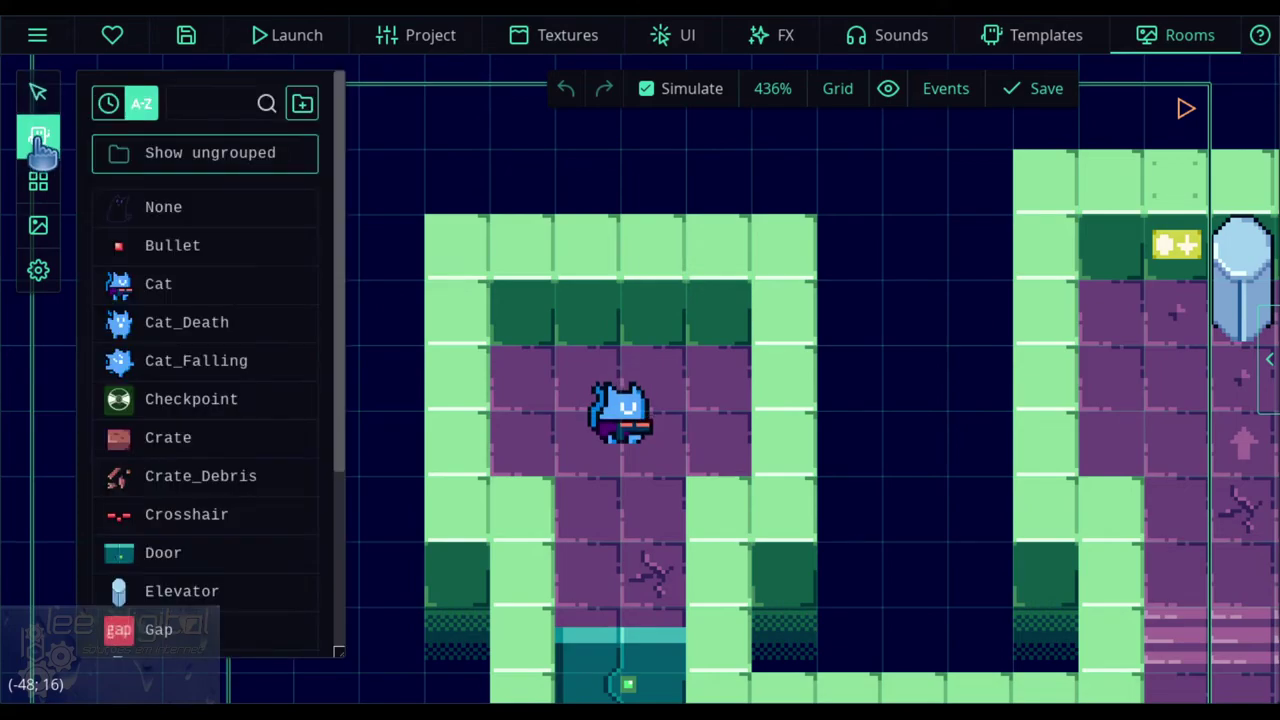
left_click(40, 185)
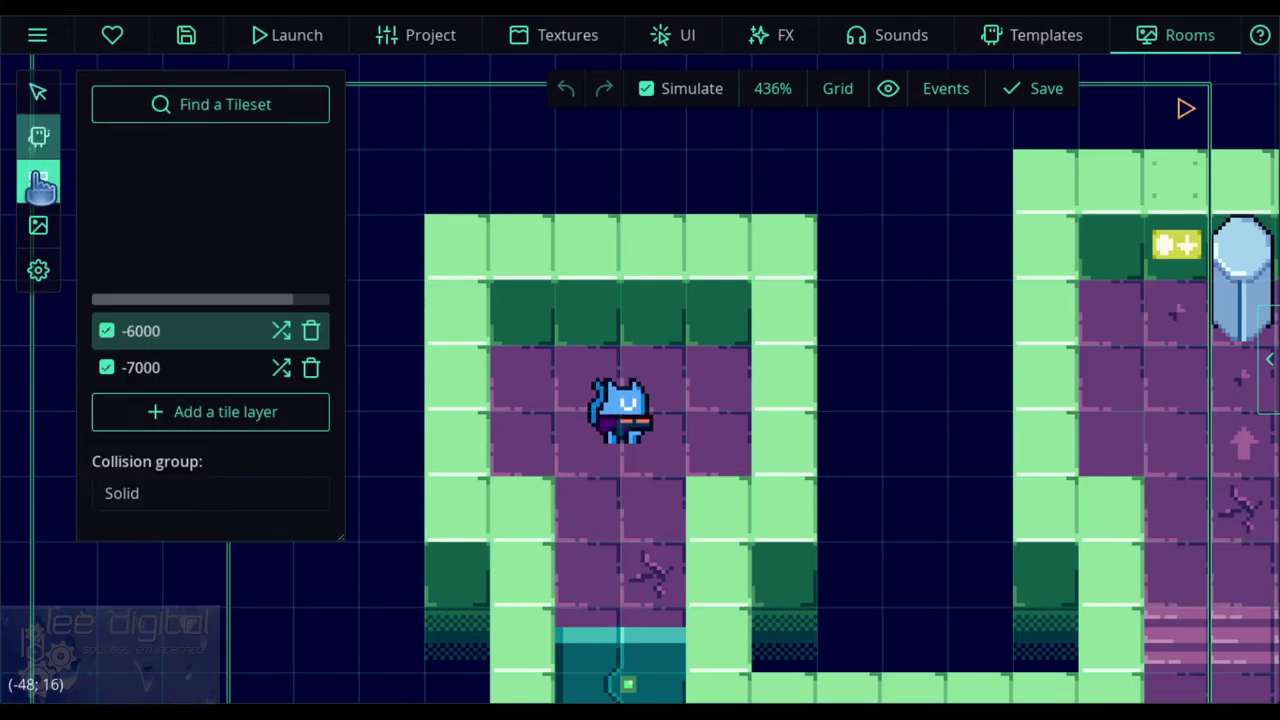
left_click(220, 105)
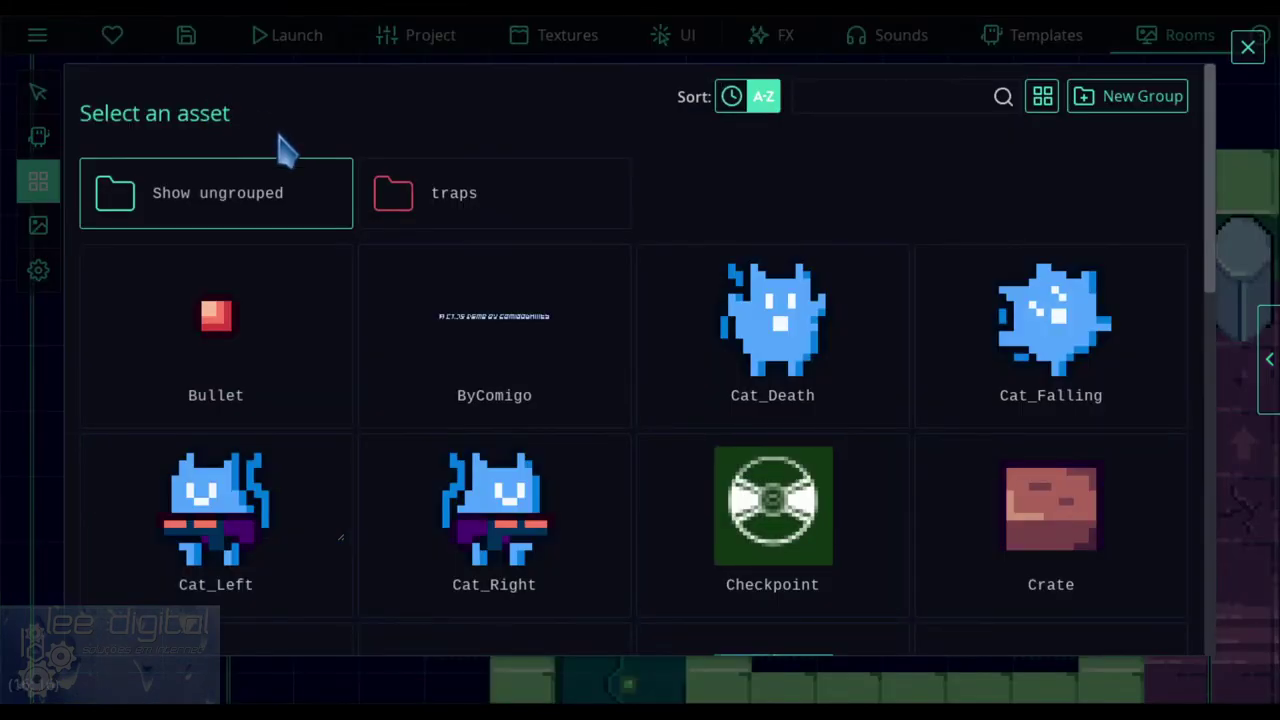
scroll(694, 463, "down", 10)
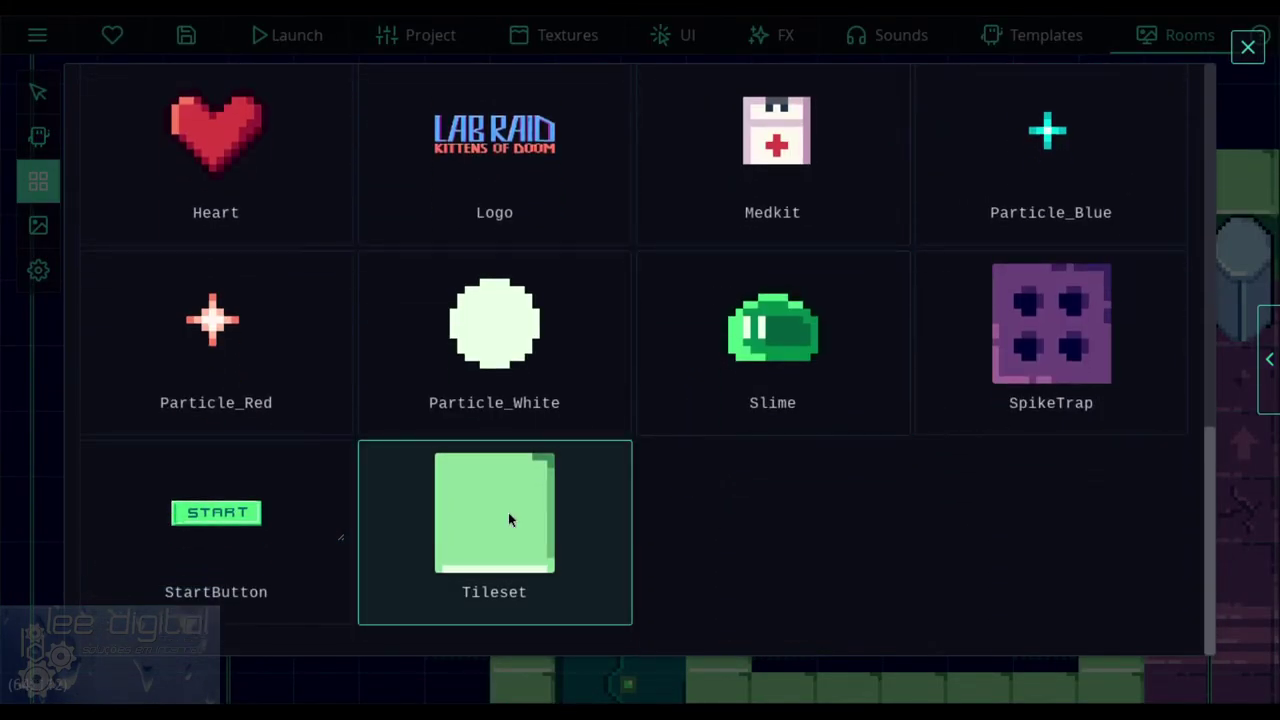
left_click(509, 512)
left_click(516, 530)
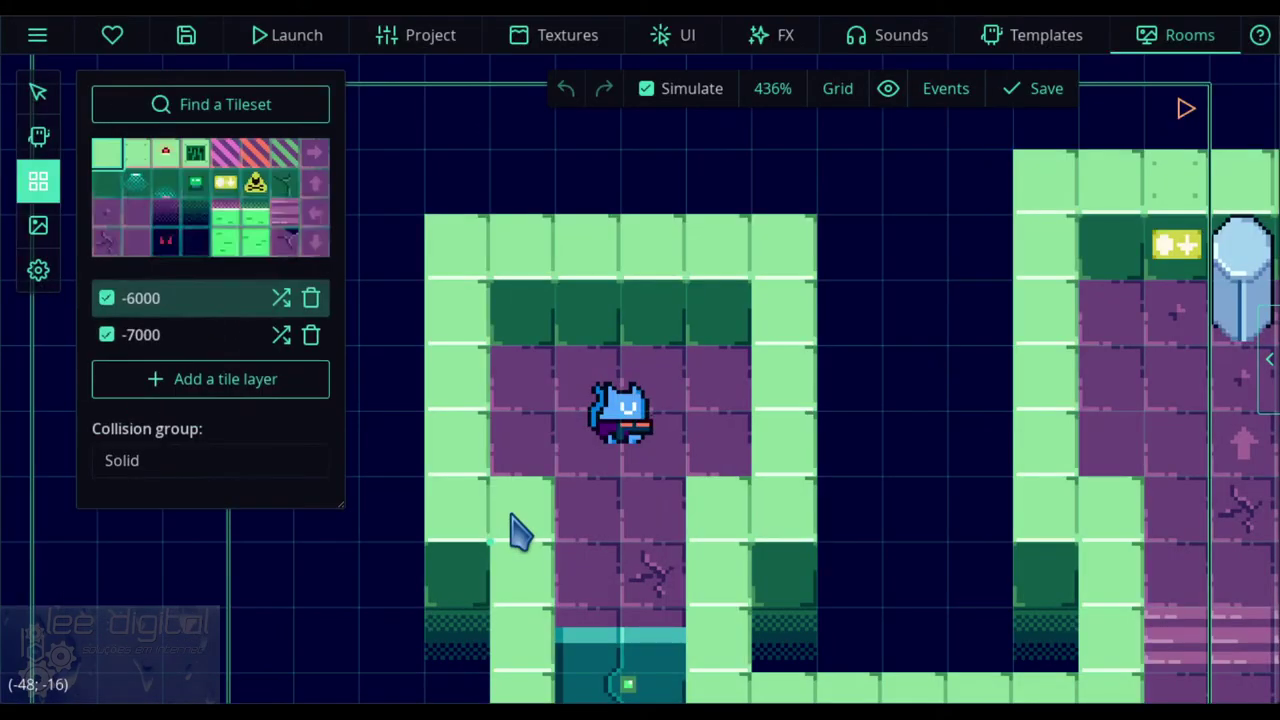
- Try placing the teal lamp tile beside the cat and on the room's upper wall, and undo both placements
left_click(236, 188)
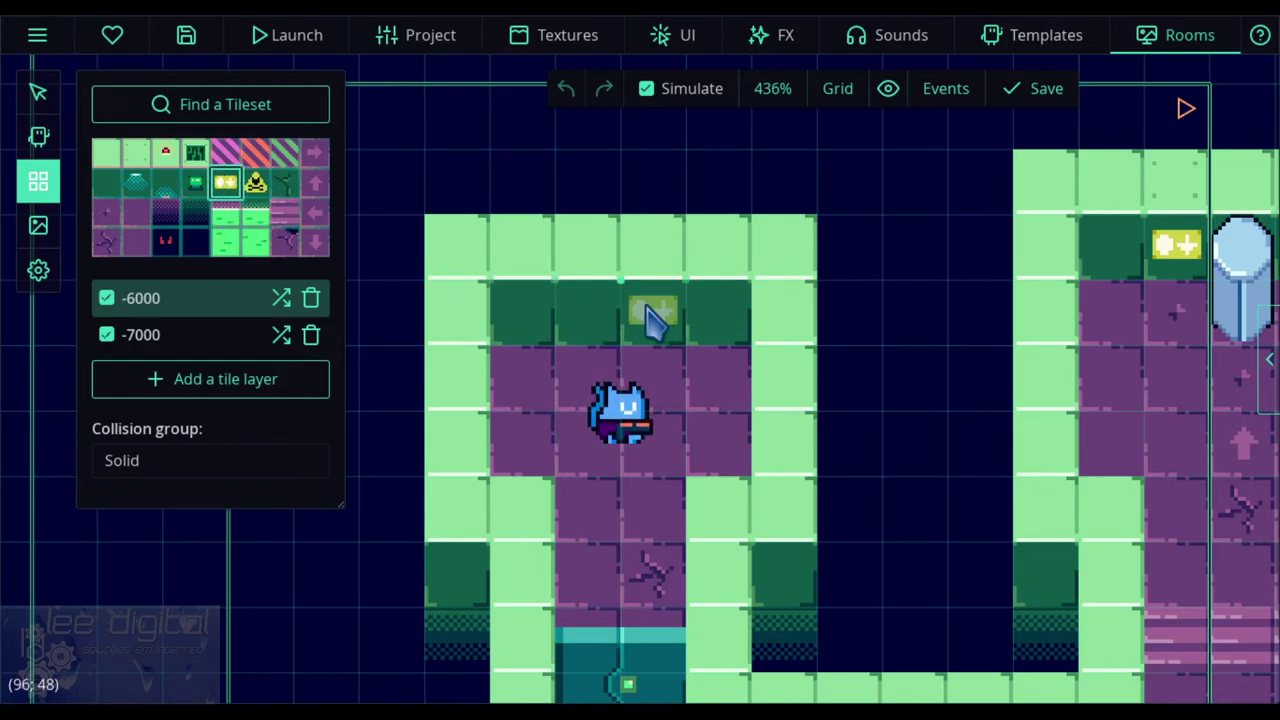
left_click(136, 180)
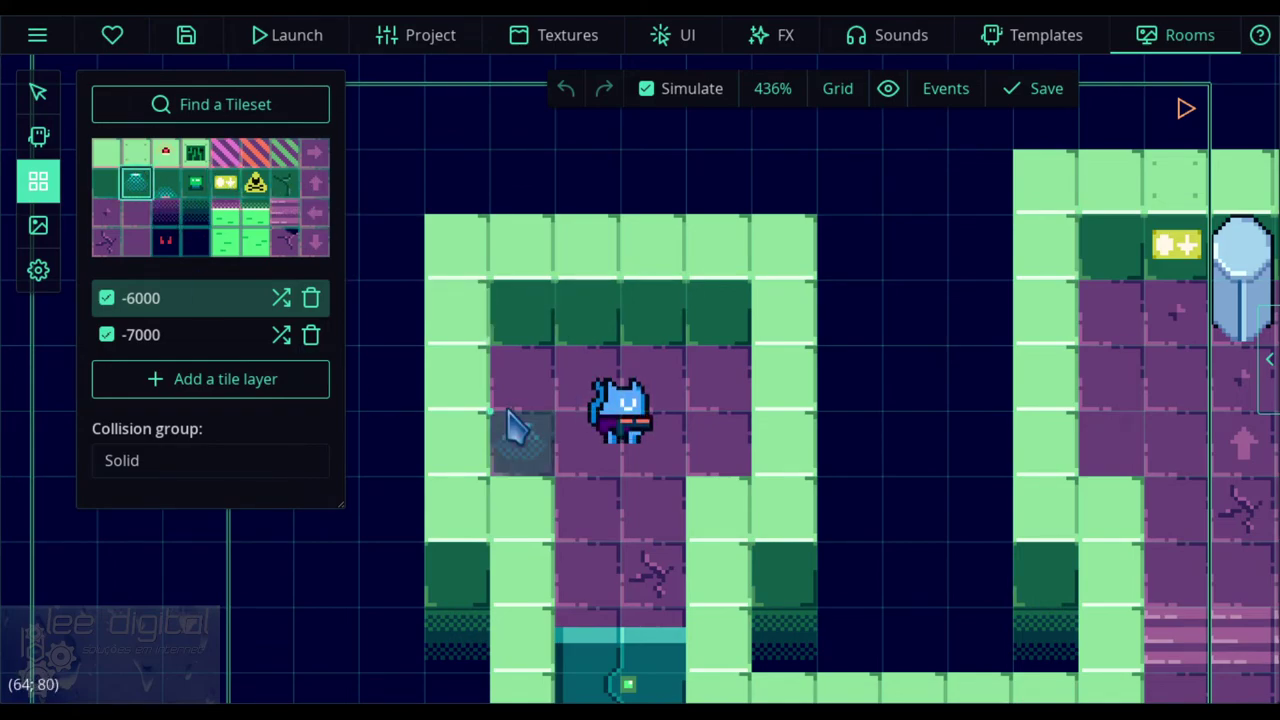
left_click(575, 340)
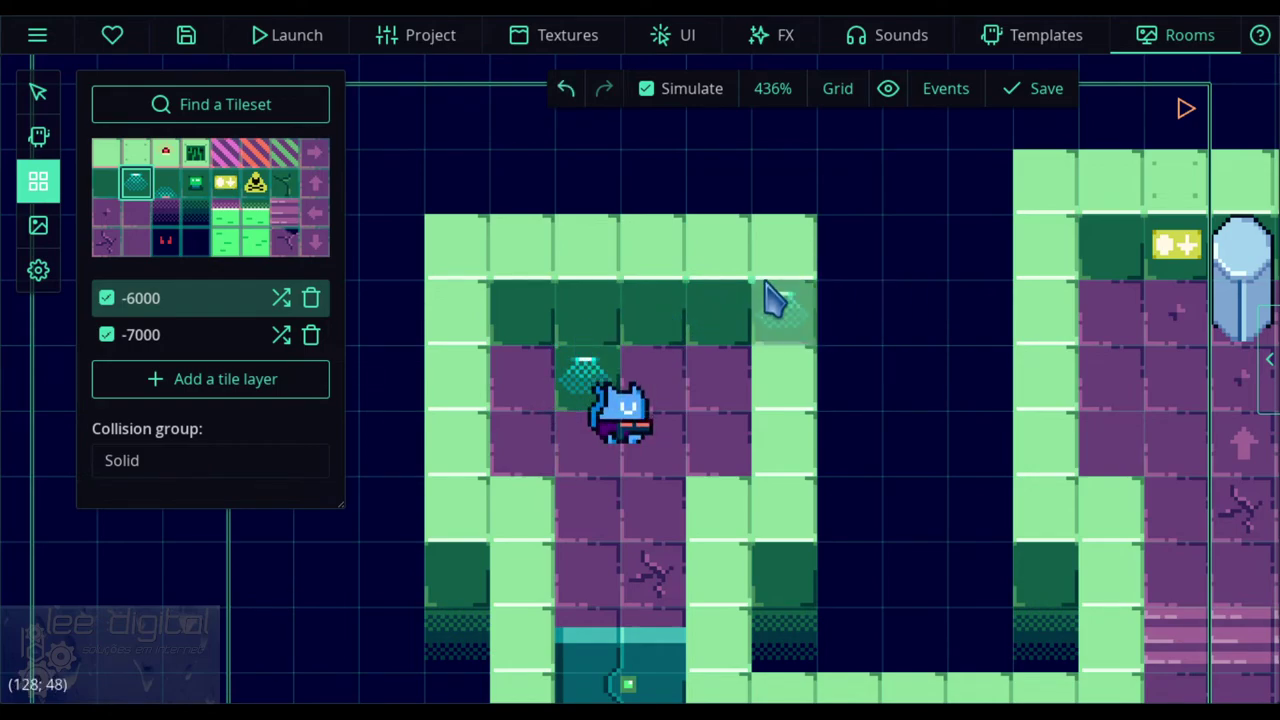
left_click(712, 240)
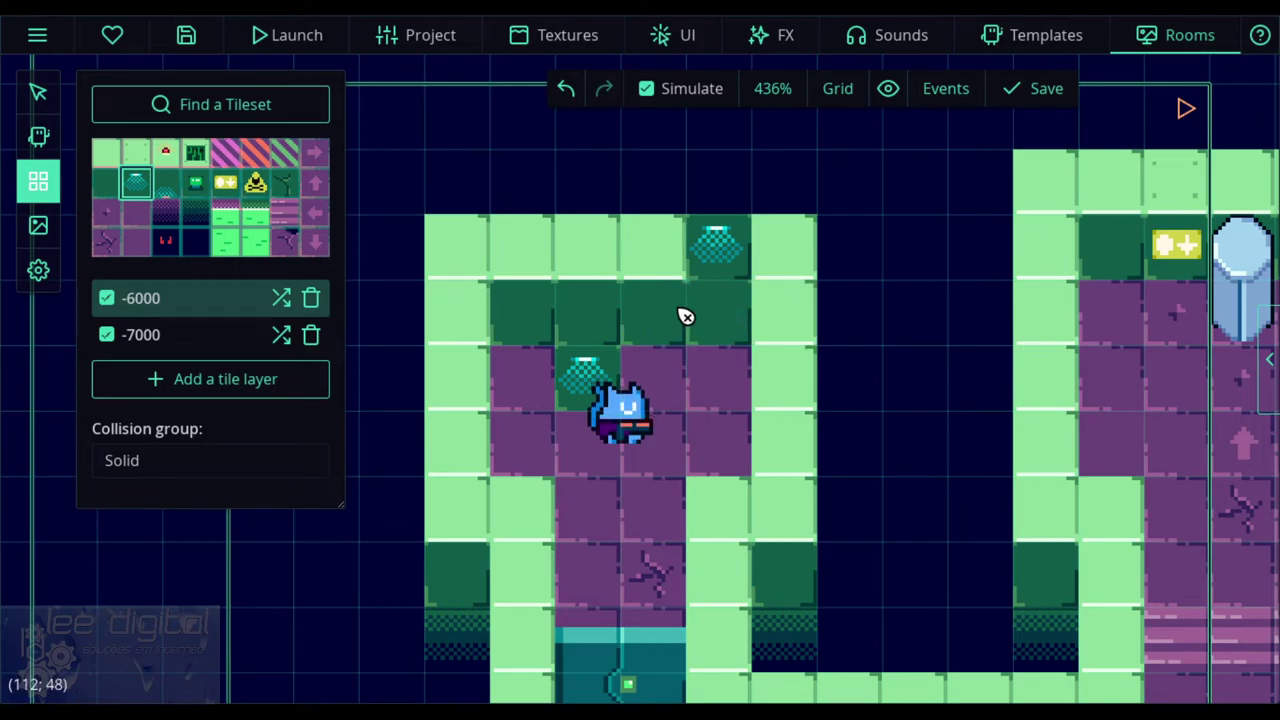
key("ctrl+z")
key("ctrl+z")
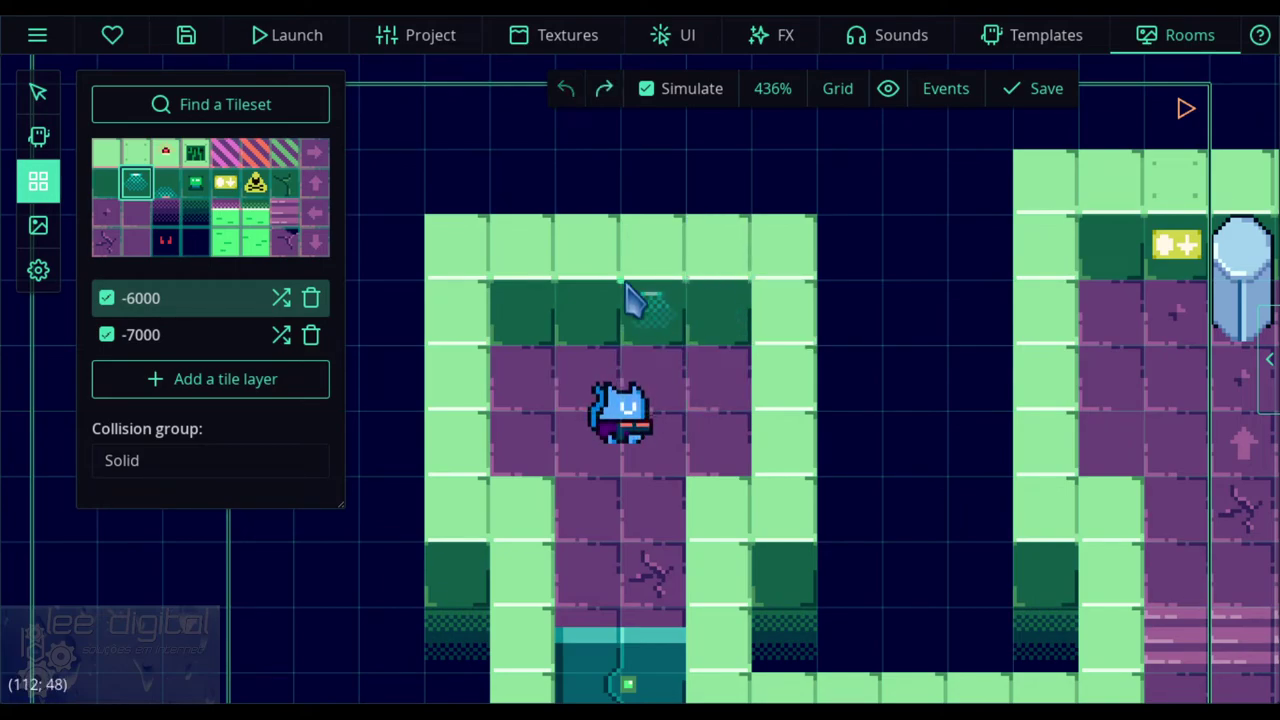
- Switch to the selection tool and redo and undo the lamp tile placements to demonstrate the edit history
left_click(39, 96)
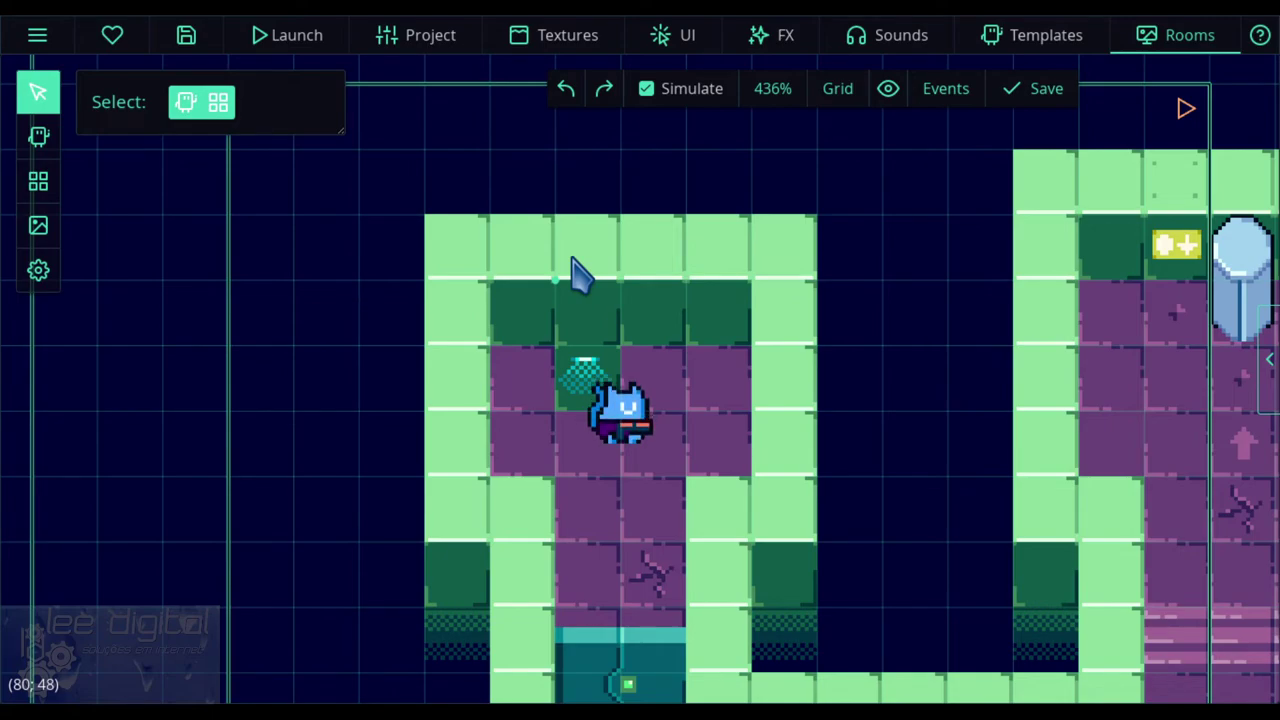
key("ctrl+shift+z")
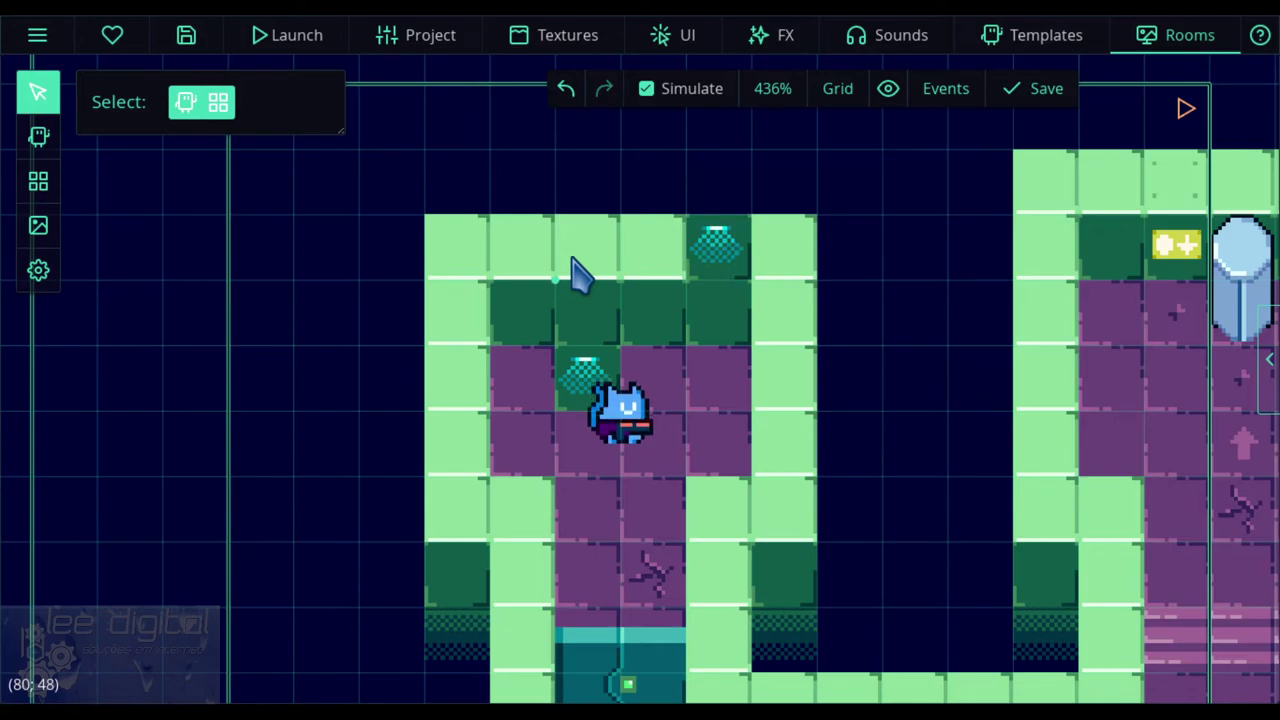
key("ctrl+z")
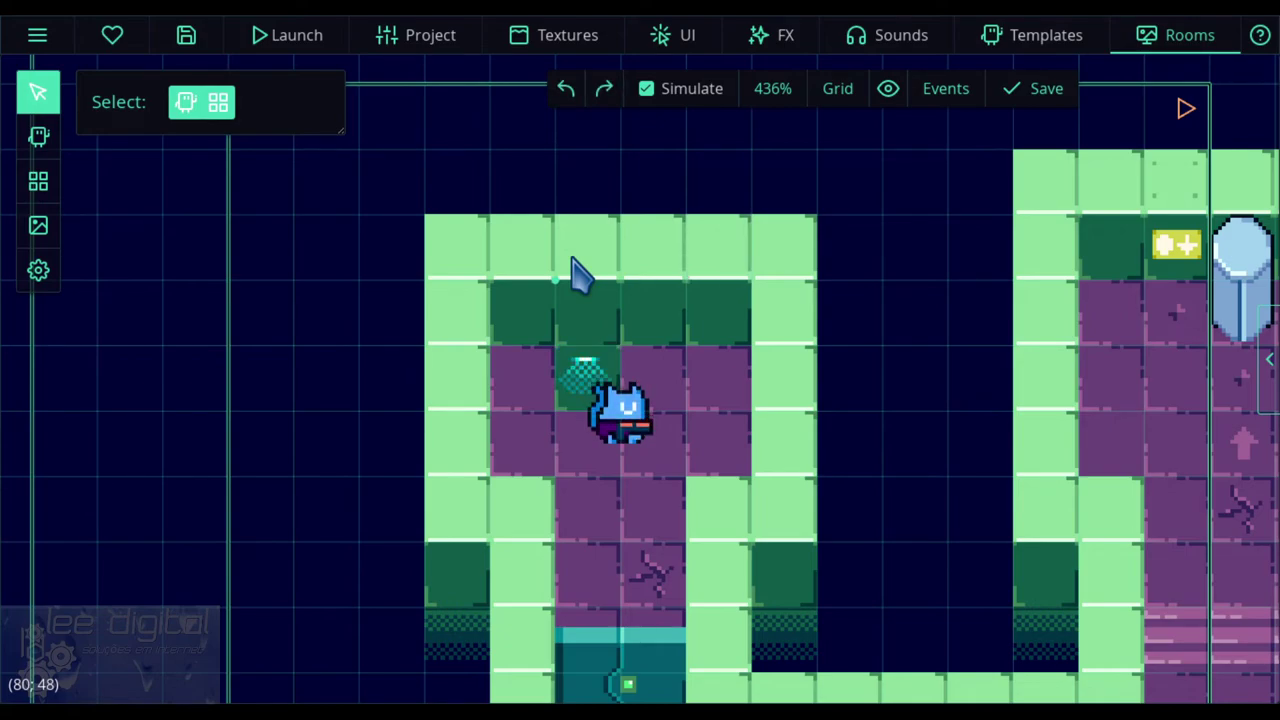
key("ctrl+shift+z")
key("ctrl+z")
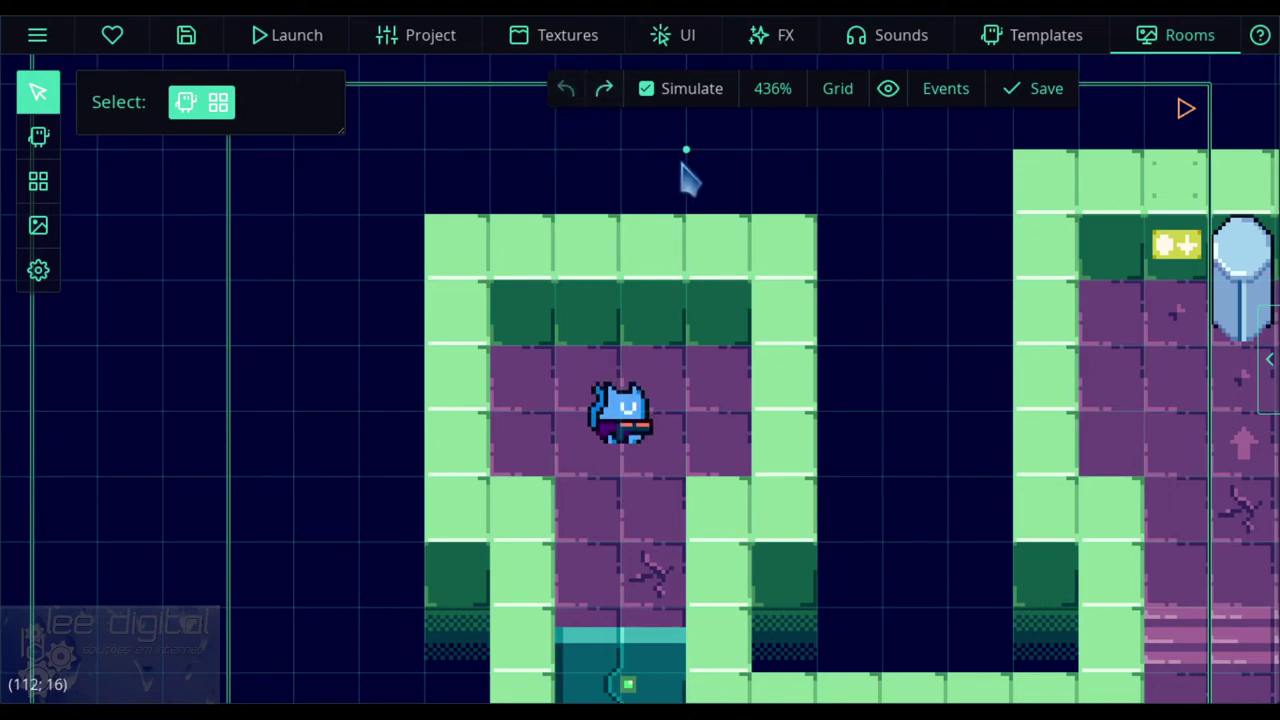
- Look at the Simulate option and the available zoom levels for the room view, leaving the zoom level as it is
left_click_drag(690, 160, 563, 171)
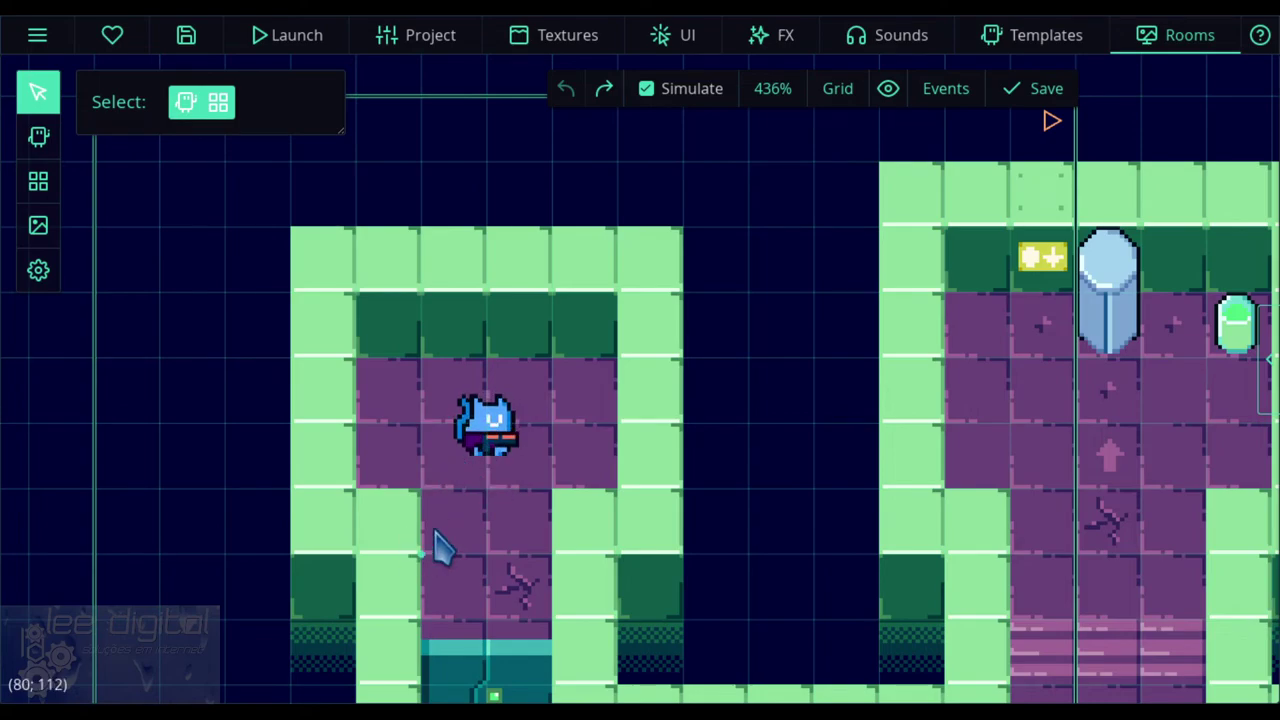
left_click(648, 90)
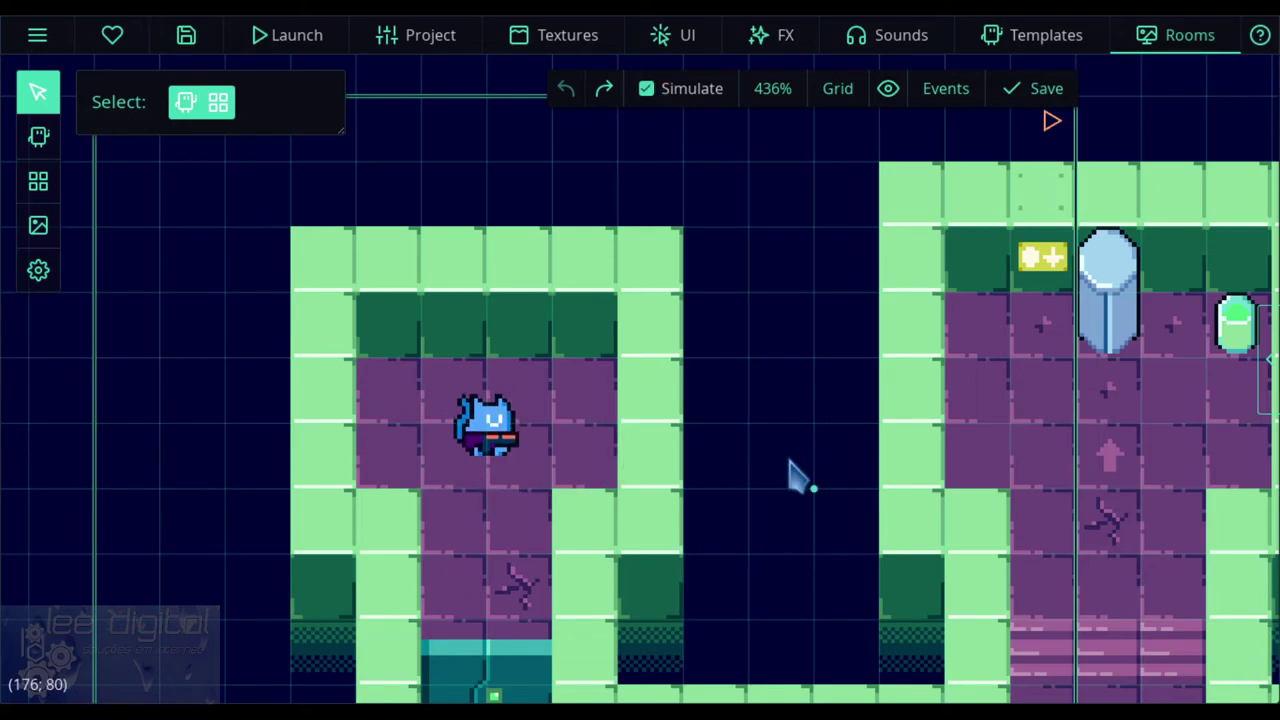
left_click_drag(771, 486, 648, 375)
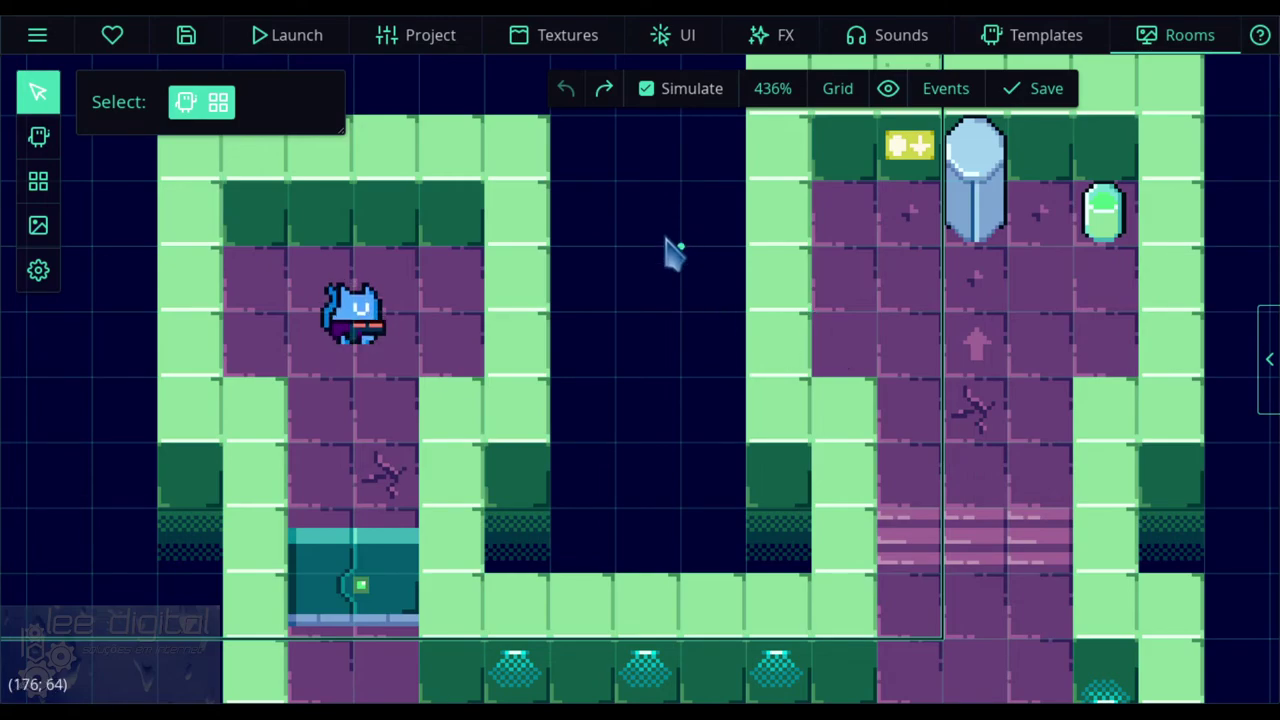
left_click_drag(680, 186, 803, 188)
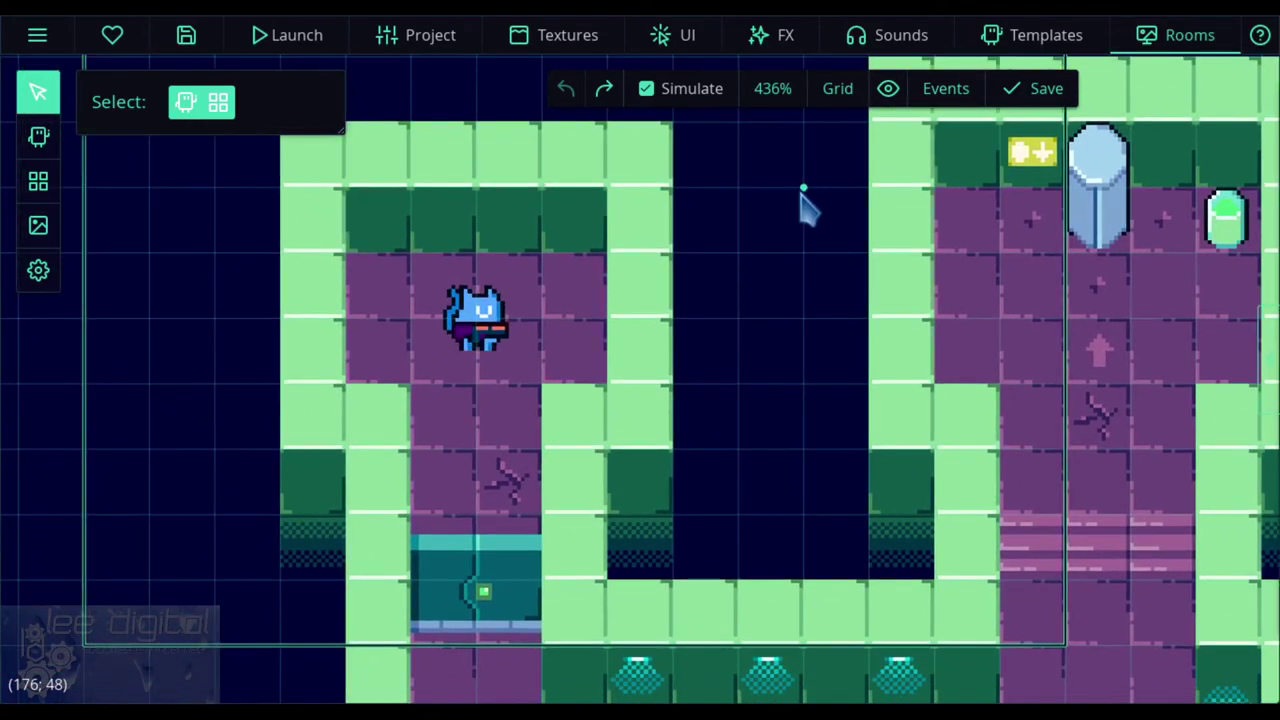
left_click(780, 96)
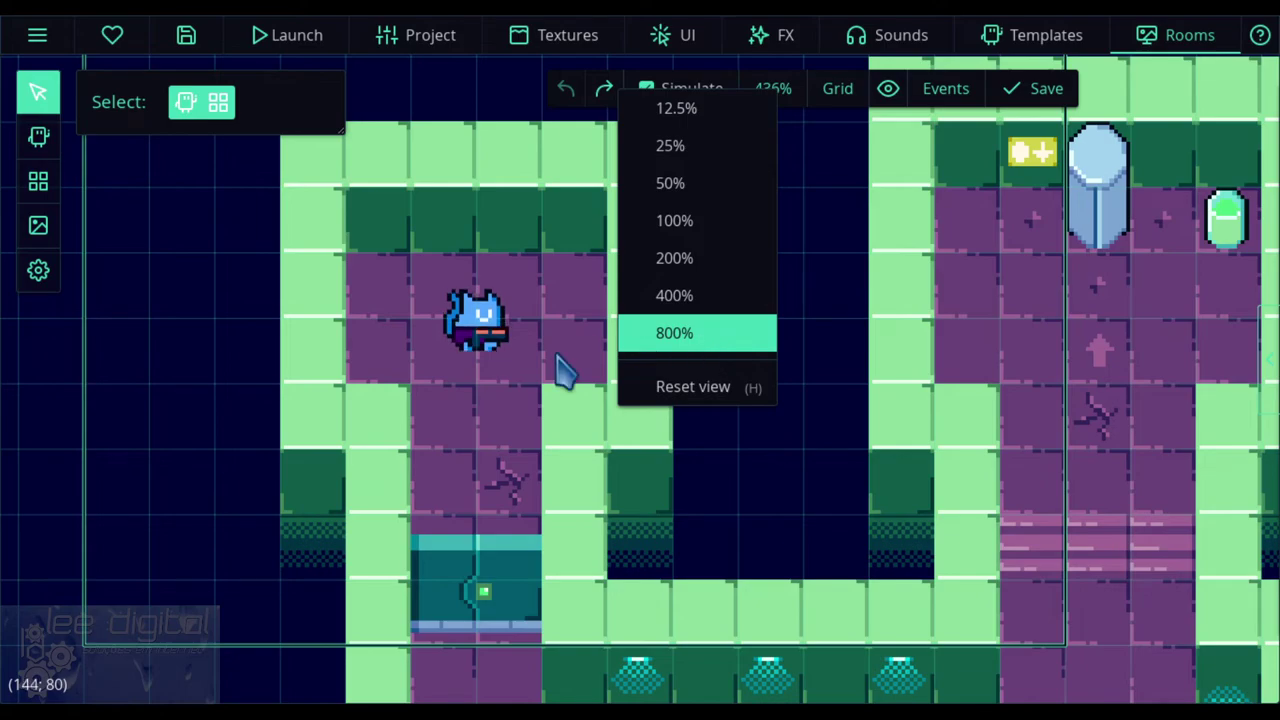
left_click(770, 545)
- Move the room view away from the level into empty space and bring it back with Reset view
left_click_drag(278, 577, 199, 412)
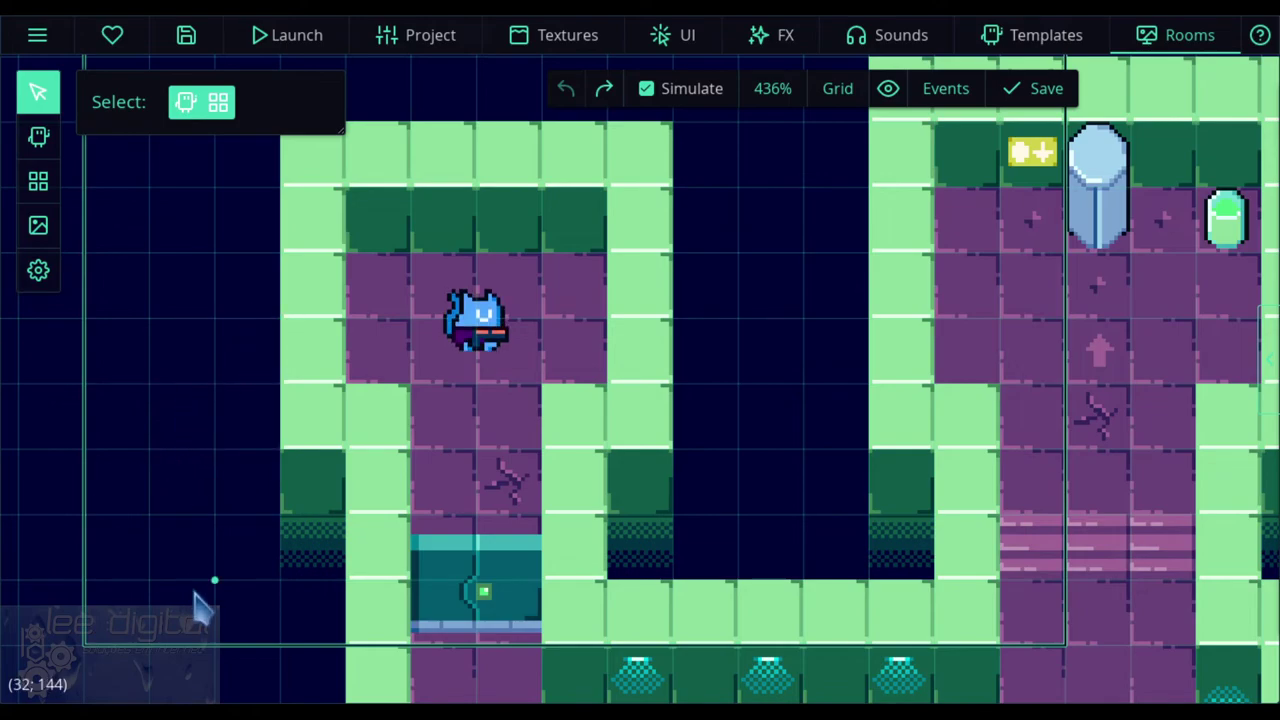
left_click_drag(200, 603, 345, 195)
left_click_drag(246, 609, 606, 163)
mouse_move(229, 508)
left_mouse_down()
mouse_move(588, 378)
mouse_move(789, 343)
mouse_move(314, 400)
mouse_move(472, 395)
mouse_move(614, 307)
left_mouse_up()
left_click_drag(297, 428, 606, 297)
left_click_drag(925, 355, 710, 364)
scroll(814, 420, "up", 2)
left_click_drag(711, 268, 679, 173)
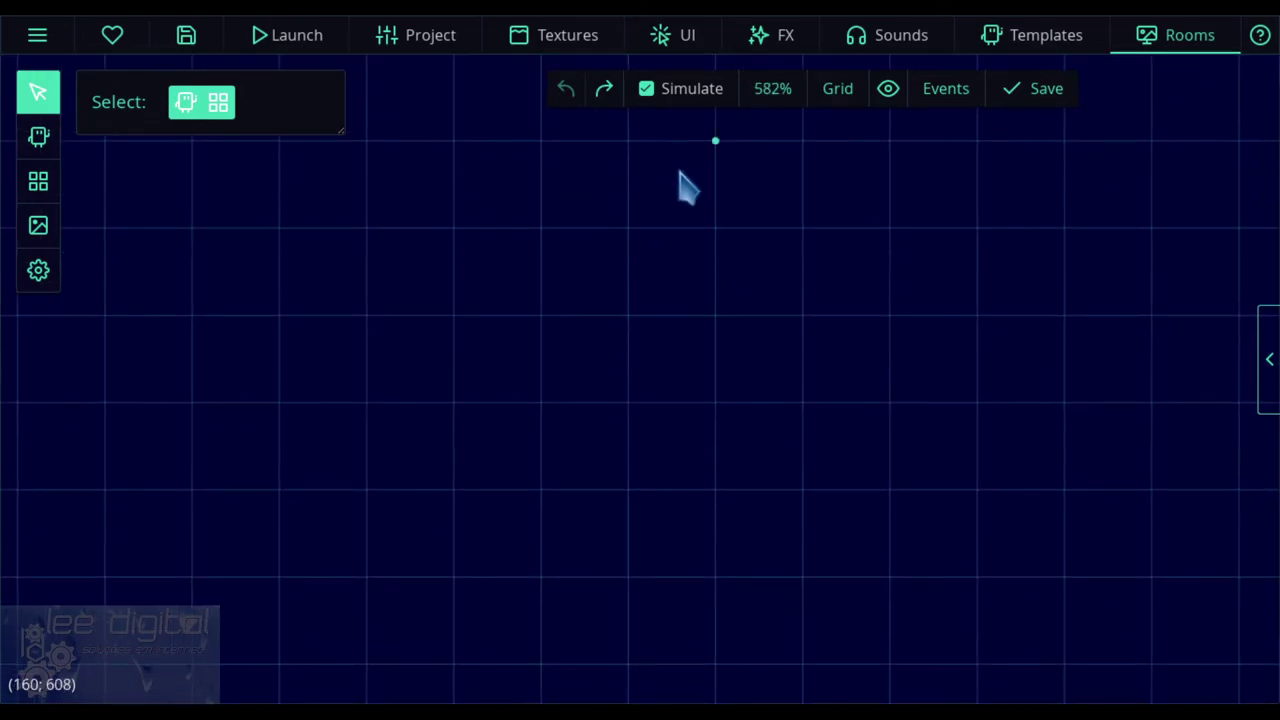
scroll(698, 215, "down", 2)
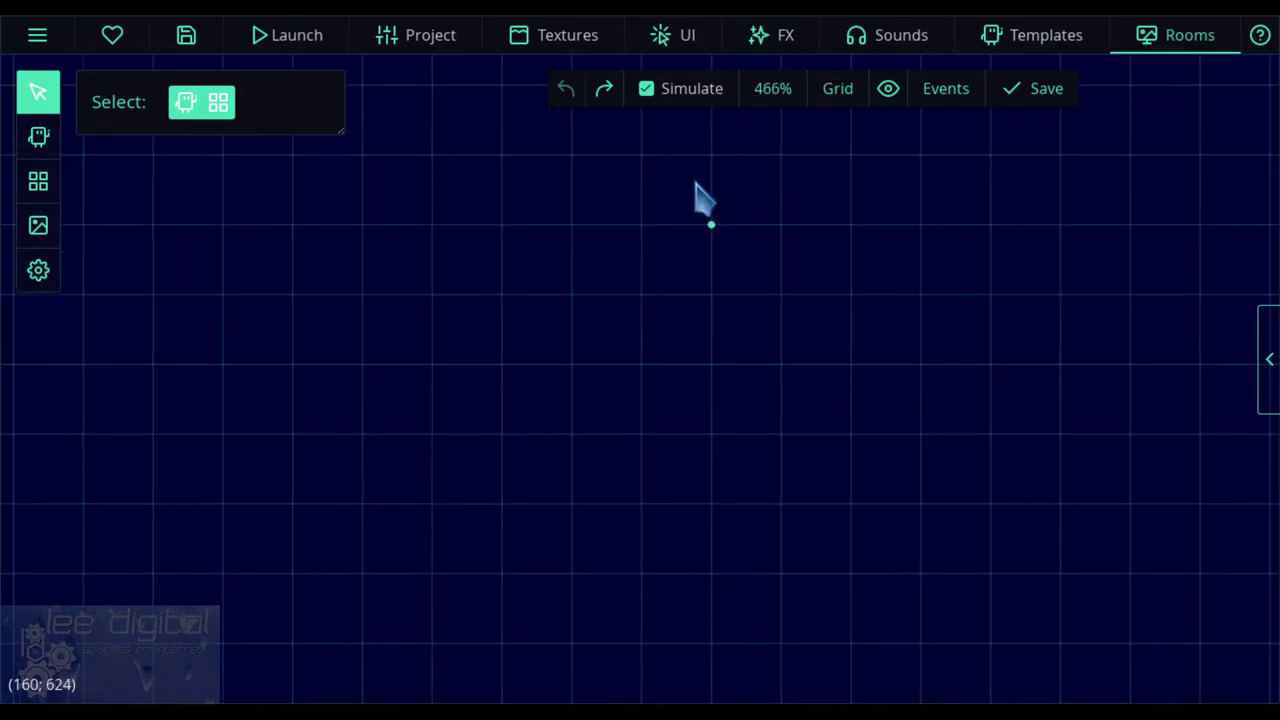
left_click(785, 96)
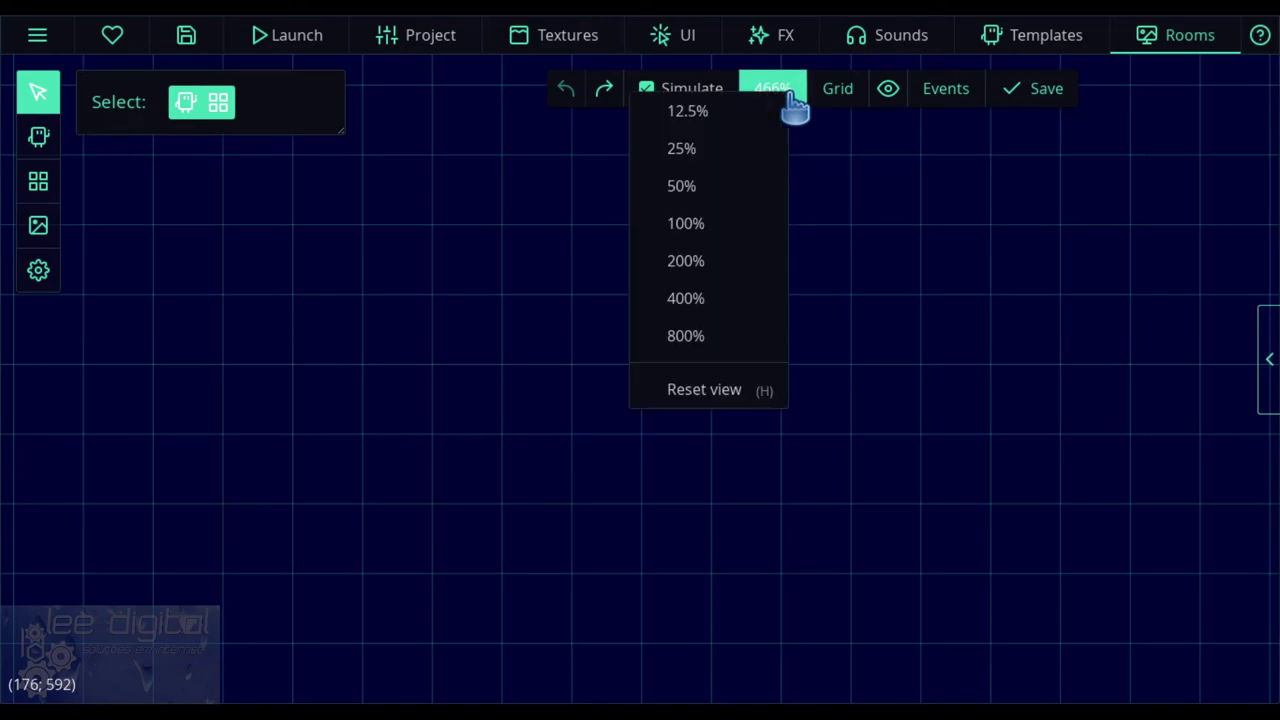
left_click(738, 405)
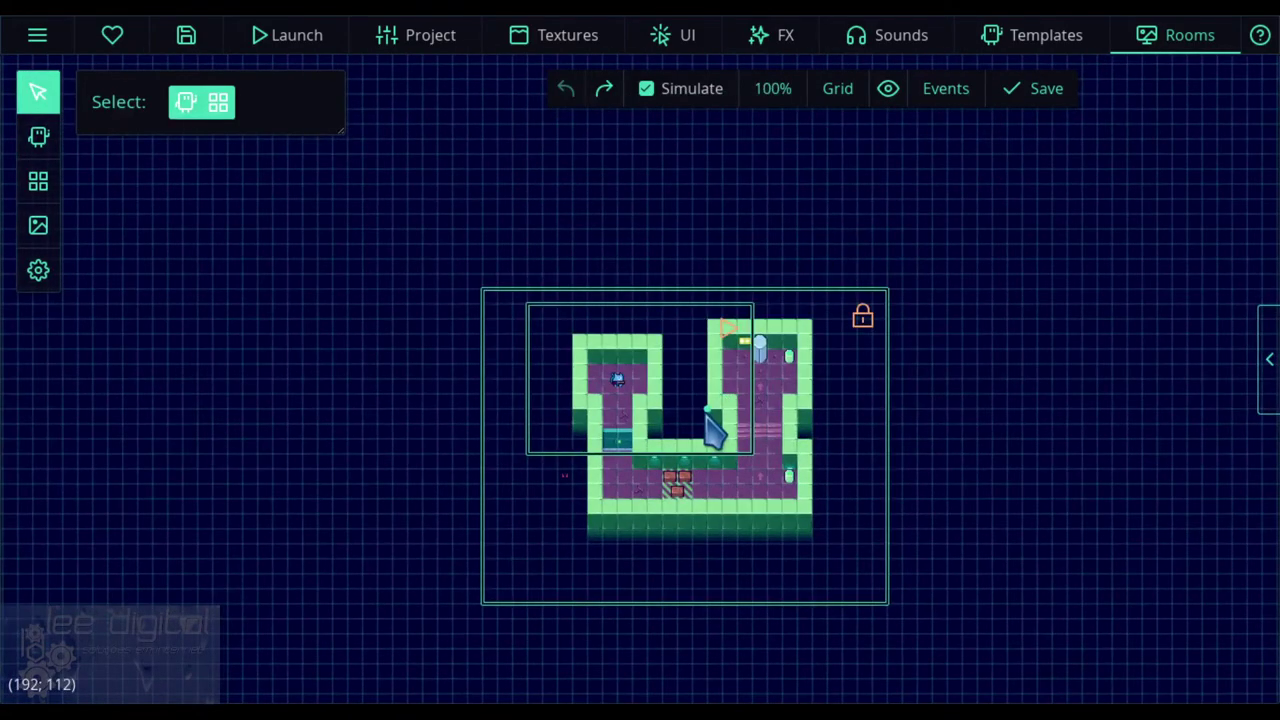
- Disable the room grid around the cat's starting area, re-enable it, and toggle it off and on once more
scroll(672, 420, "up", 5)
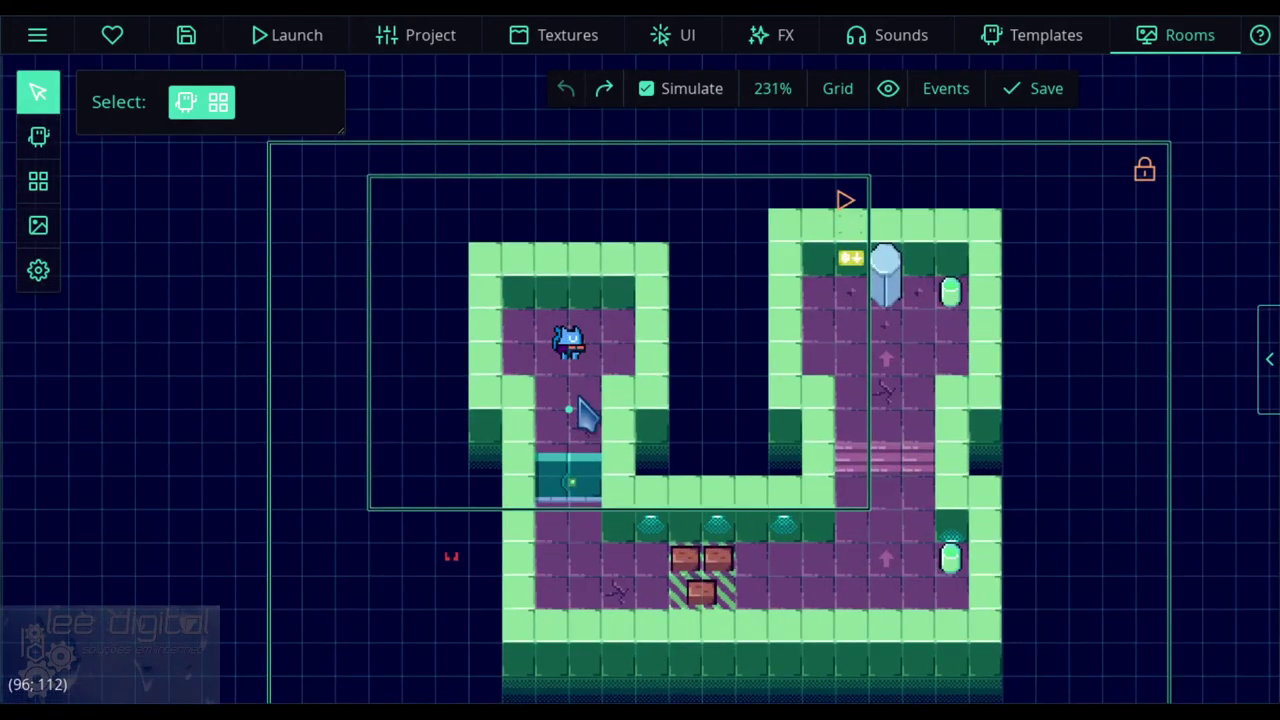
scroll(588, 415, "up", 5)
scroll(594, 386, "down", 3)
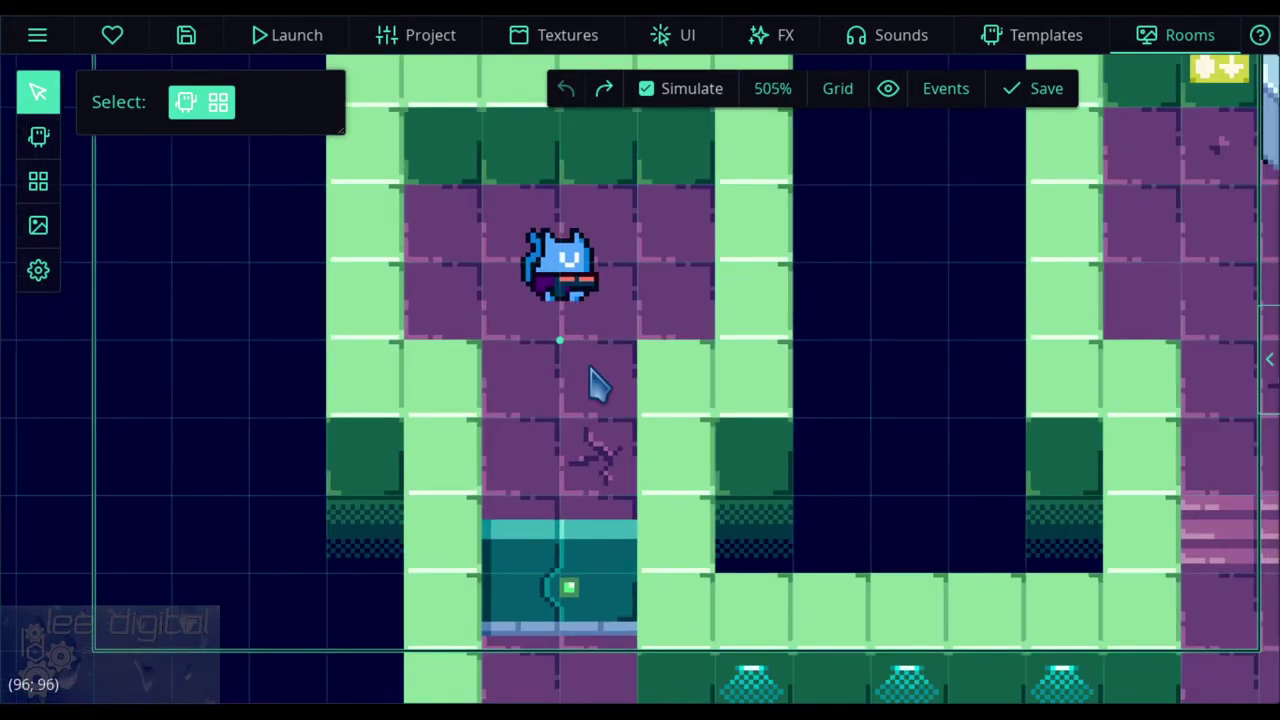
scroll(594, 386, "down", 1)
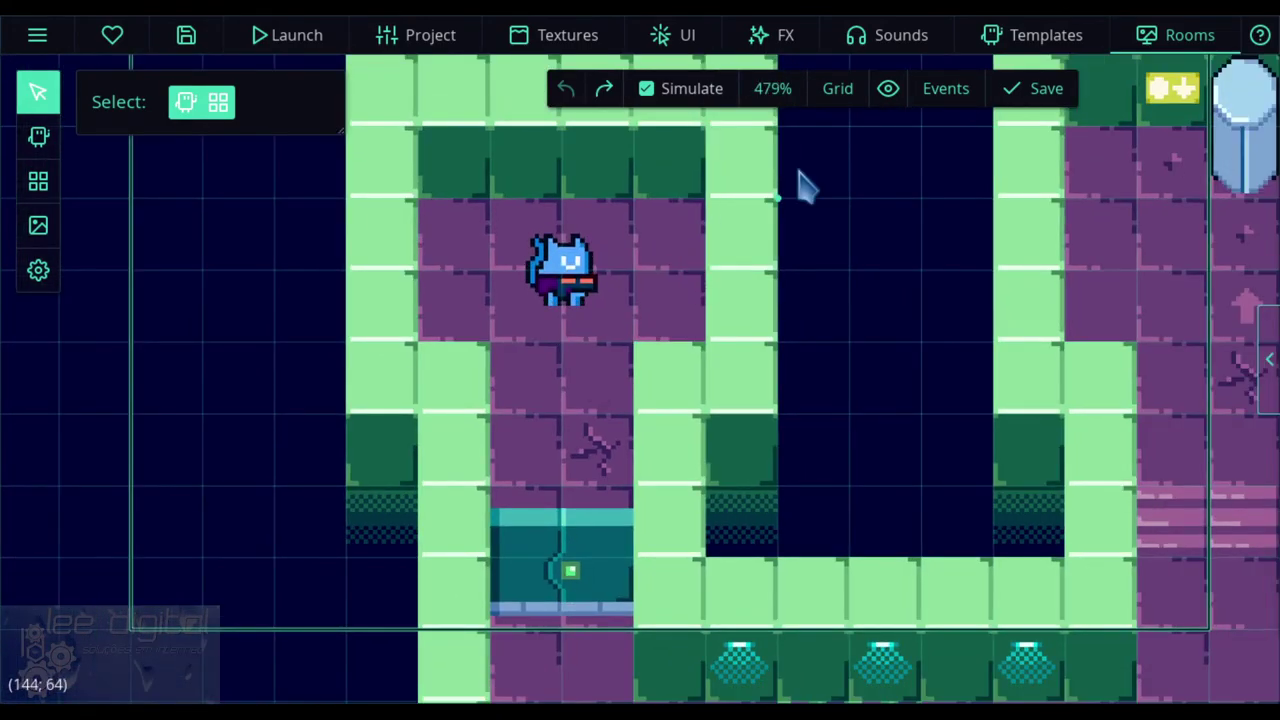
left_click(834, 100)
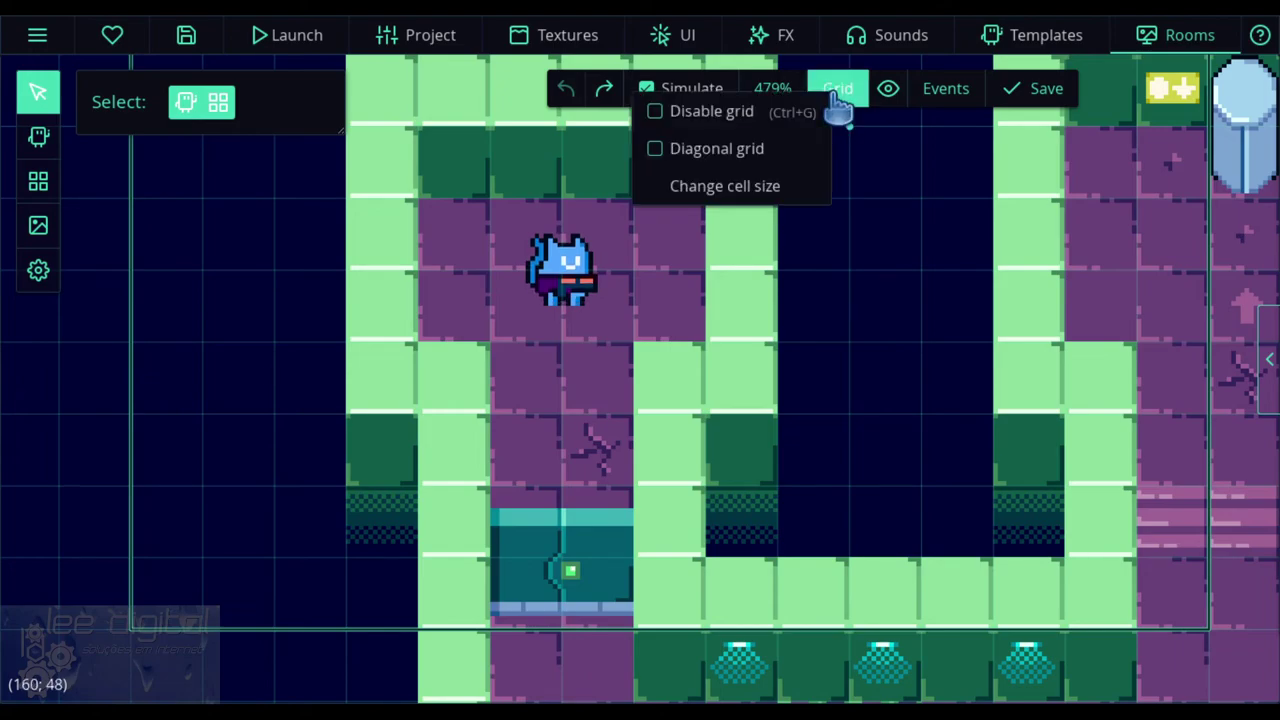
left_click(775, 128)
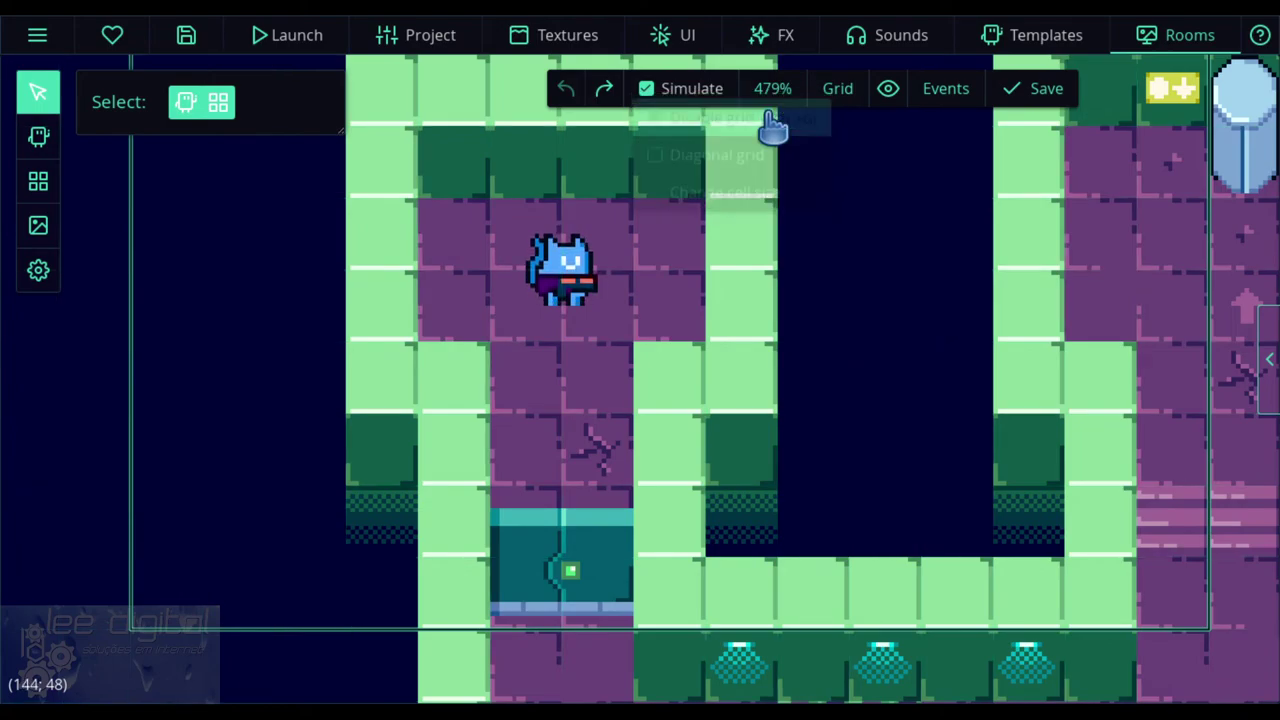
left_click(842, 100)
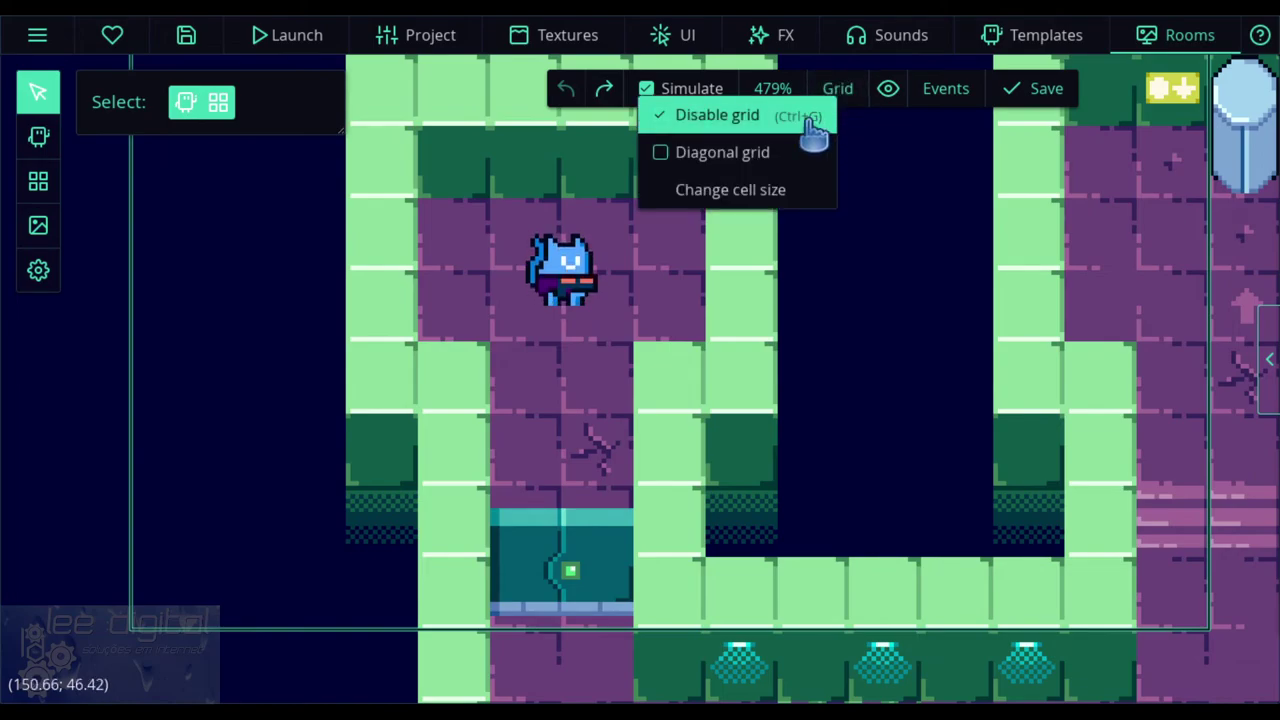
left_click(812, 132)
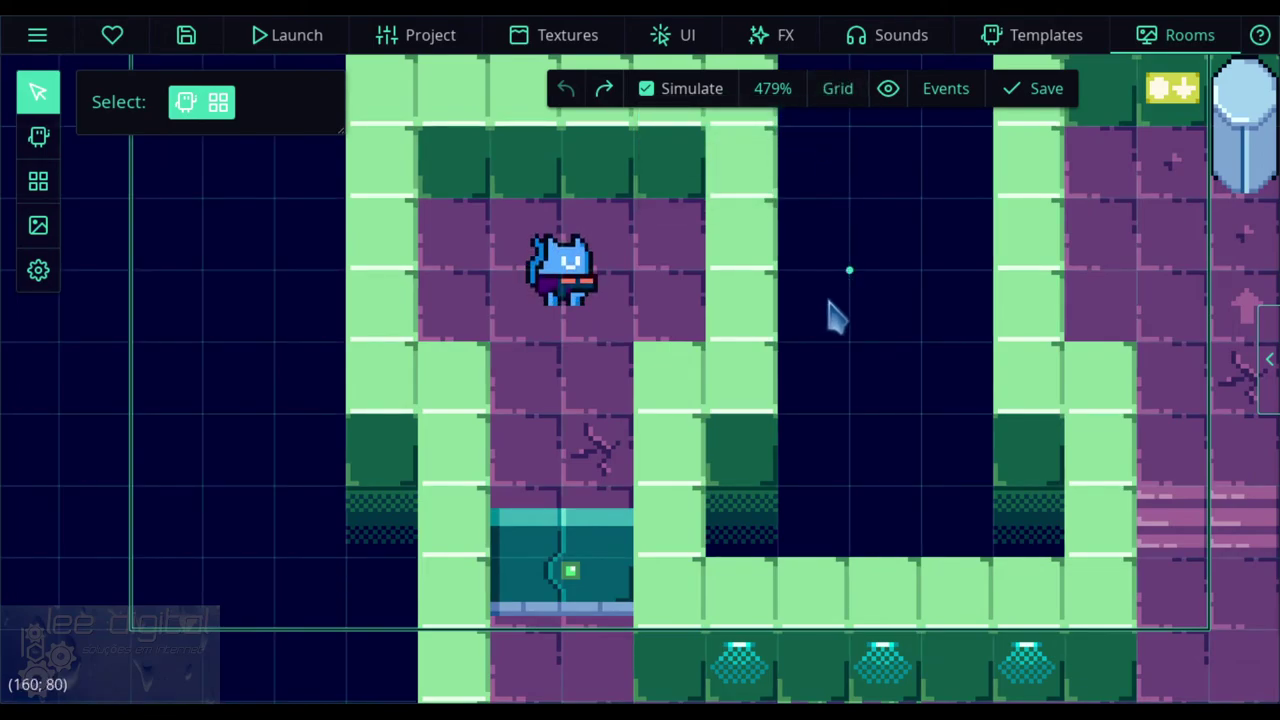
key("alt")
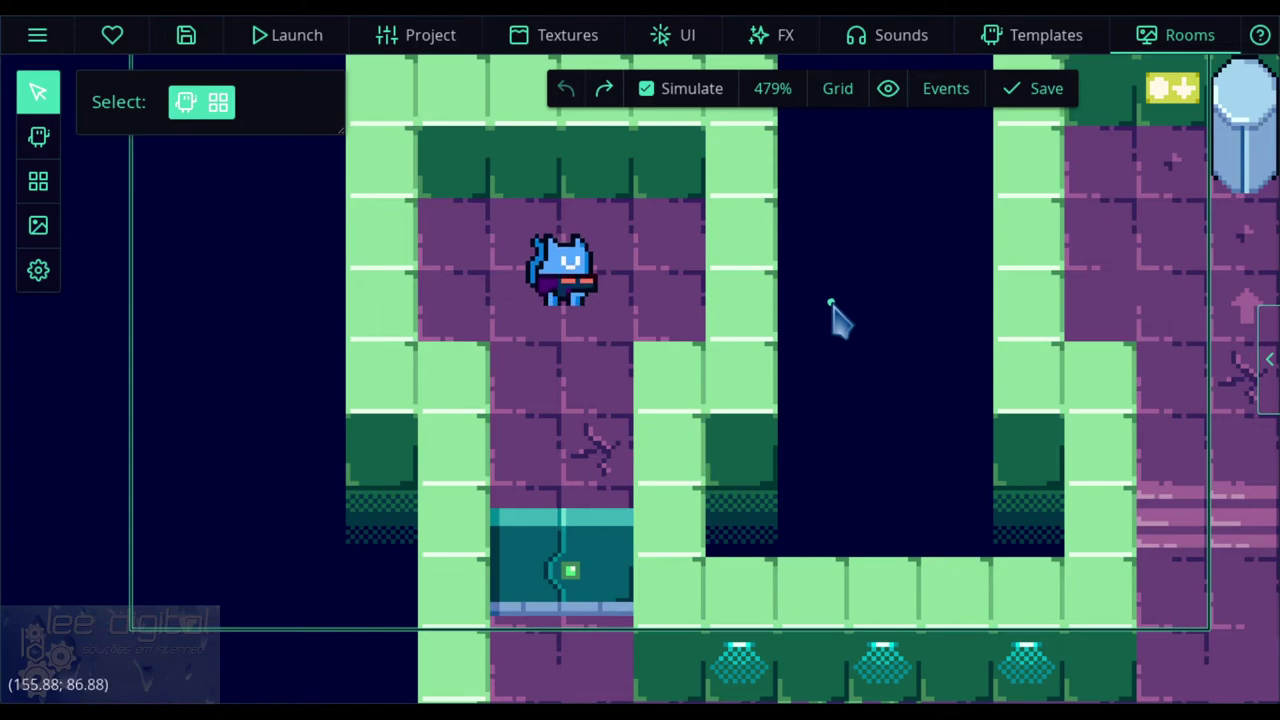
- Try the diagonal grid on Level_01 and return to the regular square grid
left_click(848, 94)
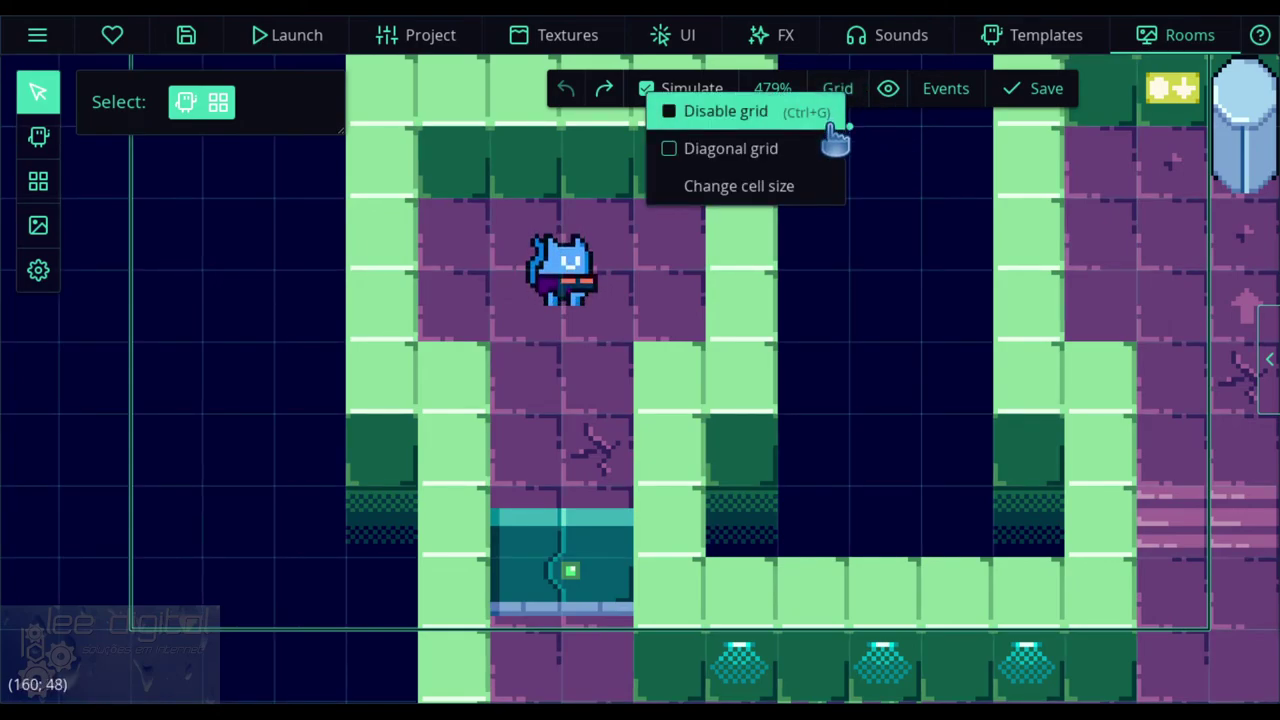
left_click(755, 160)
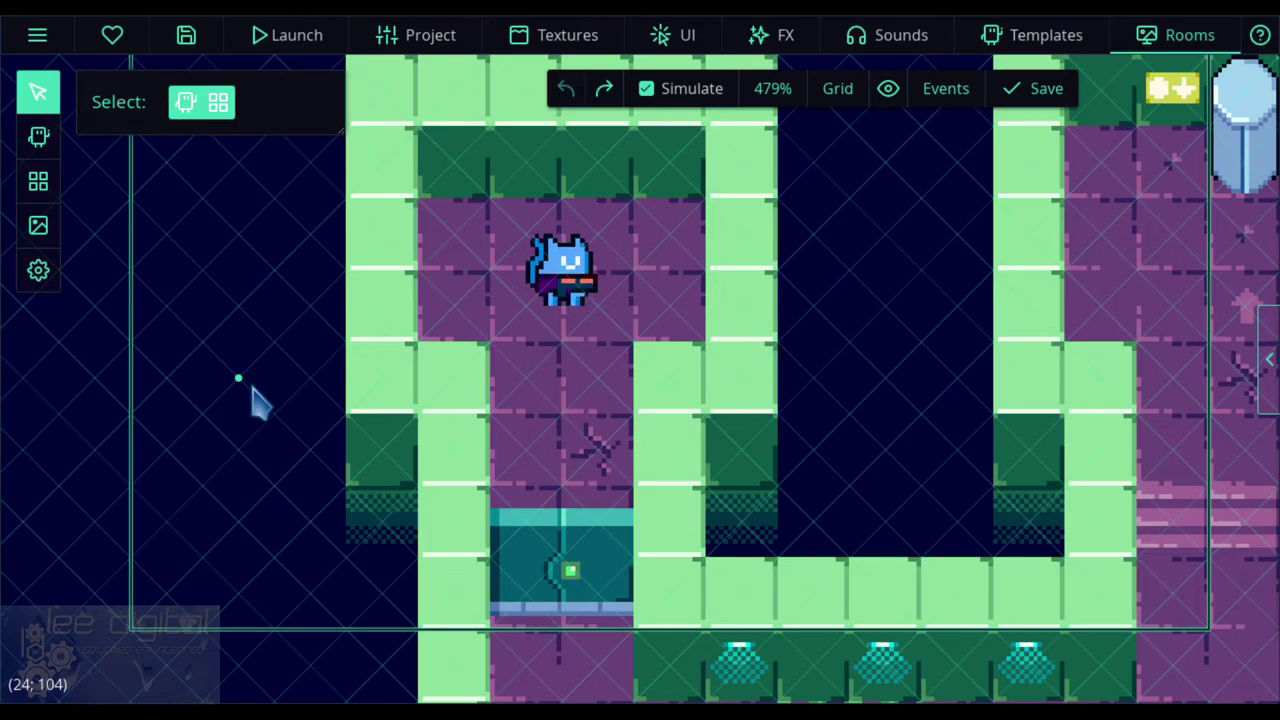
scroll(252, 394, "down", 5)
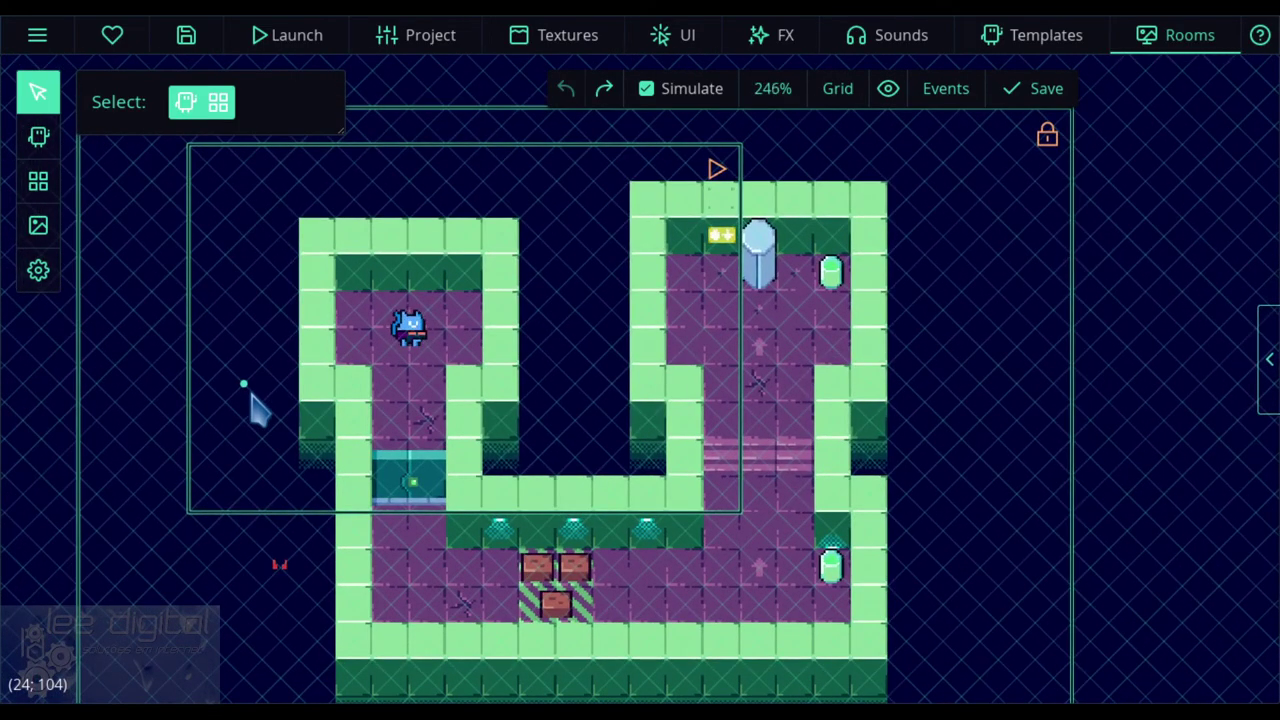
scroll(252, 395, "up", 2)
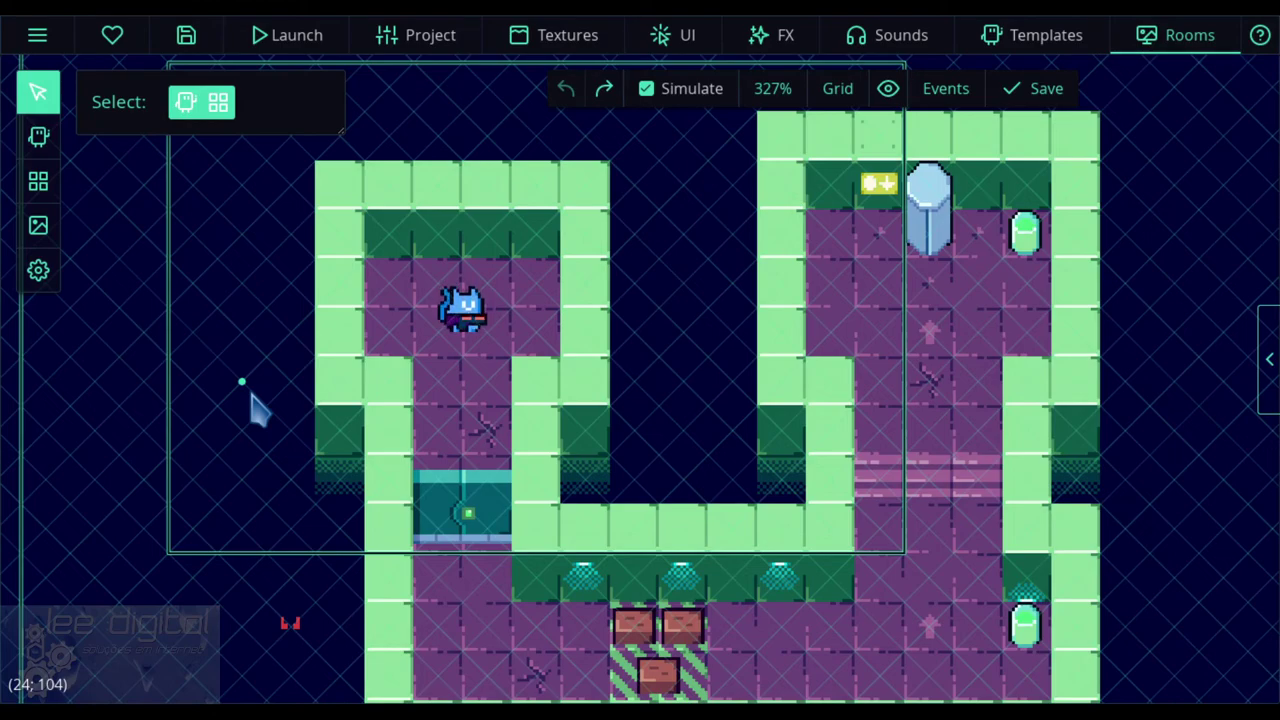
left_click(849, 105)
left_click(766, 166)
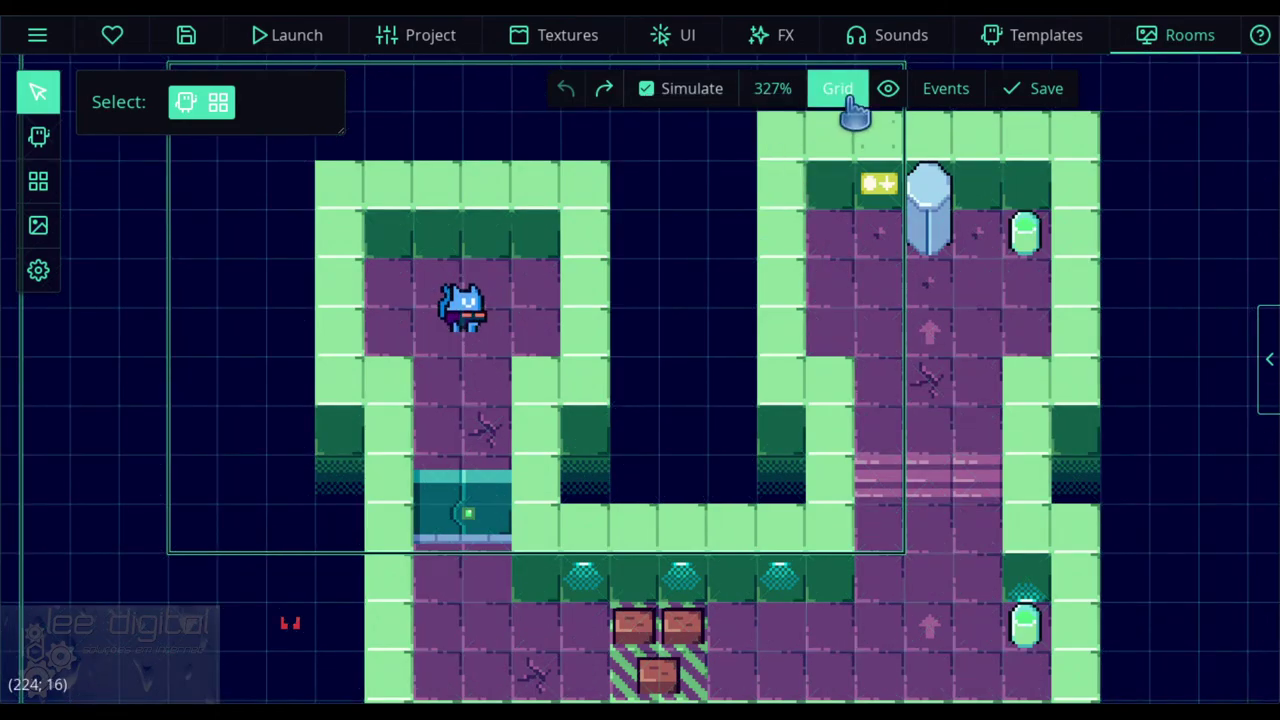
- Check the room grid's cell size setting and cancel without changing it
left_click(838, 106)
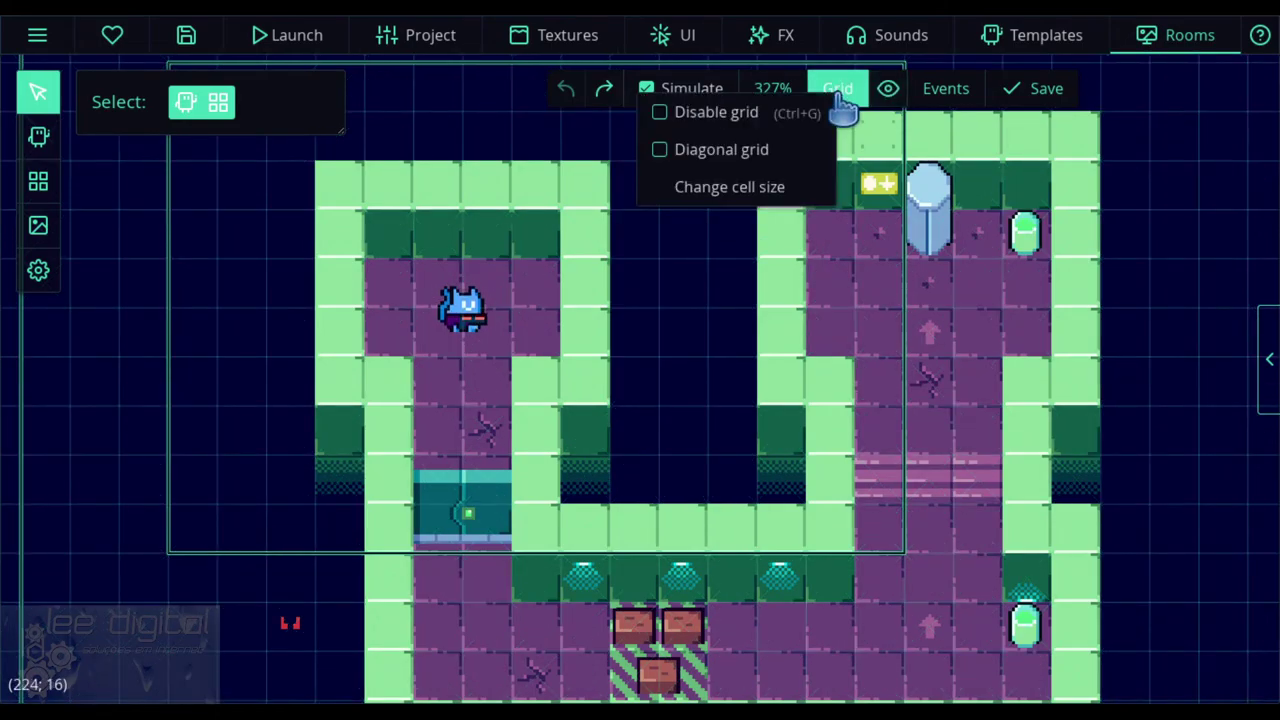
left_click(745, 205)
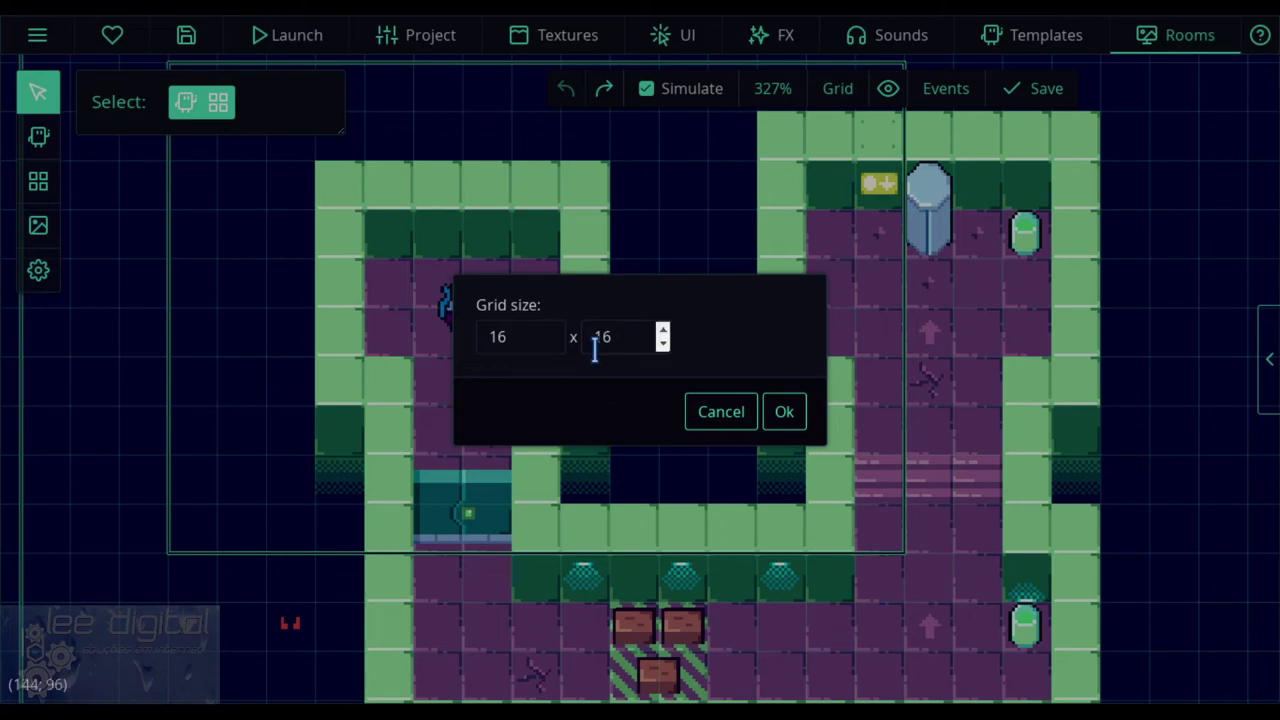
left_click(718, 414)
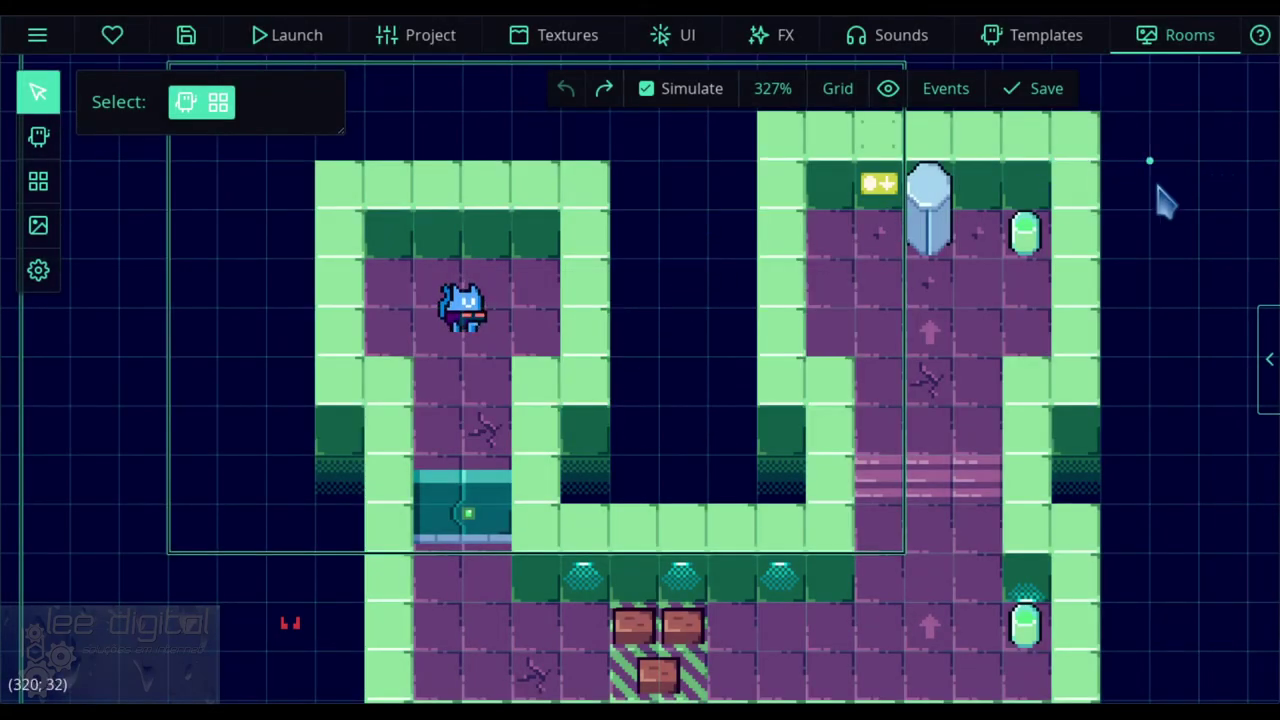
- Hide the copies in Level_01 and show them again
left_click(886, 92)
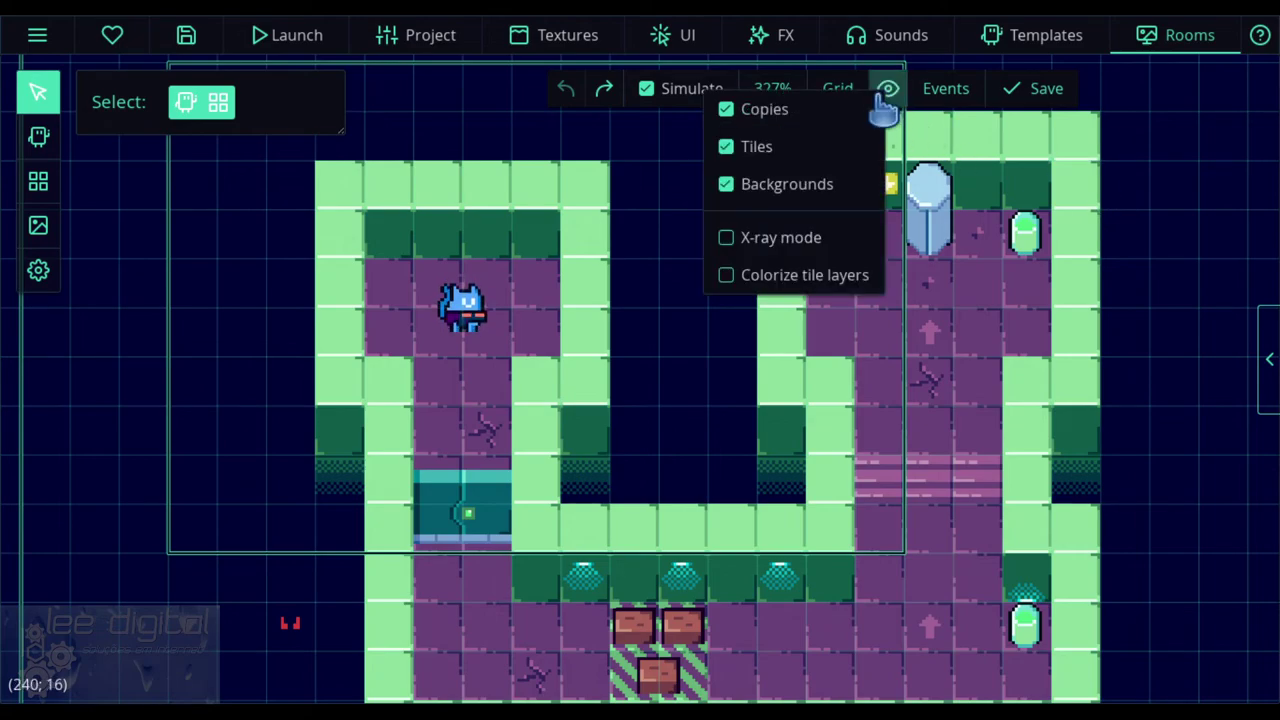
left_click(801, 123)
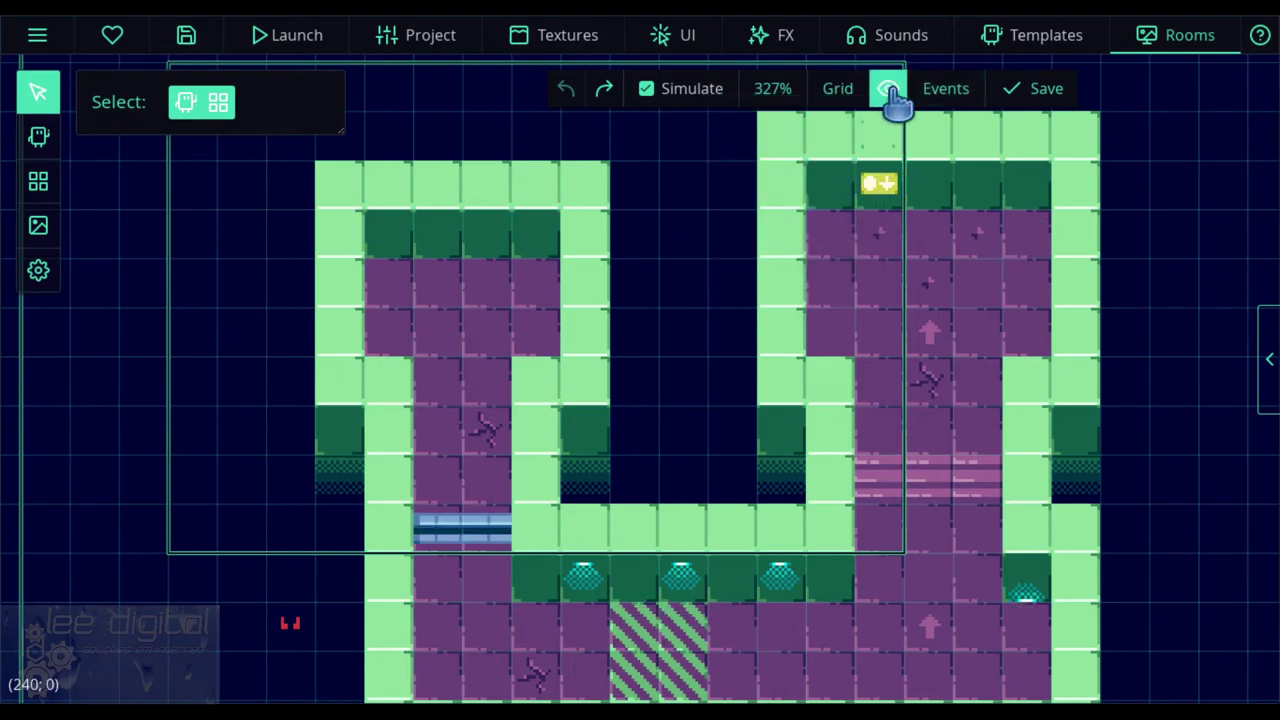
left_click(943, 92)
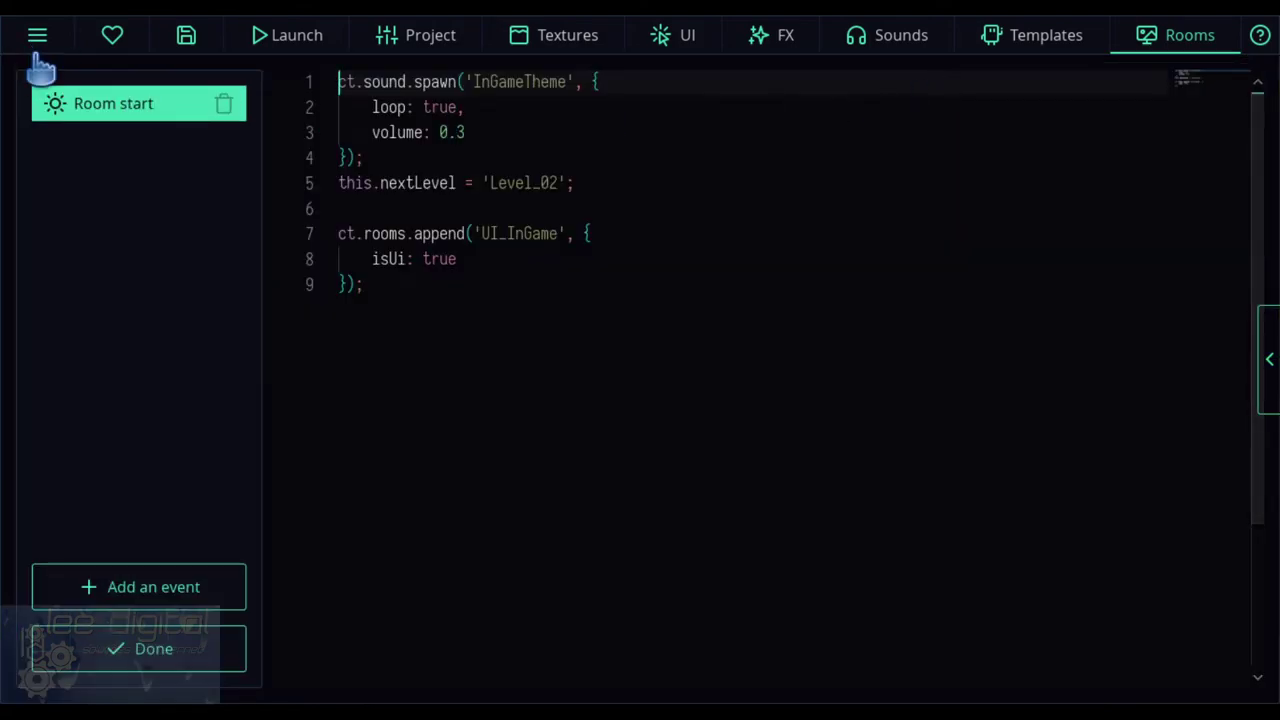
left_click(133, 652)
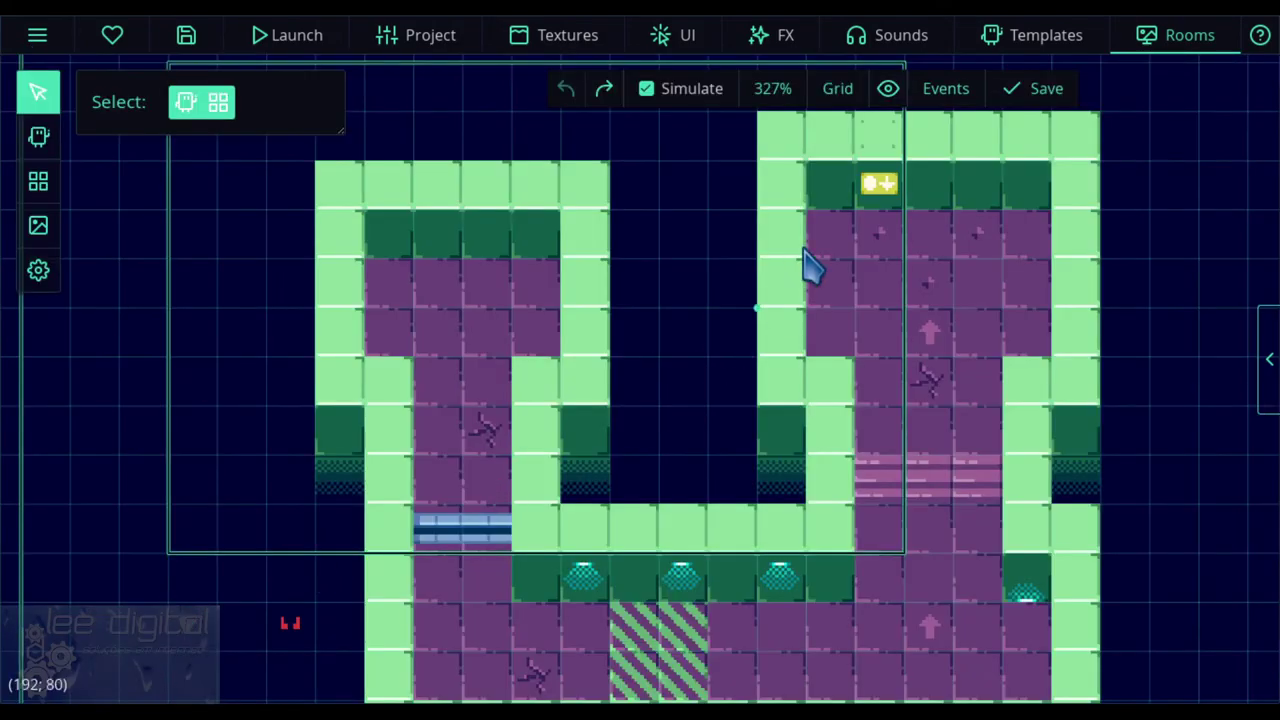
left_click(888, 92)
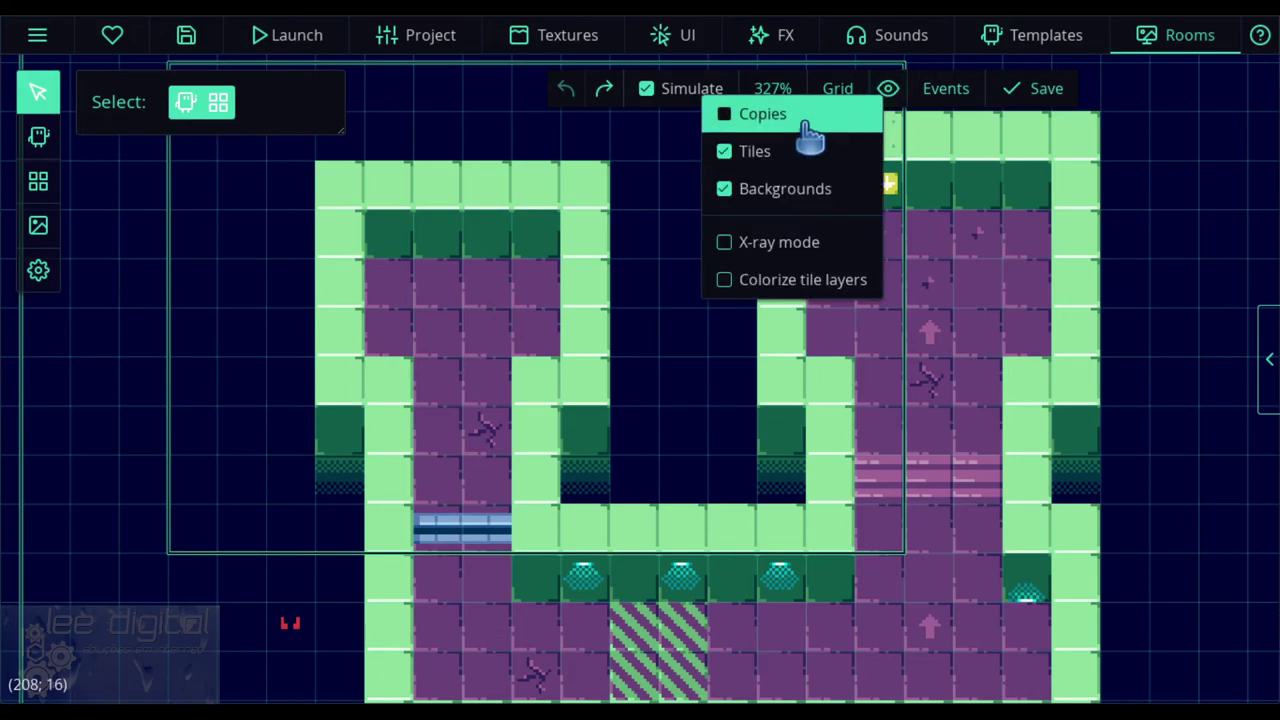
left_click(808, 112)
- Hide the tiles in Level_01 and show them again
left_click(897, 97)
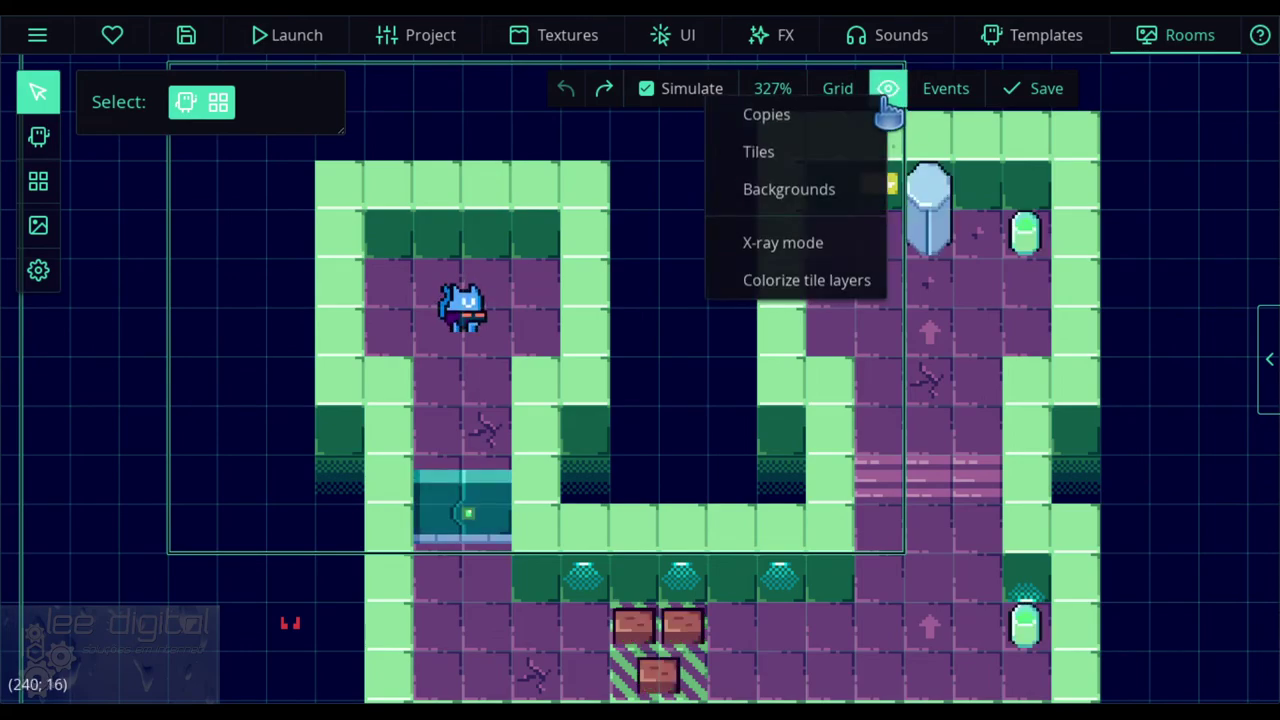
left_click(762, 162)
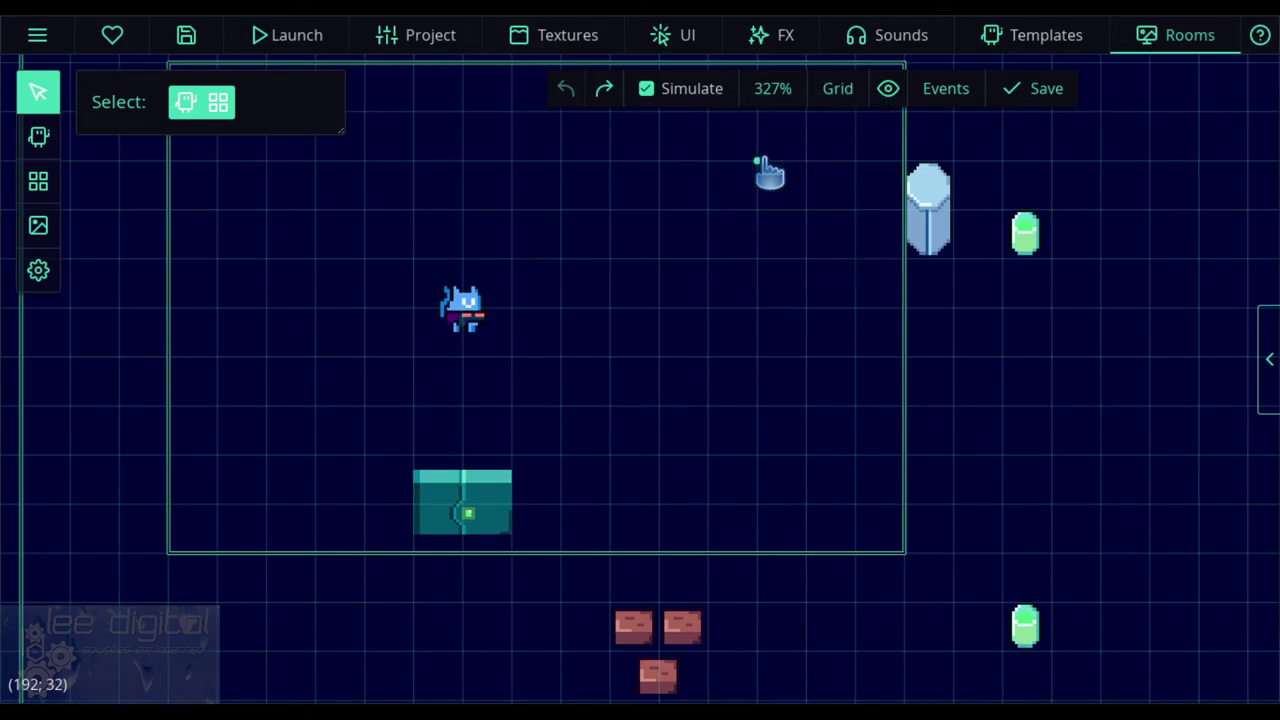
left_click(886, 95)
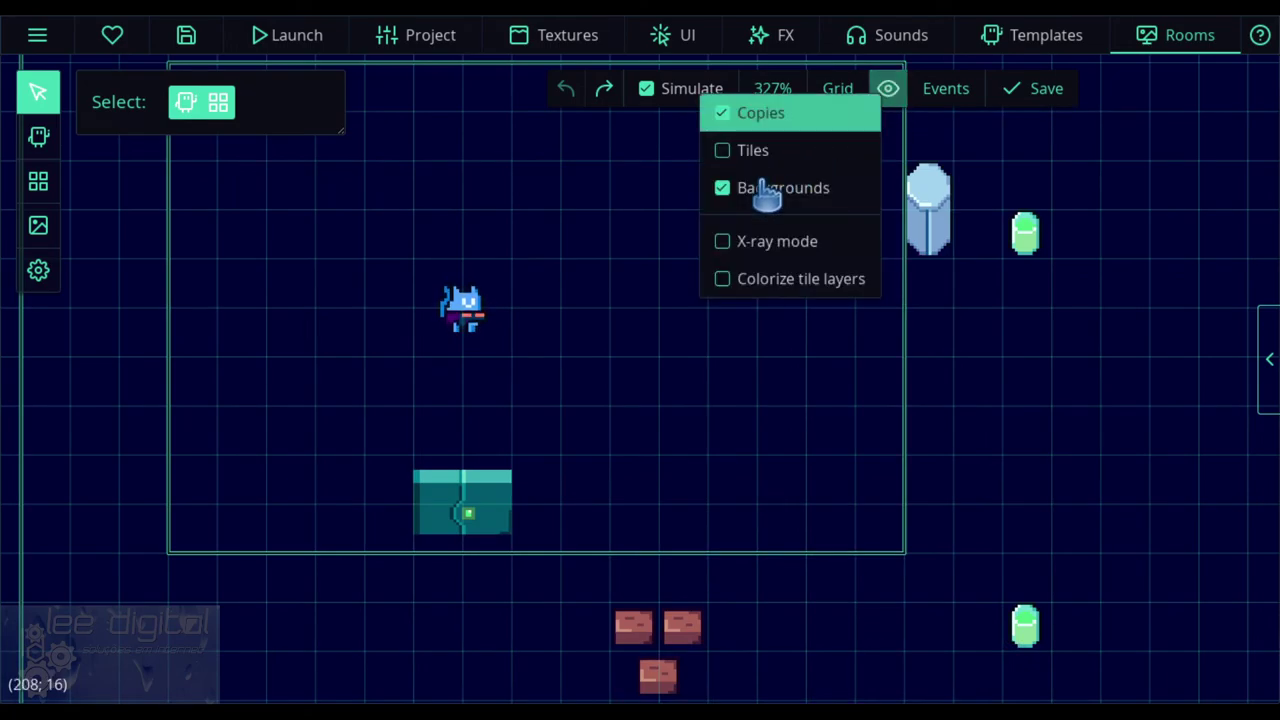
left_click(762, 160)
- Turn the visibility of the room's backgrounds off and back on
left_click(886, 100)
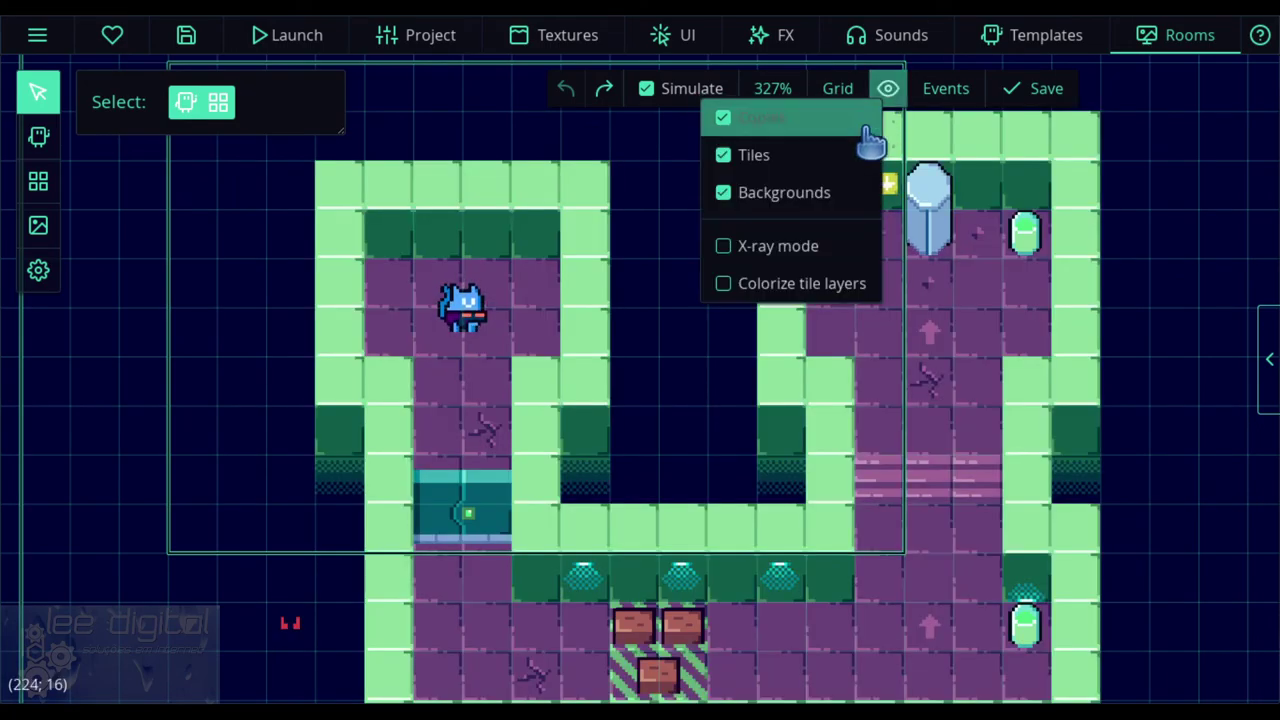
left_click(815, 195)
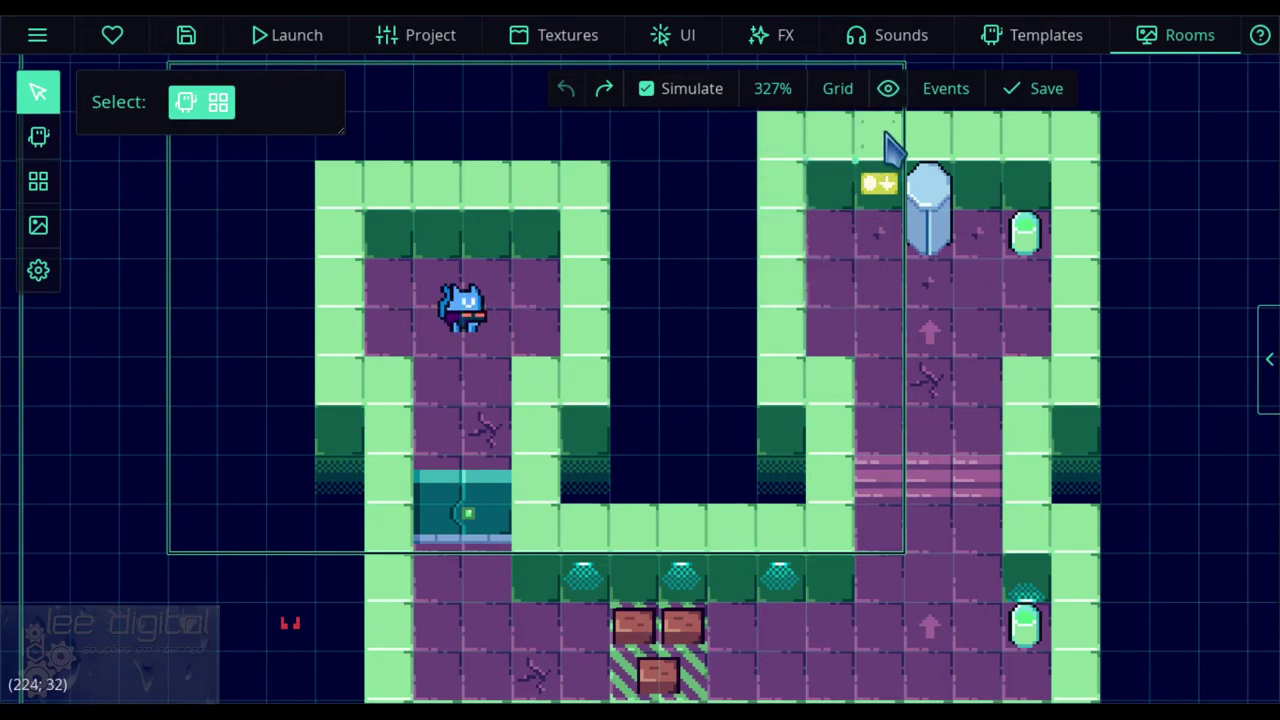
left_click(890, 100)
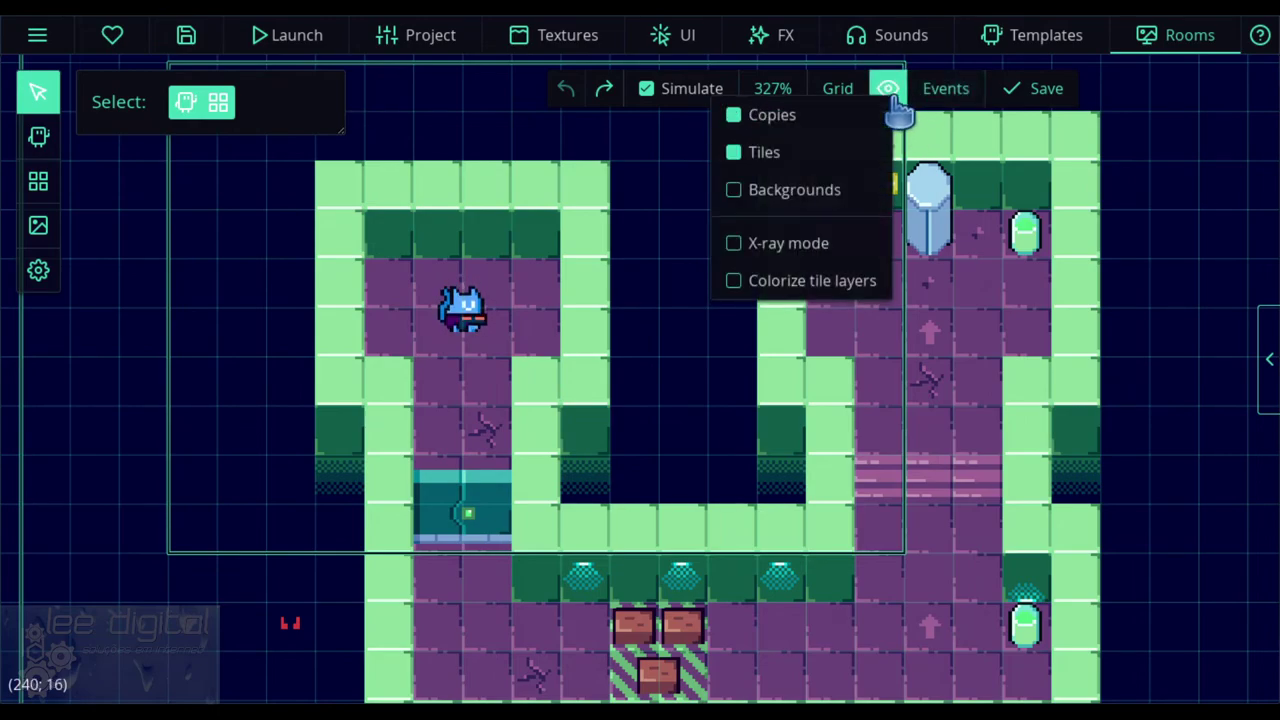
left_click(845, 205)
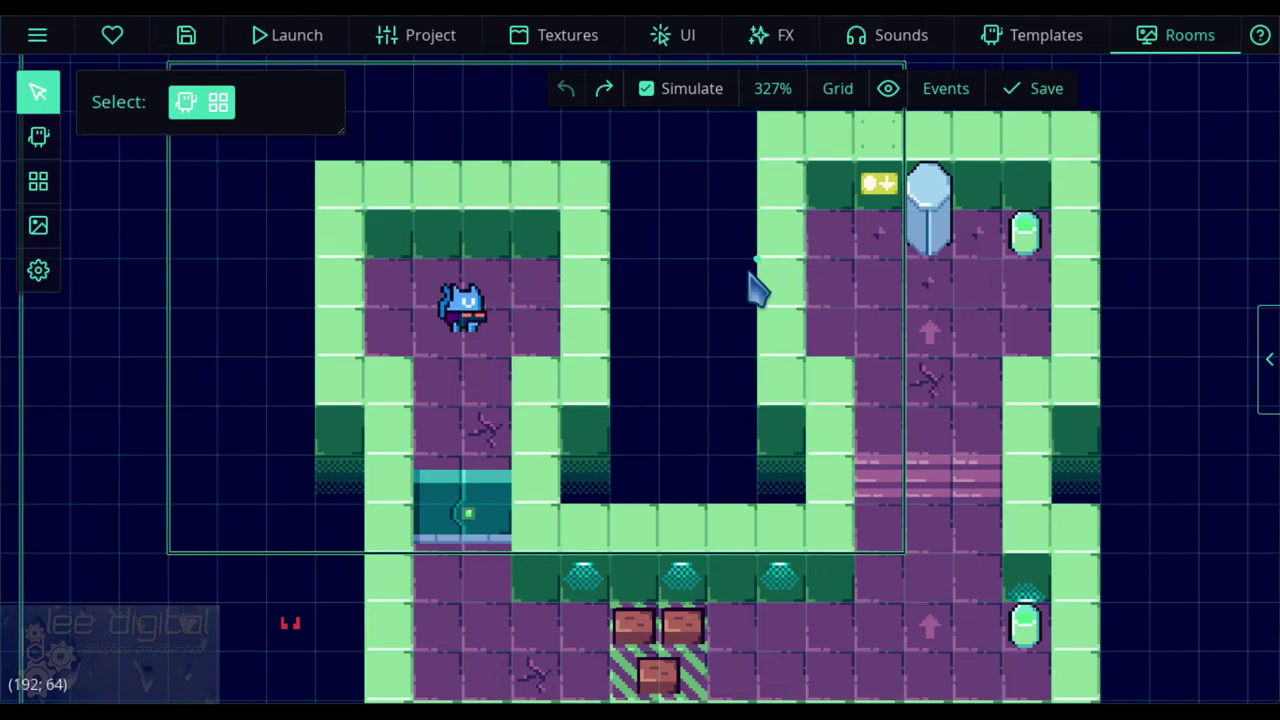
- Try X-ray mode on the room and switch it off again
left_click(886, 100)
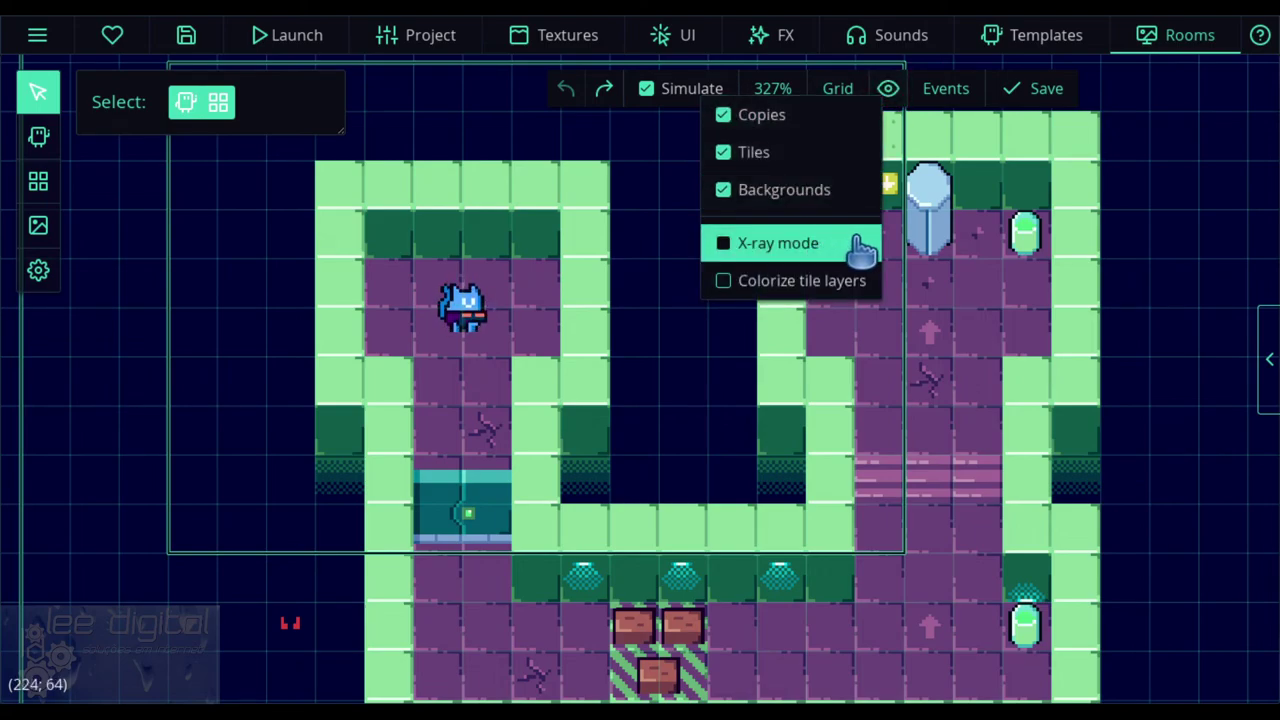
left_click(790, 250)
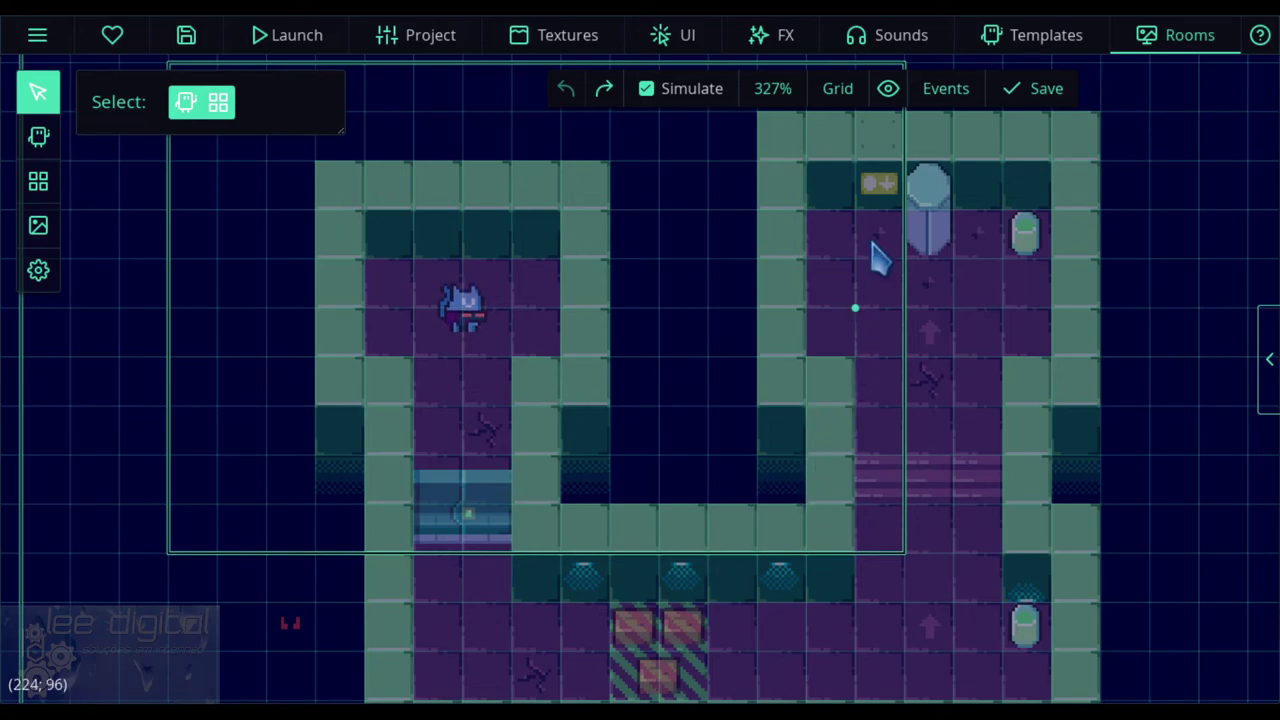
left_click(888, 100)
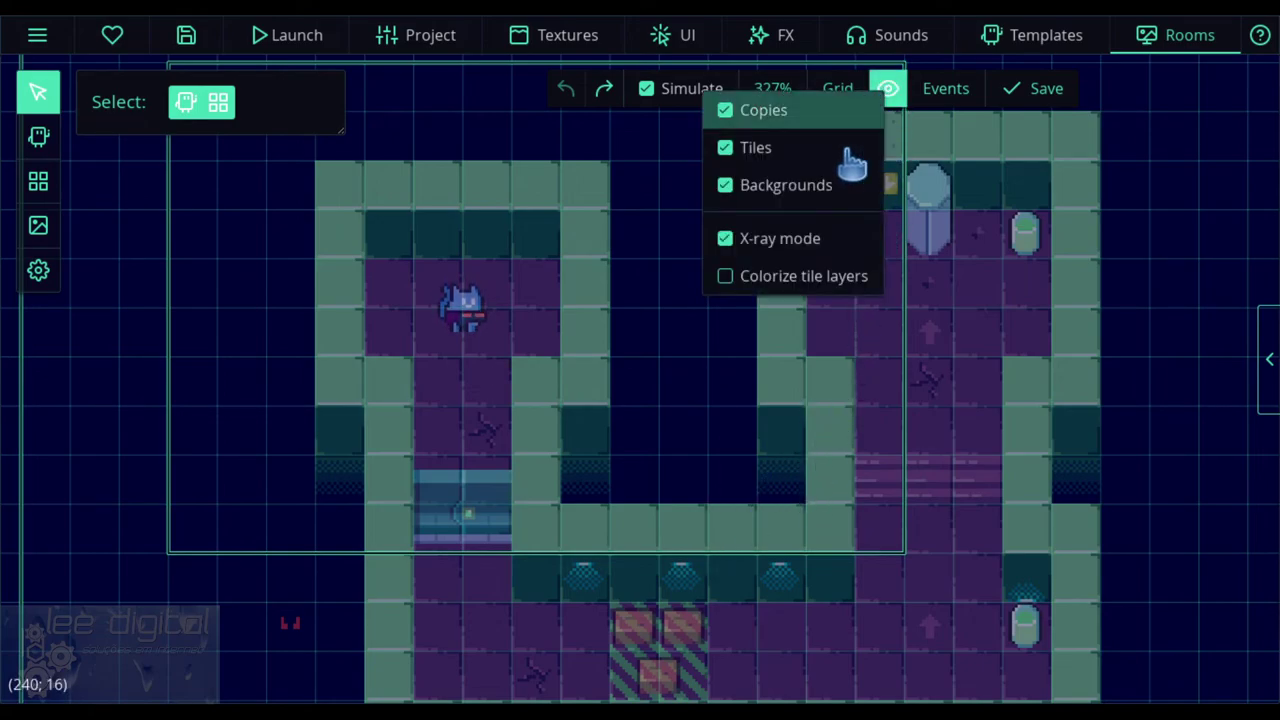
left_click(766, 254)
- Colorize the room's tile layers, inspect the level, and turn the colorizing off again
left_click(890, 95)
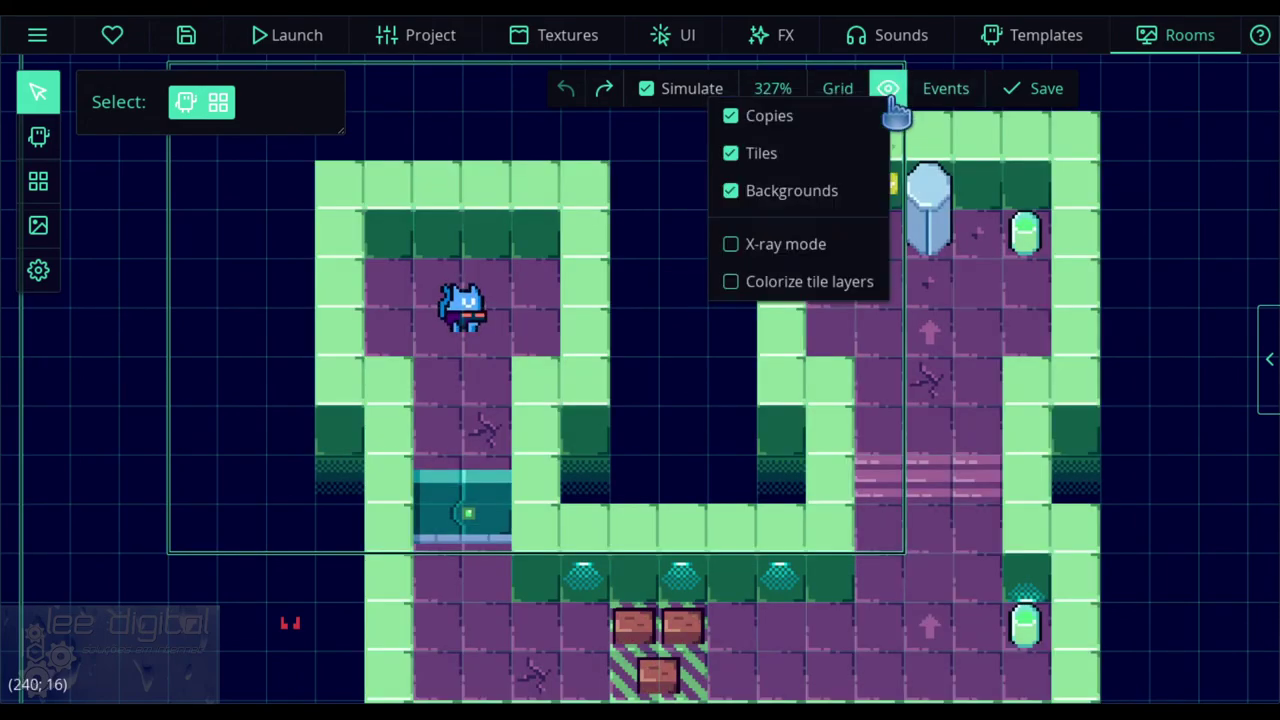
left_click(855, 290)
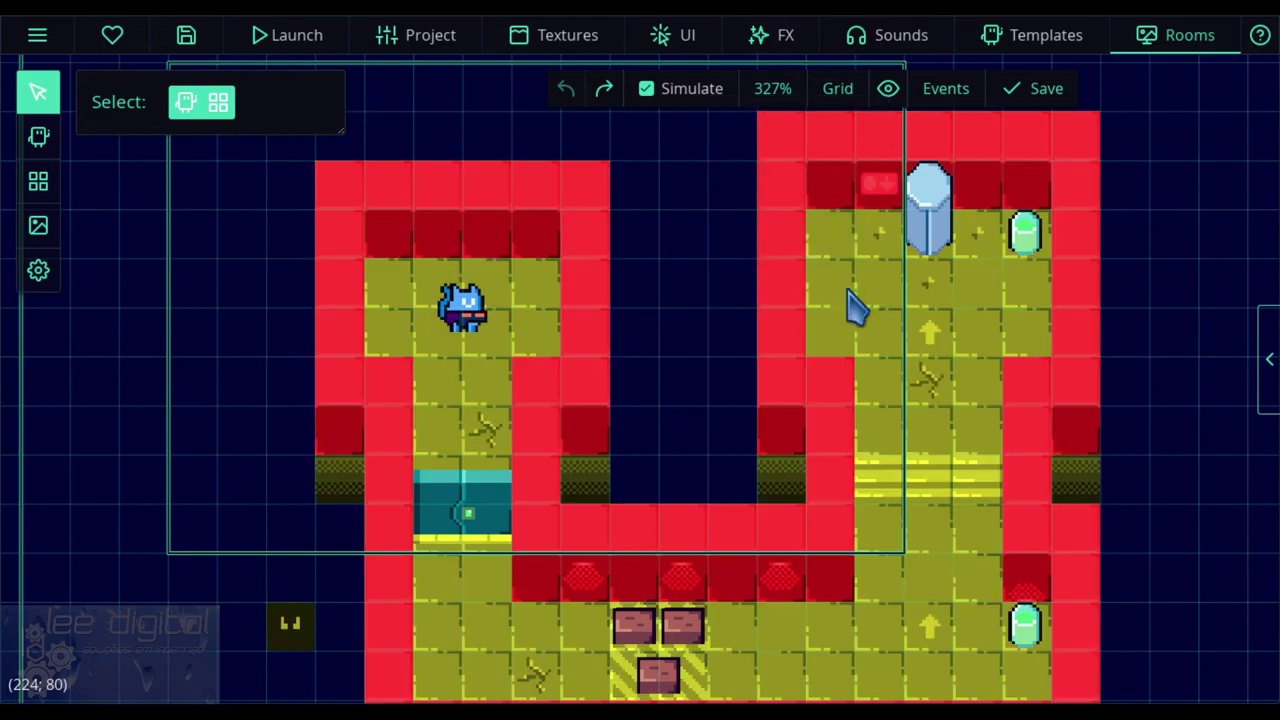
scroll(668, 430, "down", 3)
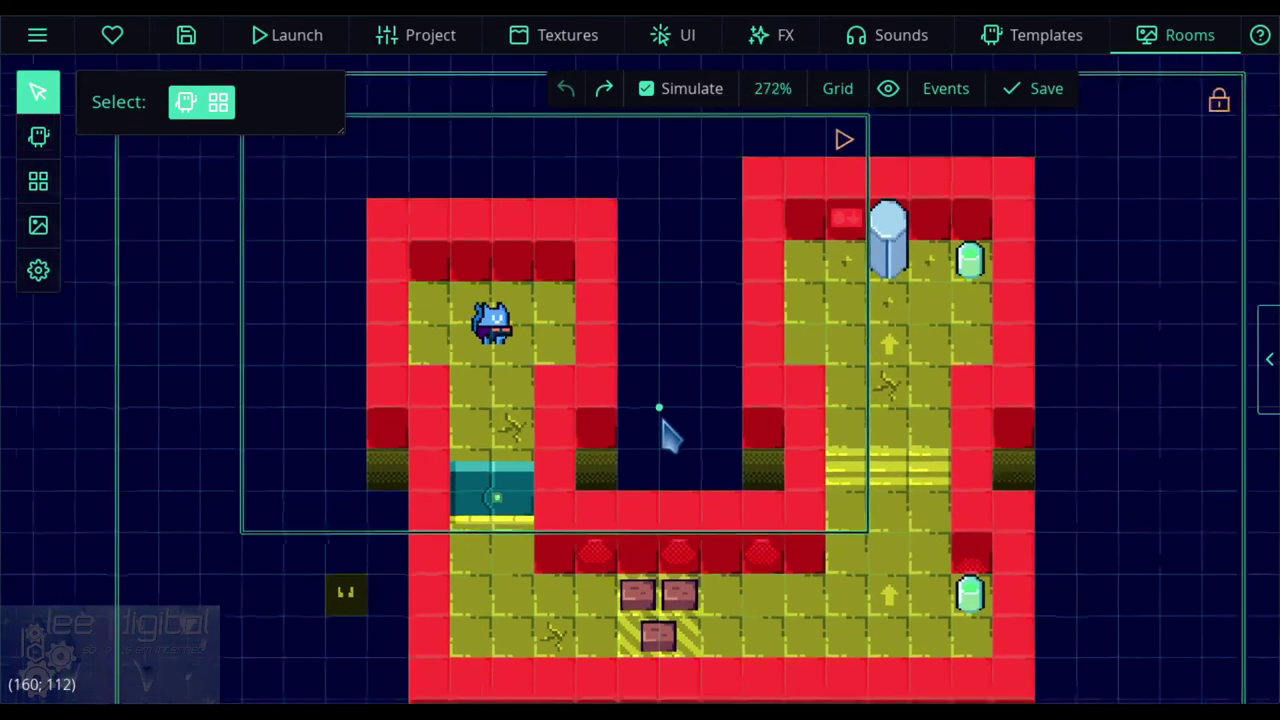
scroll(680, 418, "up", 3)
scroll(675, 415, "up", 1)
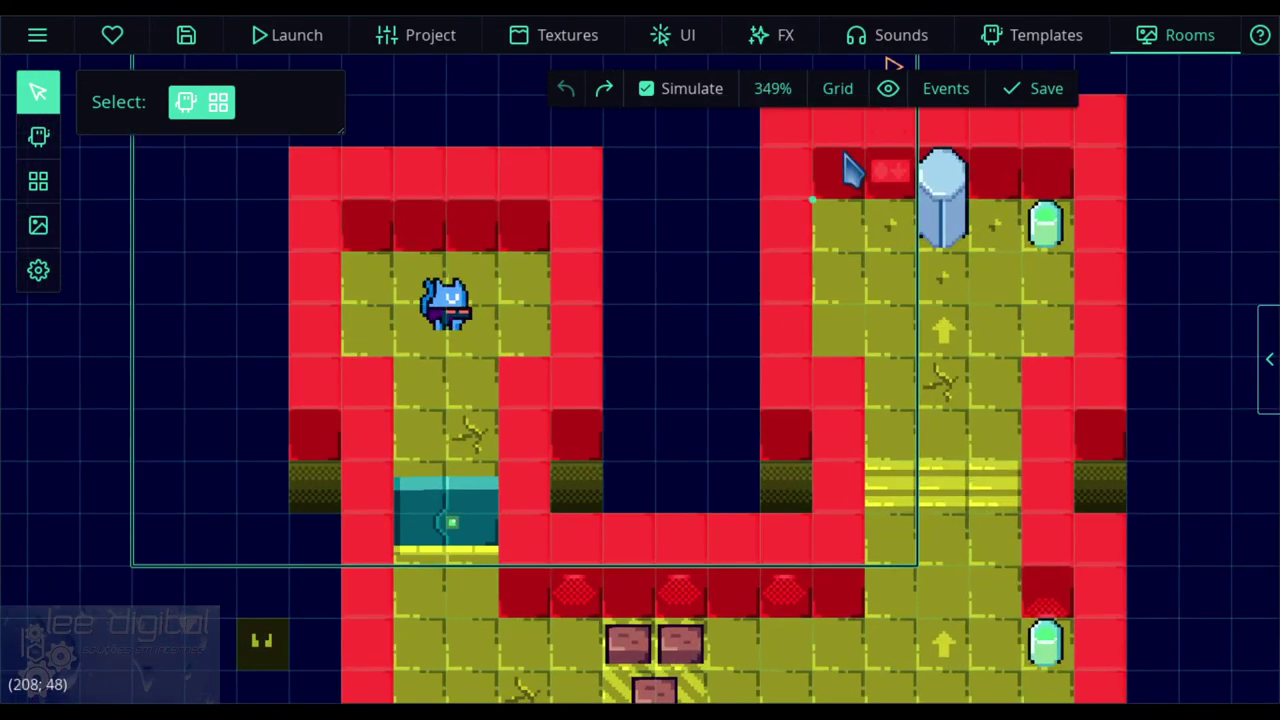
left_click(890, 98)
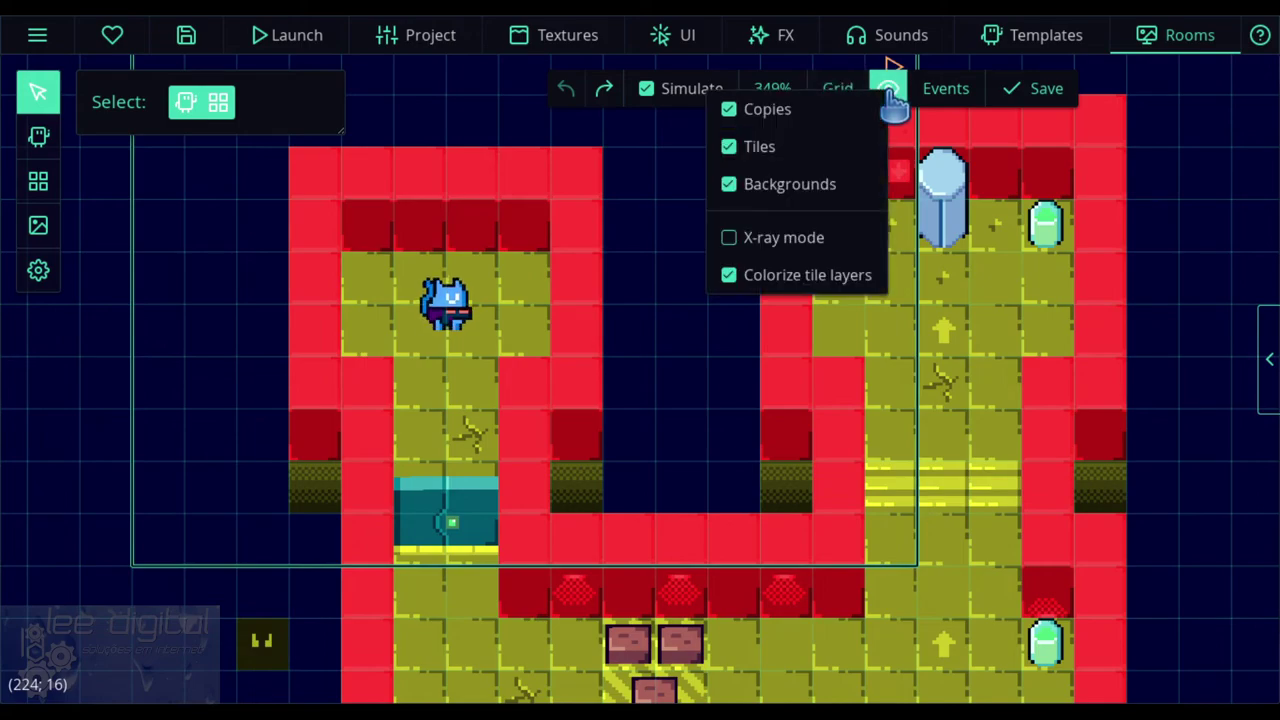
left_click(777, 290)
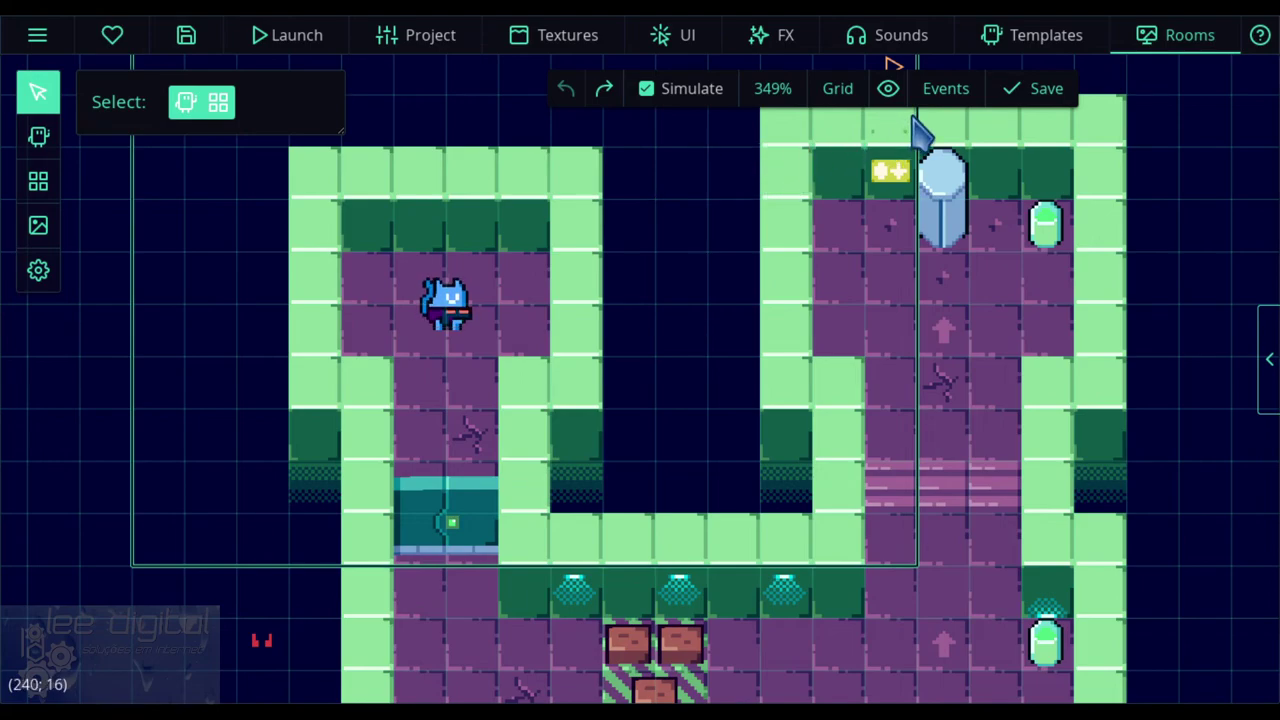
scroll(1130, 225, "down", 1)
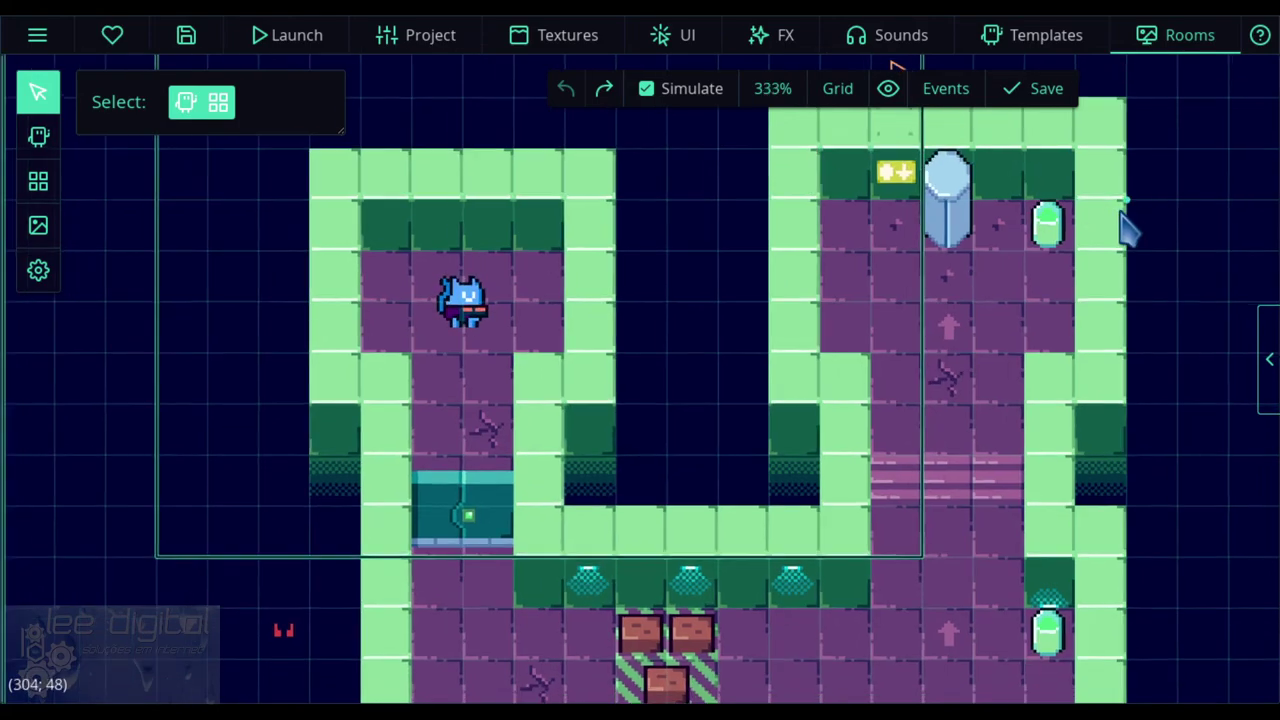
- Review the room's Room start code and the available lifecycle, action, and timer events, and return to the level without adding one
left_click(952, 98)
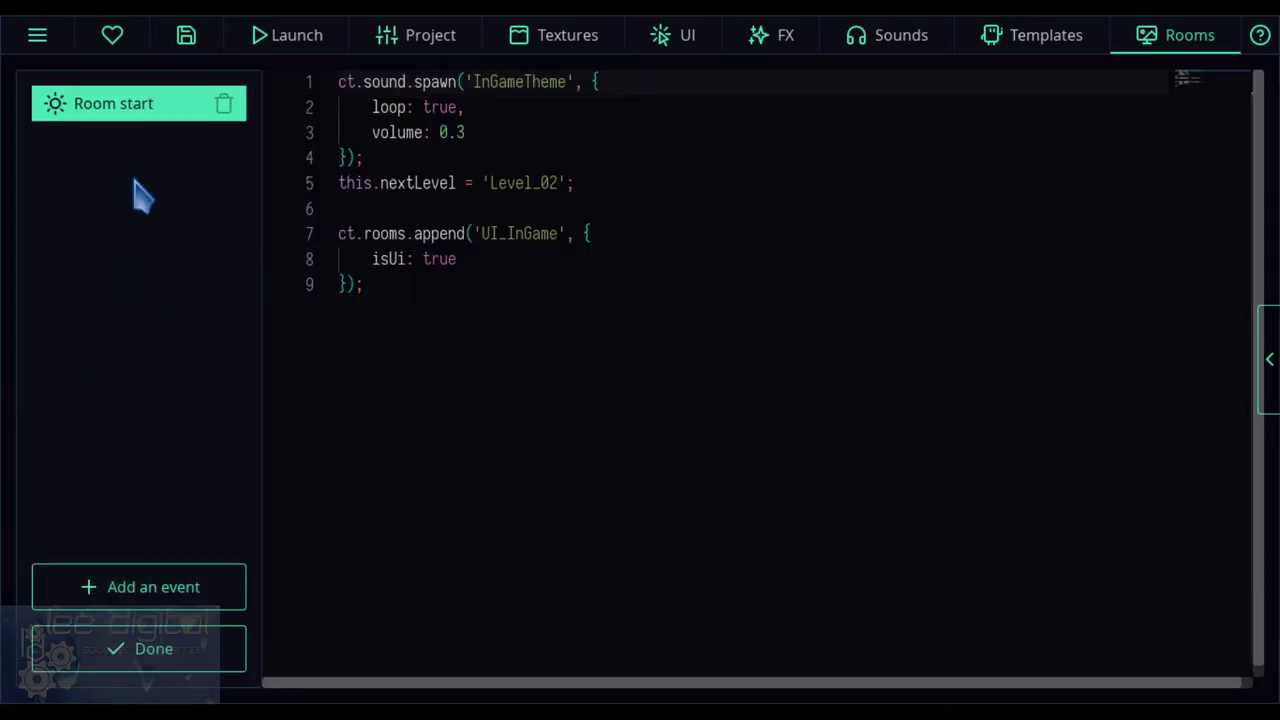
left_click(110, 590)
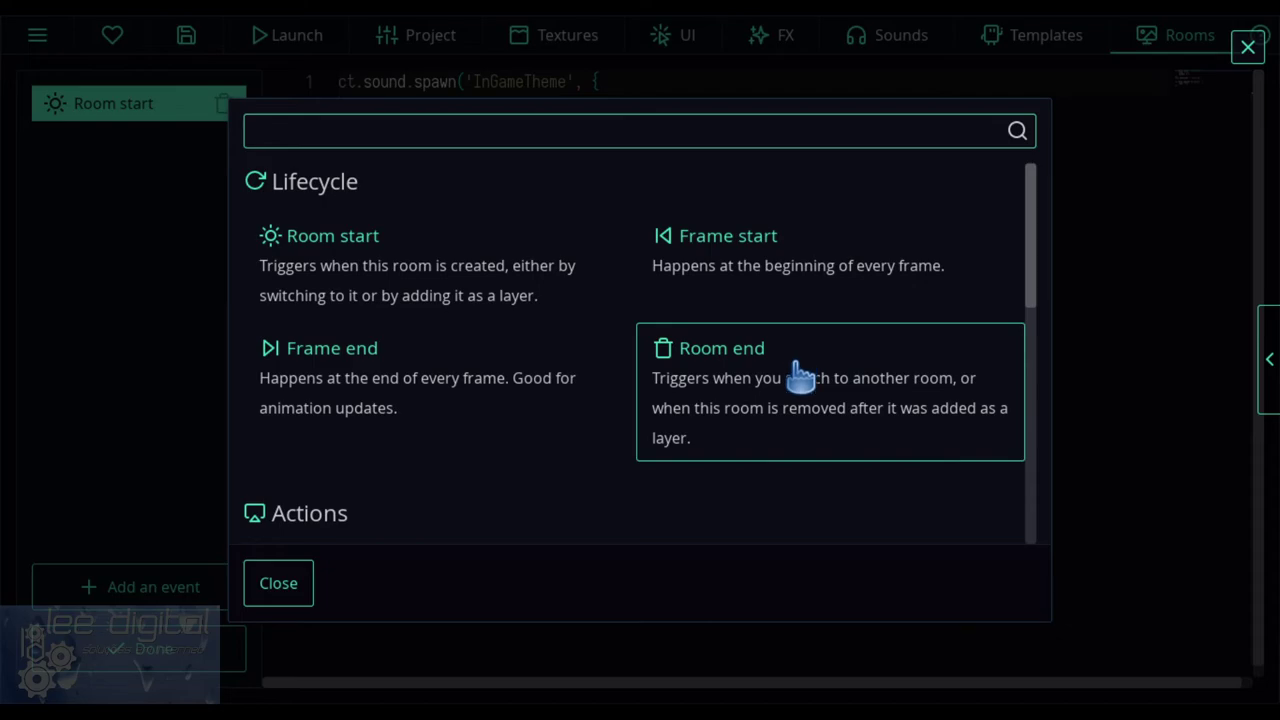
scroll(968, 295, "down", 3)
scroll(993, 312, "down", 2)
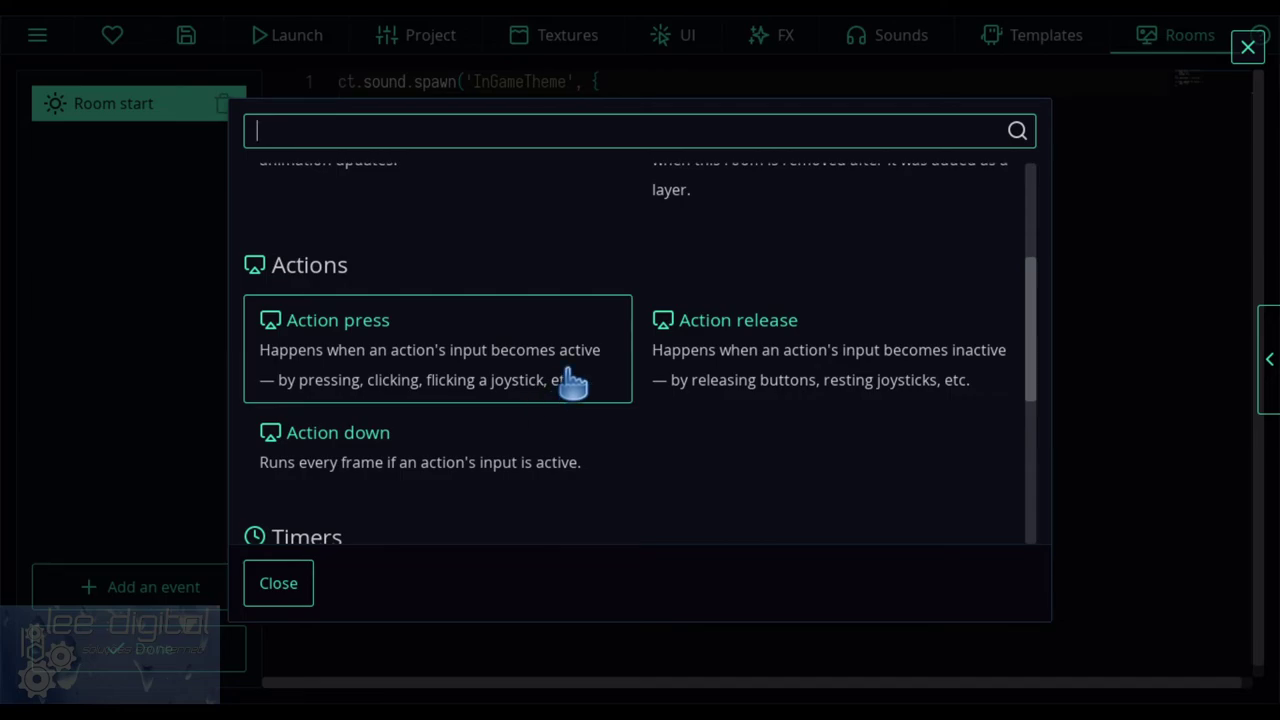
scroll(572, 382, "down", 4)
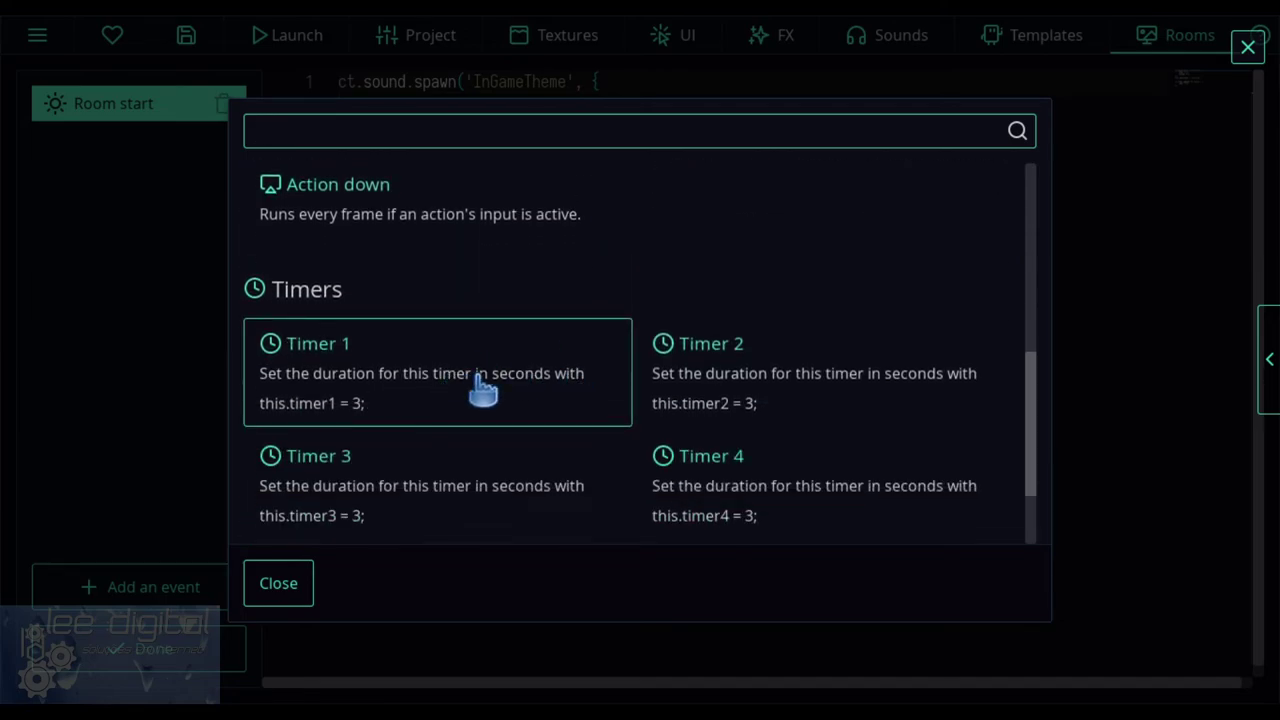
scroll(520, 357, "down", 2)
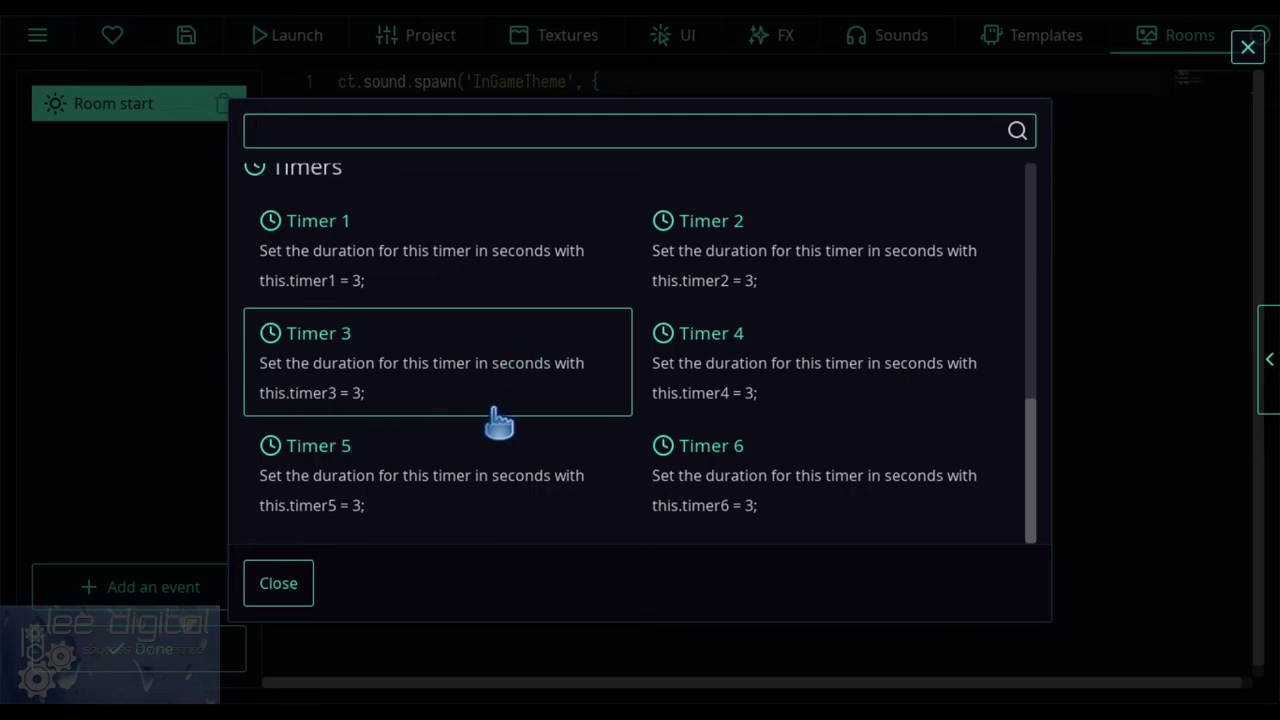
left_click(290, 588)
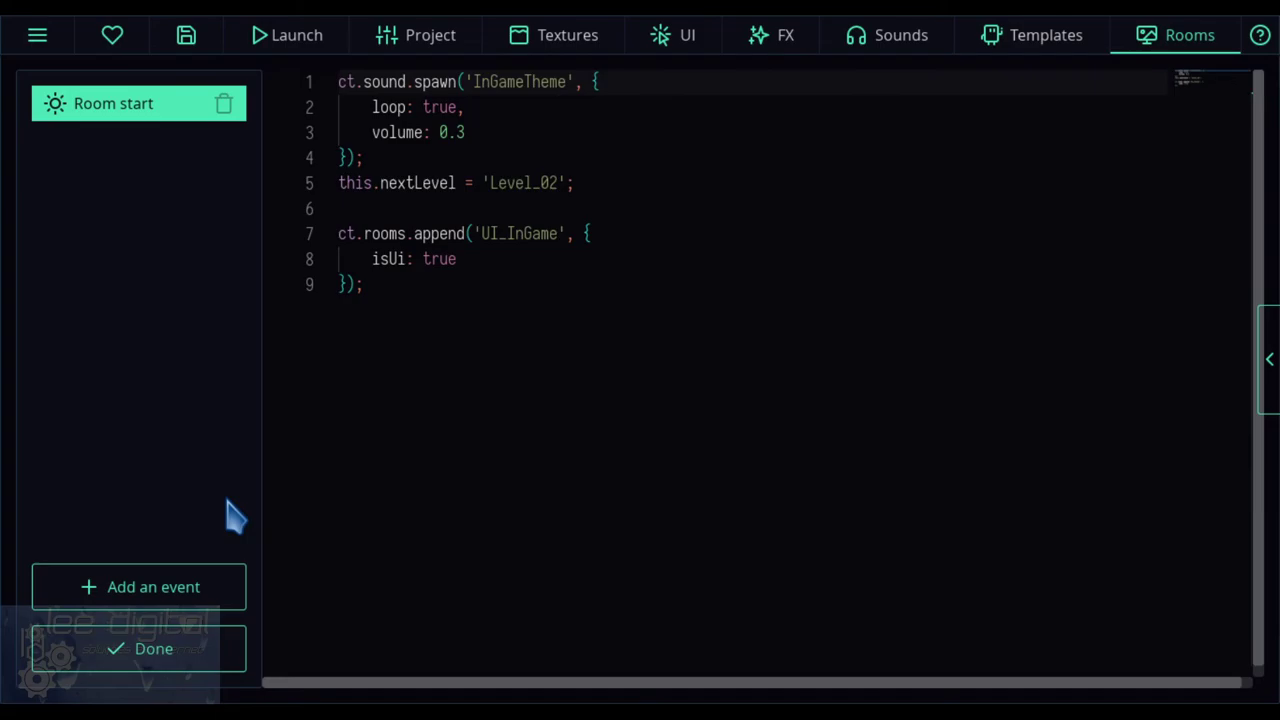
left_click(172, 652)
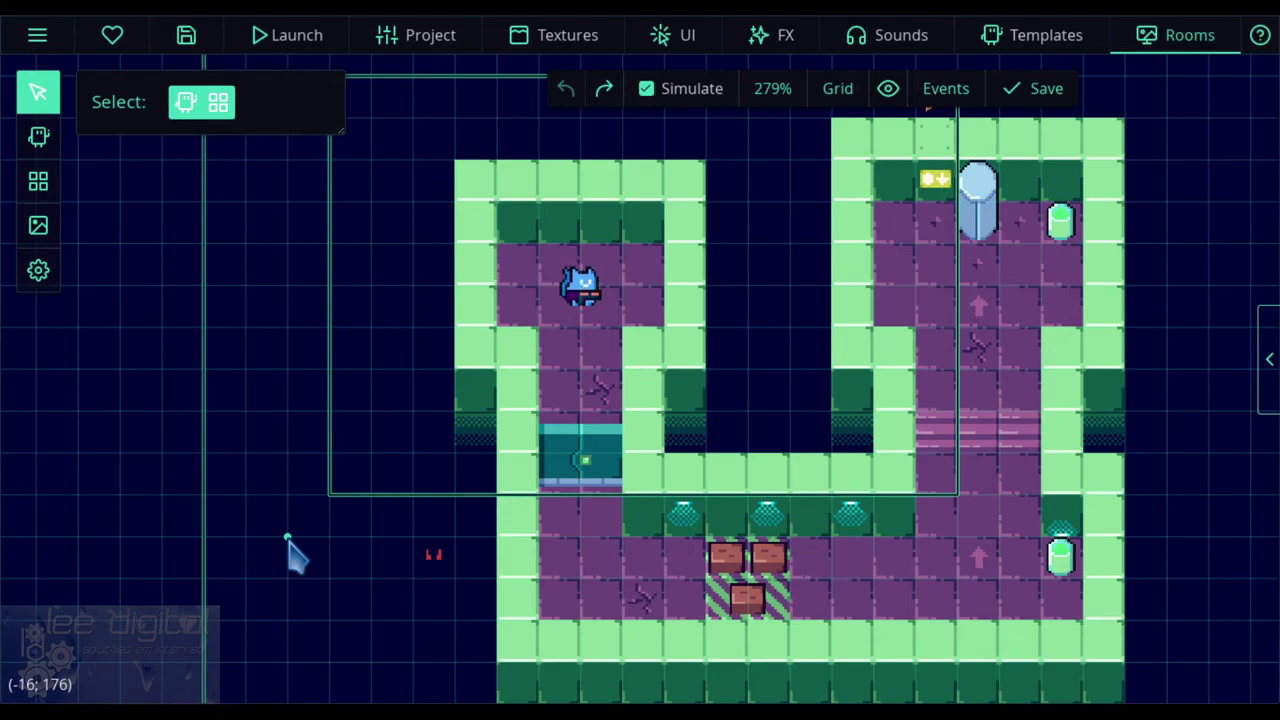
- Check the ct.sound.howler catmod settings in the project configuration and return to the room
left_click(38, 38)
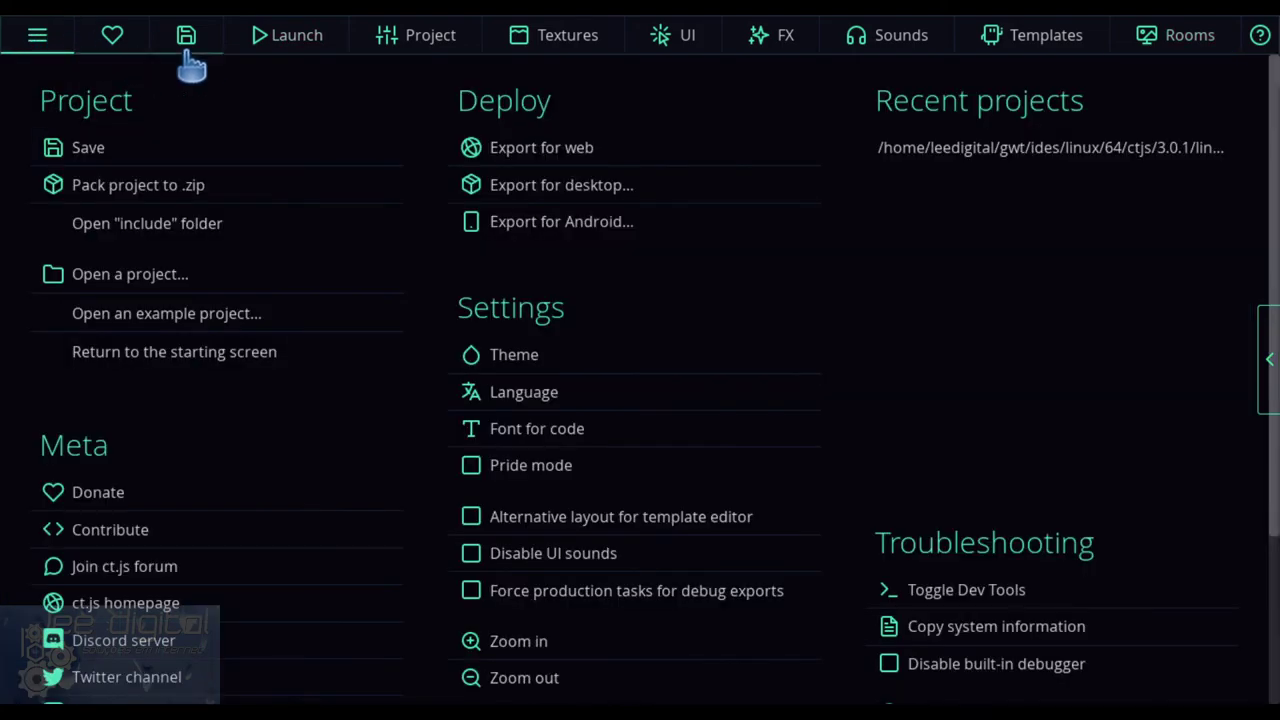
left_click(408, 48)
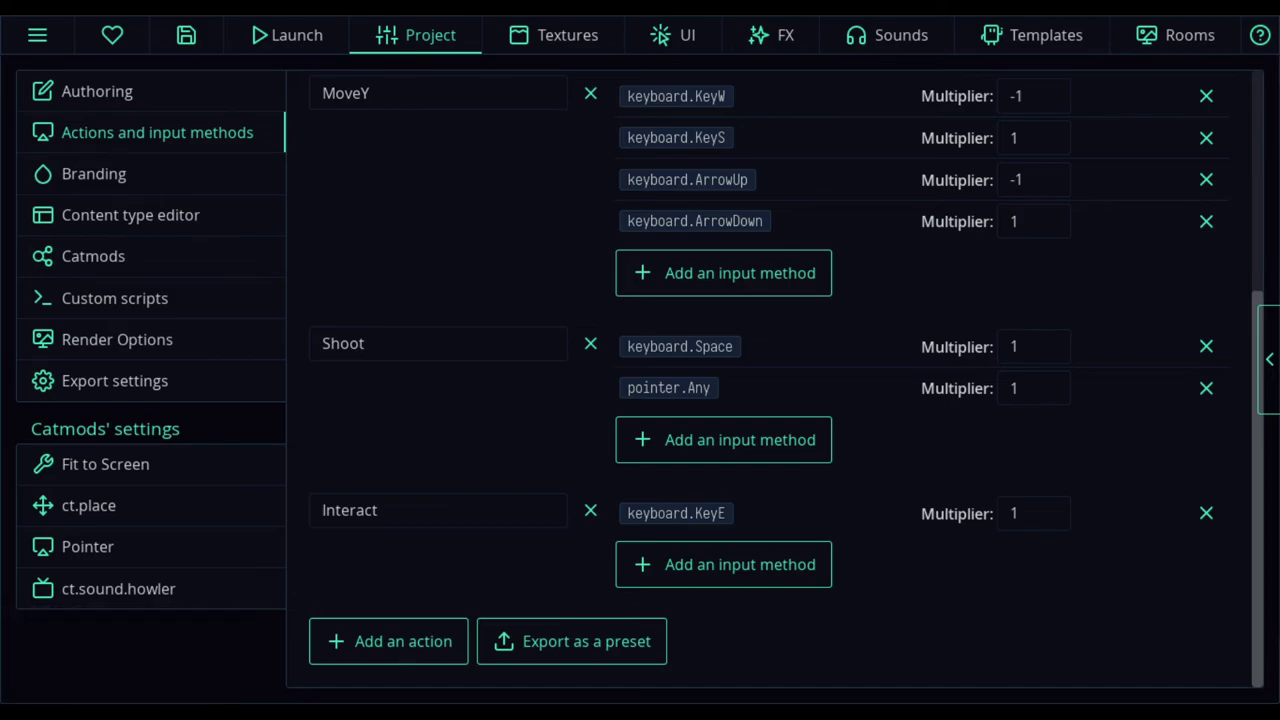
left_click(121, 596)
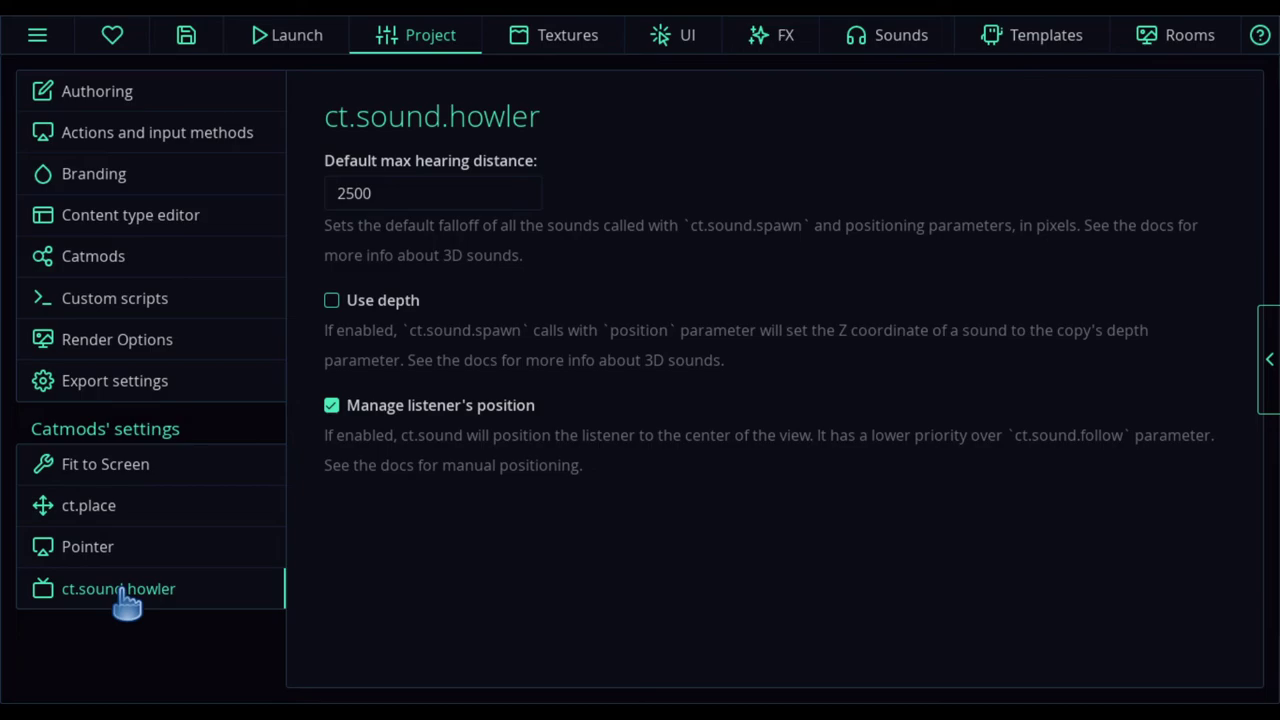
left_click(1162, 52)
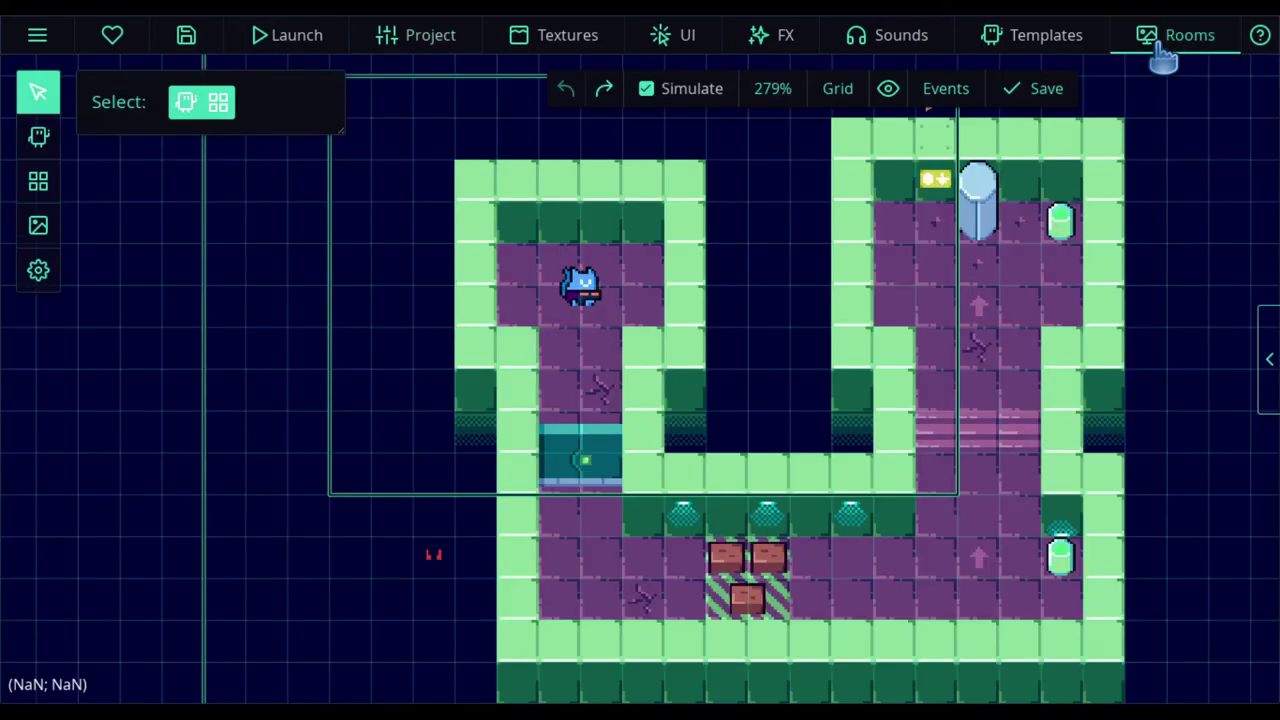